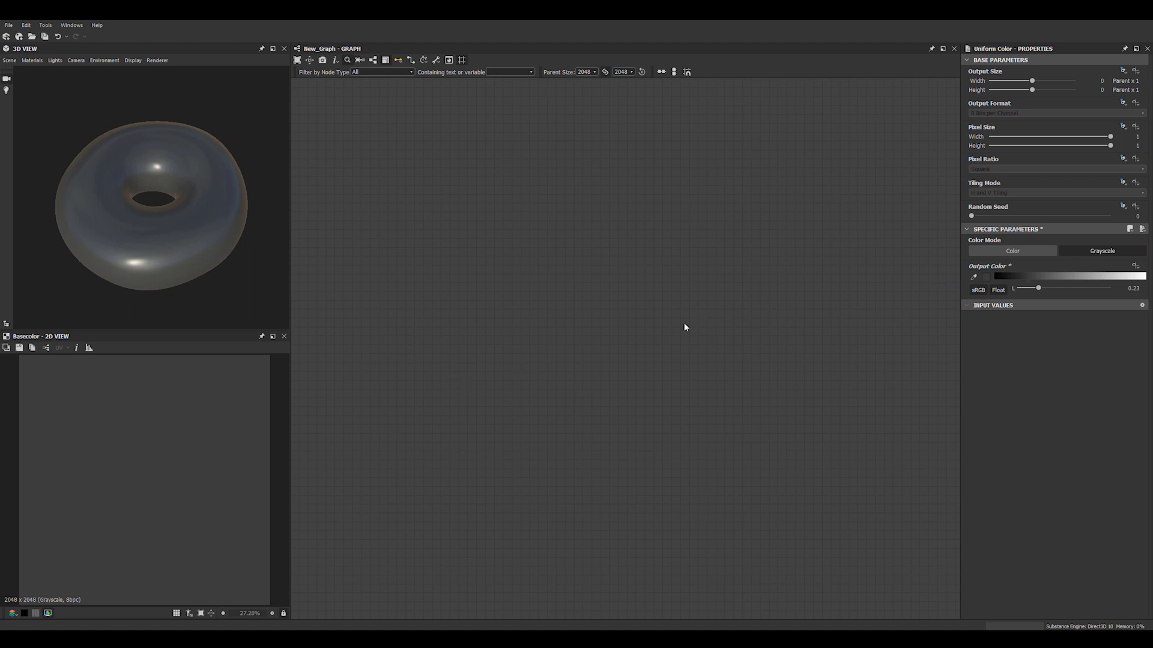
# - Add a Directional Noise 4 node to the empty graph
pyautogui.press('space')
pyautogui.write('dir')
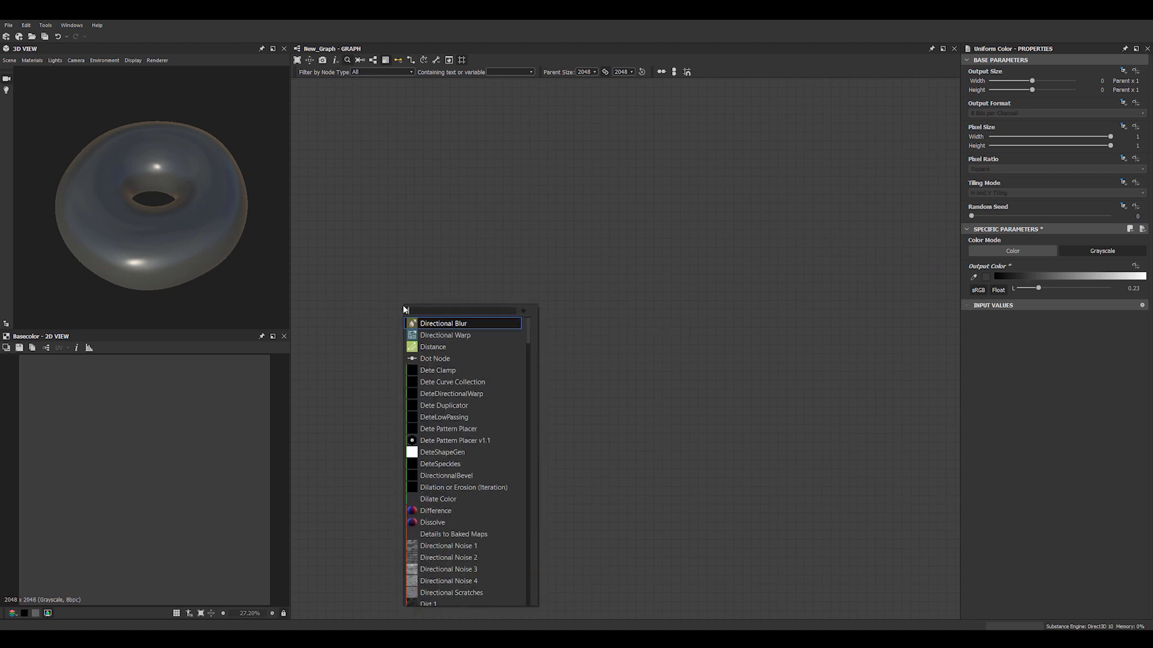
pyautogui.press('Down')
pyautogui.press('Down')
pyautogui.press('Down')
pyautogui.press('Down')
pyautogui.press('Down')
pyautogui.press('Down')
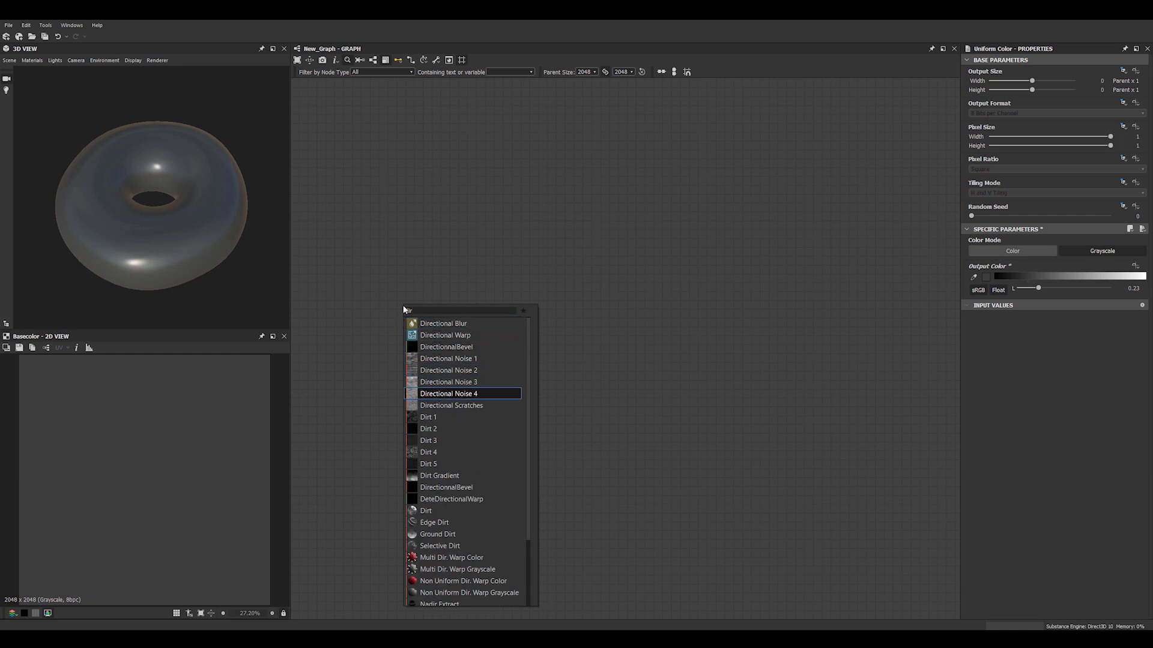
pyautogui.press('Return')
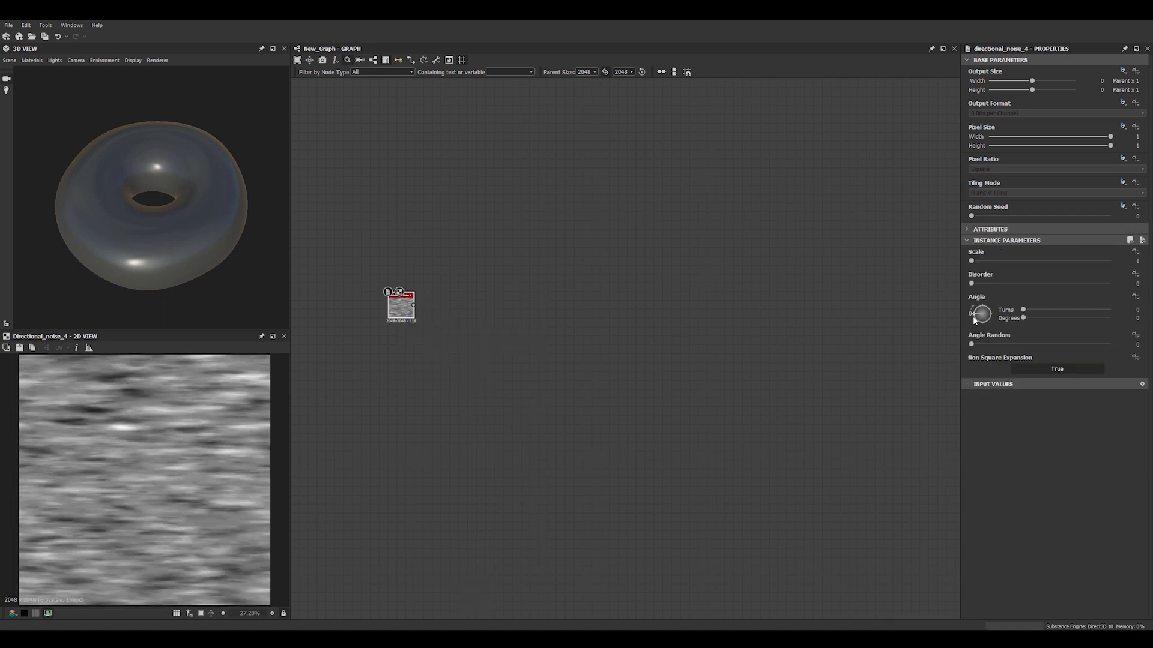
# - Rotate the directional noise to an angle of 90 degrees and reposition its node in the graph
pyautogui.moveTo(972, 316); pyautogui.dragTo(982, 307)
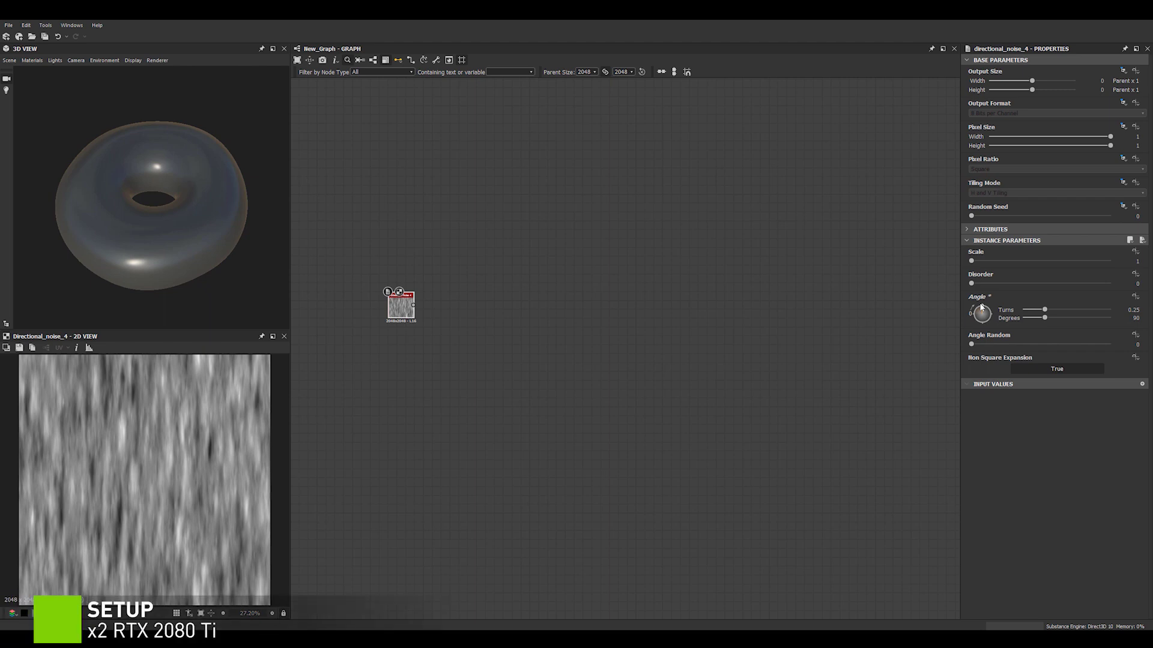
pyautogui.moveTo(499, 317); pyautogui.dragTo(553, 314, button='middle')
pyautogui.moveTo(449, 304); pyautogui.dragTo(496, 327)
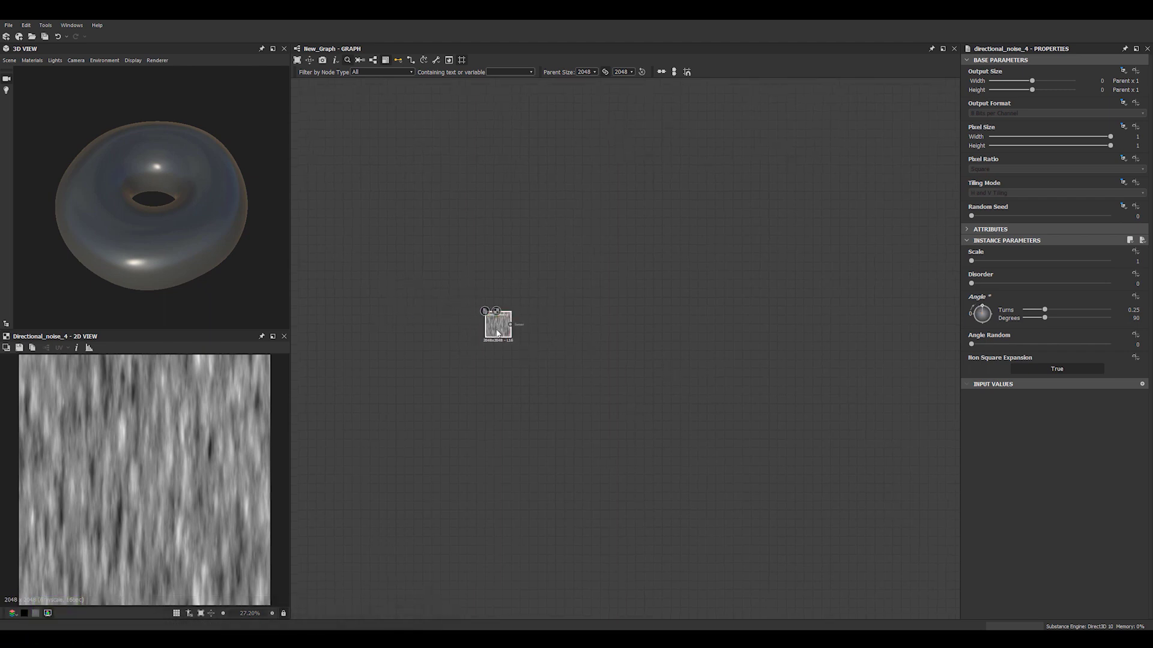
# - Add a Blur HQ Grayscale node fed by the Directional Noise 4 output
pyautogui.moveTo(510, 325); pyautogui.dragTo(518, 341)
pyautogui.write('blur')
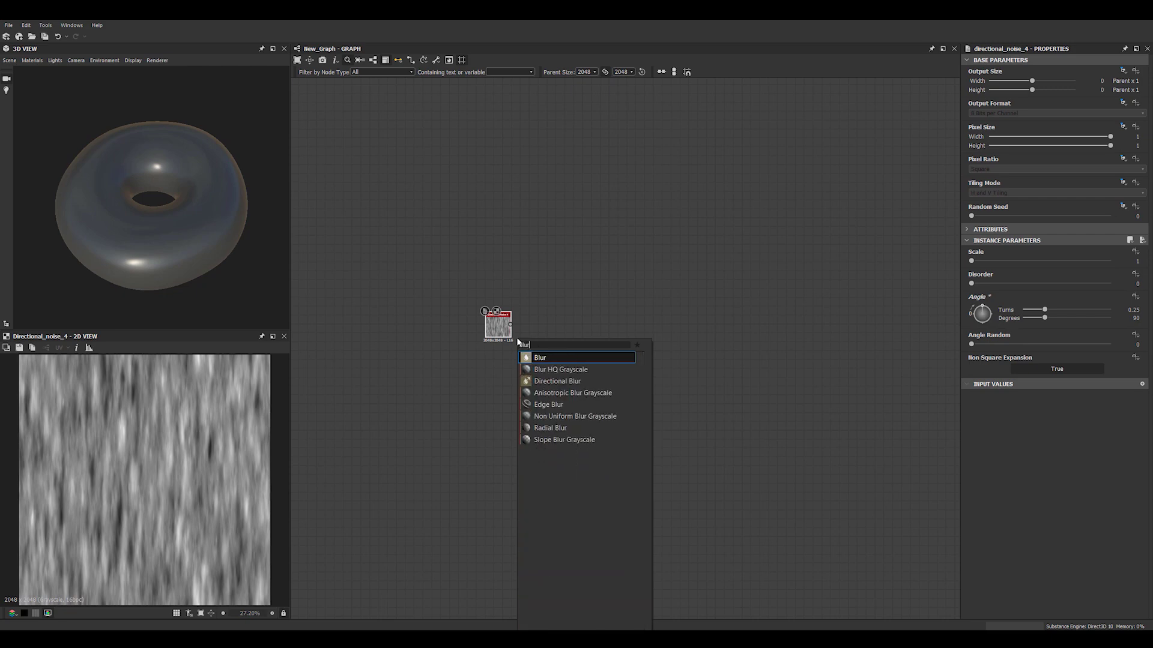
pyautogui.press('Down')
pyautogui.press('Return')
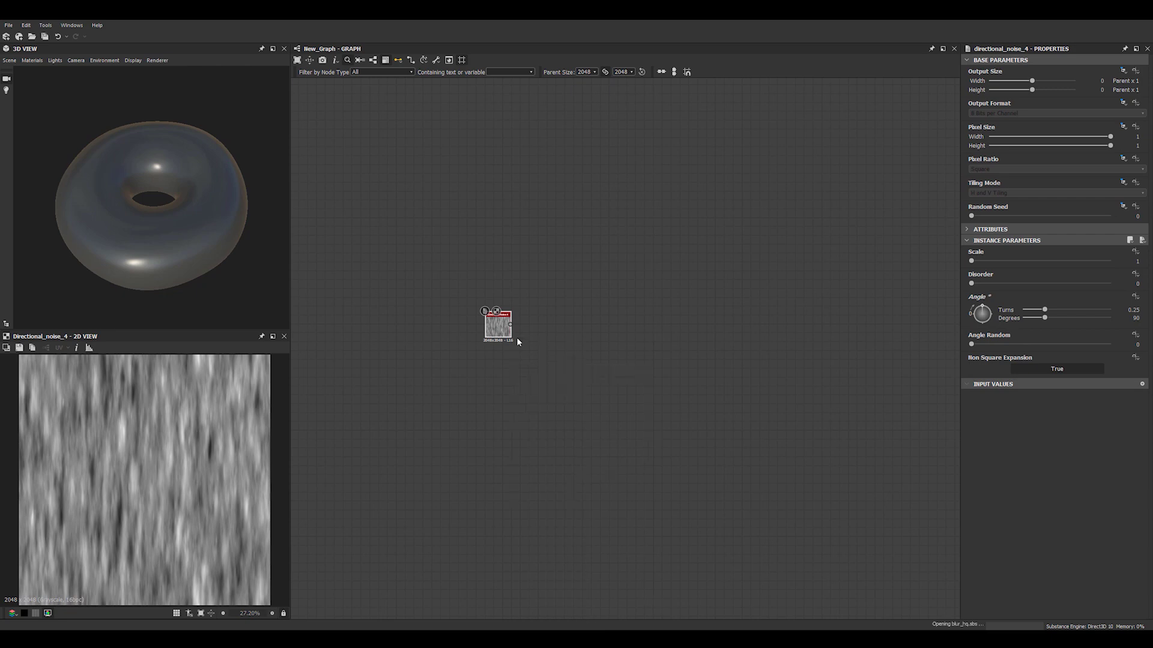
# - Set the Blur HQ Grayscale intensity to 5.5 and its quality to 1
pyautogui.doubleClick(1134, 262)
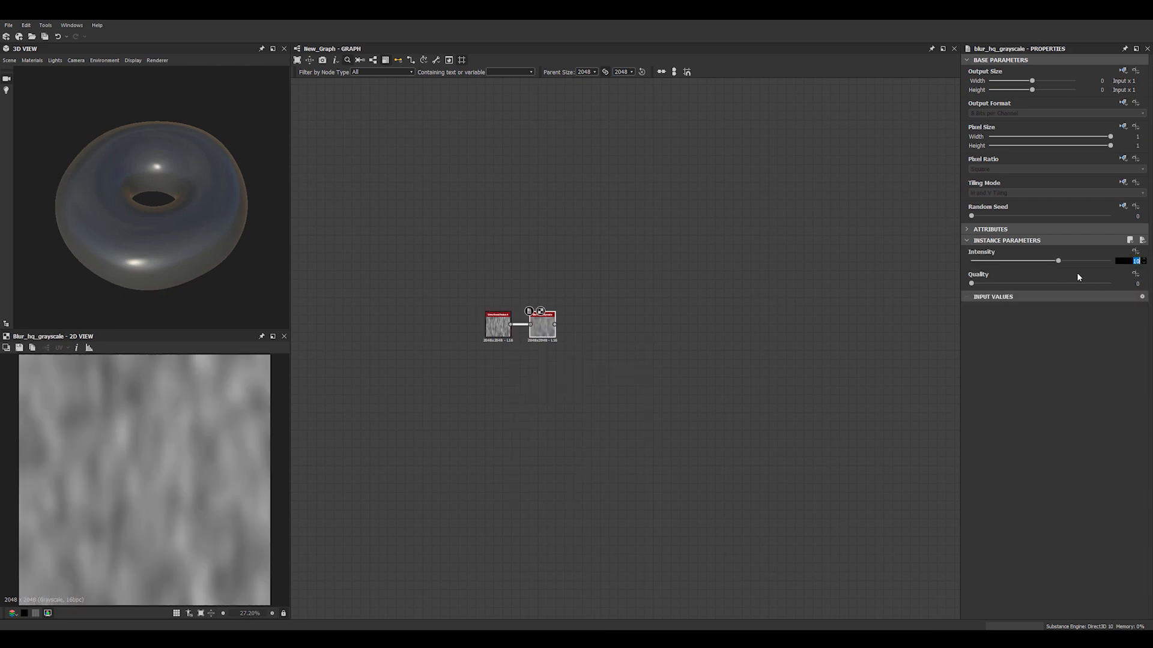
pyautogui.write('5.5')
pyautogui.press('Return')
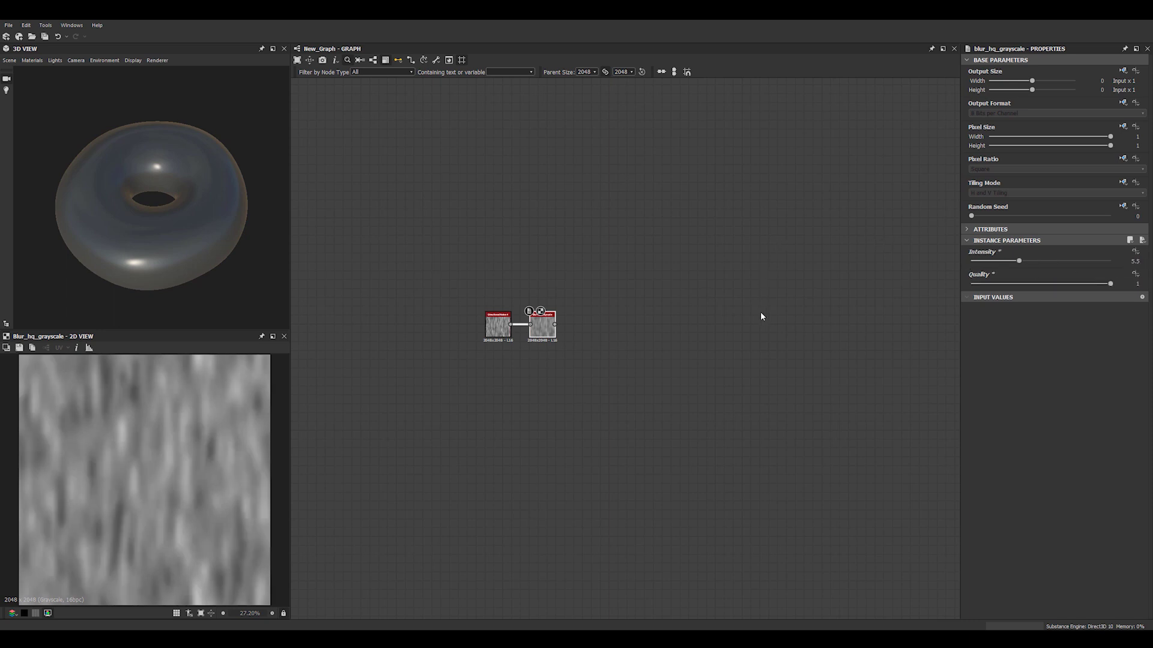
pyautogui.moveTo(736, 296); pyautogui.dragTo(678, 279, button='middle')
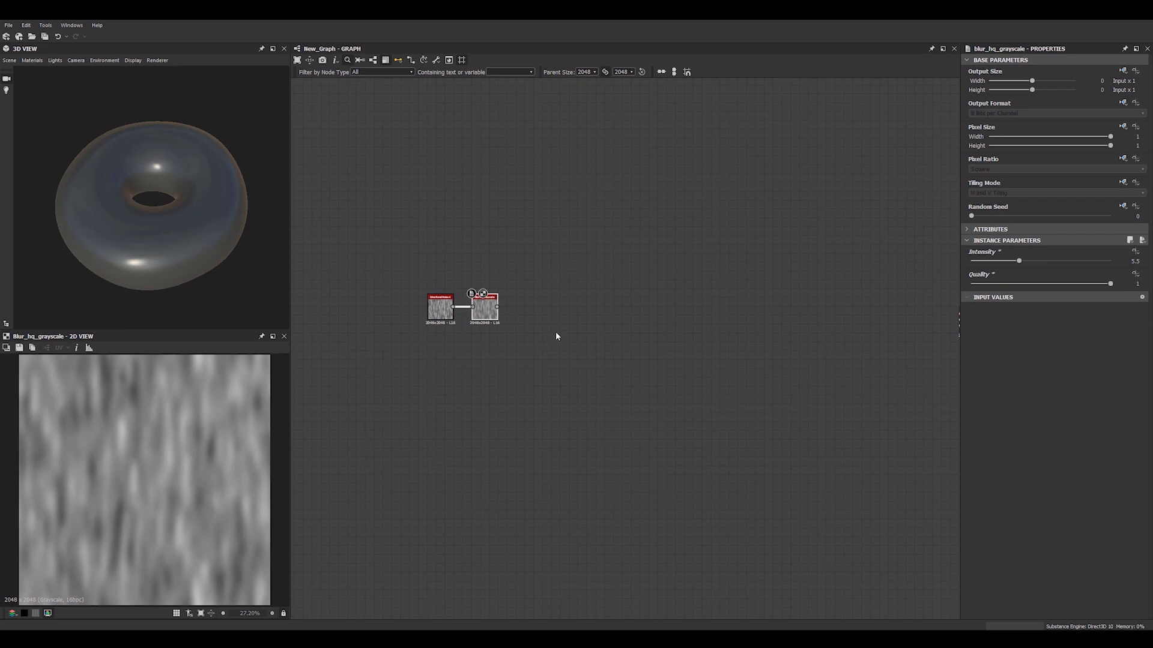
pyautogui.moveTo(570, 336); pyautogui.dragTo(551, 361, button='middle')
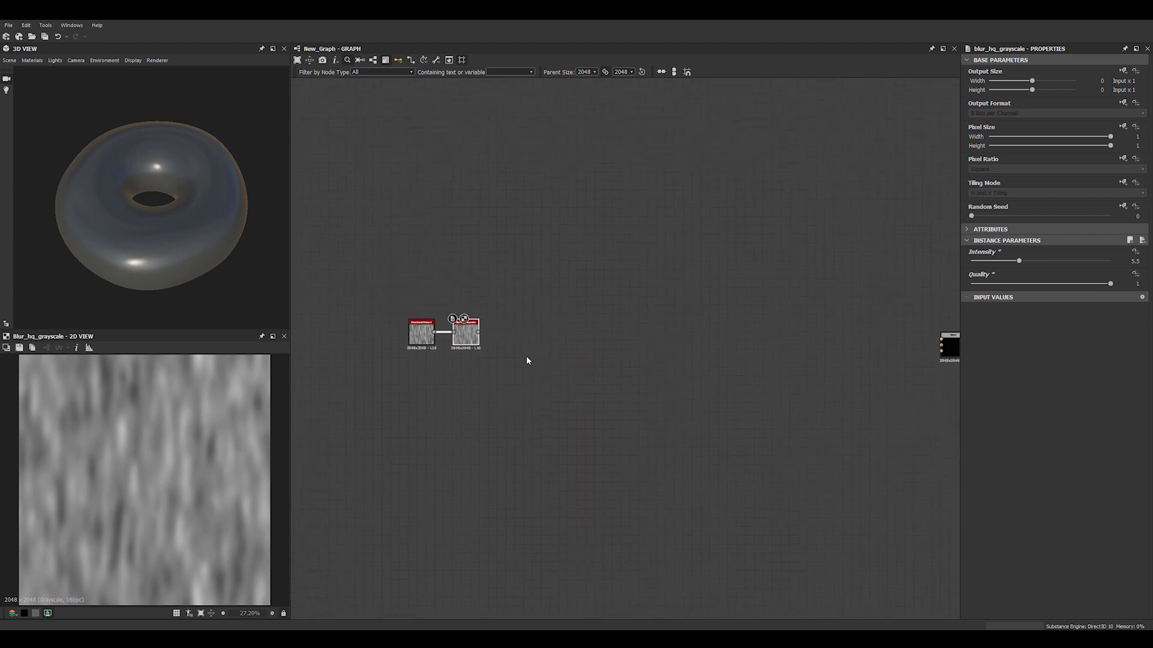
pyautogui.click(461, 339)
pyautogui.press('space')
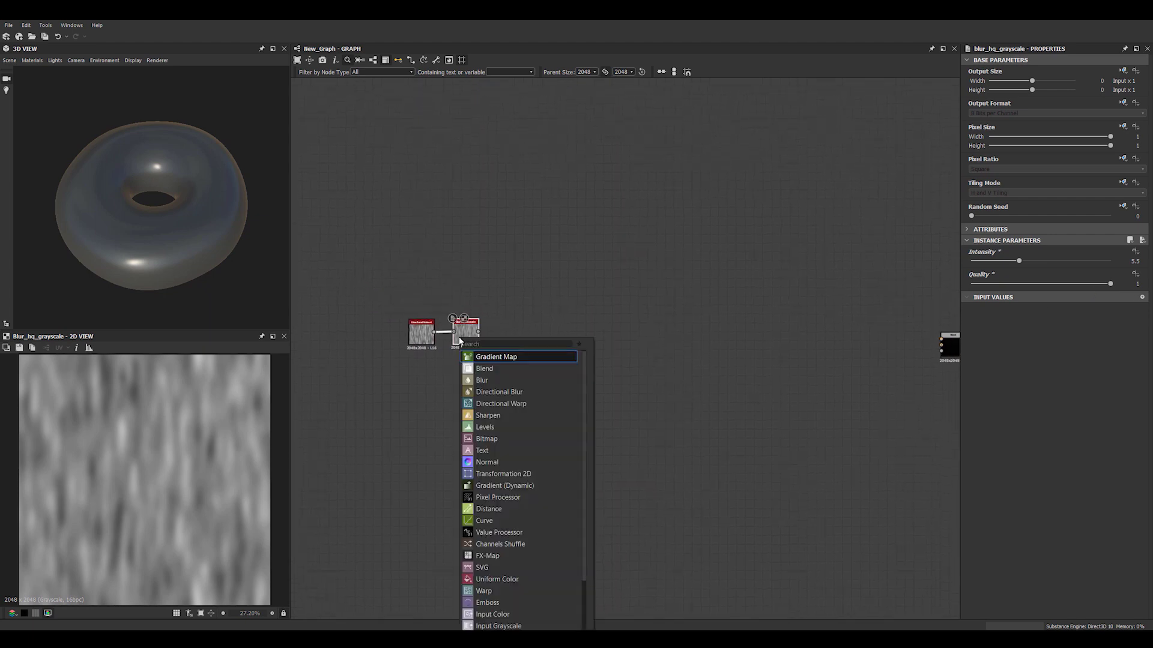
pyautogui.click(447, 278)
# - Add a Directional Blur node after Blur HQ Grayscale, with a 90-degree angle and an intensity of 16
pyautogui.click(466, 329)
pyautogui.press('space')
pyautogui.write('d')
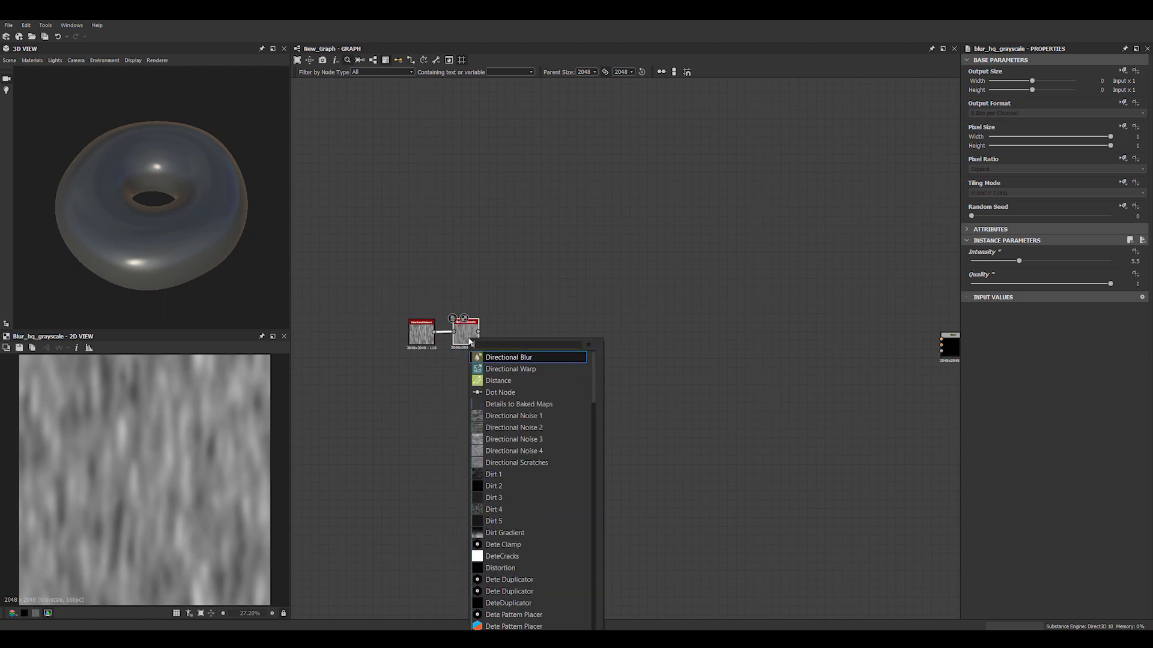
pyautogui.write('ir')
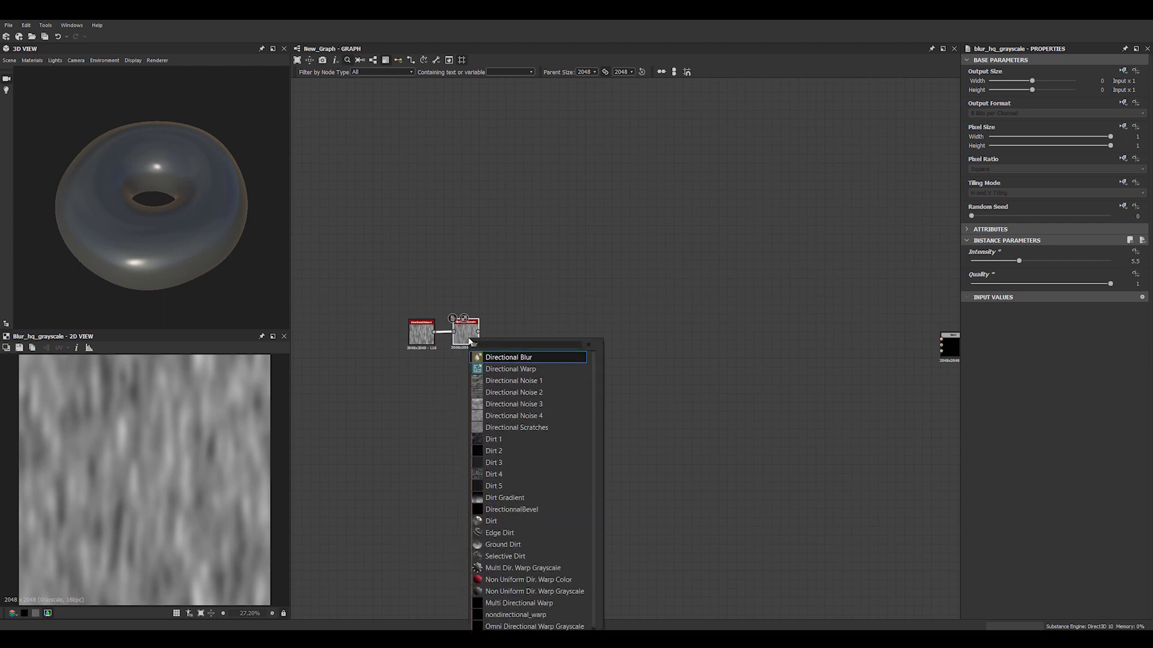
pyautogui.press('Return')
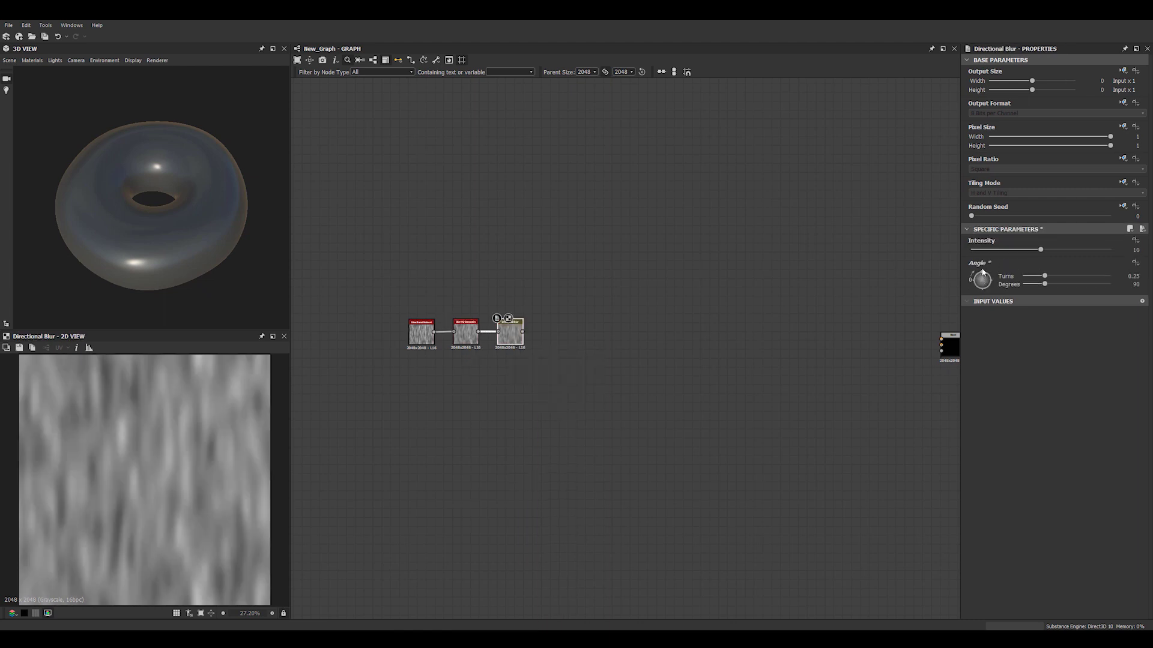
pyautogui.moveTo(1045, 249); pyautogui.dragTo(1082, 257)
# - Arrange the noise, Blur HQ Grayscale and Directional Blur nodes closely together in one horizontal row
pyautogui.moveTo(365, 273); pyautogui.dragTo(531, 383)
pyautogui.moveTo(515, 341); pyautogui.dragTo(474, 350)
pyautogui.moveTo(432, 368); pyautogui.dragTo(555, 379, button='middle')
pyautogui.scroll(1, 556, 379)
pyautogui.moveTo(497, 339); pyautogui.dragTo(450, 339)
pyautogui.moveTo(550, 339); pyautogui.dragTo(492, 340)
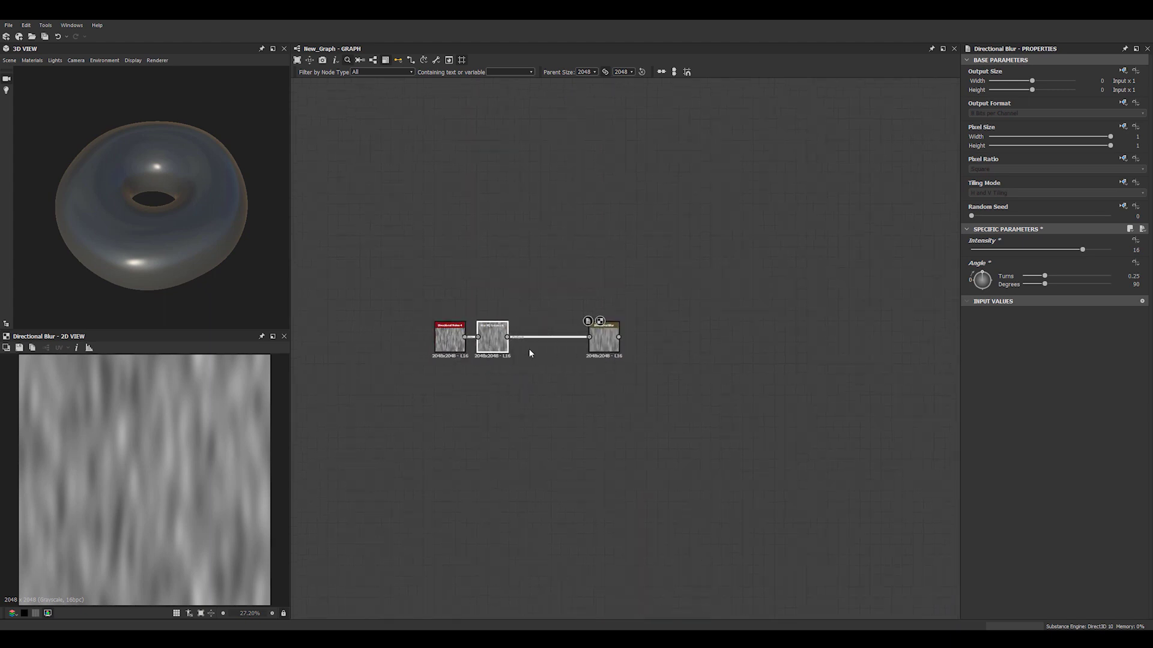
pyautogui.moveTo(603, 339); pyautogui.dragTo(534, 339)
pyautogui.moveTo(635, 351); pyautogui.dragTo(581, 340, button='middle')
pyautogui.click(503, 366)
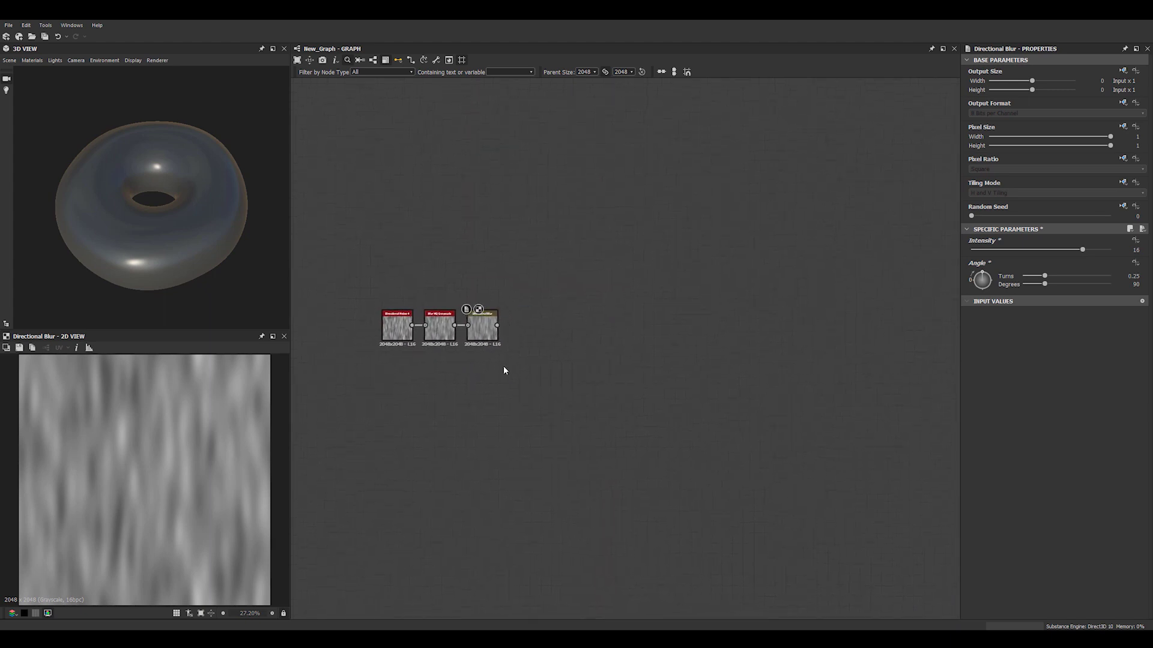
# - Add a Gradient Axial node below the row of noise and blur nodes
pyautogui.moveTo(195, 243); pyautogui.dragTo(174, 201)
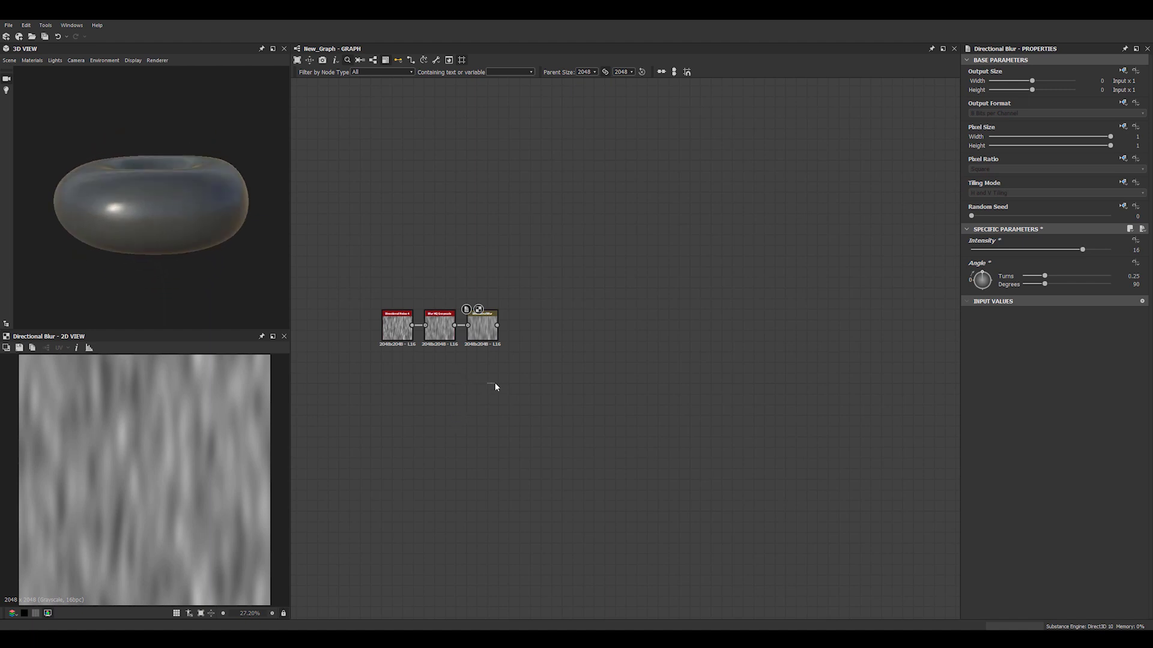
pyautogui.press('space')
pyautogui.write('grad')
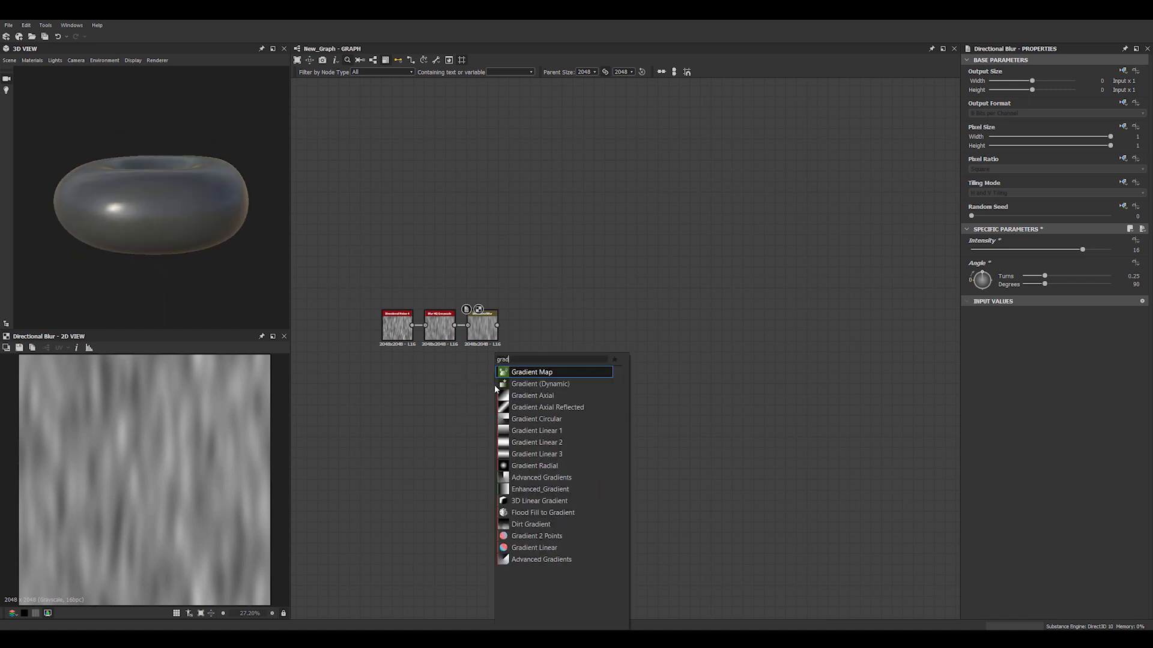
pyautogui.press('Down')
pyautogui.press('Down')
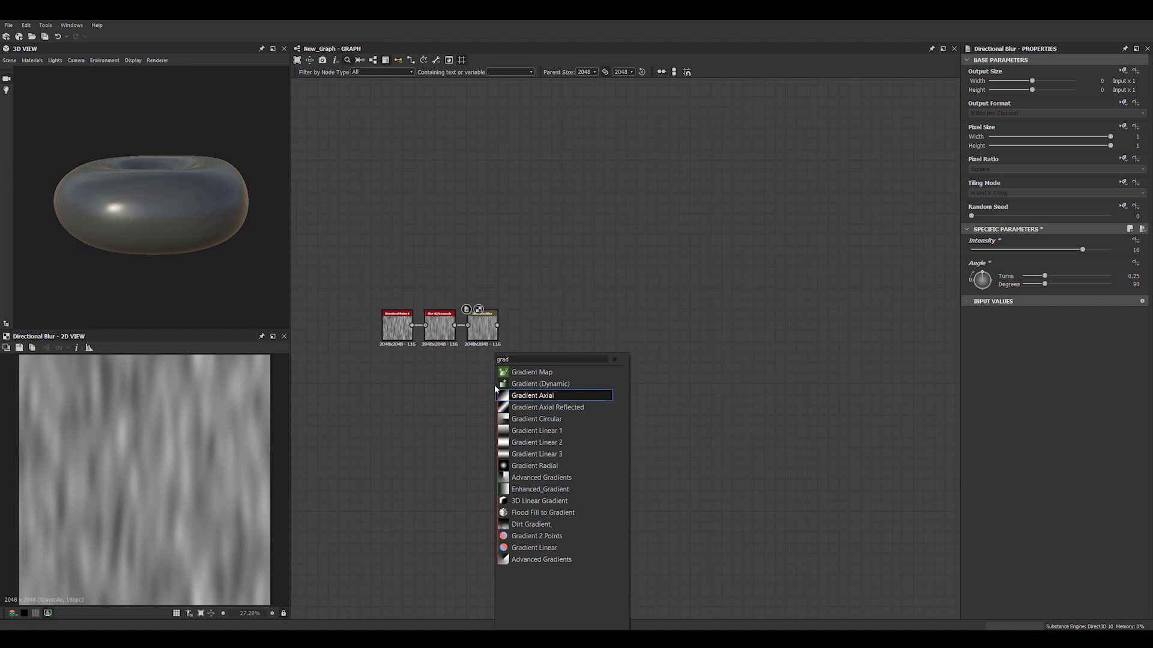
pyautogui.press('Return')
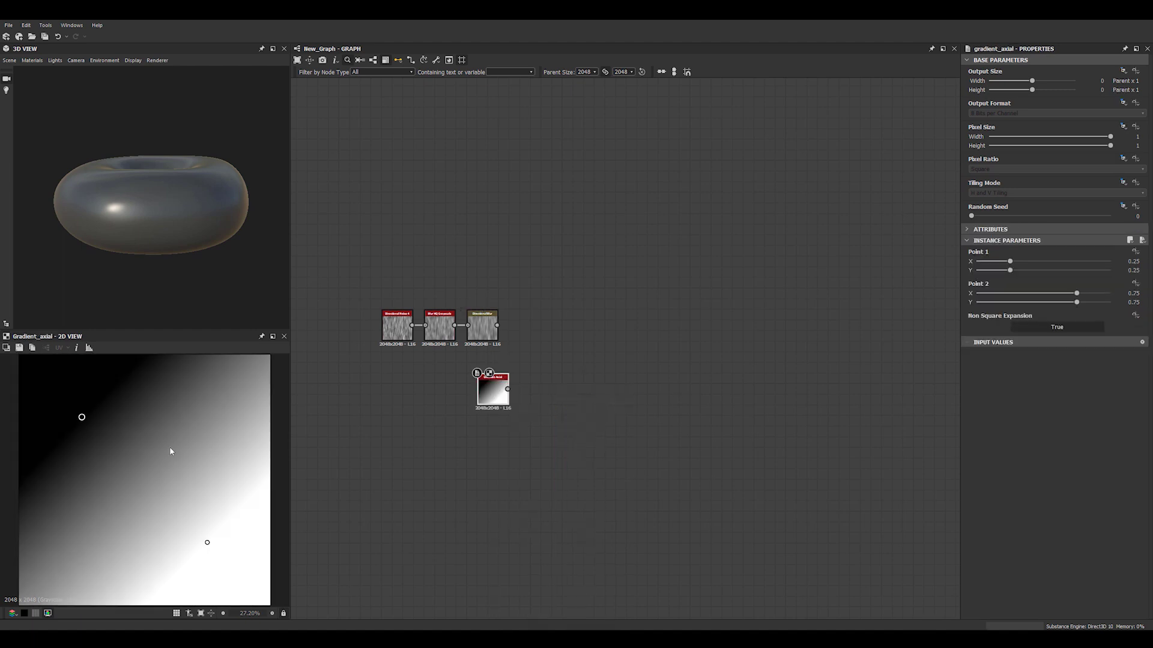
# - Set Point 1 of the axial gradient to X 0.5 and Y 1.25
pyautogui.moveTo(81, 417); pyautogui.dragTo(150, 436)
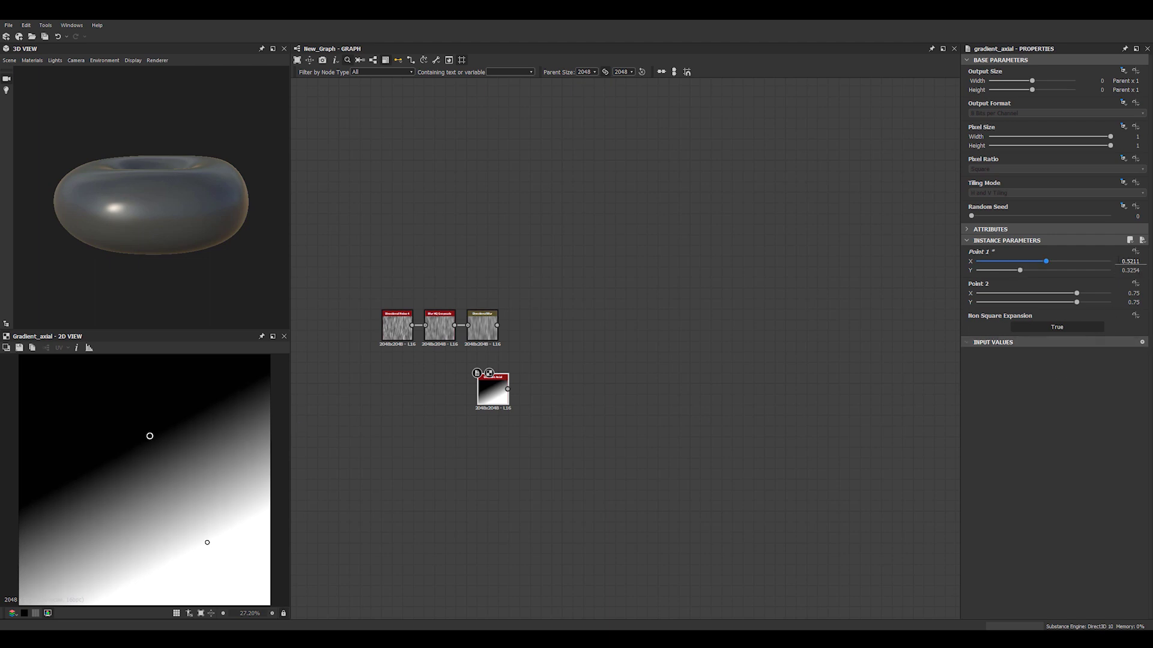
pyautogui.doubleClick(1130, 261)
pyautogui.write('0.5')
pyautogui.press('Tab')
pyautogui.write('1.2')
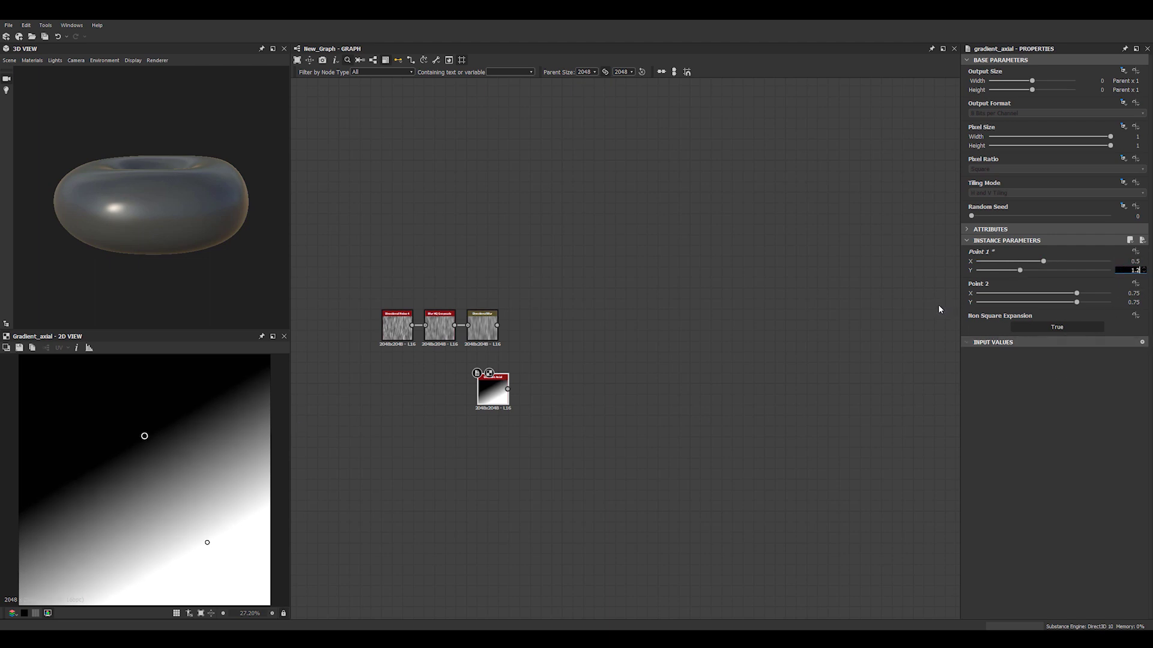
pyautogui.write('5')
pyautogui.press('Return')
# - Move the gradient's Point 2 to the image centre, with X exactly 0.5 and Y about 0.49
pyautogui.scroll(-3, 185, 546)
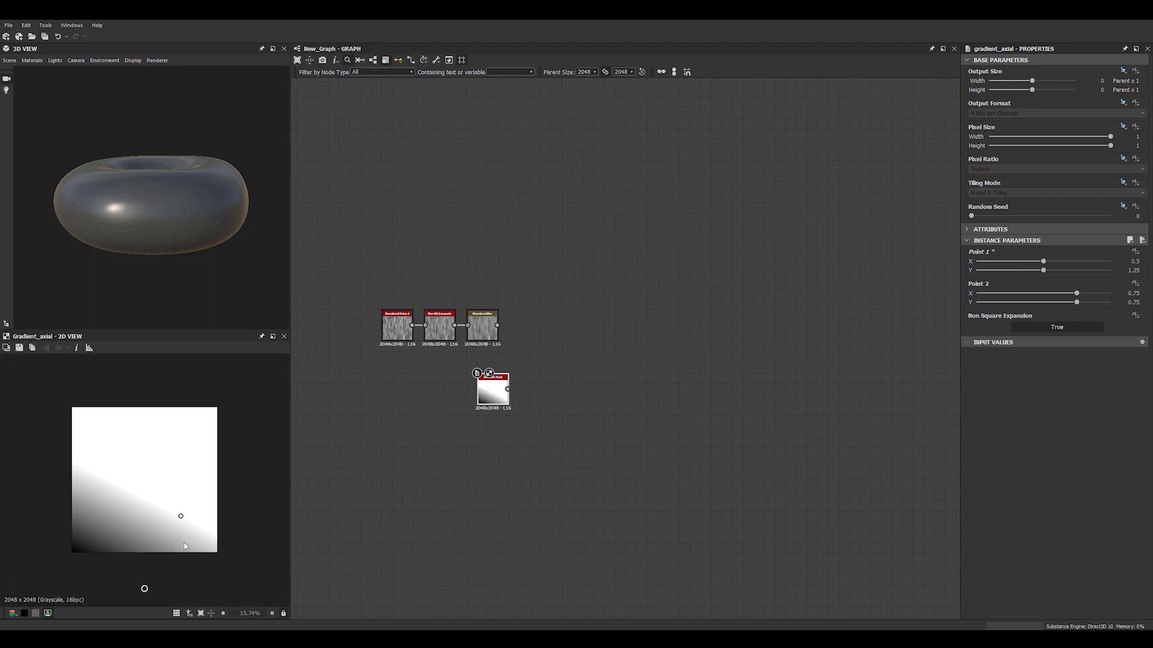
pyautogui.moveTo(181, 517); pyautogui.dragTo(147, 480)
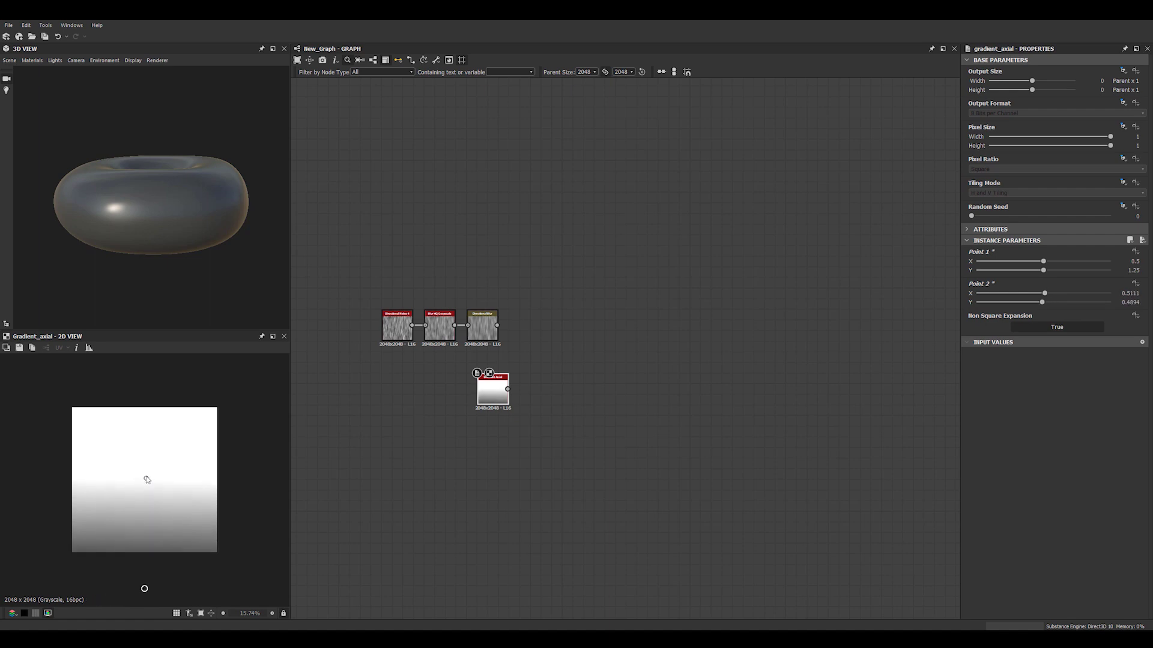
pyautogui.doubleClick(1136, 294)
pyautogui.write('0.5')
pyautogui.press('Return')
# - Try shifting the gradient's Point 2 to about X 0.85, Y 0.70, and undo the move
pyautogui.doubleClick(1134, 261)
pyautogui.doubleClick(1134, 293)
pyautogui.moveTo(143, 479); pyautogui.dragTo(196, 509)
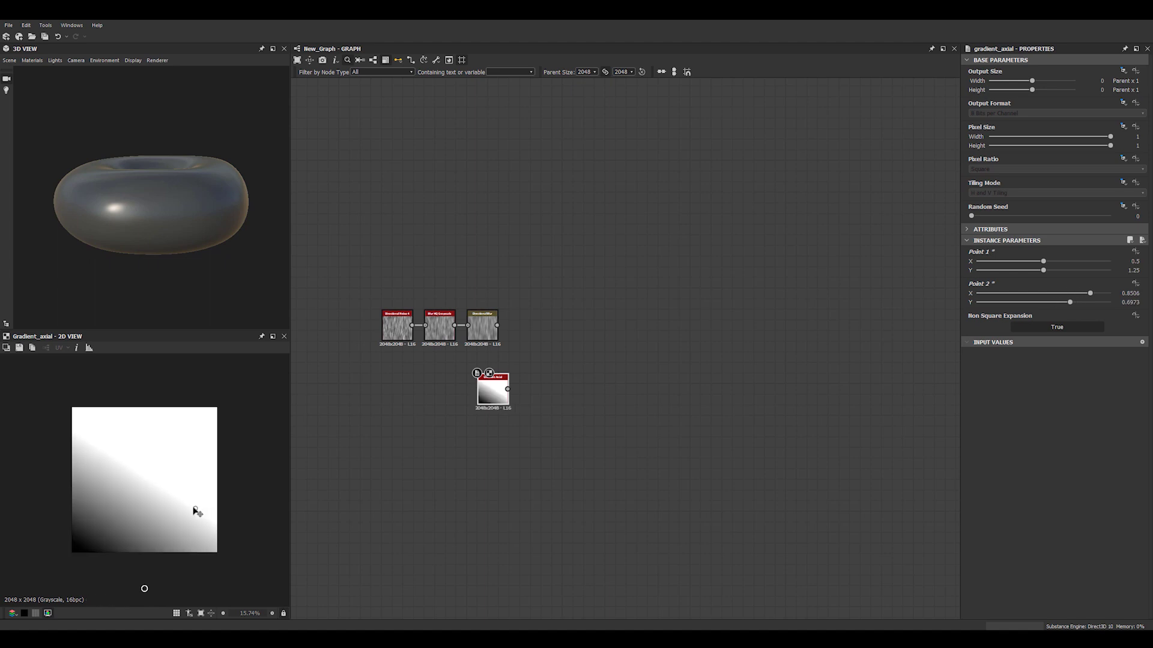
pyautogui.hotkey('ctrl', 'z')
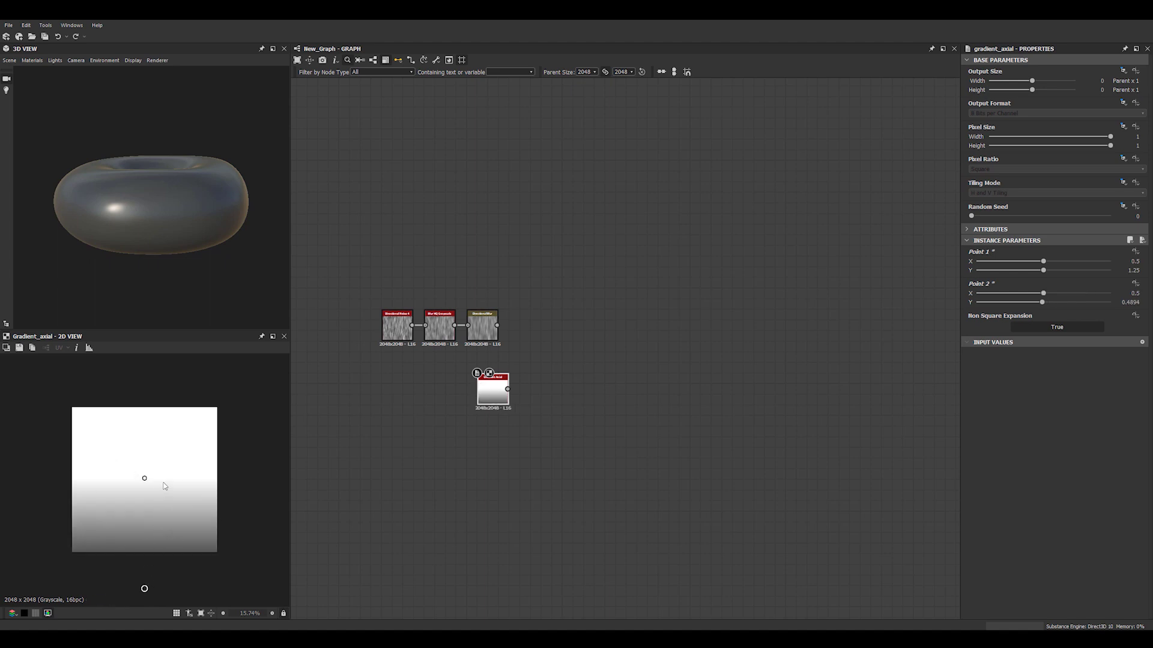
# - Add a Blend node with the Gradient Axial output connected as its background
pyautogui.click(663, 340)
pyautogui.scroll(5, 537, 364)
pyautogui.moveTo(478, 474); pyautogui.dragTo(628, 498, button='middle')
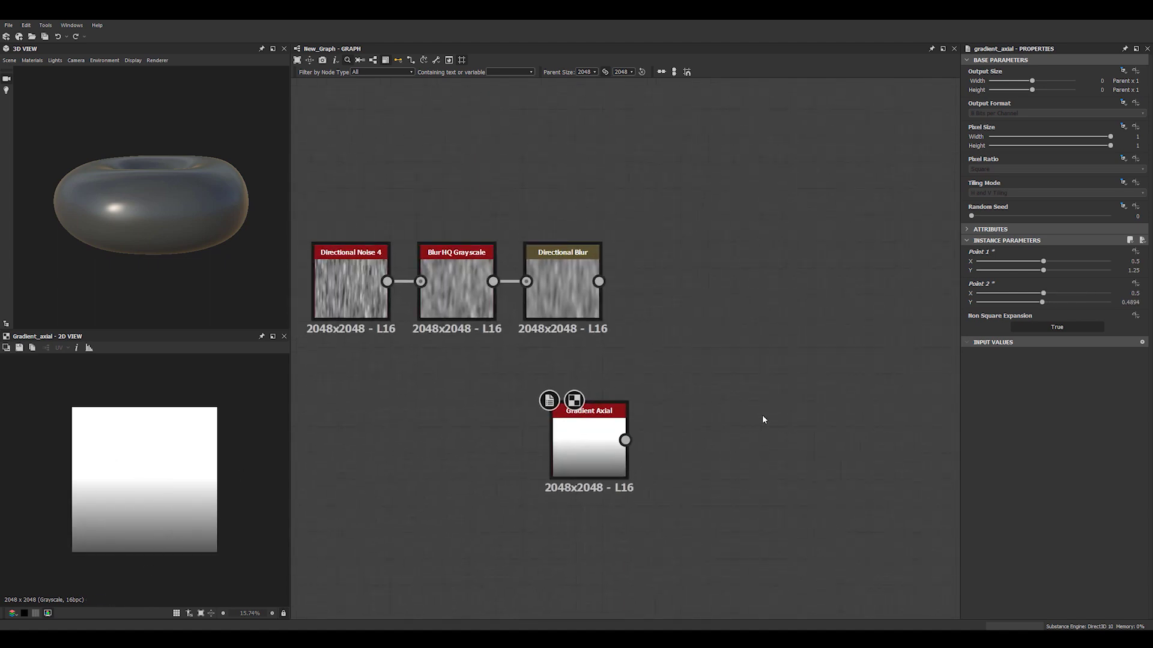
pyautogui.moveTo(762, 416); pyautogui.dragTo(679, 410, button='middle')
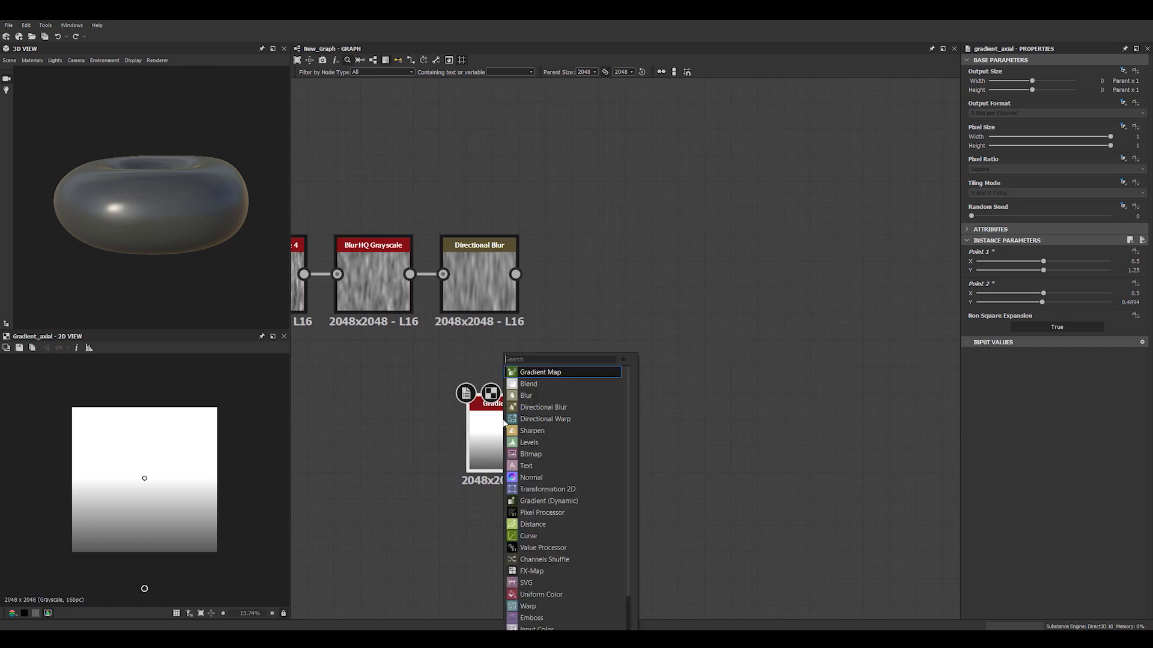
pyautogui.press('space')
pyautogui.write('bl')
pyautogui.click(545, 372)
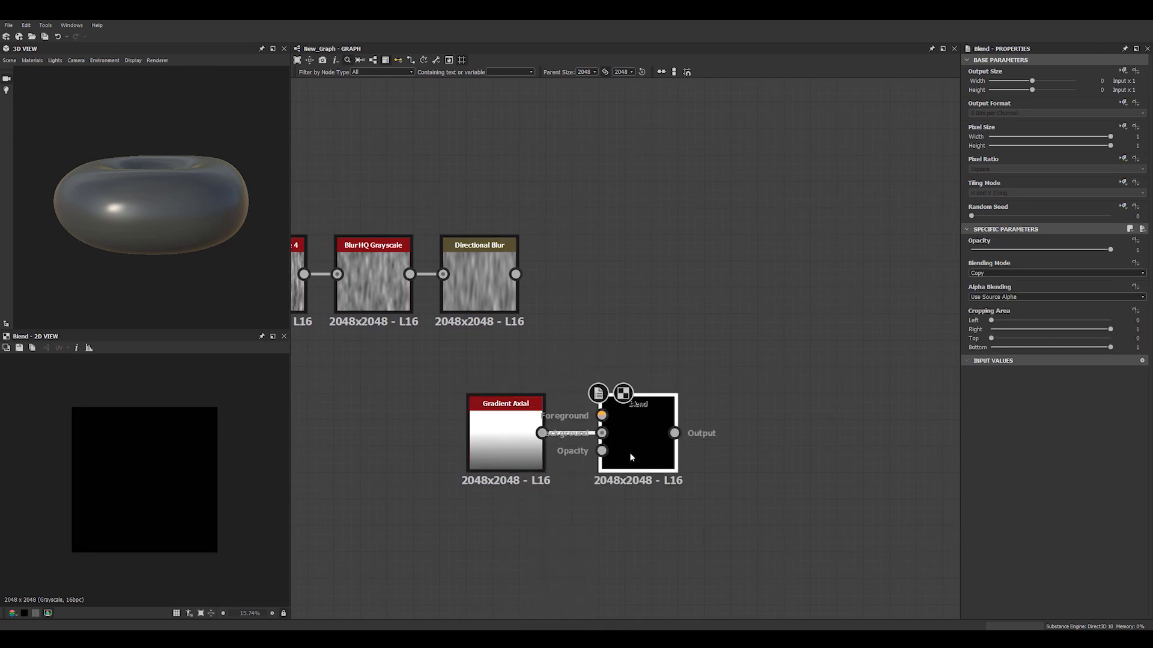
# - Connect the Directional Blur output to the Blend node's foreground and set the blending mode to Overlay
pyautogui.moveTo(643, 457); pyautogui.dragTo(643, 351)
pyautogui.moveTo(544, 279); pyautogui.dragTo(600, 309)
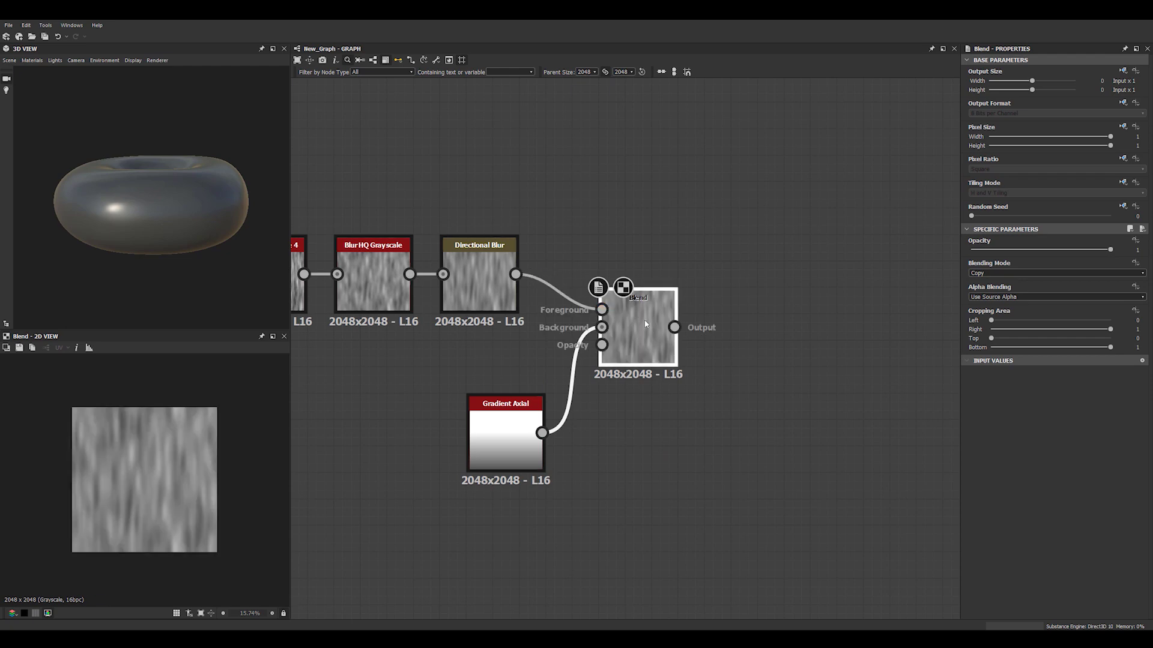
pyautogui.click(977, 274)
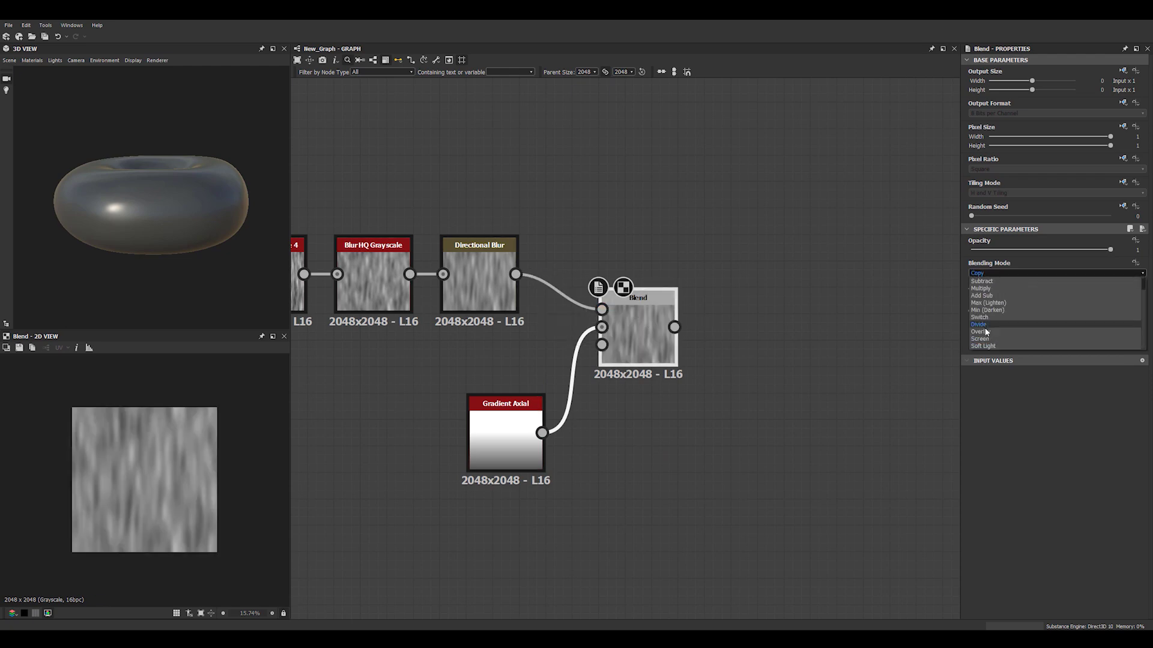
pyautogui.click(983, 332)
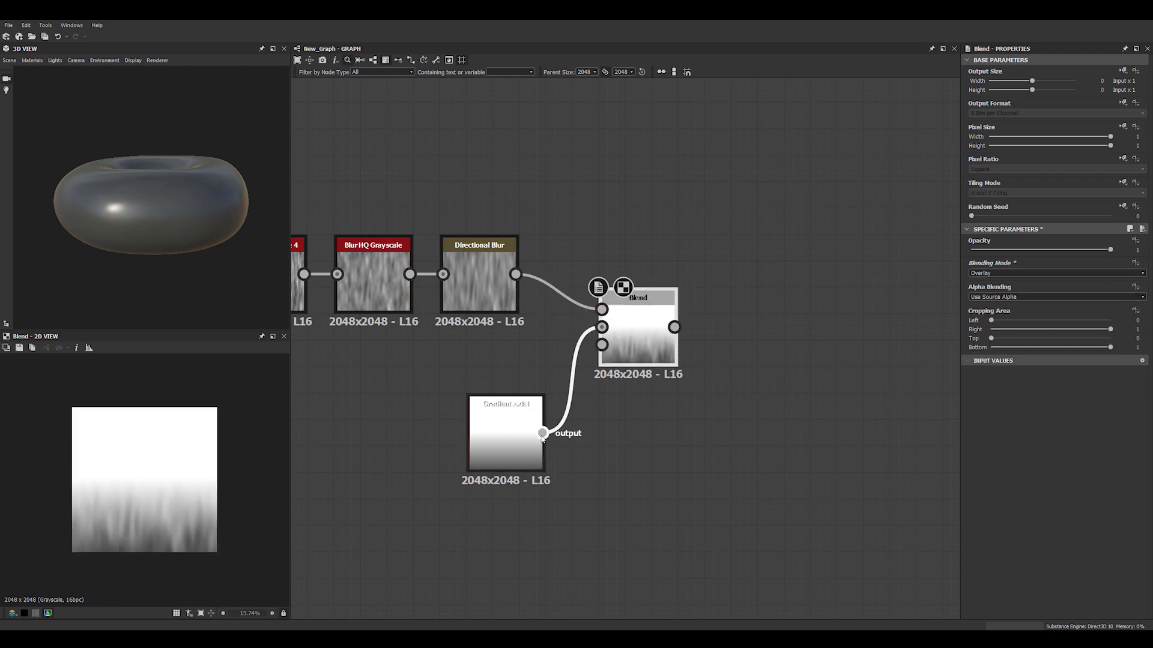
# - Align the Gradient Axial node directly under Directional Blur and bring the Blend node closer to both
pyautogui.moveTo(488, 435)
pyautogui.mouseDown()
pyautogui.moveTo(466, 372)
pyautogui.moveTo(461, 383)
pyautogui.mouseUp()
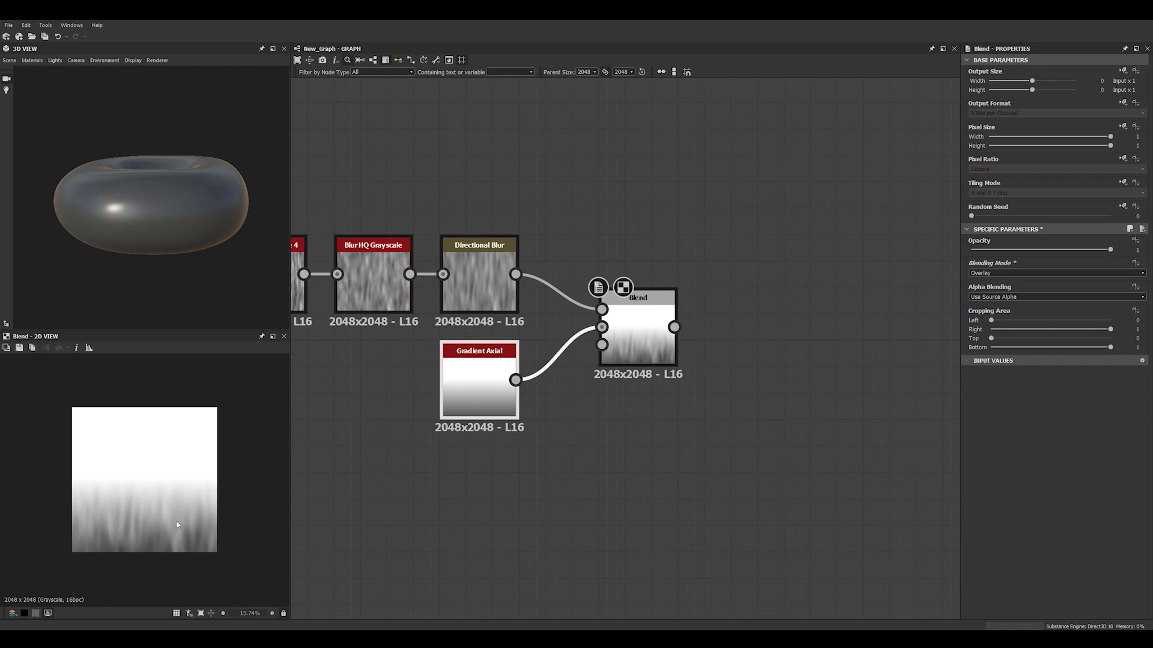
pyautogui.moveTo(777, 410); pyautogui.dragTo(639, 336)
pyautogui.moveTo(638, 328); pyautogui.dragTo(611, 328)
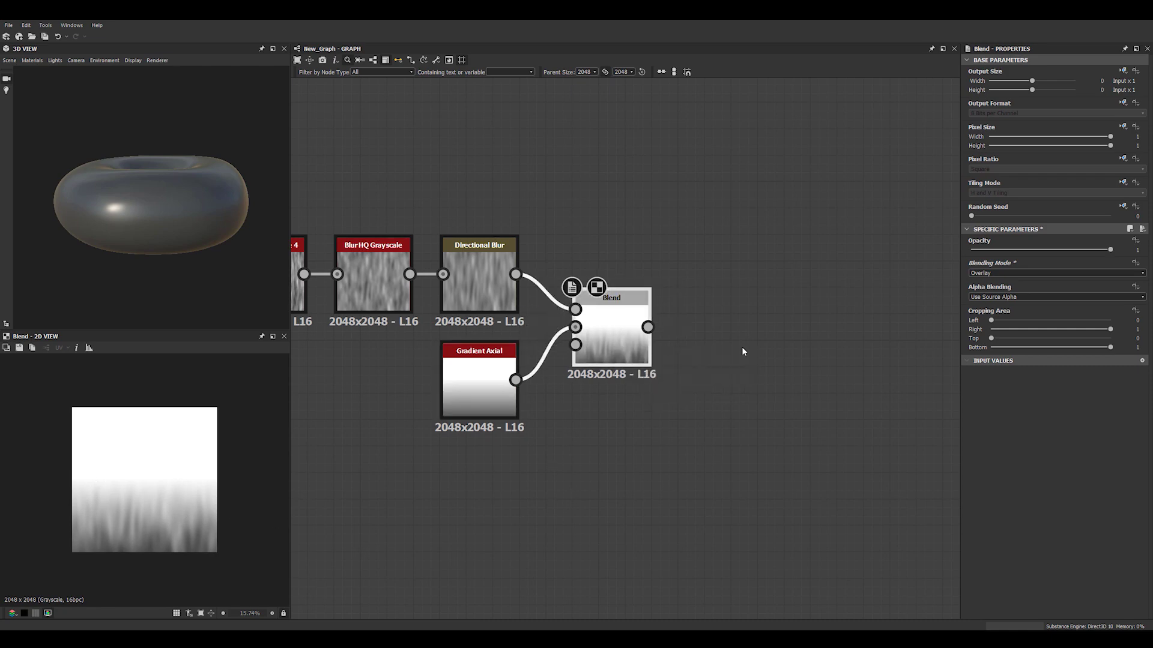
# - Add a Histogram Scan node fed by the Blend output, with Position 0.25 and Contrast 0.57
pyautogui.moveTo(743, 351); pyautogui.dragTo(561, 336, button='middle')
pyautogui.press('space')
pyautogui.write('his')
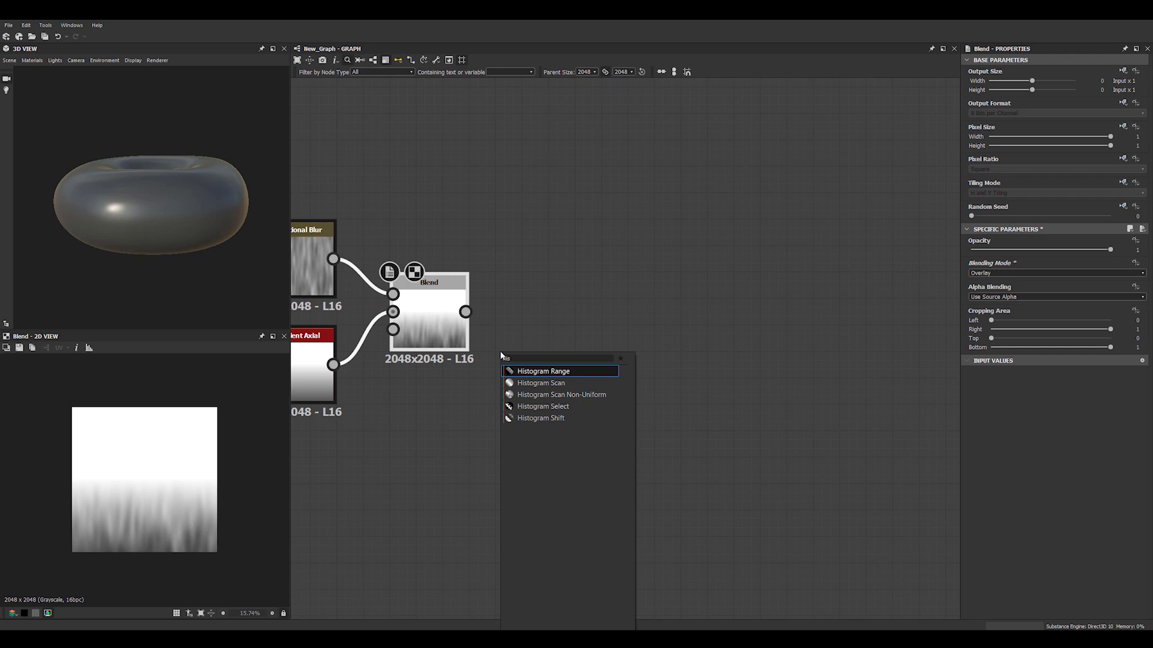
pyautogui.press('Down')
pyautogui.press('Return')
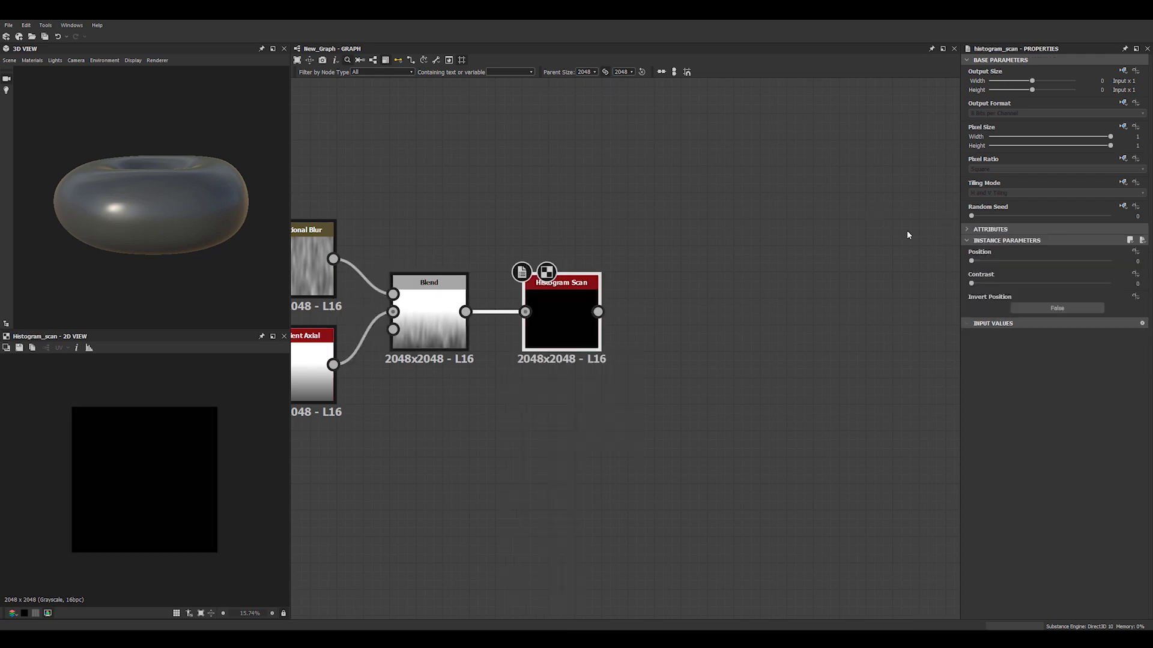
pyautogui.moveTo(971, 261); pyautogui.dragTo(1008, 272)
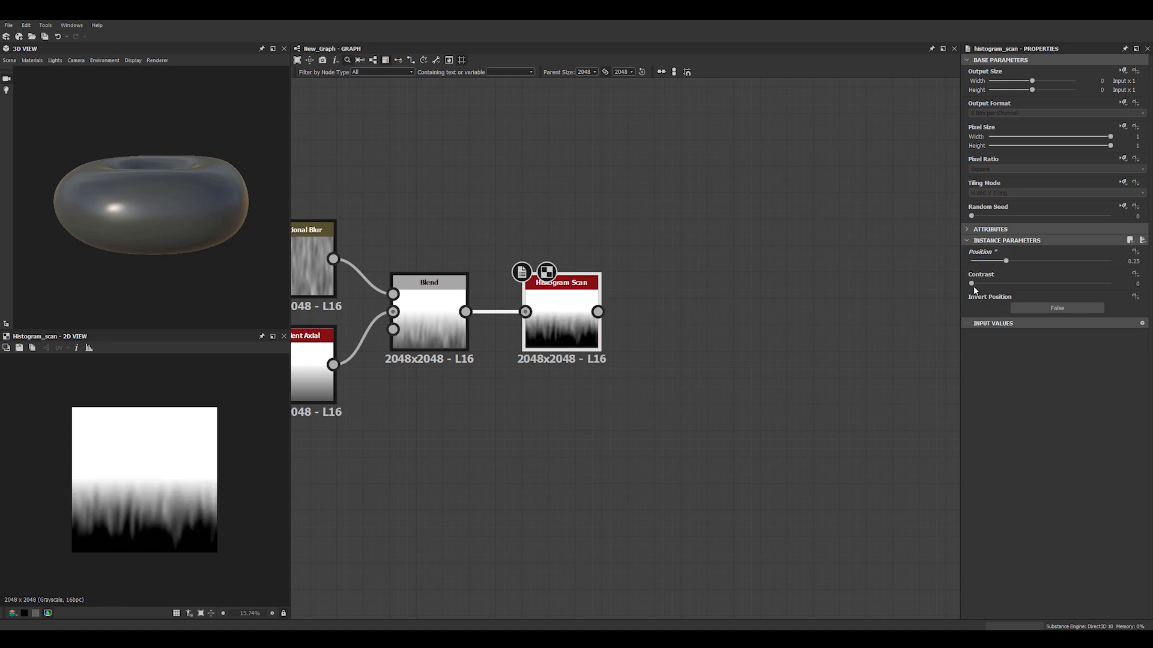
pyautogui.moveTo(971, 284); pyautogui.dragTo(1051, 278)
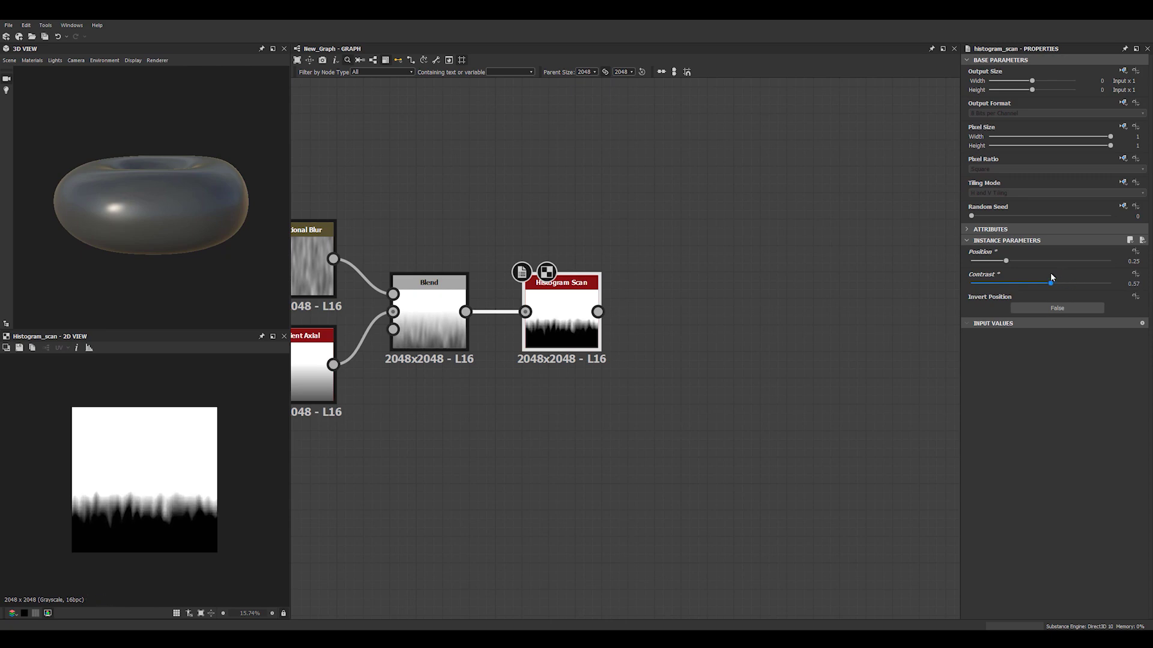
# - Preview the Histogram Scan output as Base Color/Diffuse on the 3D donut and inspect its side
pyautogui.scroll(-3, 219, 441)
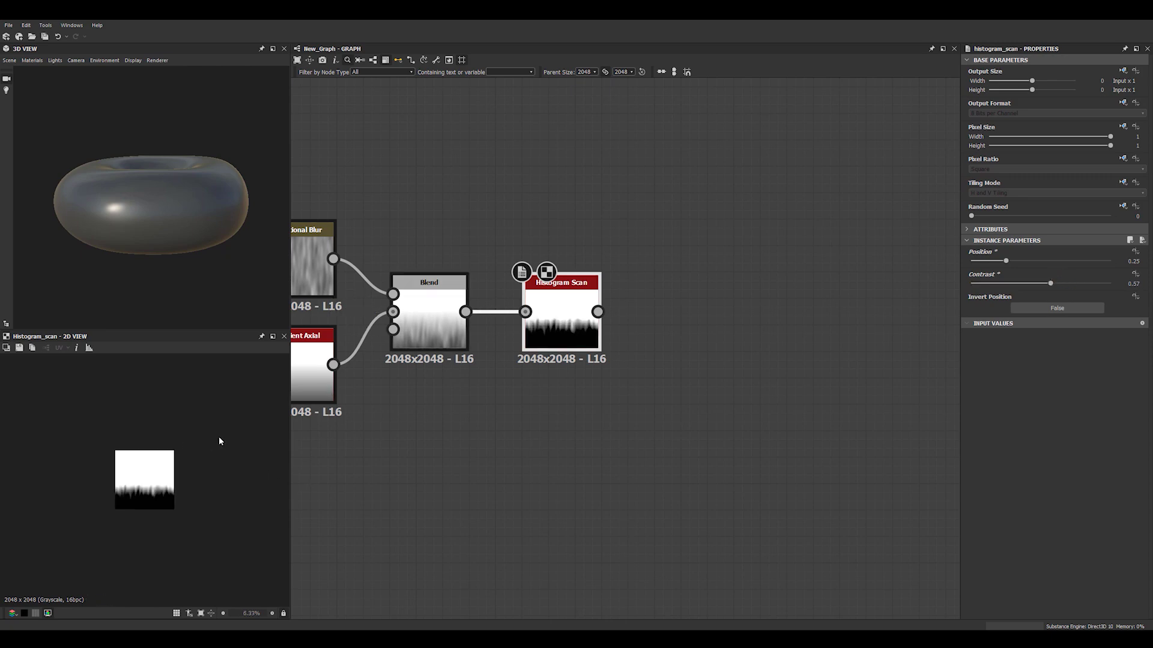
pyautogui.moveTo(556, 401); pyautogui.dragTo(418, 307, button='middle')
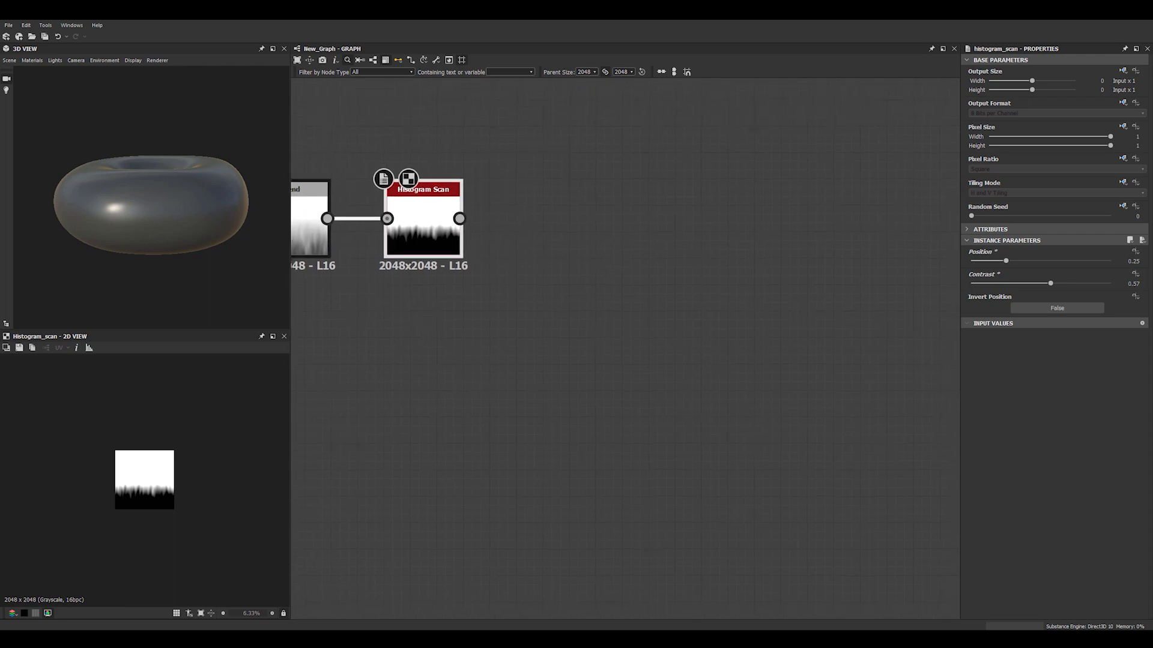
pyautogui.moveTo(578, 247); pyautogui.dragTo(608, 292, button='middle')
pyautogui.scroll(3, 117, 478)
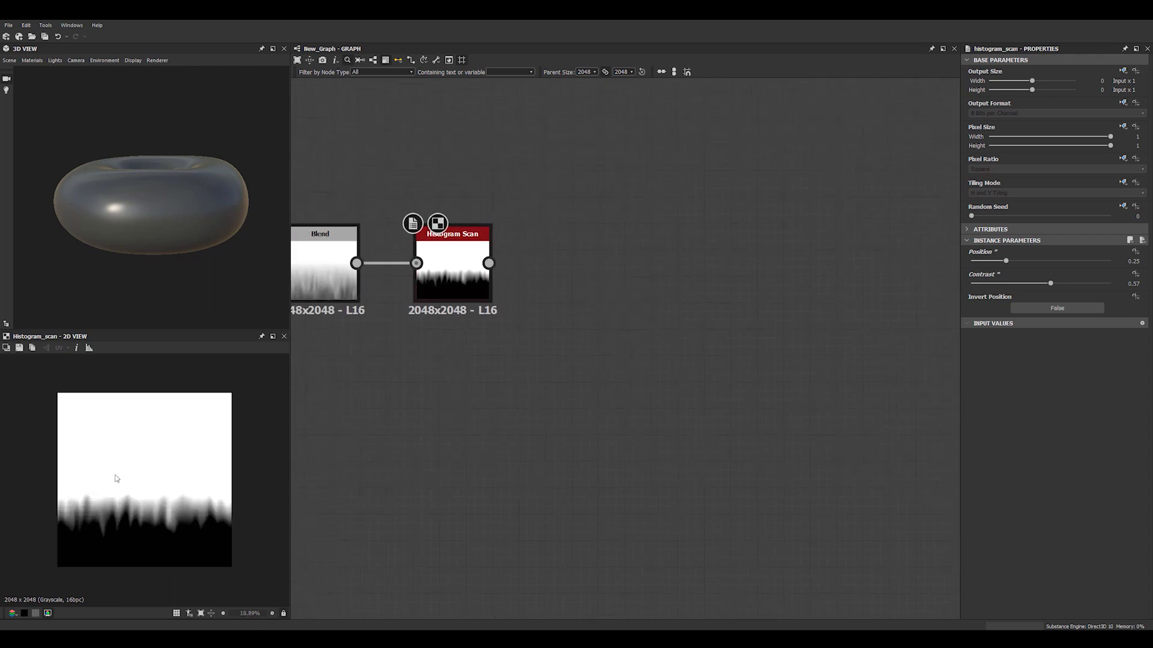
pyautogui.scroll(-2, 486, 360)
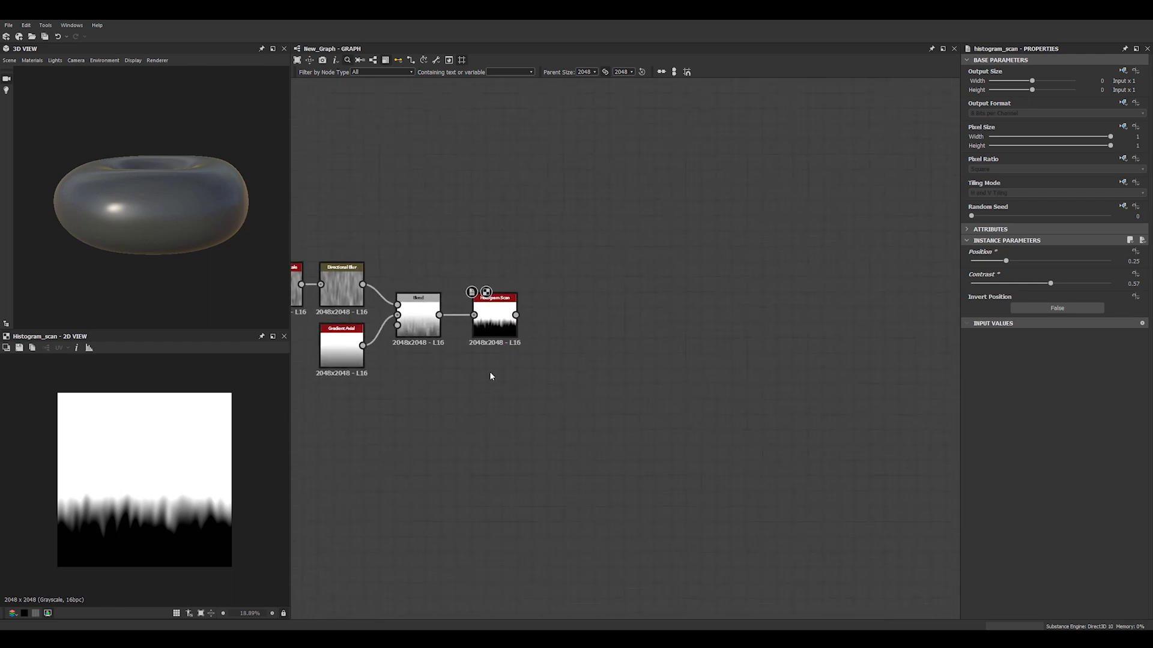
pyautogui.rightClick(491, 316)
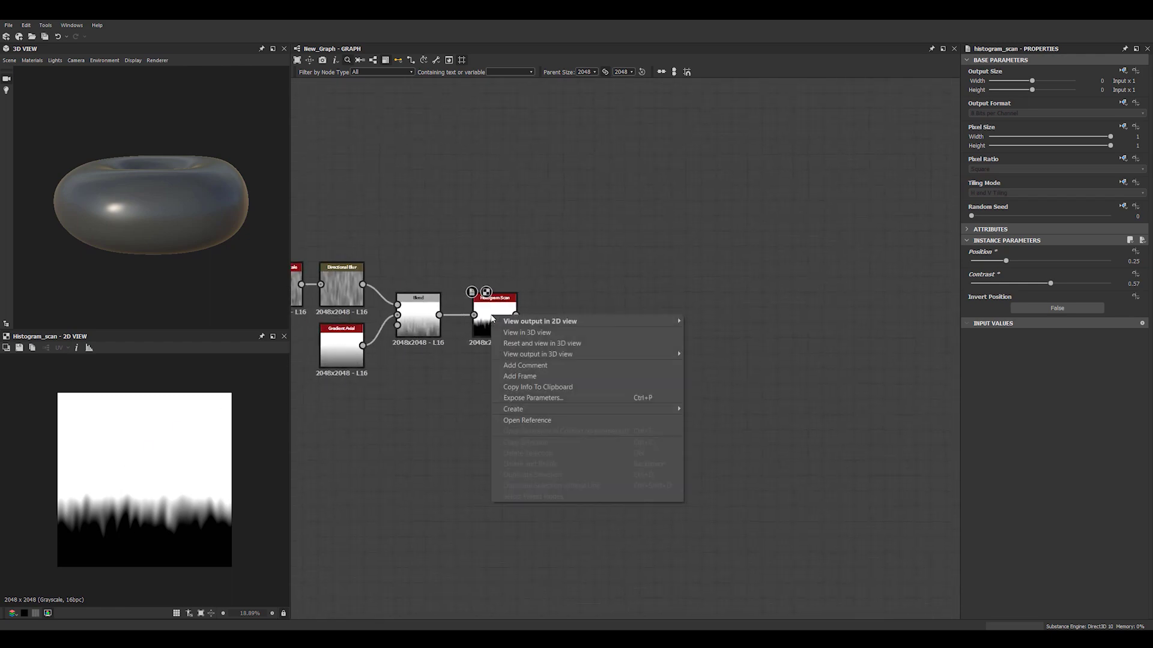
pyautogui.click(531, 334)
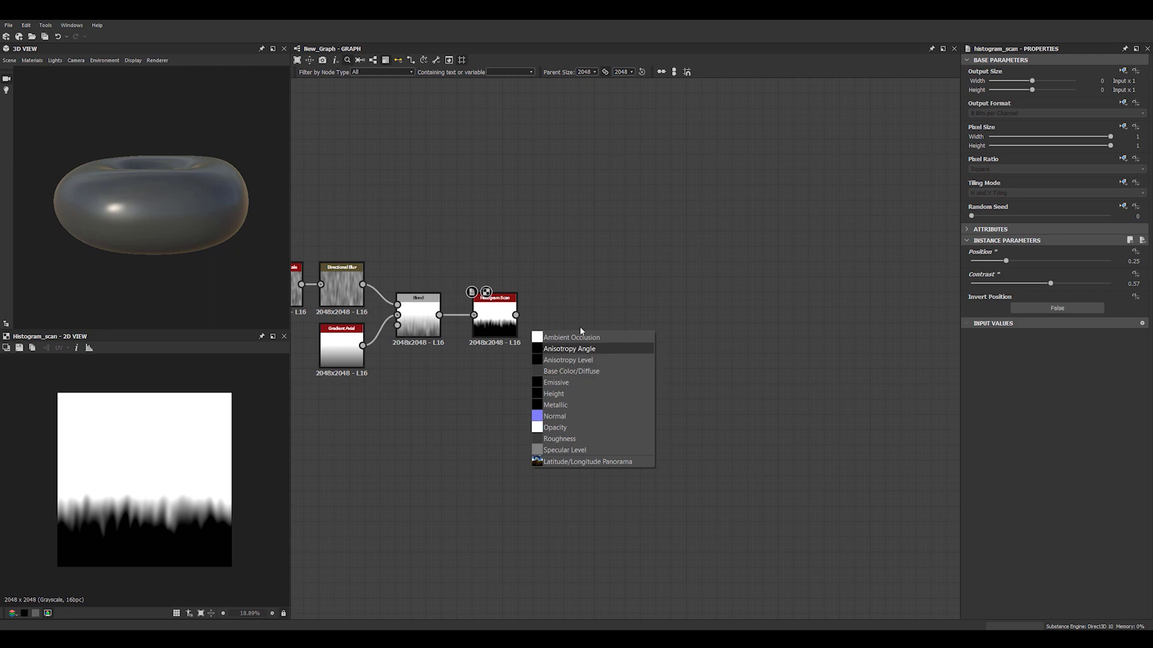
pyautogui.click(569, 370)
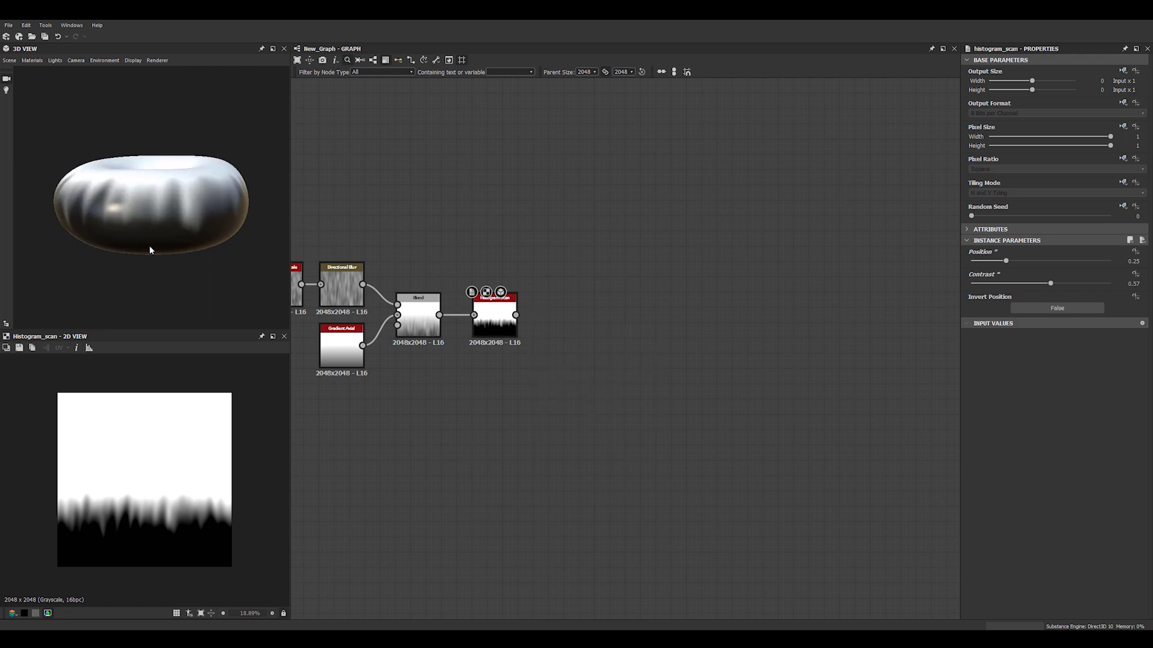
pyautogui.moveTo(149, 245); pyautogui.dragTo(33, 205)
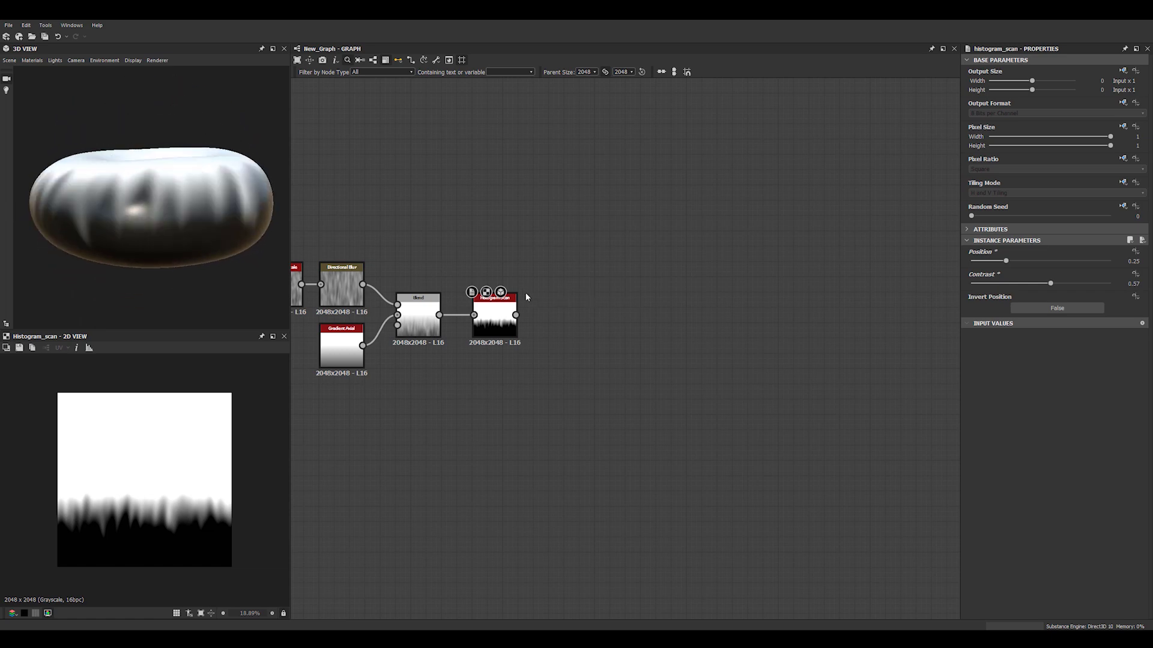
# - Add a second Histogram Scan node fed by the first one and set its Position to 1
pyautogui.moveTo(532, 292); pyautogui.dragTo(564, 270, button='middle')
pyautogui.scroll(-1, 578, 375)
pyautogui.scroll(2, 505, 351)
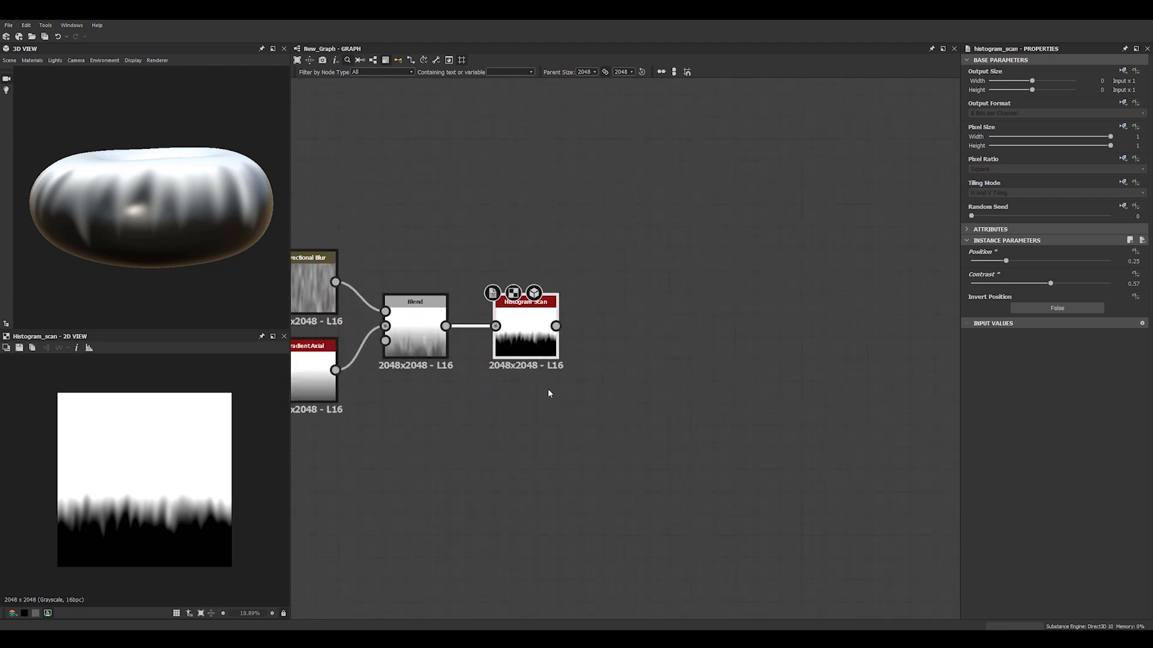
pyautogui.press('space')
pyautogui.write('hi')
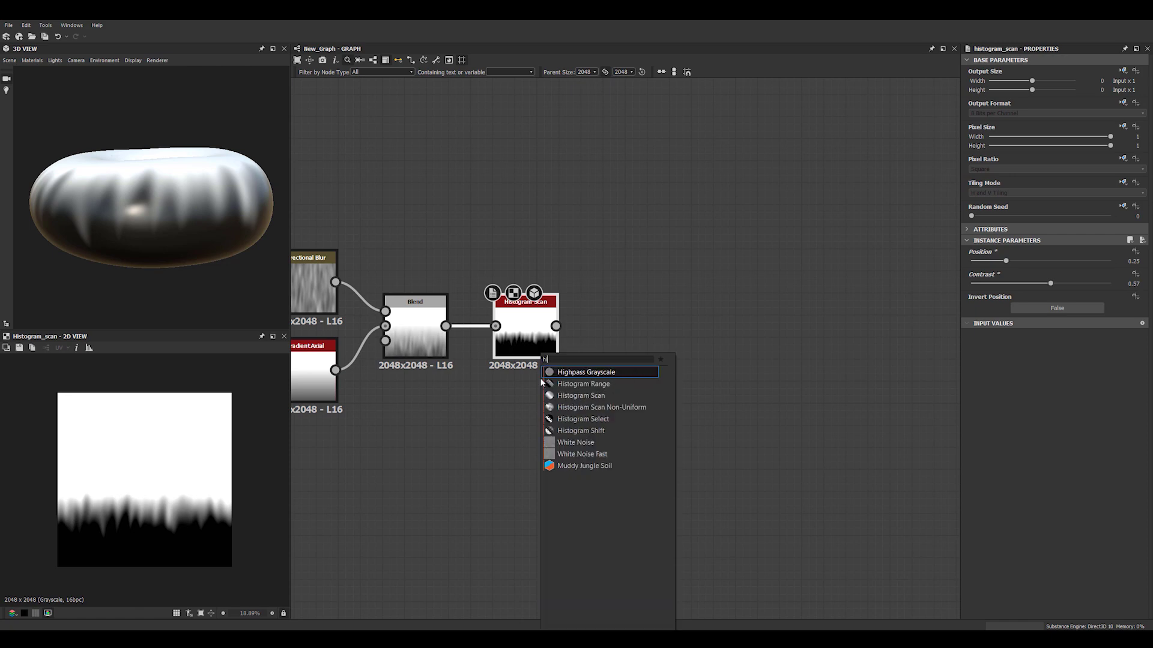
pyautogui.write('s')
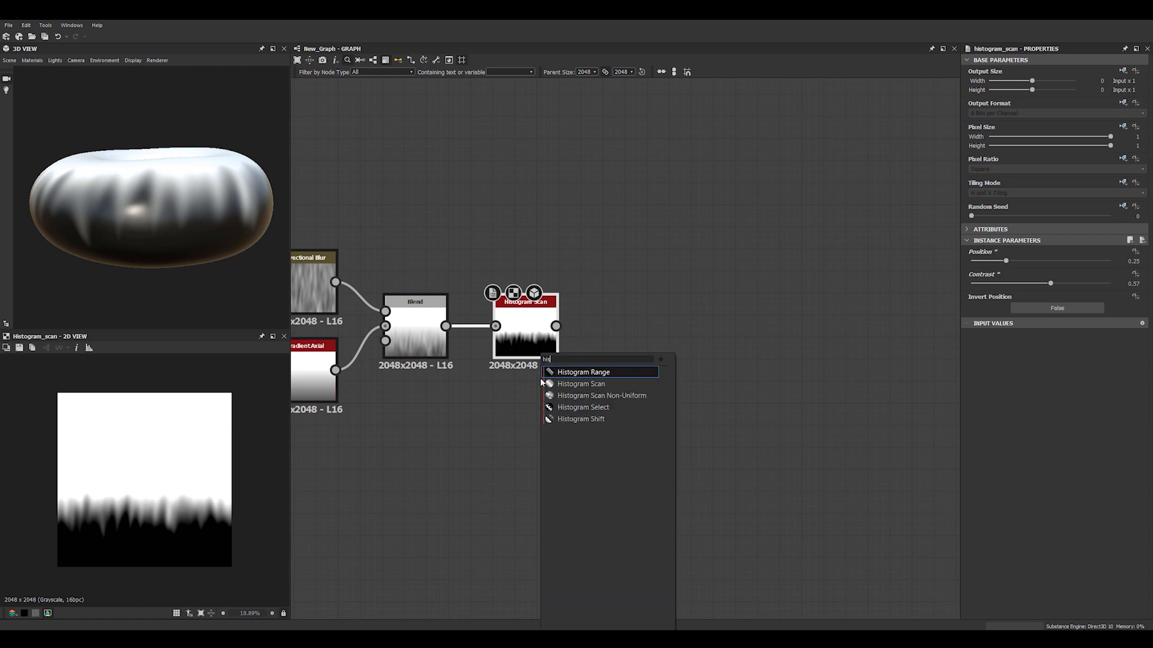
pyautogui.press('Down')
pyautogui.press('Return')
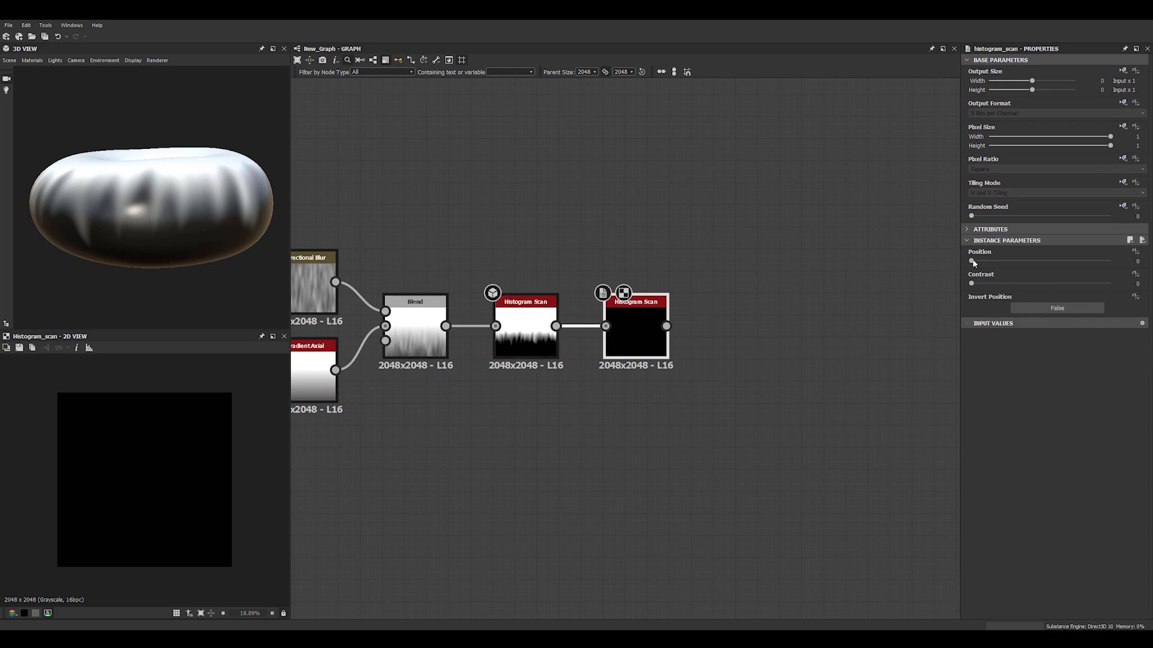
pyautogui.moveTo(1021, 261); pyautogui.dragTo(1140, 266)
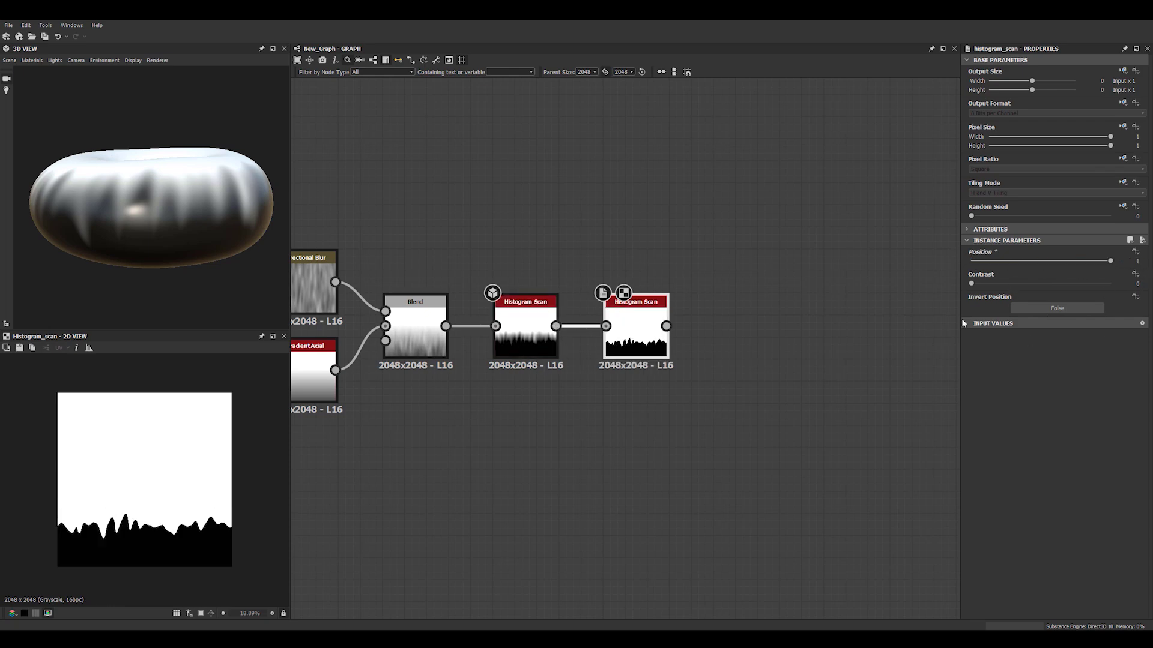
# - Show the second Histogram Scan's output as Base Color/Diffuse on the 3D donut and inspect the drip edge
pyautogui.scroll(-2, 693, 383)
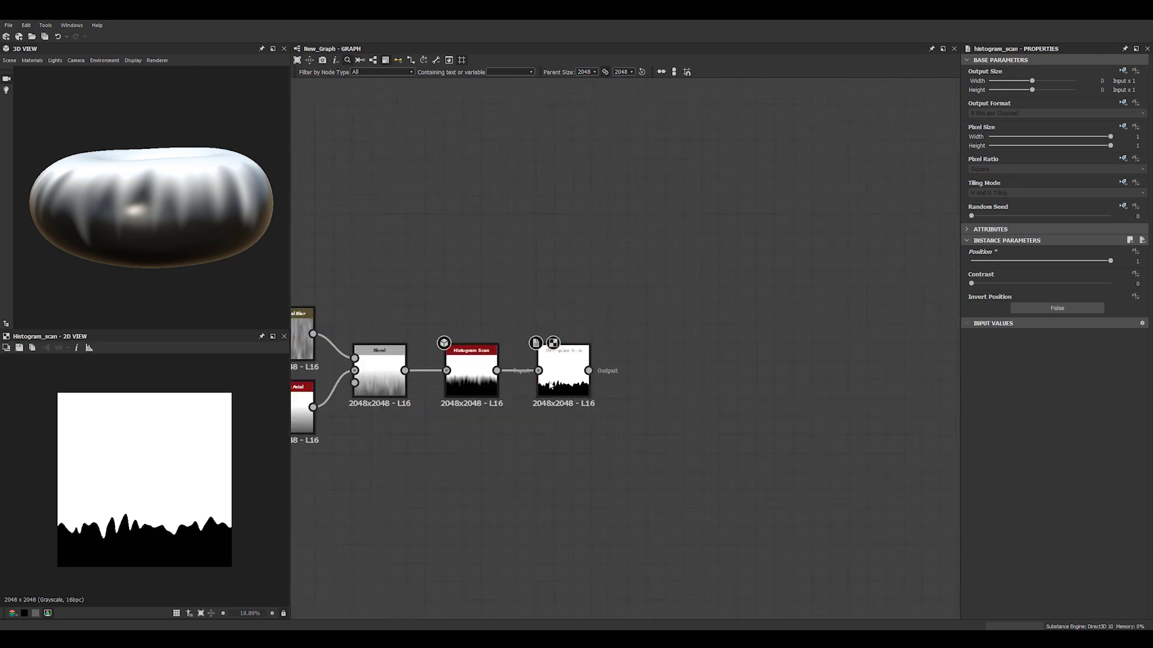
pyautogui.rightClick(556, 377)
pyautogui.click(592, 393)
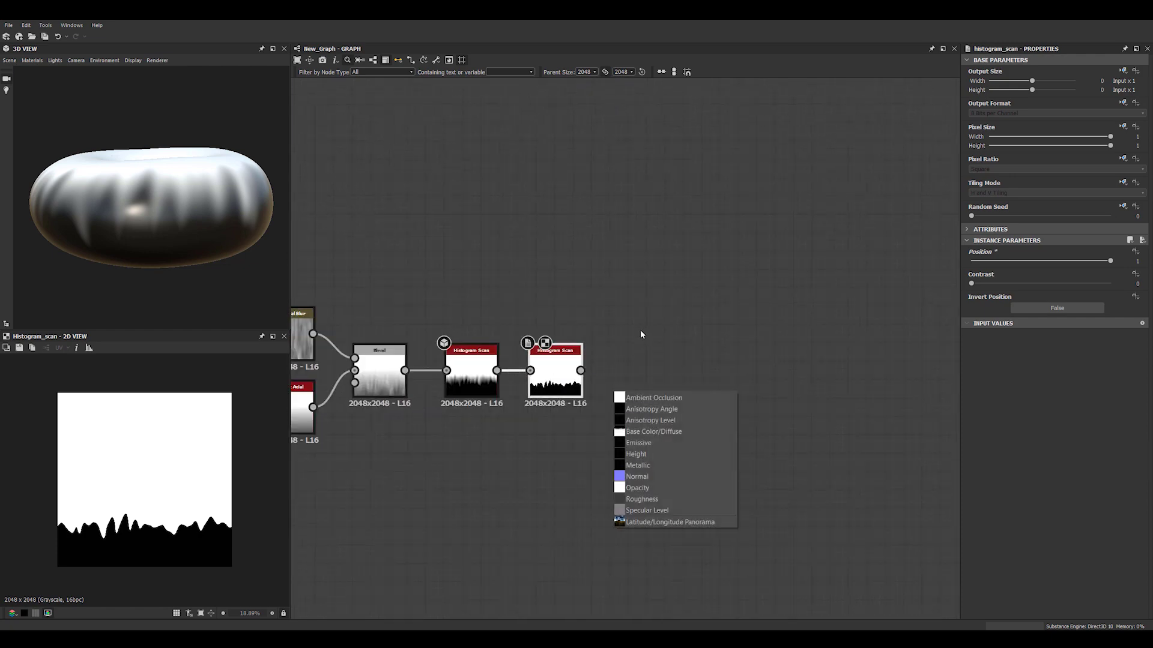
pyautogui.click(678, 430)
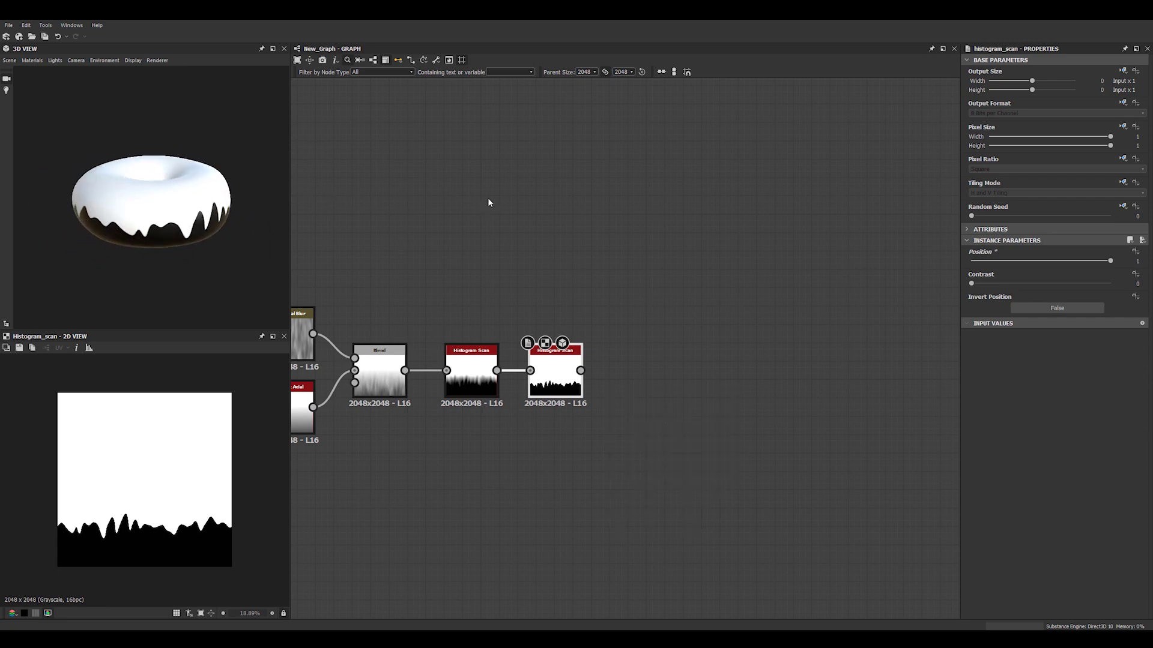
pyautogui.scroll(4, 208, 201)
pyautogui.moveTo(180, 225); pyautogui.dragTo(225, 210)
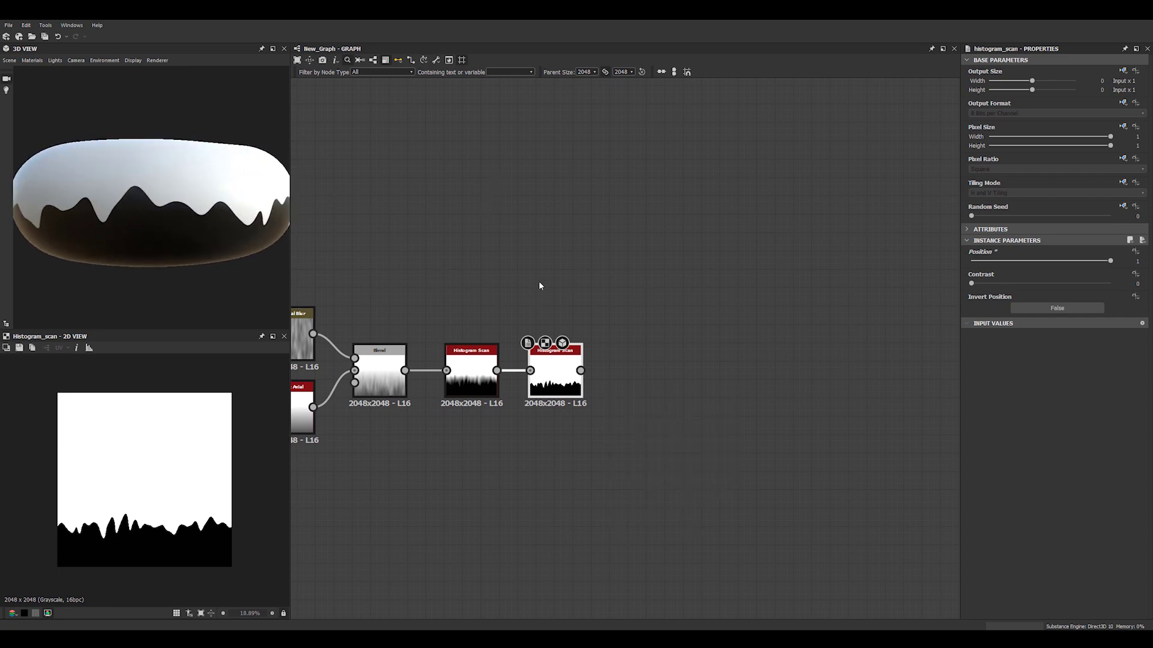
# - Add an Edge Detect node below the chain and connect the second Histogram Scan's output to it
pyautogui.scroll(2, 106, 521)
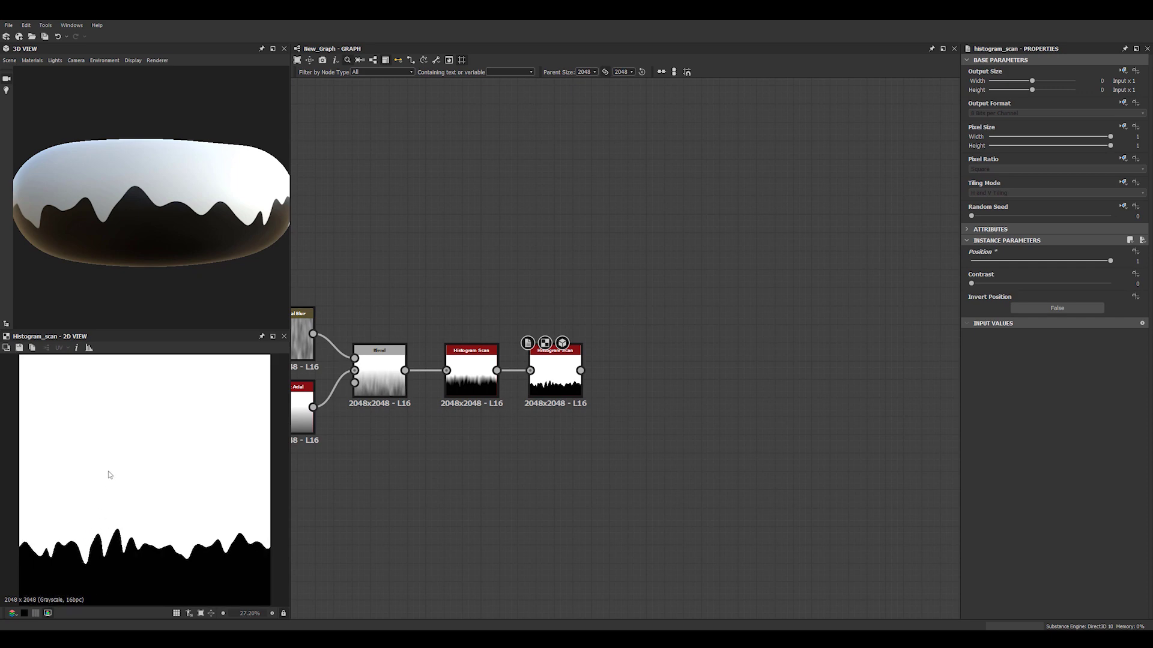
pyautogui.scroll(-2, 90, 541)
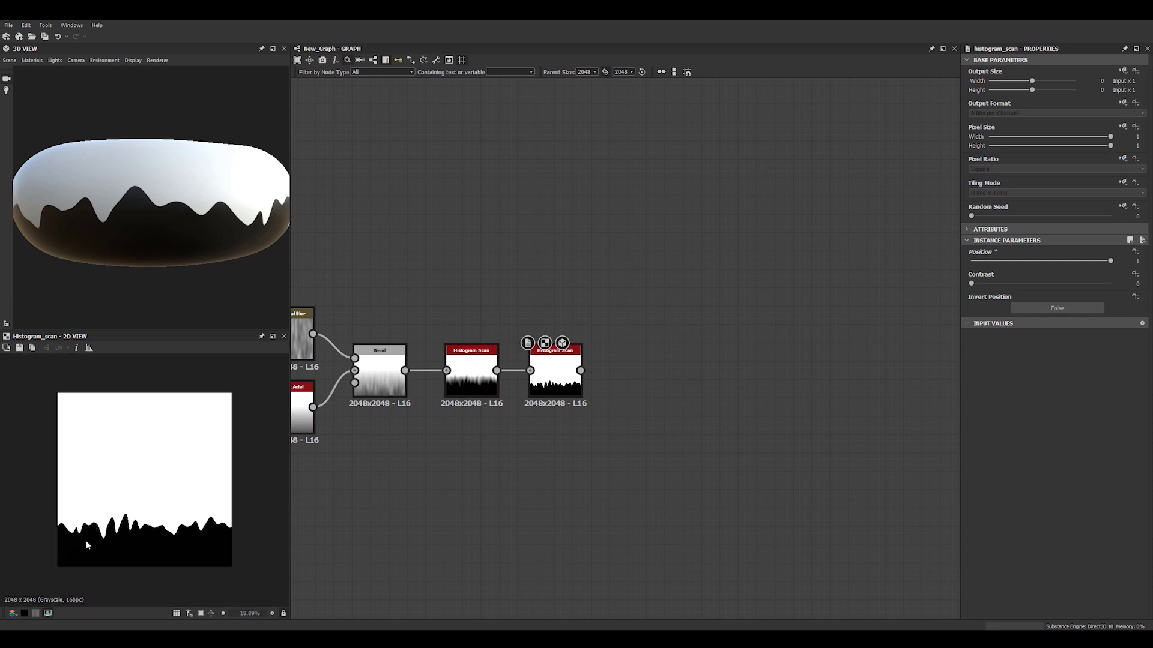
pyautogui.scroll(4, 99, 541)
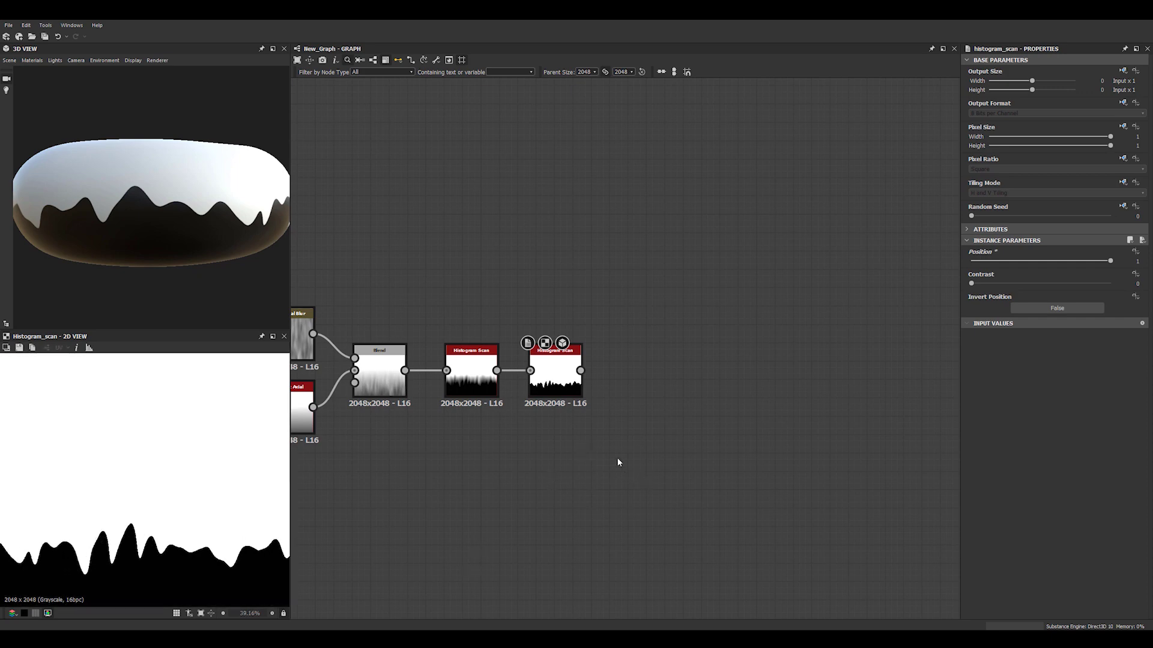
pyautogui.press('space')
pyautogui.write('edge')
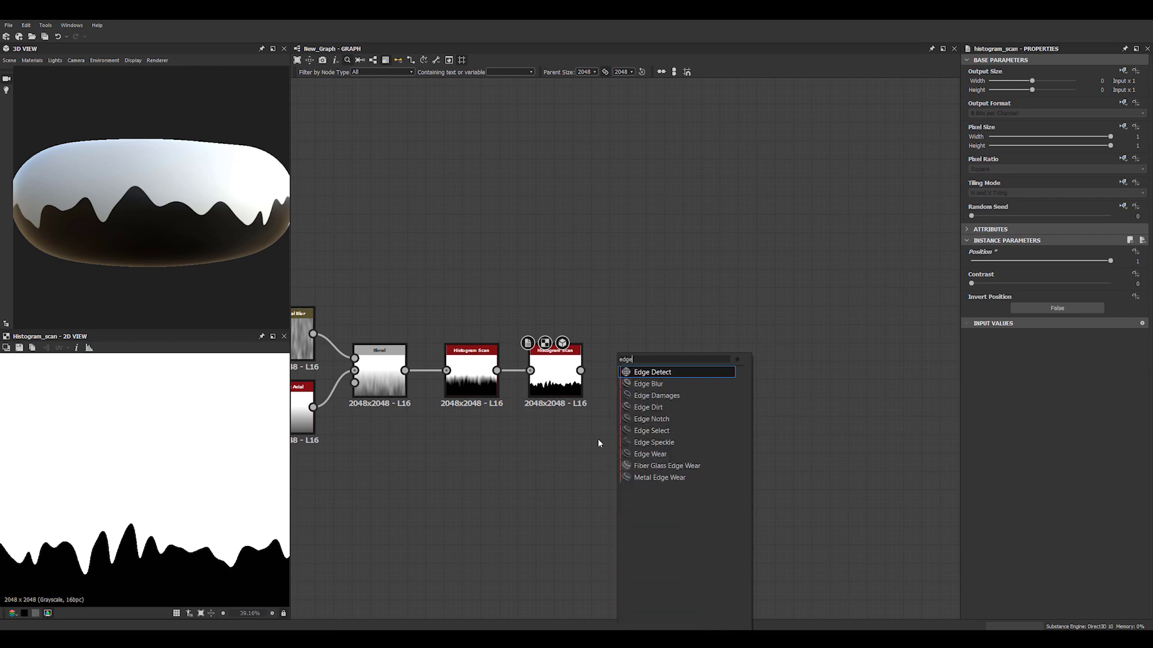
pyautogui.click(667, 376)
pyautogui.moveTo(580, 370); pyautogui.dragTo(611, 480)
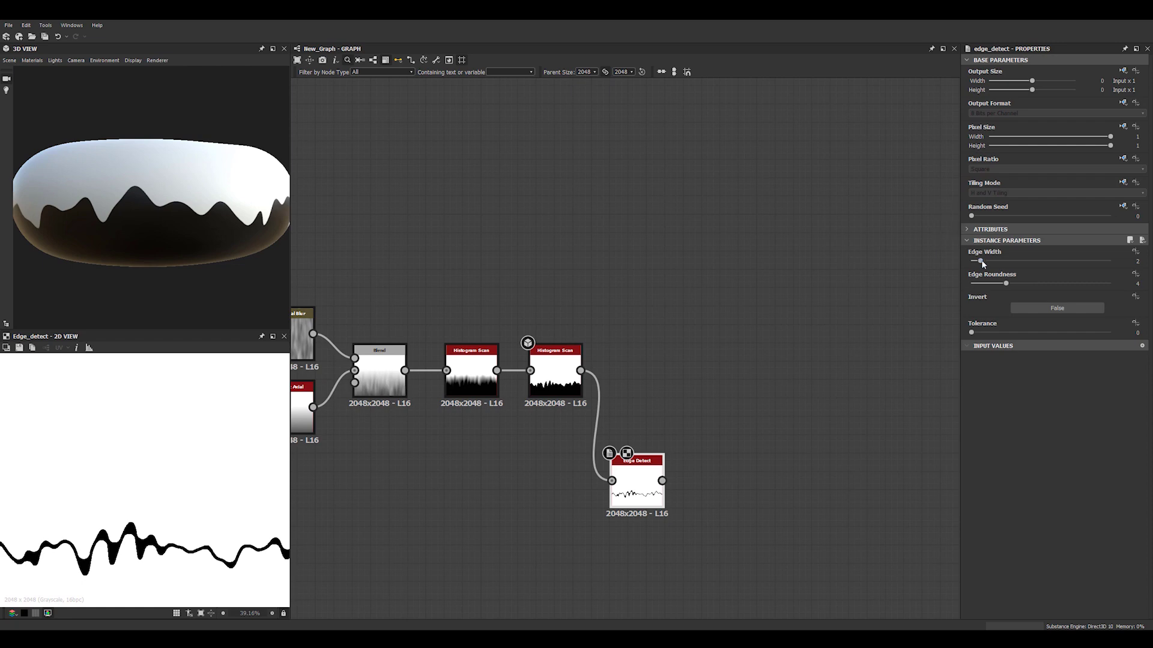
# - Try an Edge Width of 1.24 on the Edge Detect node, and set it back to 2
pyautogui.moveTo(981, 261); pyautogui.dragTo(973, 262)
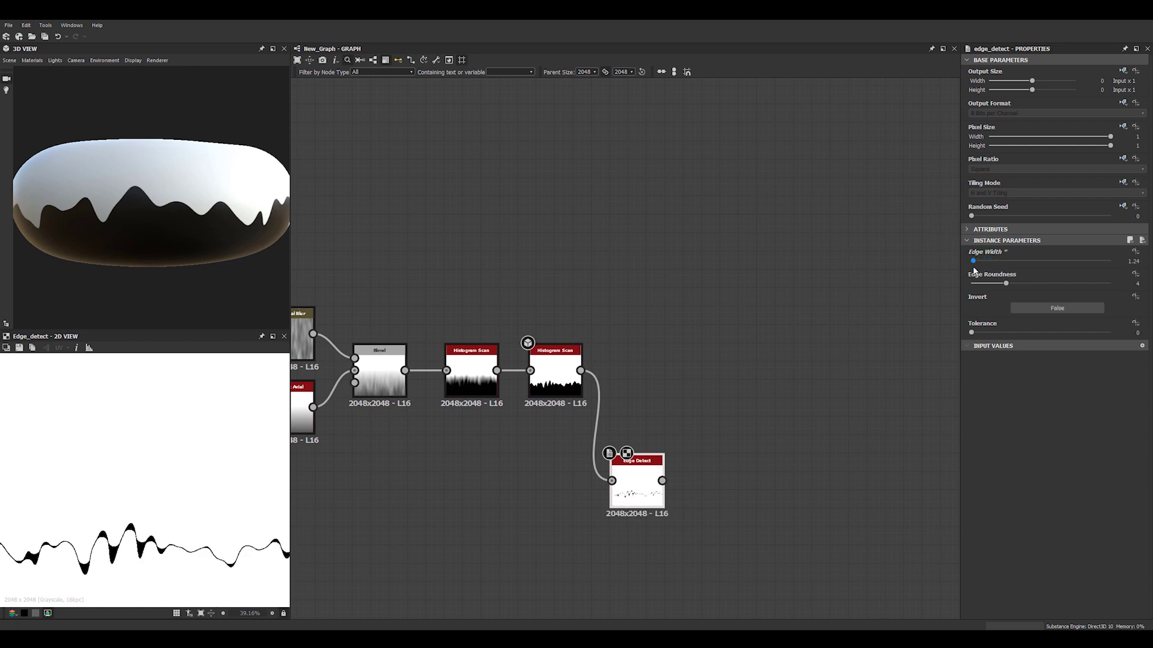
pyautogui.click(1134, 262)
pyautogui.write('3')
pyautogui.press('BackSpace')
pyautogui.write('2')
pyautogui.press('Return')
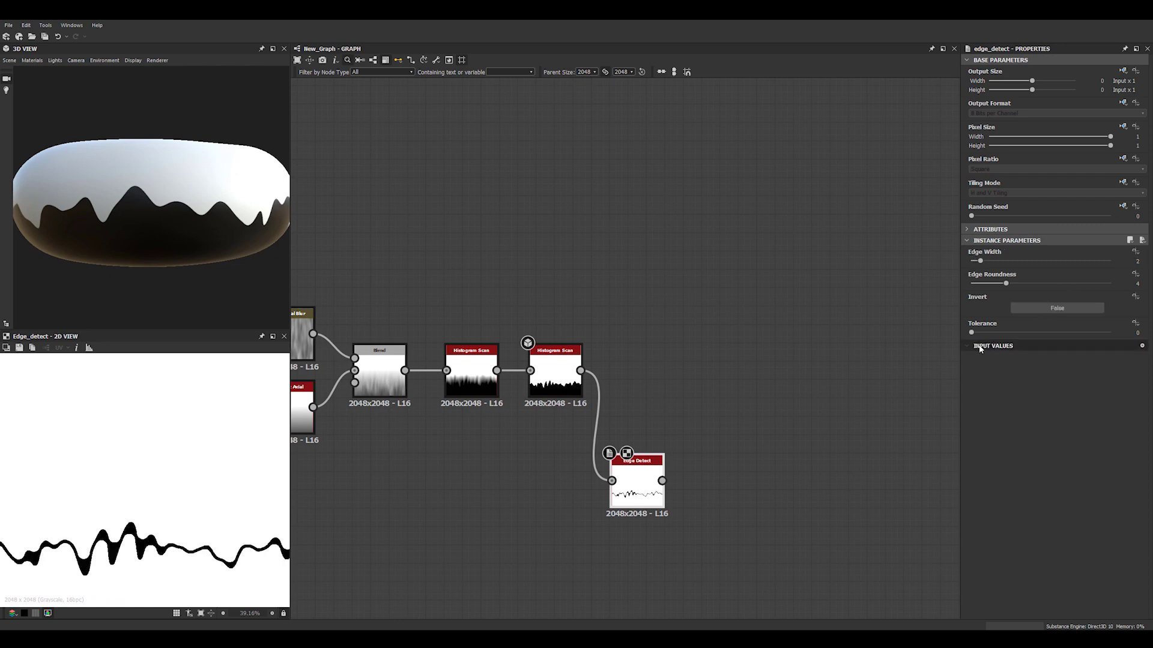
# - Set Edge Detect's Edge Roundness to 4.8 and Invert to True, with its input rewired to the first Histogram Scan
pyautogui.moveTo(1006, 283)
pyautogui.mouseDown()
pyautogui.moveTo(1038, 283)
pyautogui.moveTo(1011, 281)
pyautogui.mouseUp()
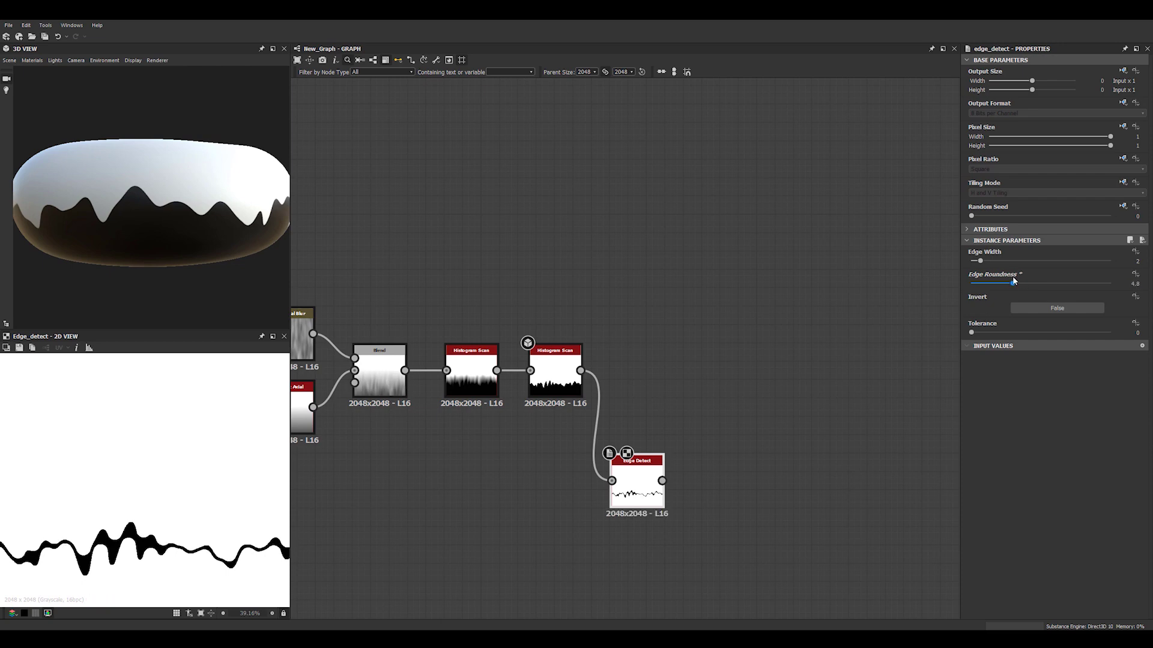
pyautogui.moveTo(497, 370); pyautogui.dragTo(624, 503)
pyautogui.scroll(-2, 122, 466)
pyautogui.scroll(2, 126, 522)
pyautogui.moveTo(141, 540); pyautogui.dragTo(144, 460, button='middle')
pyautogui.click(1061, 308)
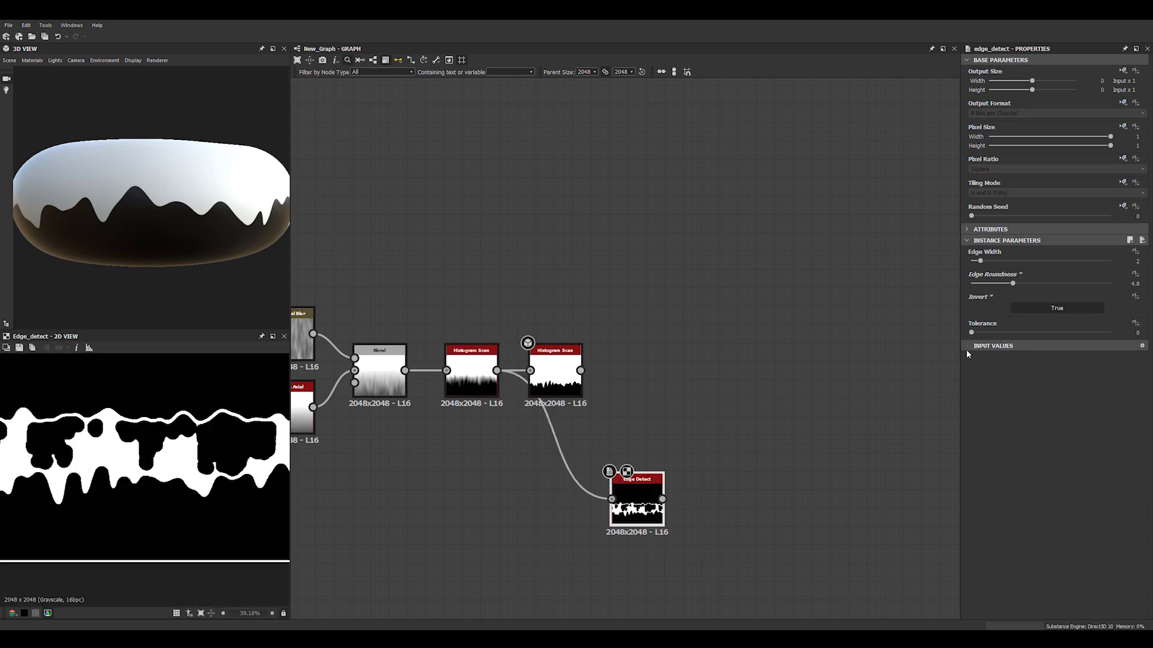
# - Override the Edge Detect node's inherited Tiling Mode and set it to Horizontal Tiling
pyautogui.scroll(-2, 186, 477)
pyautogui.scroll(1, 184, 474)
pyautogui.moveTo(185, 472); pyautogui.dragTo(114, 438, button='middle')
pyautogui.scroll(3, 136, 473)
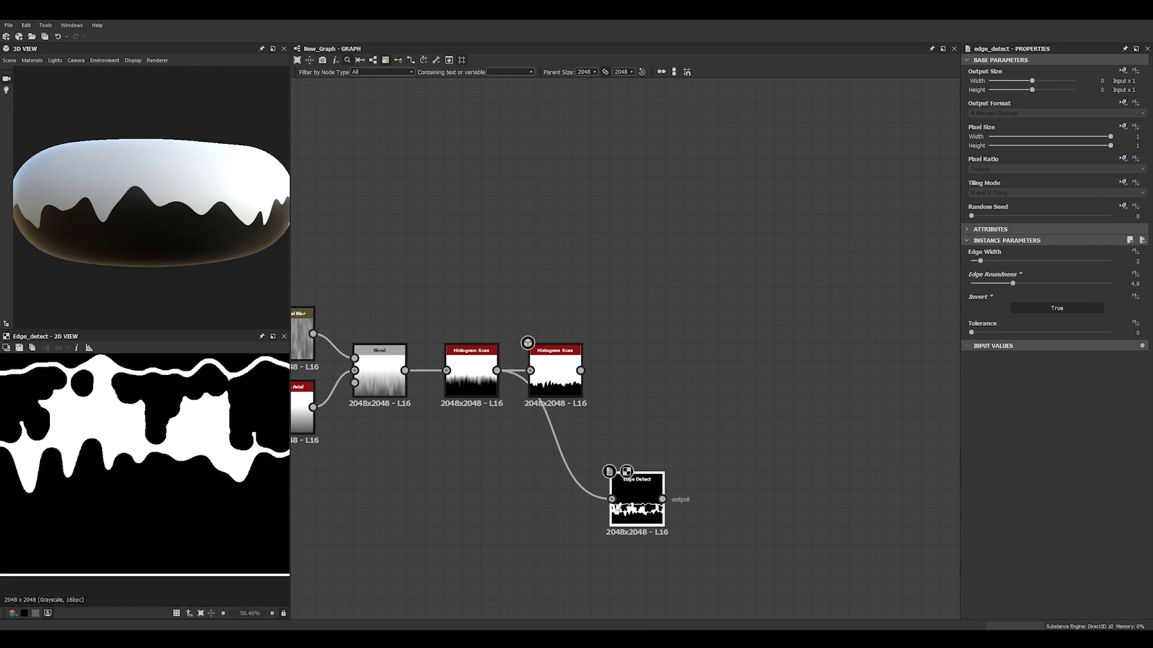
pyautogui.scroll(-5, 198, 486)
pyautogui.scroll(1, 196, 486)
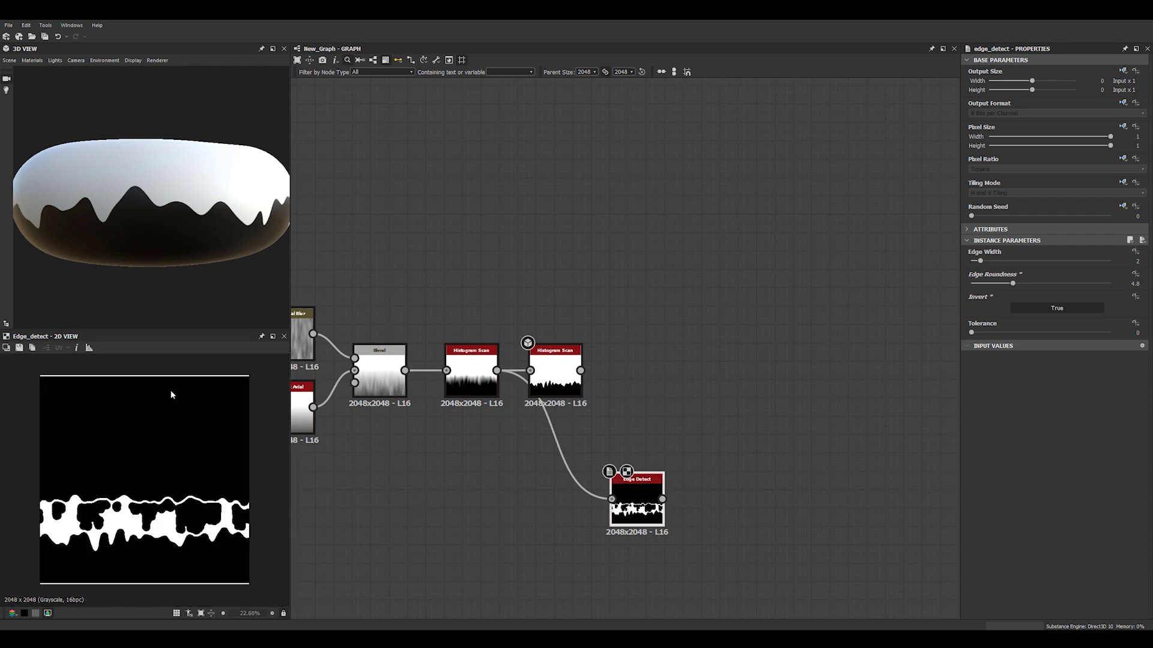
pyautogui.click(1132, 184)
pyautogui.click(1084, 215)
pyautogui.click(984, 193)
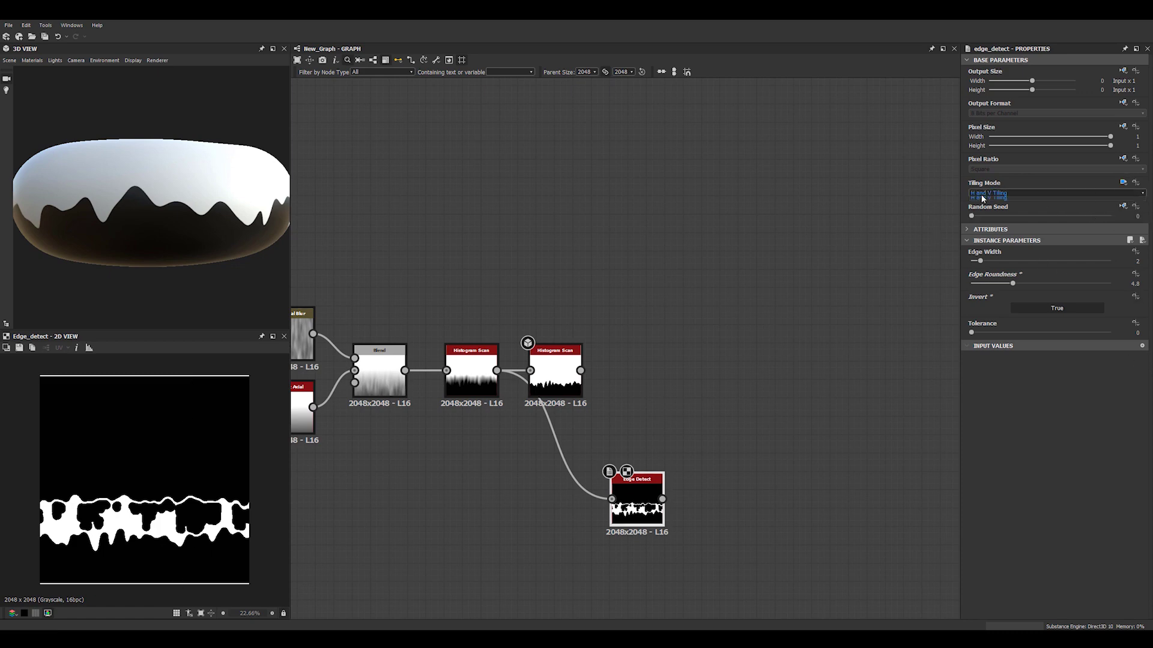
pyautogui.click(985, 208)
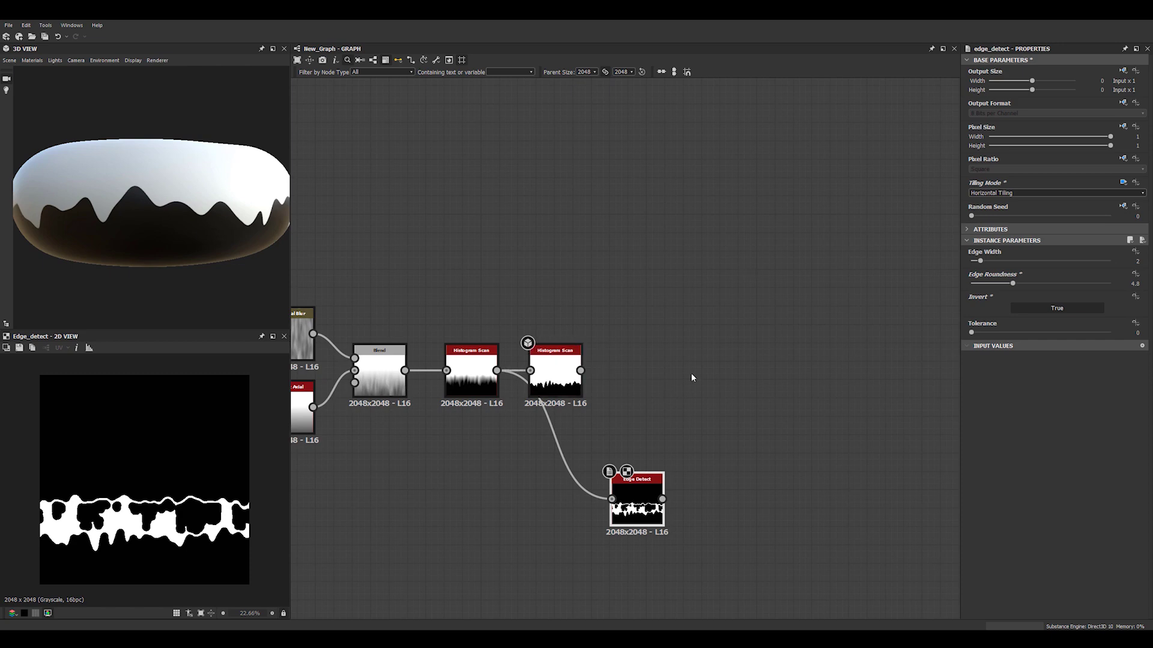
pyautogui.moveTo(639, 509)
pyautogui.mouseDown()
pyautogui.moveTo(567, 473)
pyautogui.moveTo(567, 500)
pyautogui.moveTo(640, 511)
pyautogui.mouseUp()
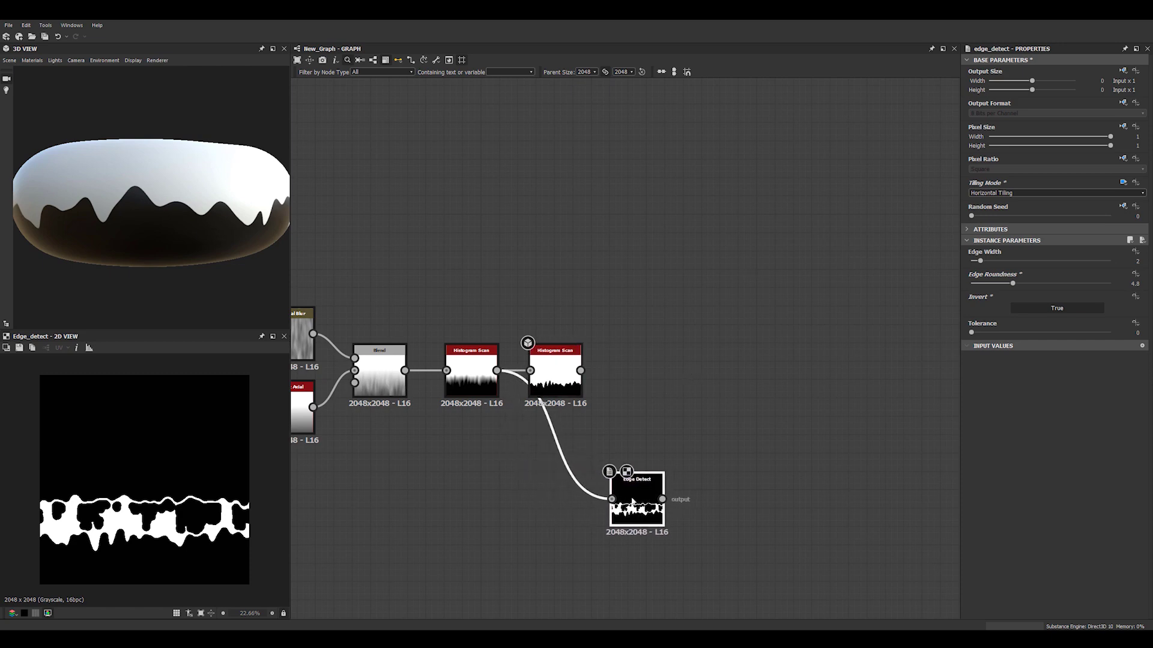
# - Add a Blend node fed by Edge Detect as background and connect the second Histogram Scan's output to its Foreground
pyautogui.scroll(3, 643, 501)
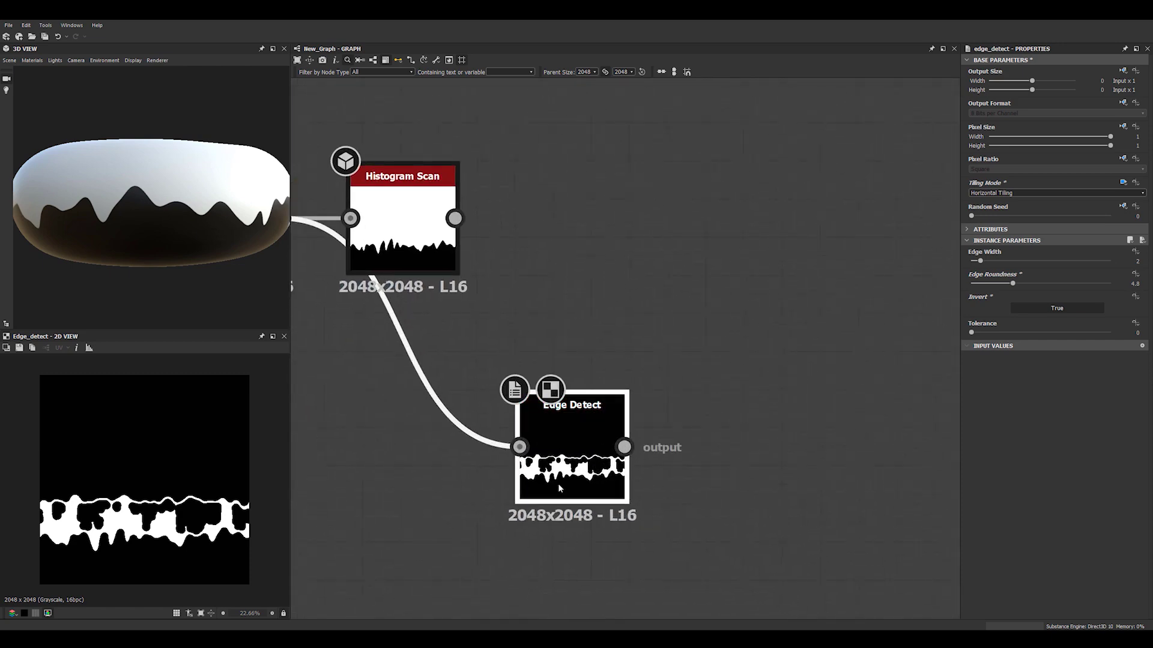
pyautogui.press('space')
pyautogui.write('bl')
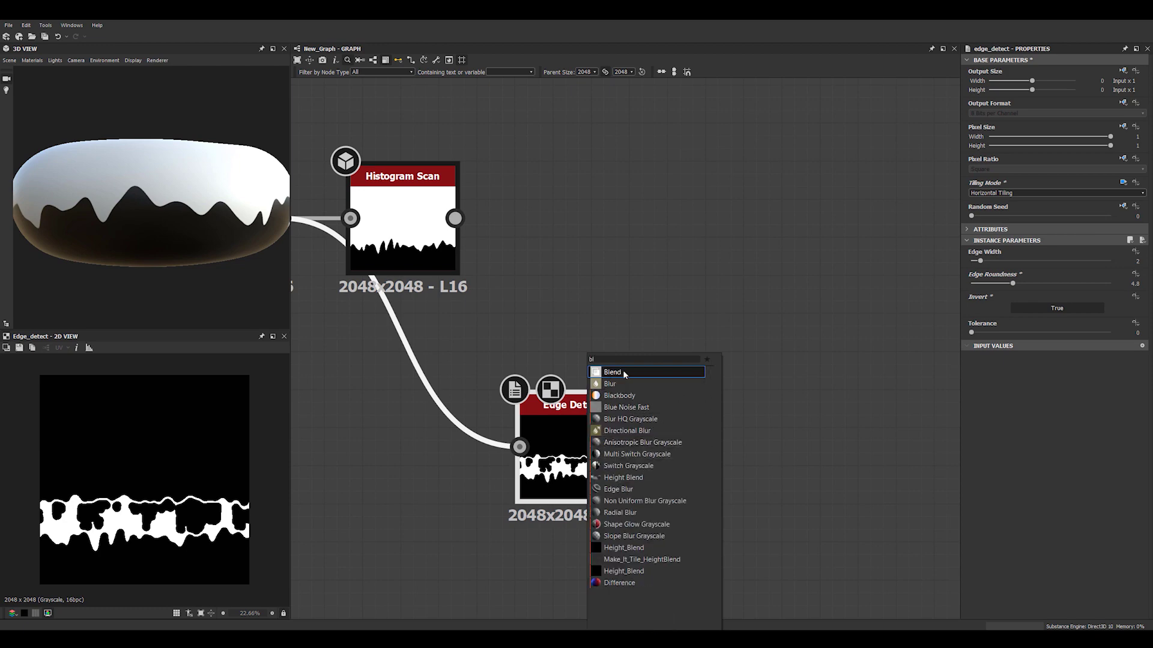
pyautogui.click(623, 371)
pyautogui.moveTo(757, 447); pyautogui.dragTo(757, 370)
pyautogui.moveTo(455, 219); pyautogui.dragTo(709, 345)
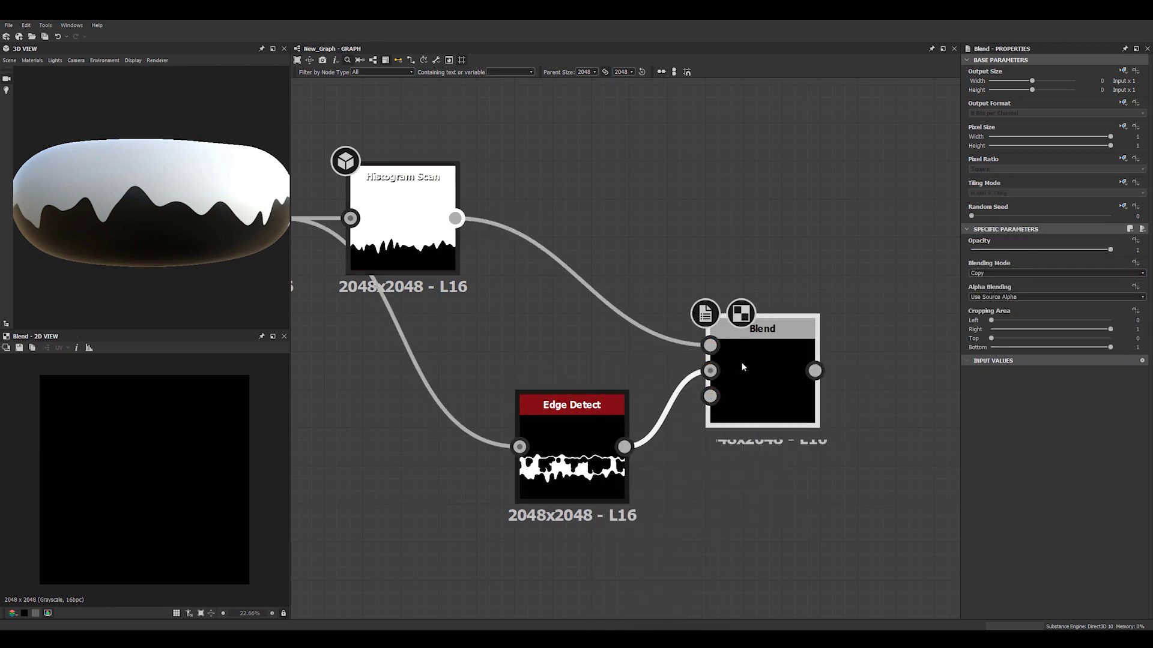
# - Set the Blend's mode to Add (Linear Dodge) and move the second Histogram Scan directly above Edge Detect
pyautogui.click(990, 275)
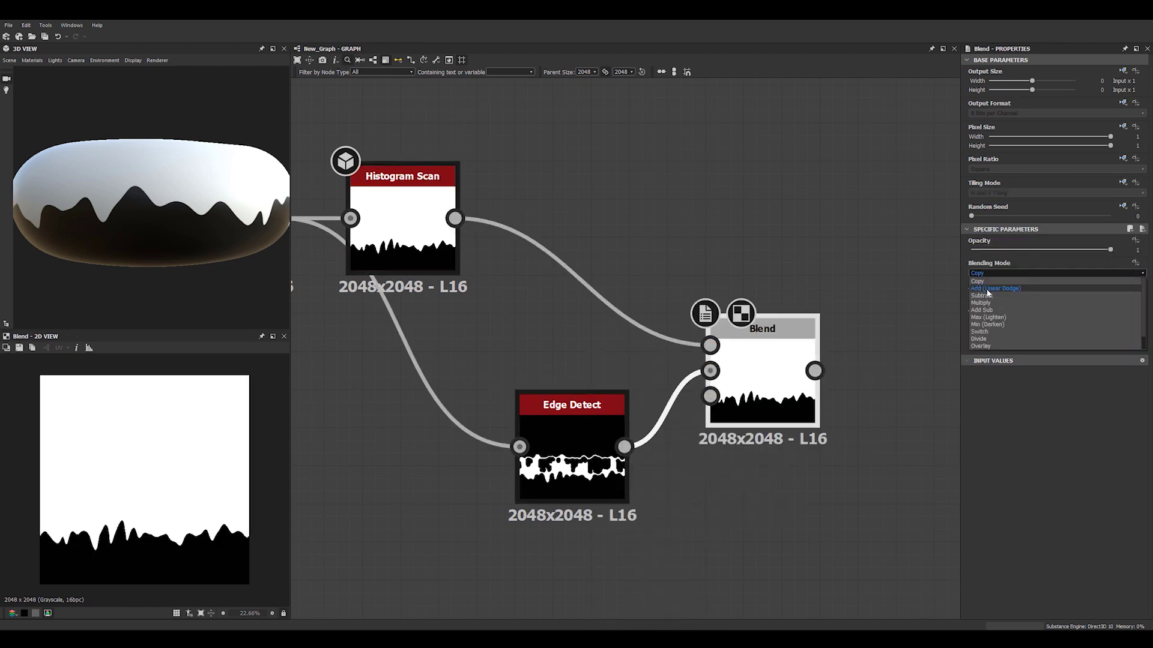
pyautogui.click(987, 296)
pyautogui.moveTo(390, 231); pyautogui.dragTo(557, 306)
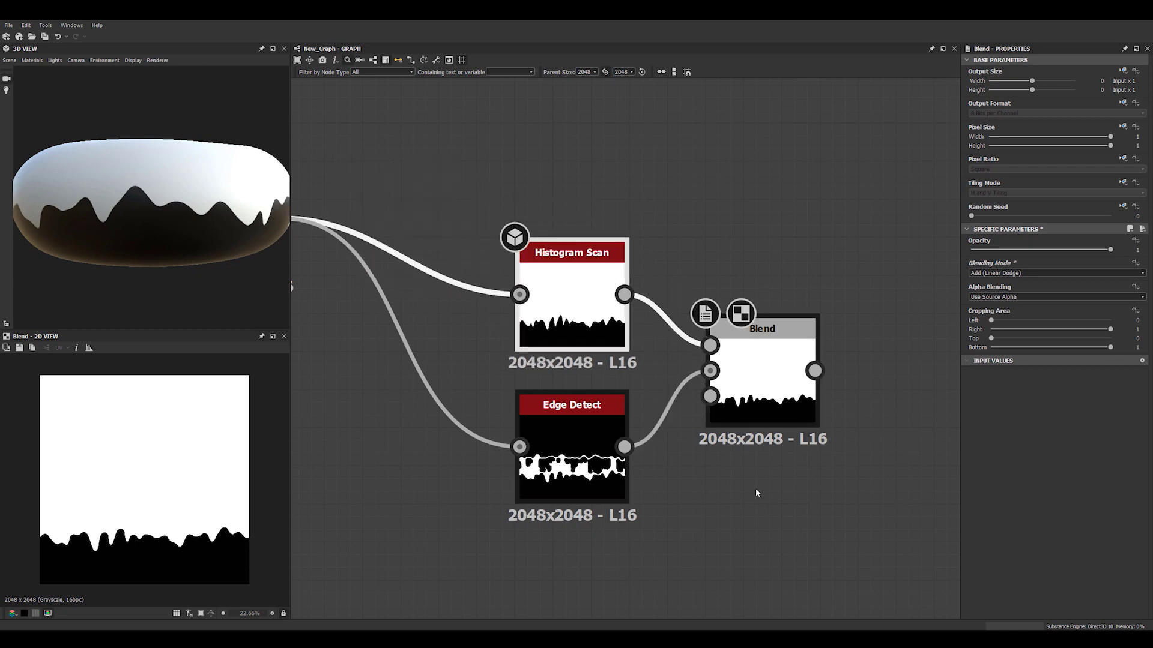
# - Compare the second Histogram Scan's result with the Blend's result in the 2D preview, examining the drip shapes
pyautogui.scroll(2, 624, 431)
pyautogui.doubleClick(520, 271)
pyautogui.scroll(3, 194, 562)
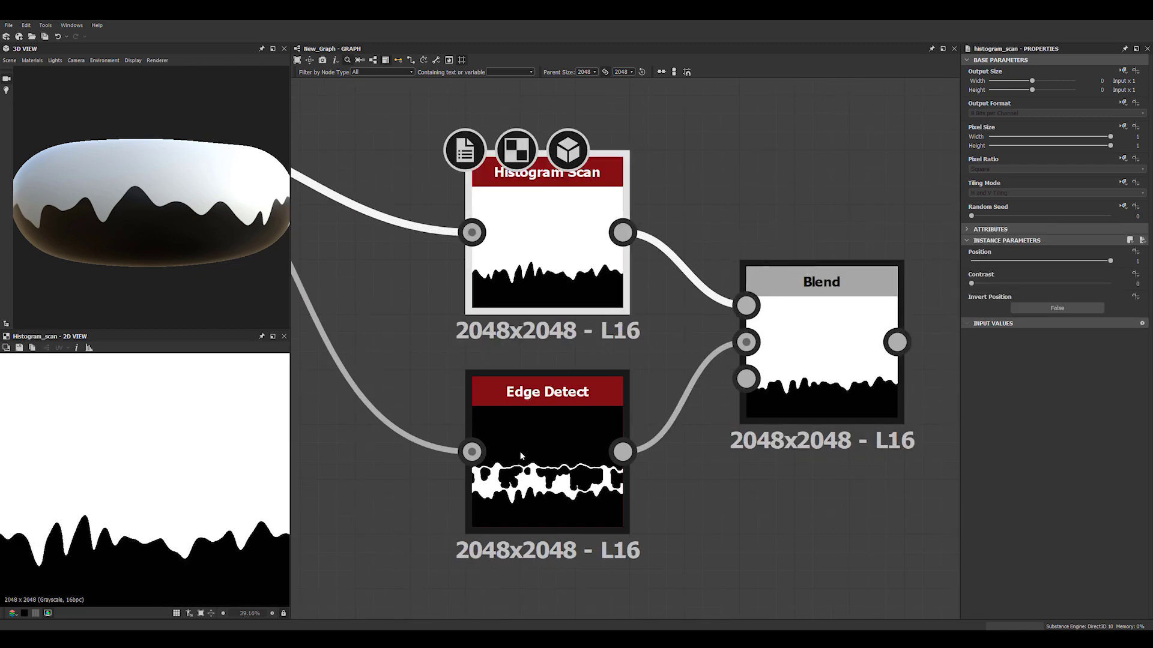
pyautogui.doubleClick(821, 354)
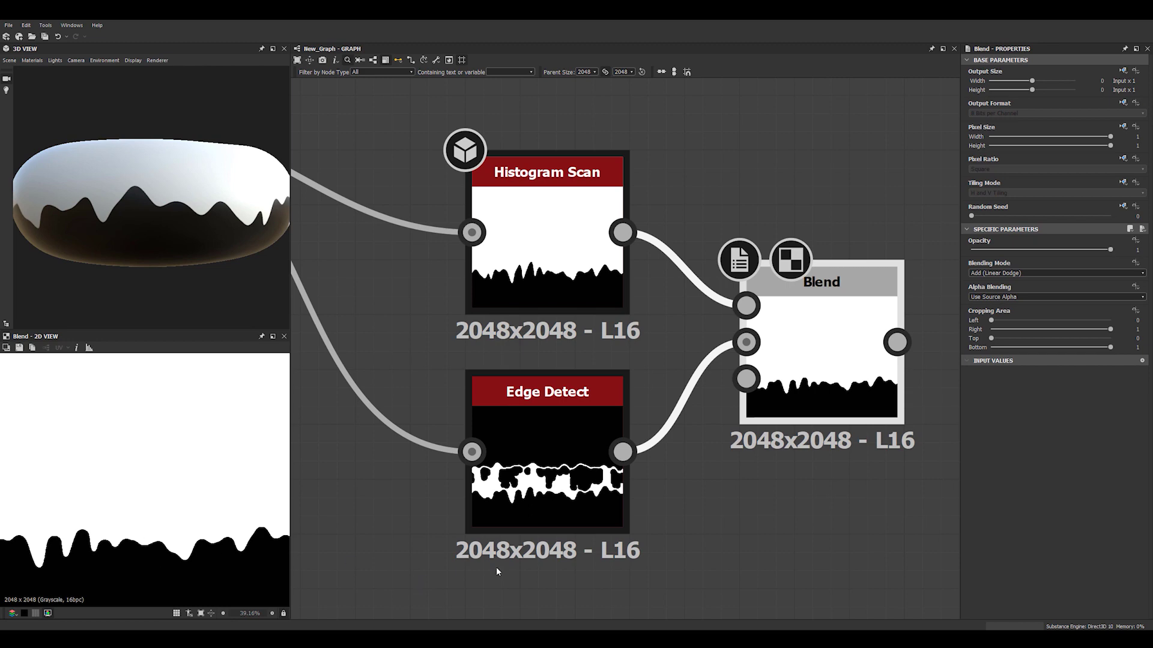
pyautogui.scroll(-2, 80, 563)
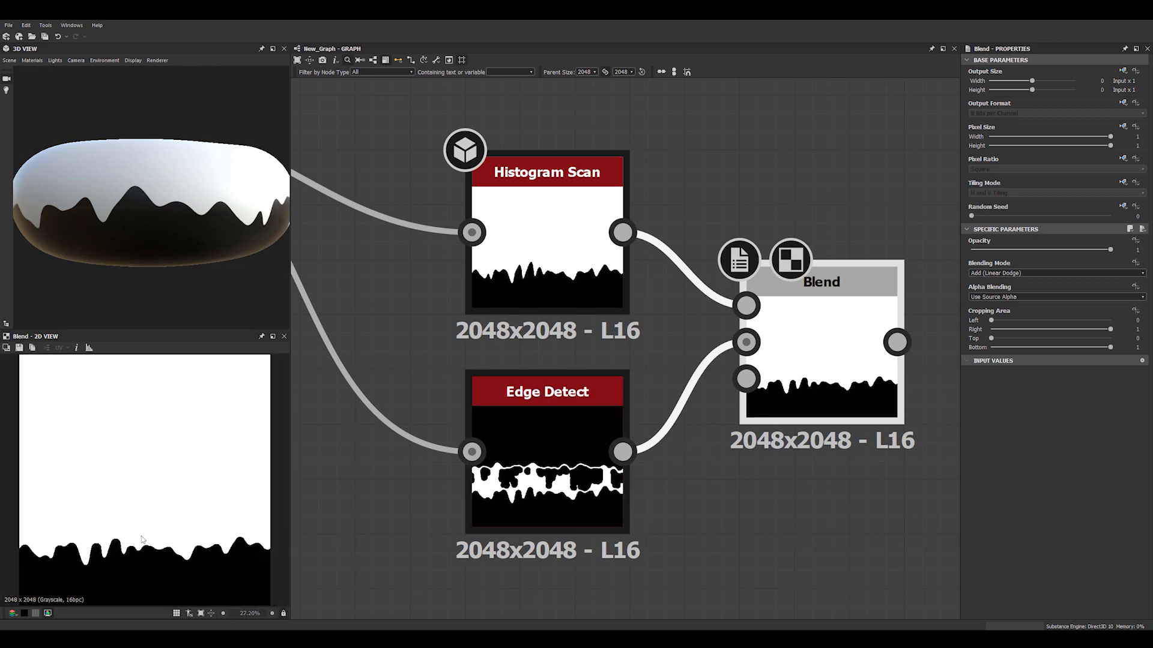
pyautogui.moveTo(479, 391); pyautogui.dragTo(434, 346, button='middle')
pyautogui.scroll(-1, 120, 524)
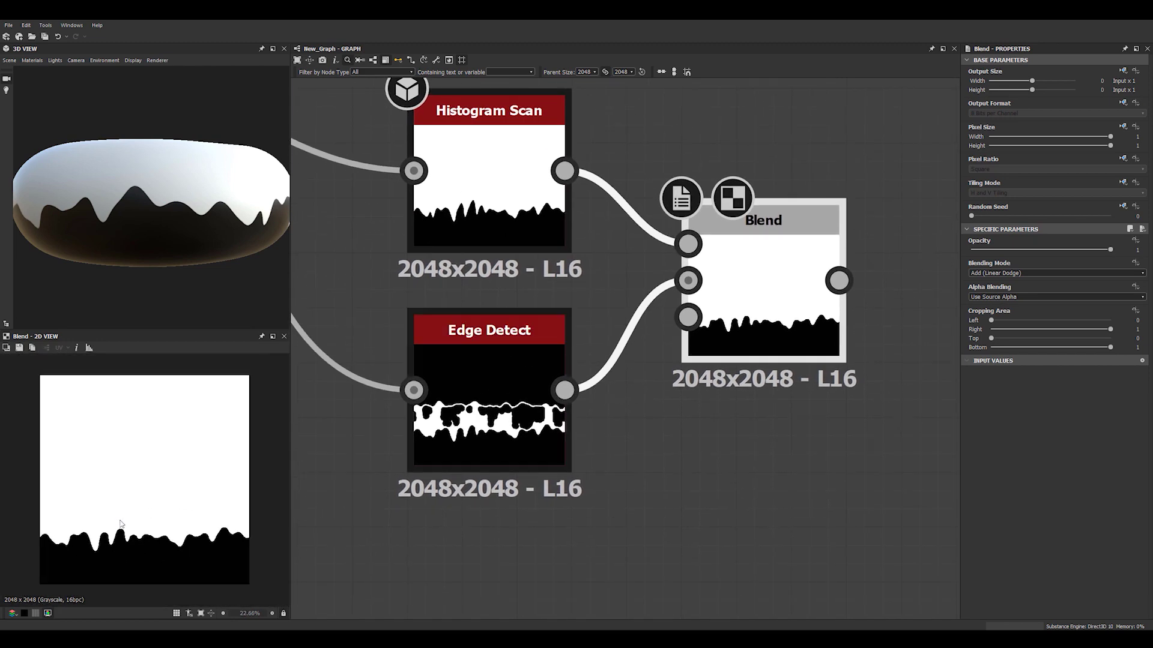
pyautogui.scroll(-4, 661, 493)
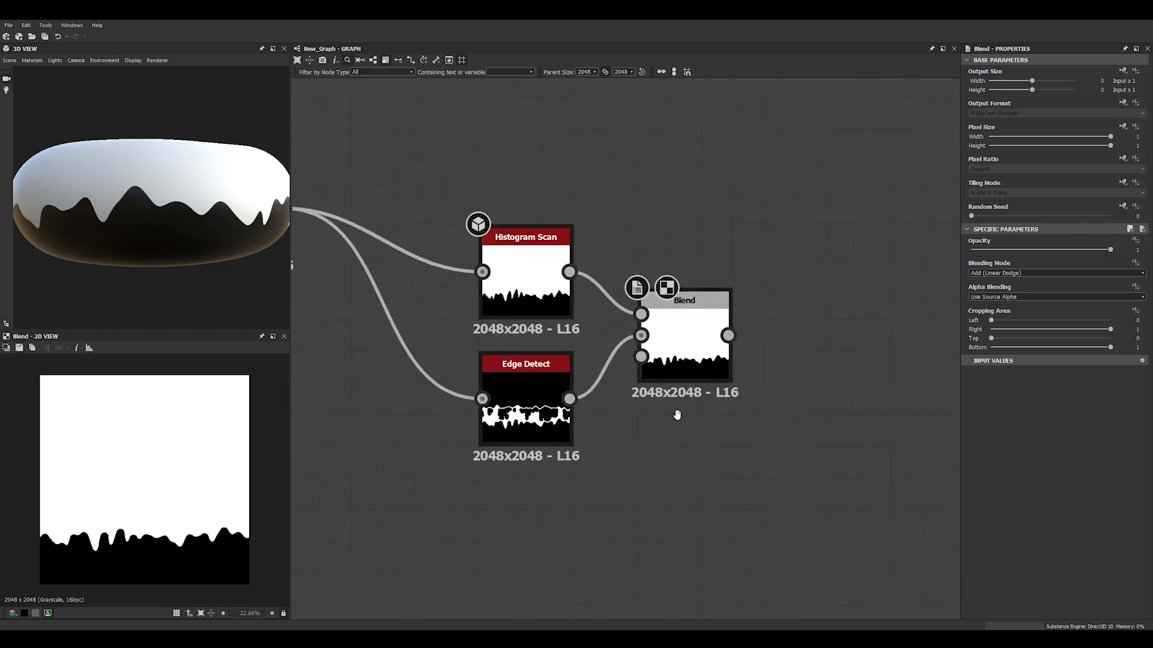
pyautogui.scroll(-2, 754, 413)
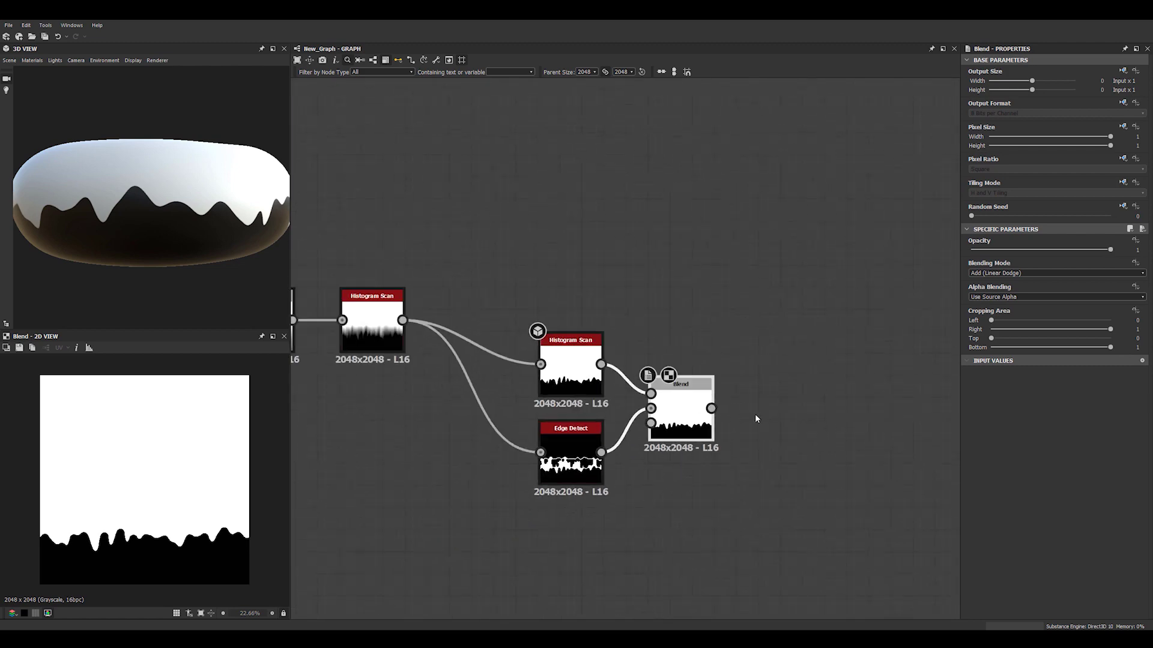
# - Connect the new Blend's output to the base color output node and show the graph's outputs on the 3D donut
pyautogui.moveTo(754, 413); pyautogui.dragTo(592, 373, button='middle')
pyautogui.click(682, 350)
pyautogui.scroll(-2, 682, 350)
pyautogui.moveTo(656, 357); pyautogui.dragTo(674, 399, button='middle')
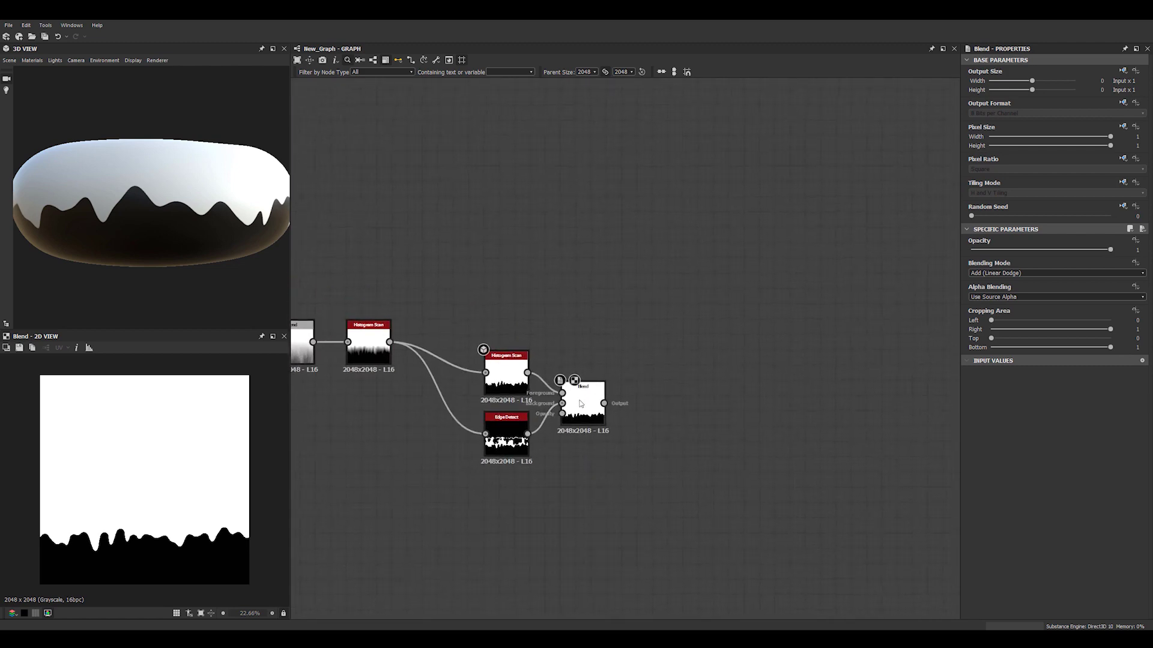
pyautogui.scroll(-3, 729, 374)
pyautogui.moveTo(733, 376); pyautogui.dragTo(478, 376, button='middle')
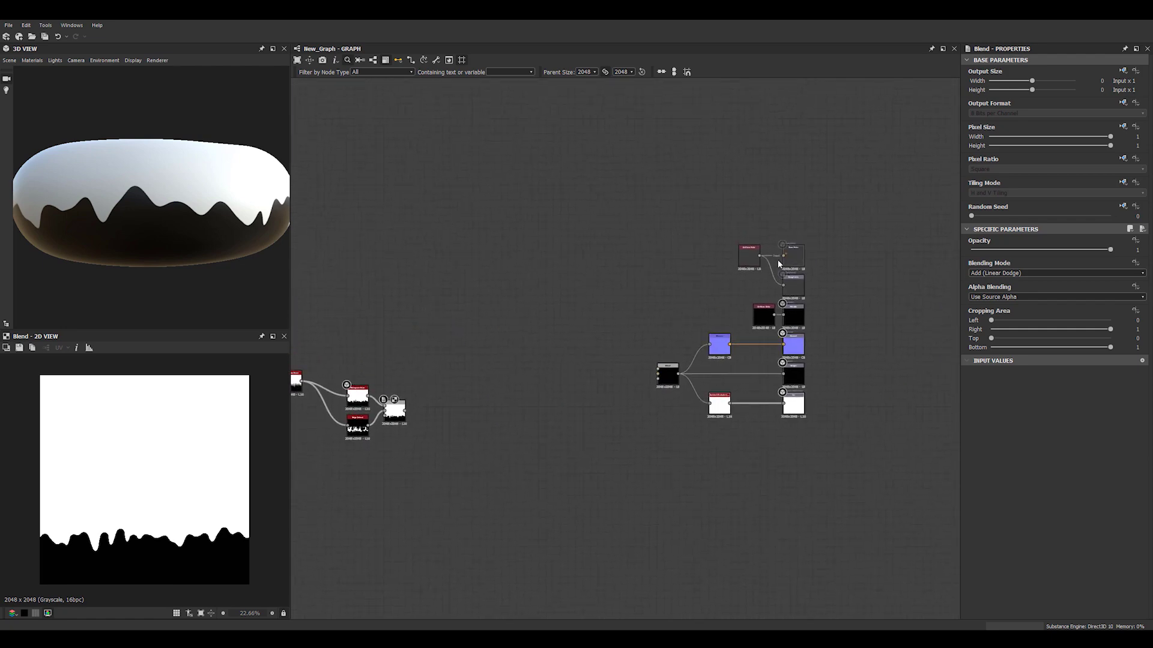
pyautogui.moveTo(783, 256); pyautogui.dragTo(405, 411)
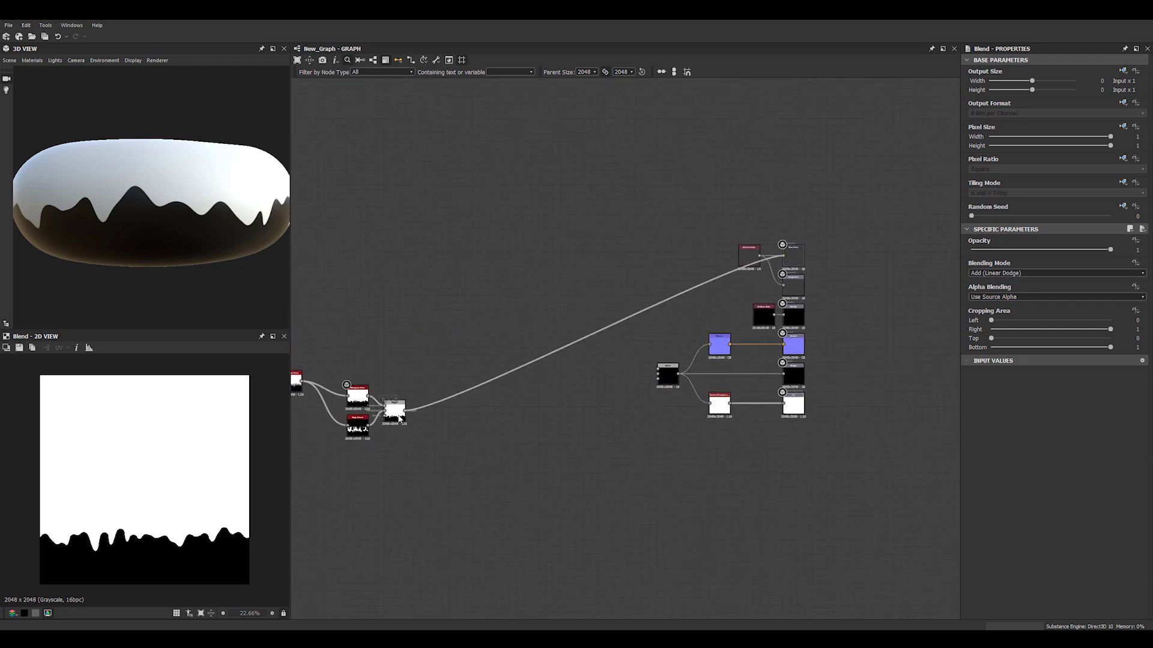
pyautogui.rightClick(495, 302)
pyautogui.click(552, 360)
pyautogui.moveTo(160, 205); pyautogui.dragTo(337, 210)
pyautogui.scroll(-1, 150, 195)
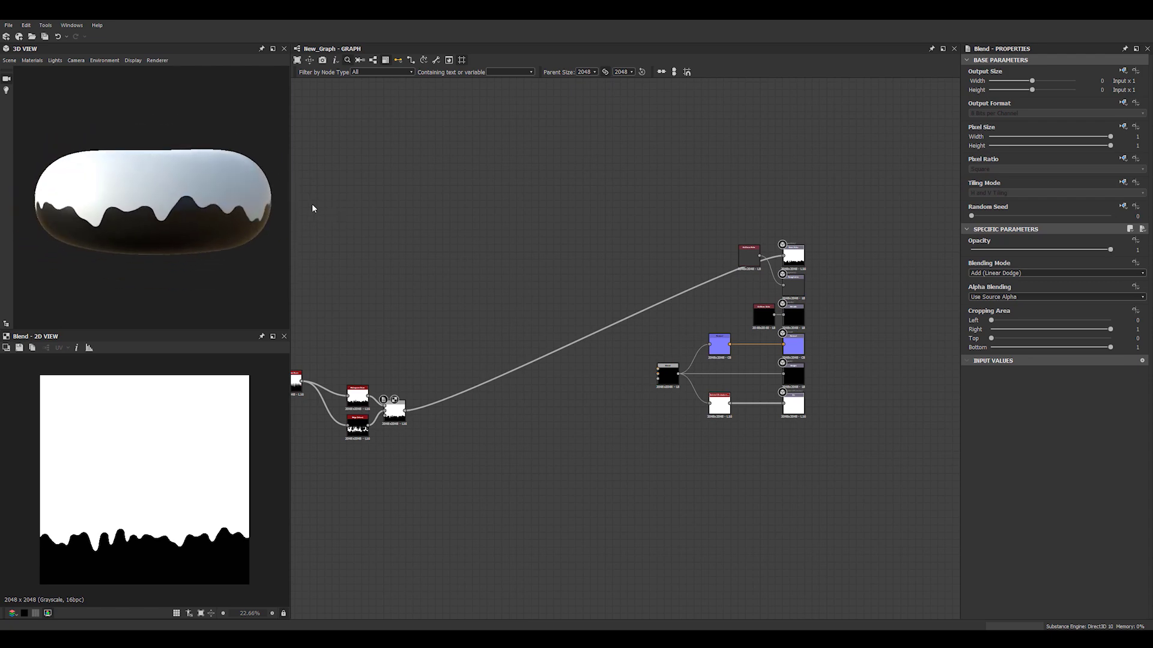
# - Line up the second Histogram Scan and Blend nodes with the first Histogram Scan, keeping Edge Detect directly below
pyautogui.moveTo(580, 379)
pyautogui.mouseDown(button='middle')
pyautogui.moveTo(669, 352)
pyautogui.moveTo(686, 288)
pyautogui.moveTo(661, 268)
pyautogui.mouseUp(button='middle')
pyautogui.scroll(3, 595, 278)
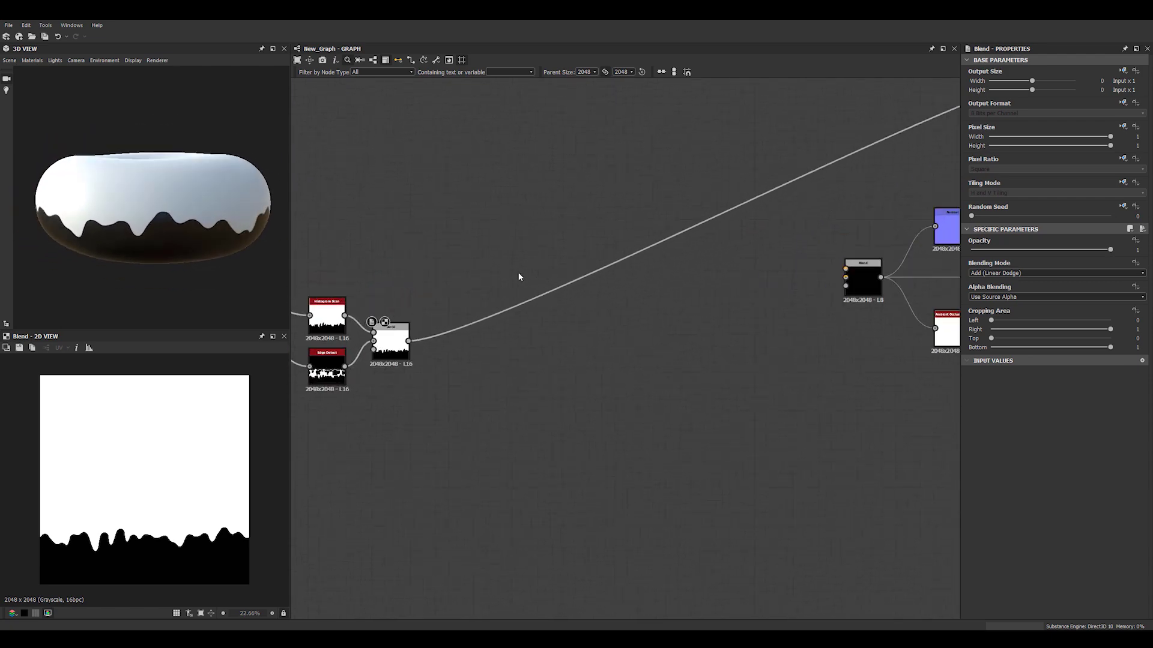
pyautogui.moveTo(438, 384); pyautogui.dragTo(550, 306, button='middle')
pyautogui.moveTo(511, 275); pyautogui.dragTo(512, 250)
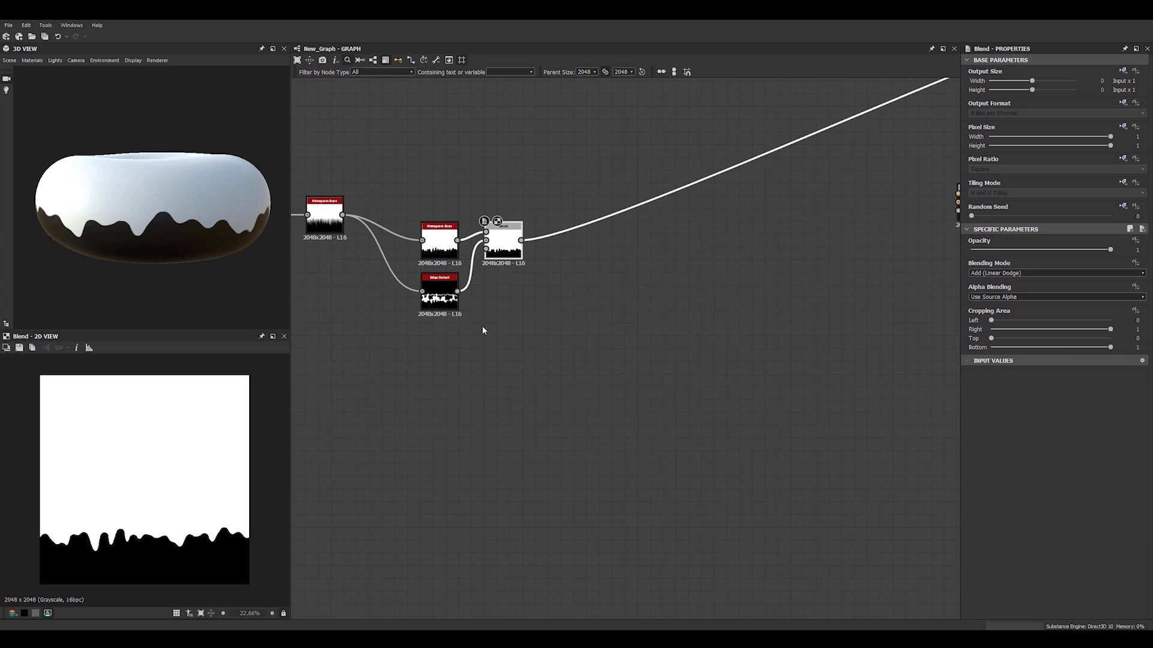
pyautogui.moveTo(520, 365); pyautogui.dragTo(513, 414, button='middle')
pyautogui.moveTo(392, 325); pyautogui.dragTo(469, 482, button='middle')
pyautogui.moveTo(507, 474); pyautogui.dragTo(495, 449)
pyautogui.moveTo(507, 525); pyautogui.dragTo(495, 500)
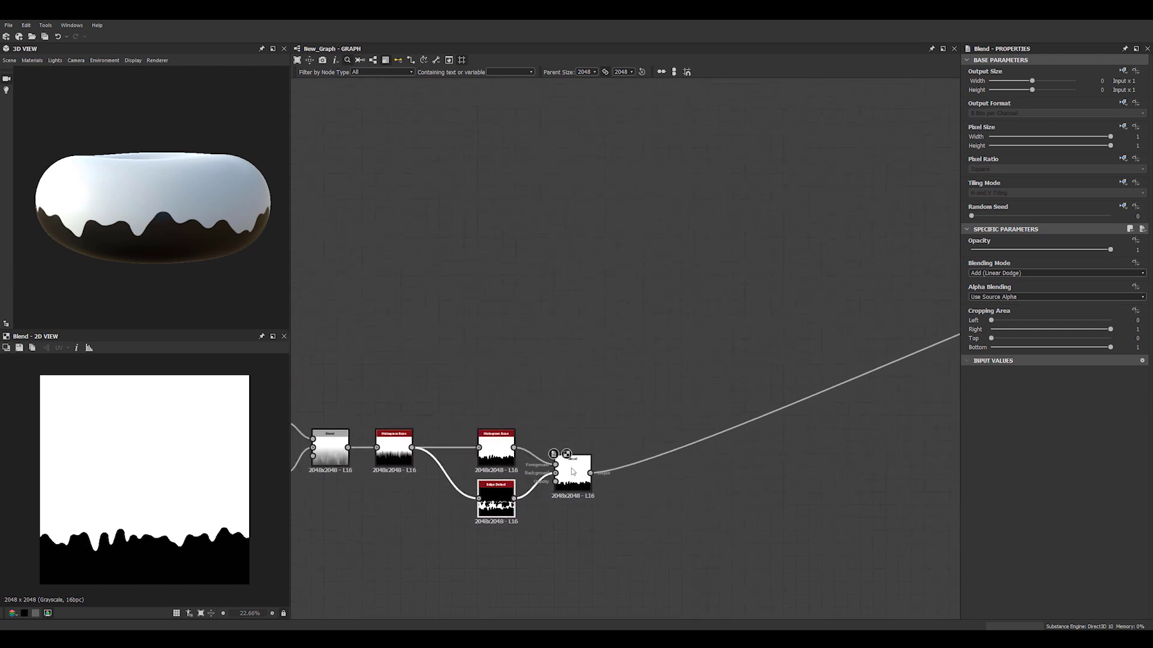
pyautogui.moveTo(570, 469); pyautogui.dragTo(558, 444)
# - Add a Curve node above the chain and connect the first Histogram Scan's output to it
pyautogui.click(581, 348)
pyautogui.moveTo(581, 348); pyautogui.dragTo(577, 354, button='middle')
pyautogui.scroll(3, 558, 318)
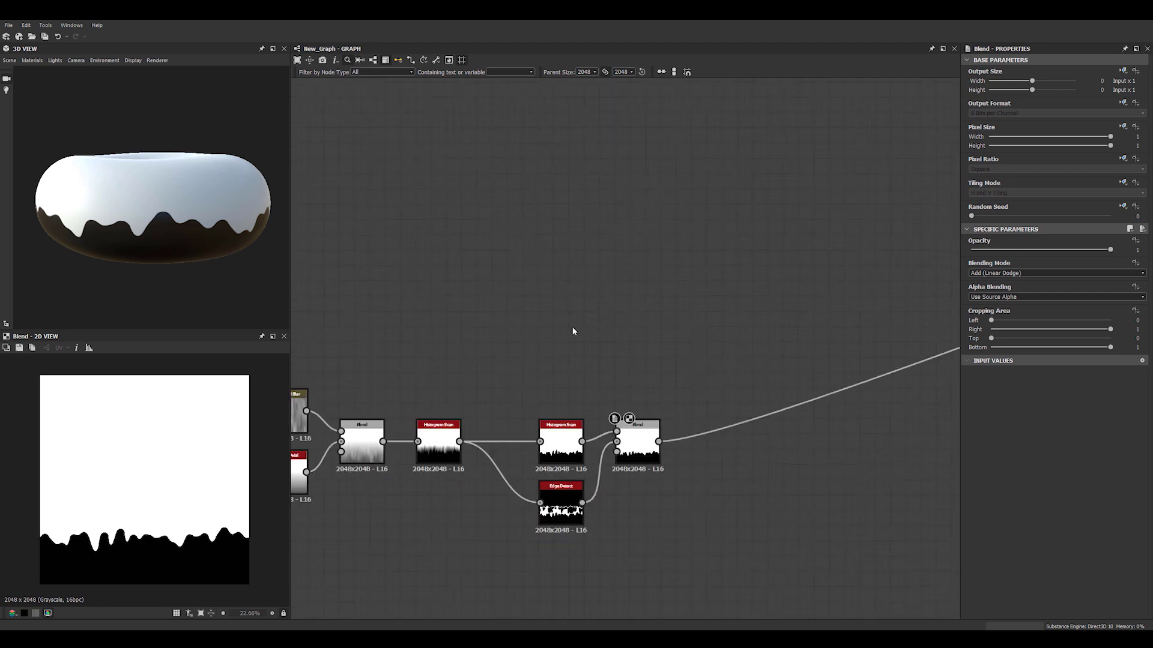
pyautogui.press('space')
pyautogui.write('cur')
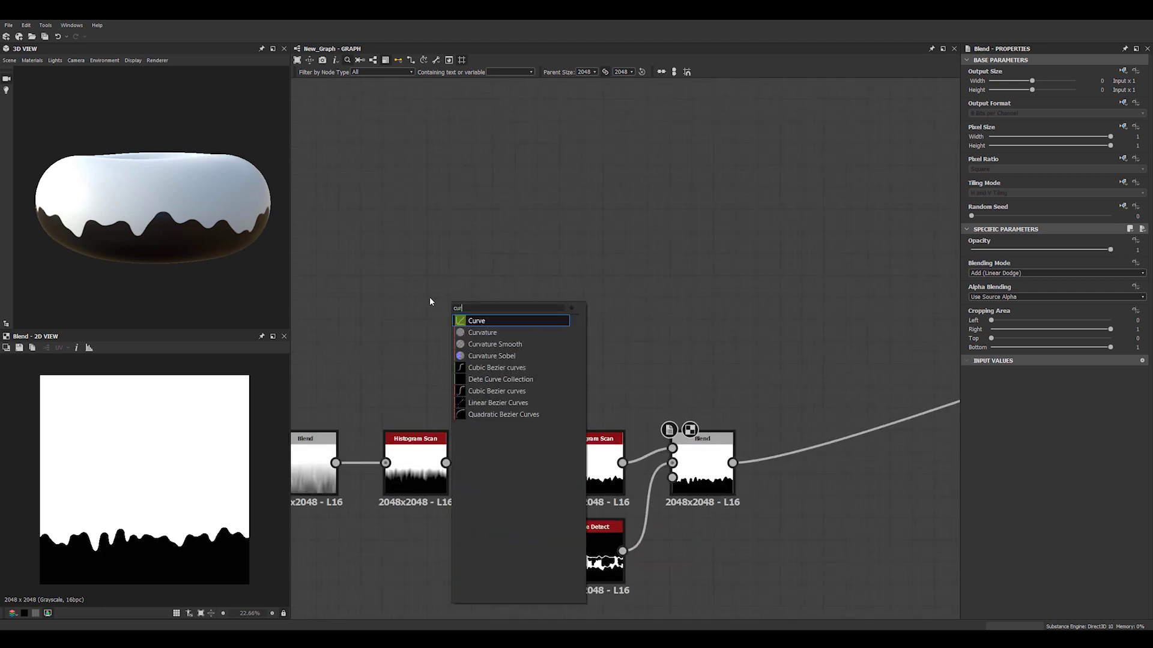
pyautogui.press('Return')
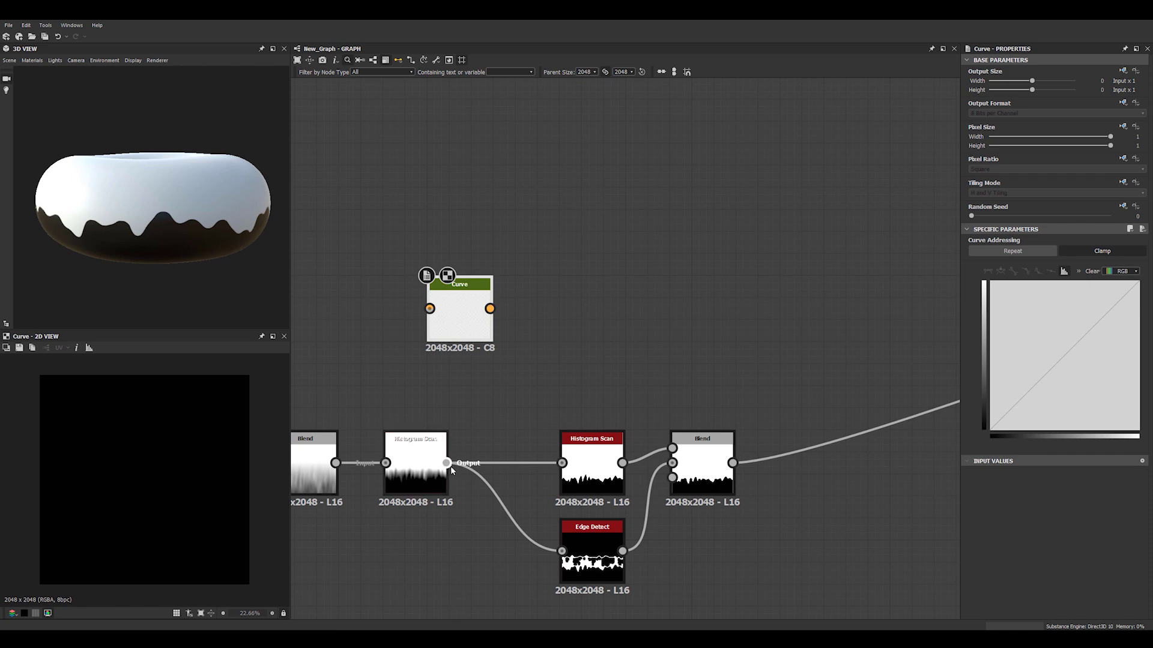
pyautogui.moveTo(446, 463); pyautogui.dragTo(495, 312)
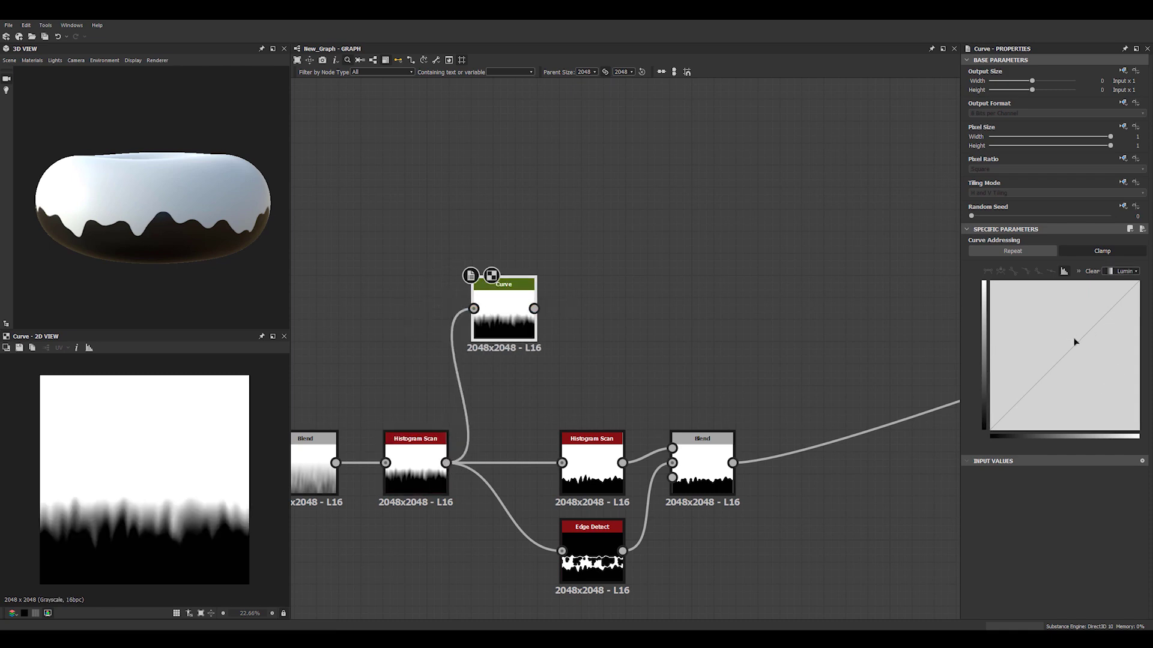
# - Shape the curve into a hump with a middle point at about 0.49, 0.65 and the end point lowered to 0
pyautogui.moveTo(1068, 350); pyautogui.dragTo(1058, 325)
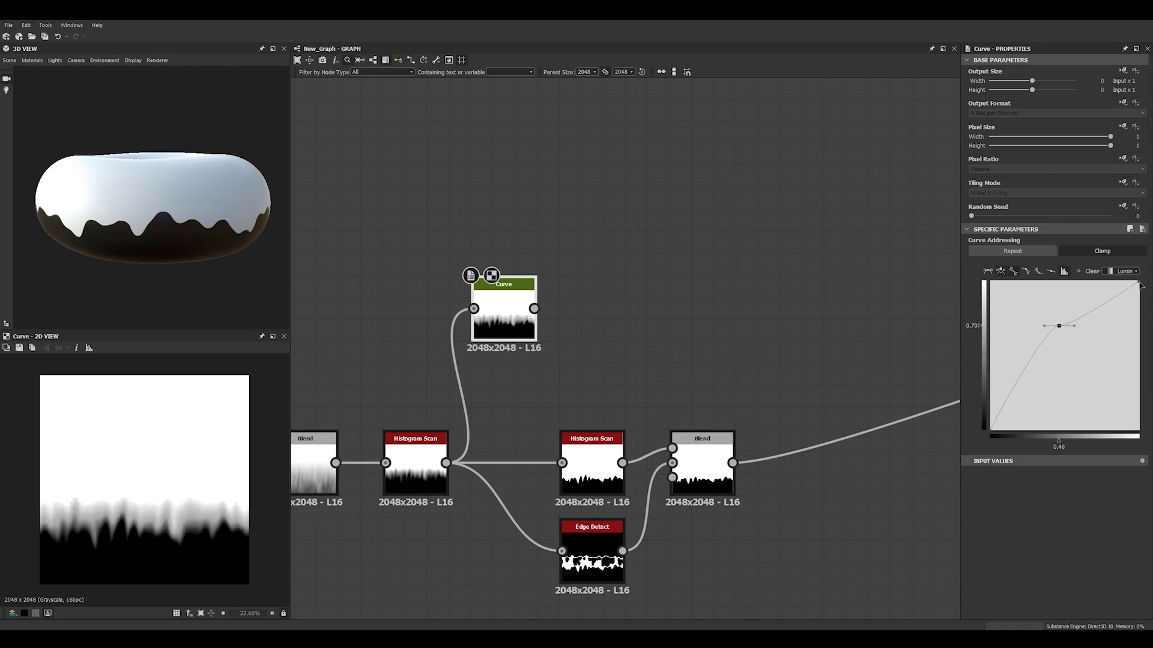
pyautogui.moveTo(1140, 287); pyautogui.dragTo(1146, 551)
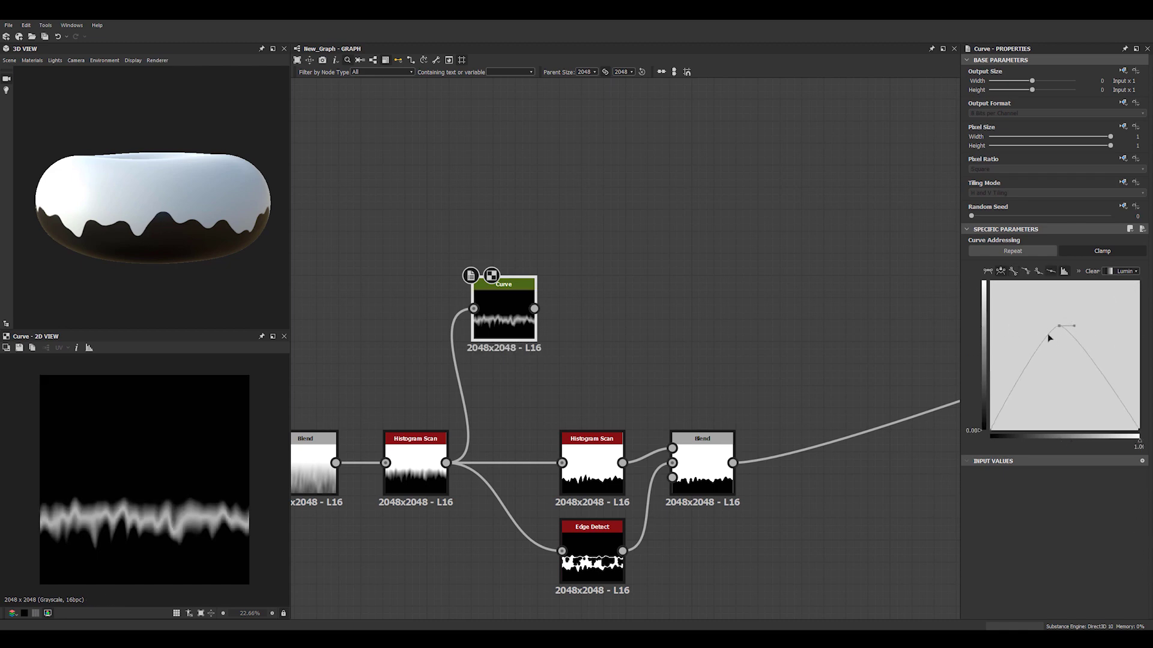
pyautogui.moveTo(1060, 330); pyautogui.dragTo(1064, 334)
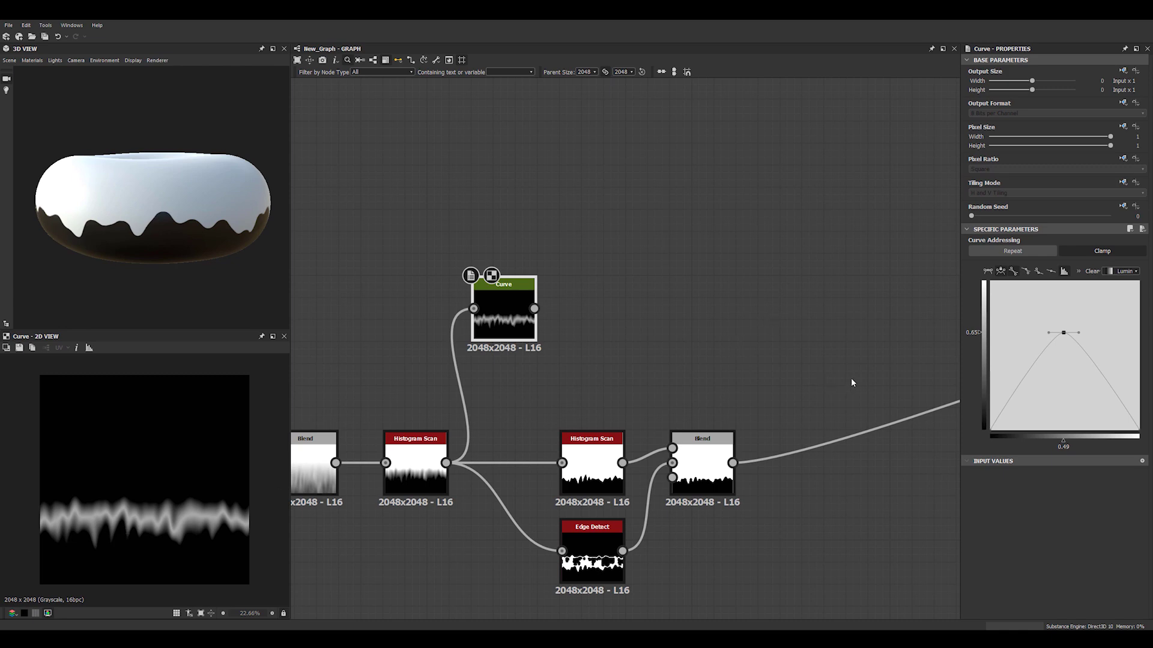
# - Add a Tile Sampler node above and beside the Curve node and connect the Curve's output to its Mask Map Input
pyautogui.moveTo(814, 323); pyautogui.dragTo(720, 423, button='middle')
pyautogui.click(517, 295)
pyautogui.moveTo(402, 305); pyautogui.dragTo(528, 254, button='middle')
pyautogui.moveTo(674, 347); pyautogui.dragTo(742, 426, button='middle')
pyautogui.scroll(-1, 536, 310)
pyautogui.moveTo(666, 351); pyautogui.dragTo(512, 323, button='middle')
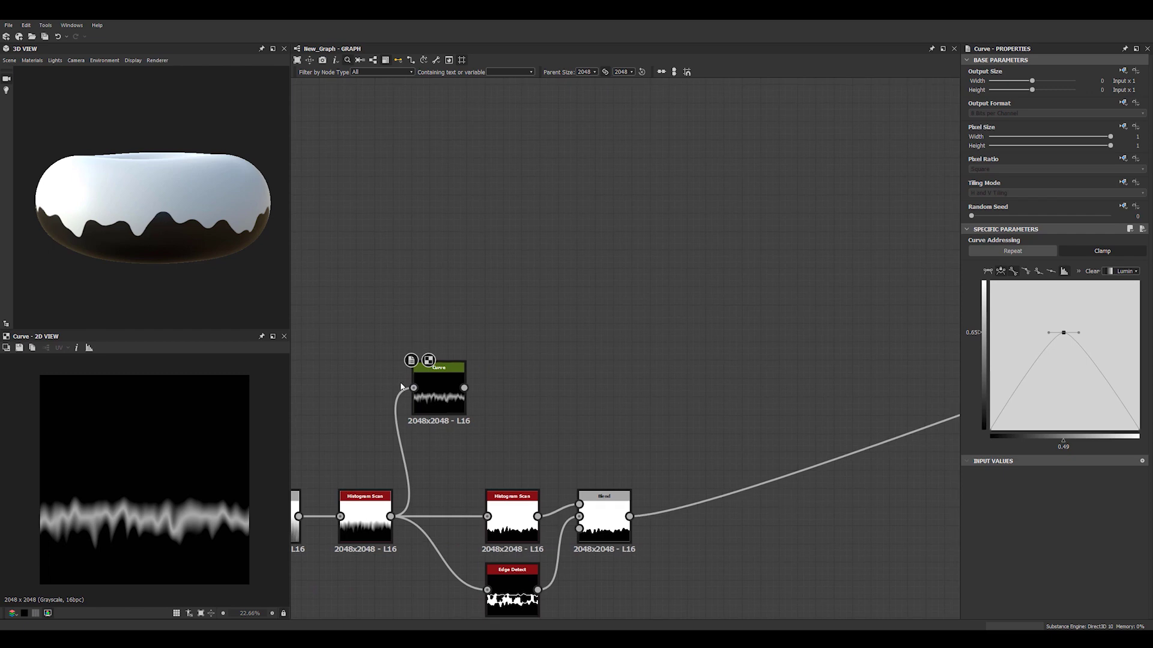
pyautogui.press('space')
pyautogui.write('tile sa')
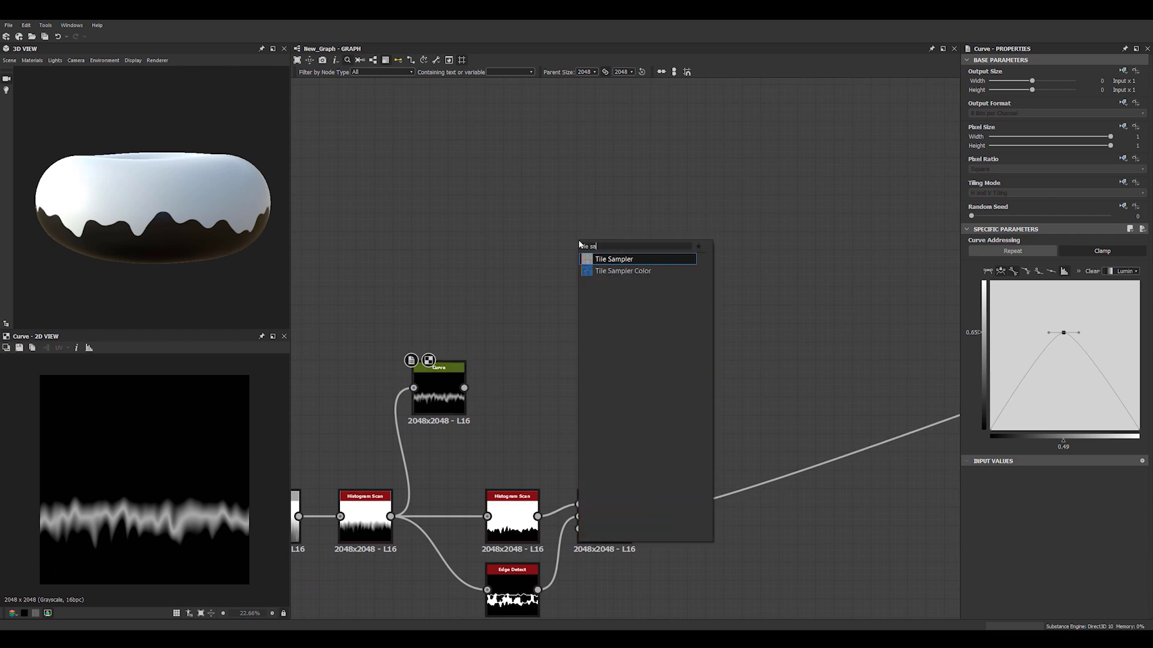
pyautogui.press('Return')
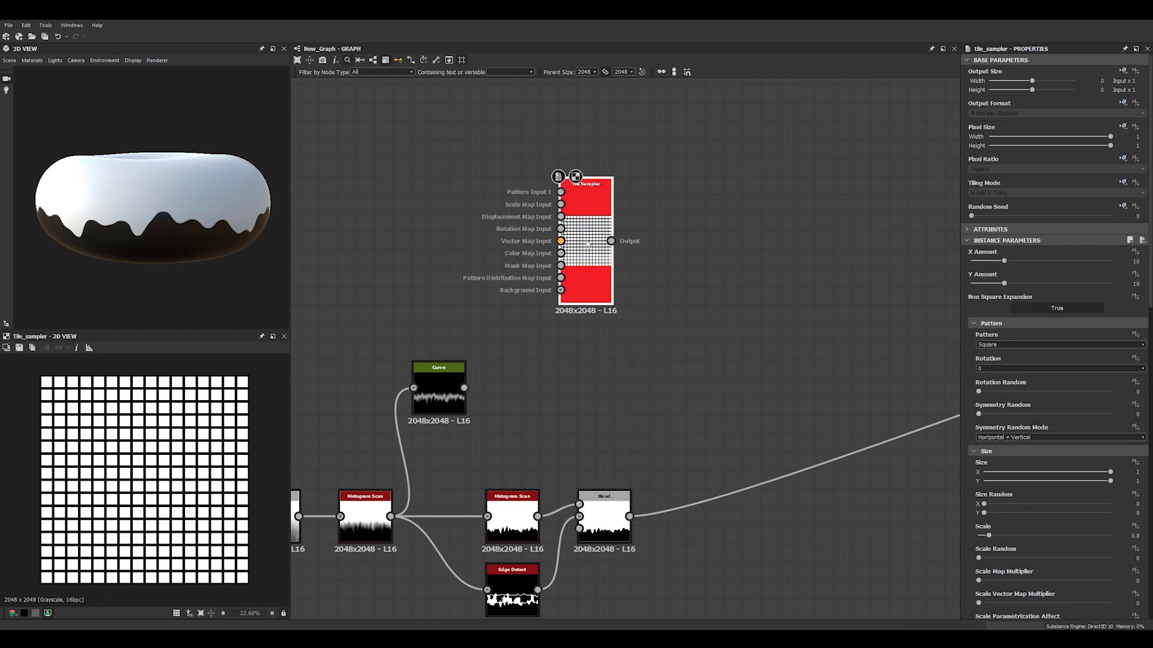
pyautogui.moveTo(581, 239); pyautogui.dragTo(532, 300)
pyautogui.moveTo(558, 296); pyautogui.dragTo(573, 337, button='middle')
pyautogui.scroll(2, 444, 364)
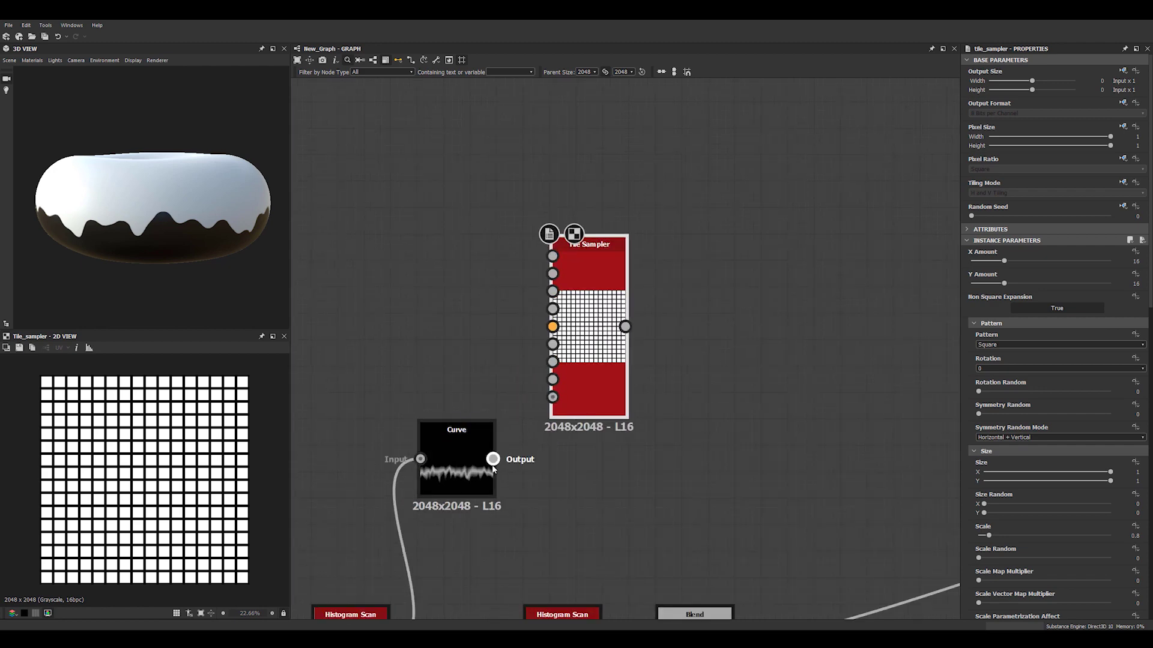
pyautogui.moveTo(493, 460); pyautogui.dragTo(552, 362)
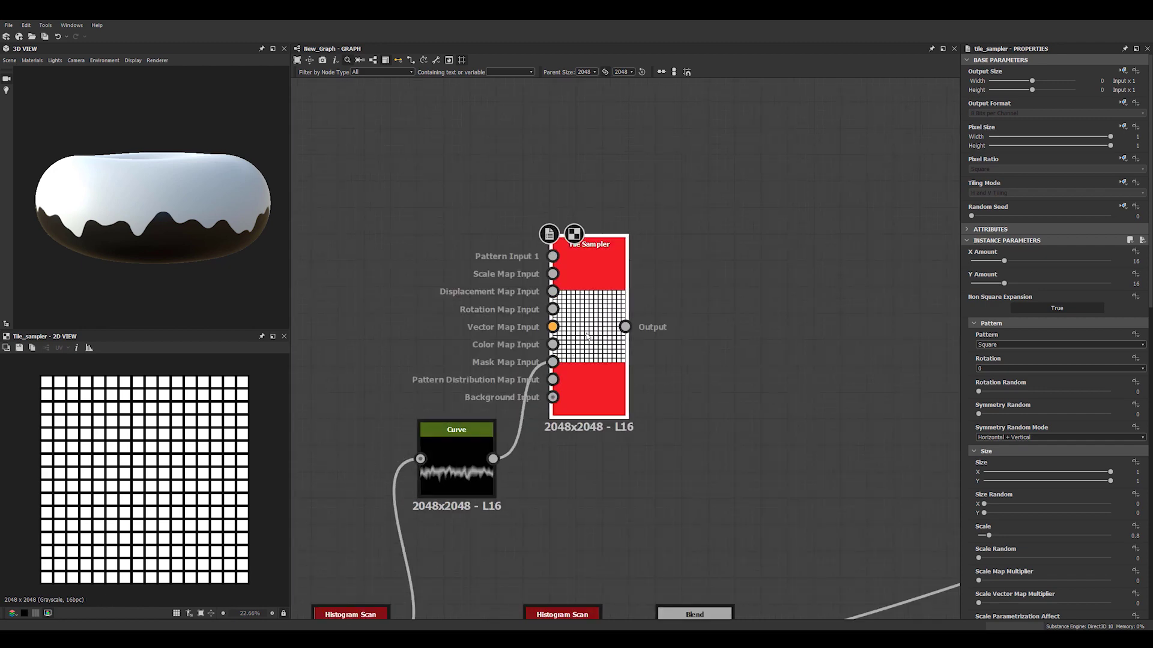
# - Set the Tile Sampler's X Amount and Y Amount to 28 and its Pattern to Disc
pyautogui.doubleClick(1134, 261)
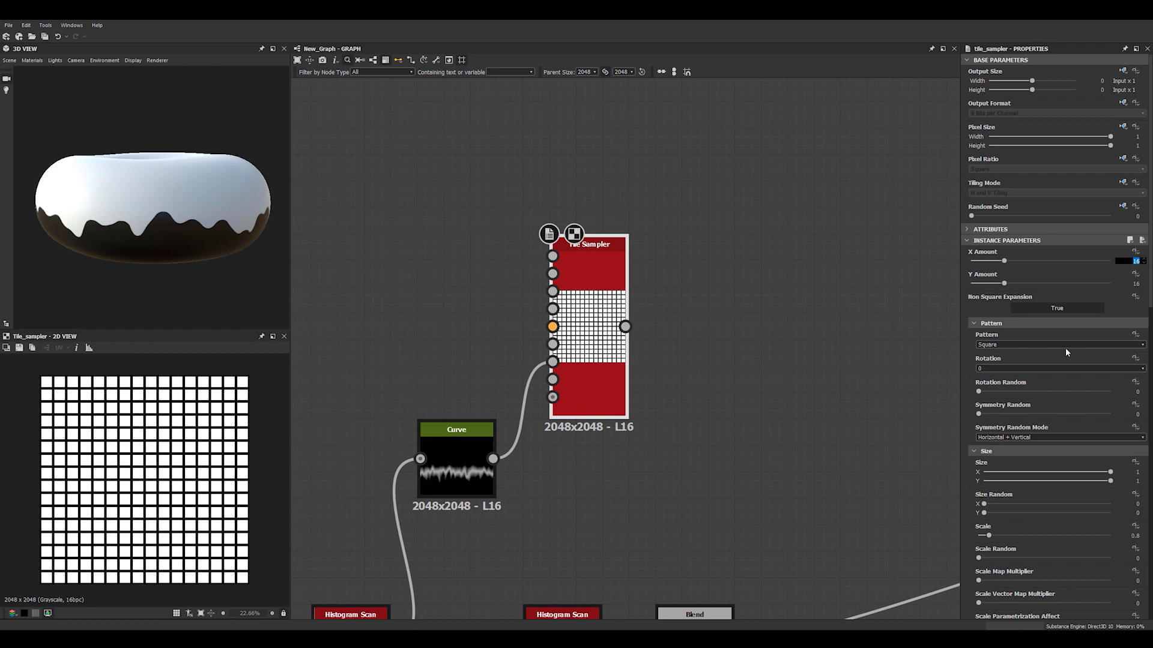
pyautogui.write('28')
pyautogui.press('Return')
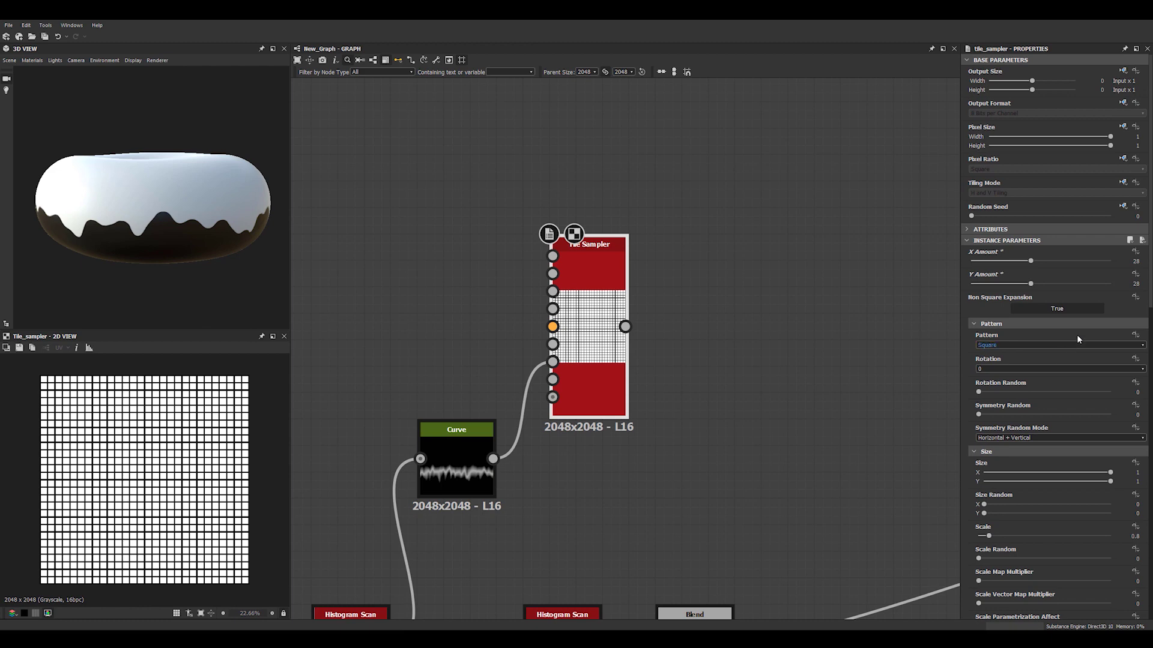
pyautogui.click(988, 346)
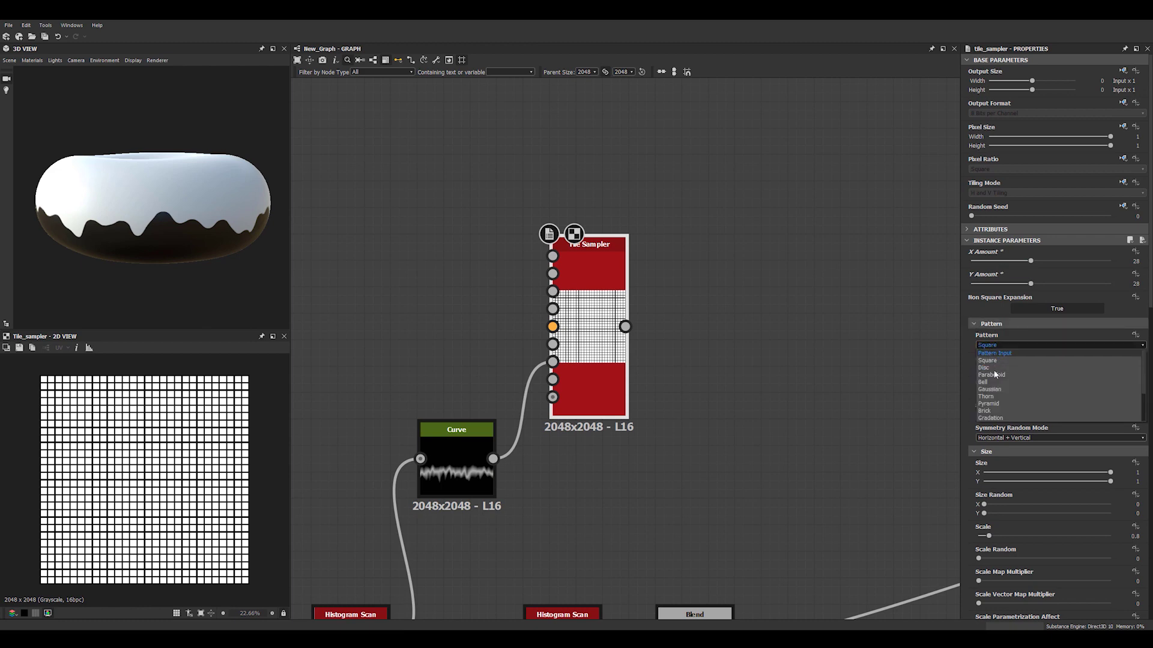
pyautogui.click(991, 368)
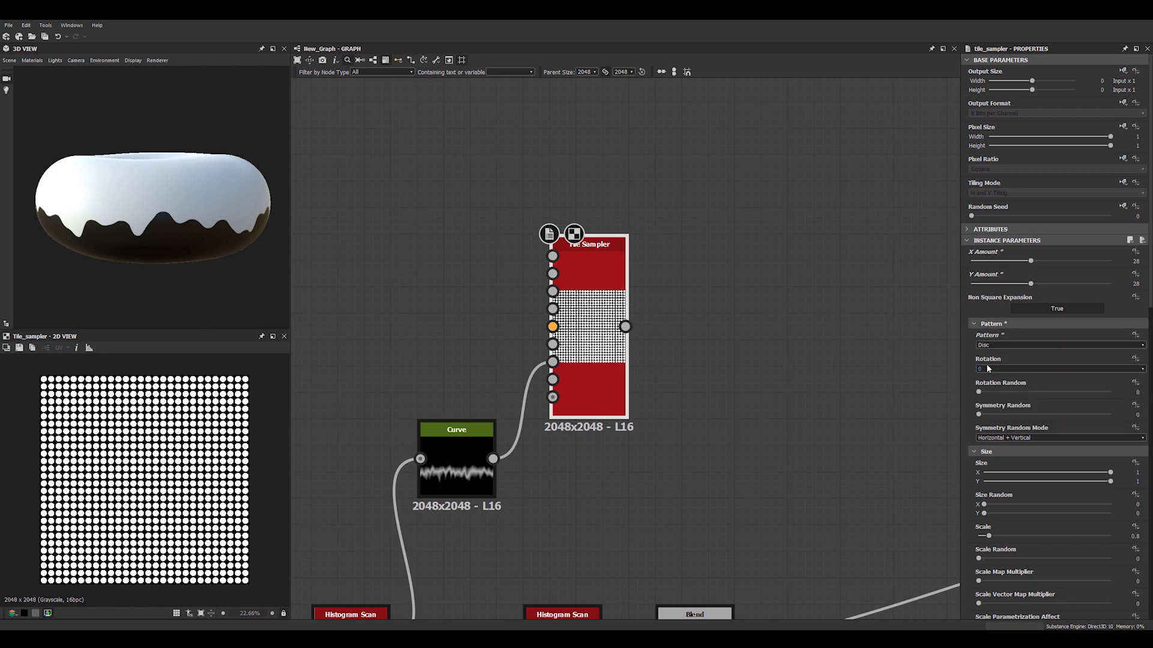
pyautogui.click(987, 364)
# - Set the Tile Sampler's Scale Random to 0.64 and undo the trial Size Random change
pyautogui.moveTo(992, 536); pyautogui.dragTo(1061, 566)
pyautogui.hotkey('ctrl', 'z')
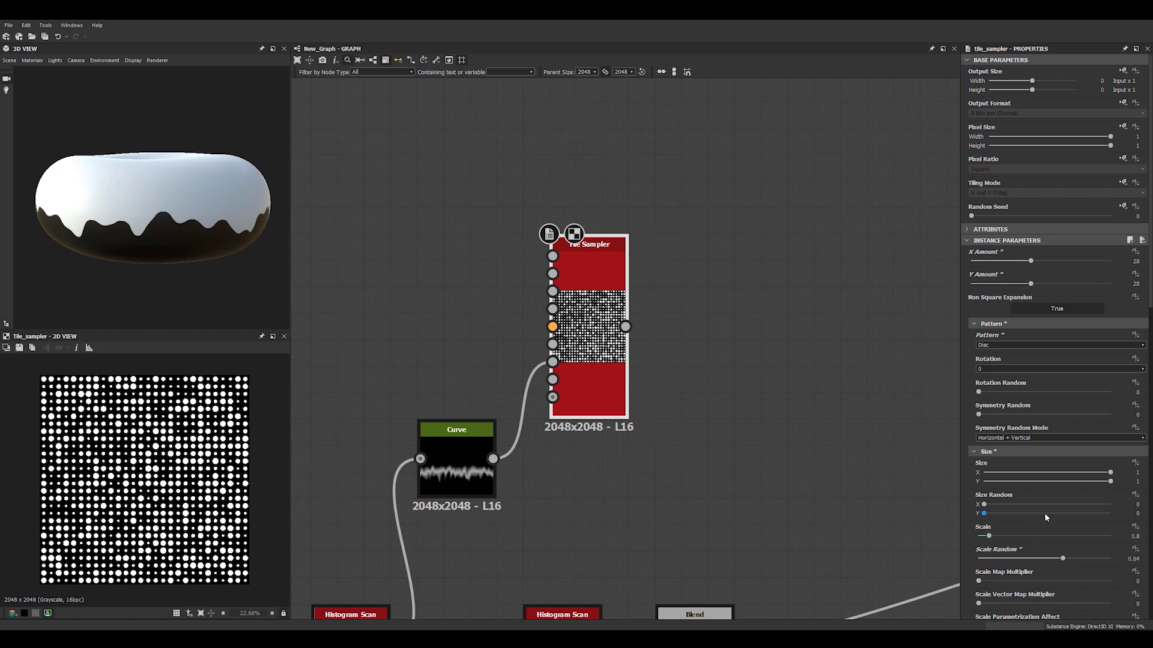
# - Set the Tile Sampler's Position Random to 0.7, checking the disc scatter up close
pyautogui.scroll(-3, 1020, 516)
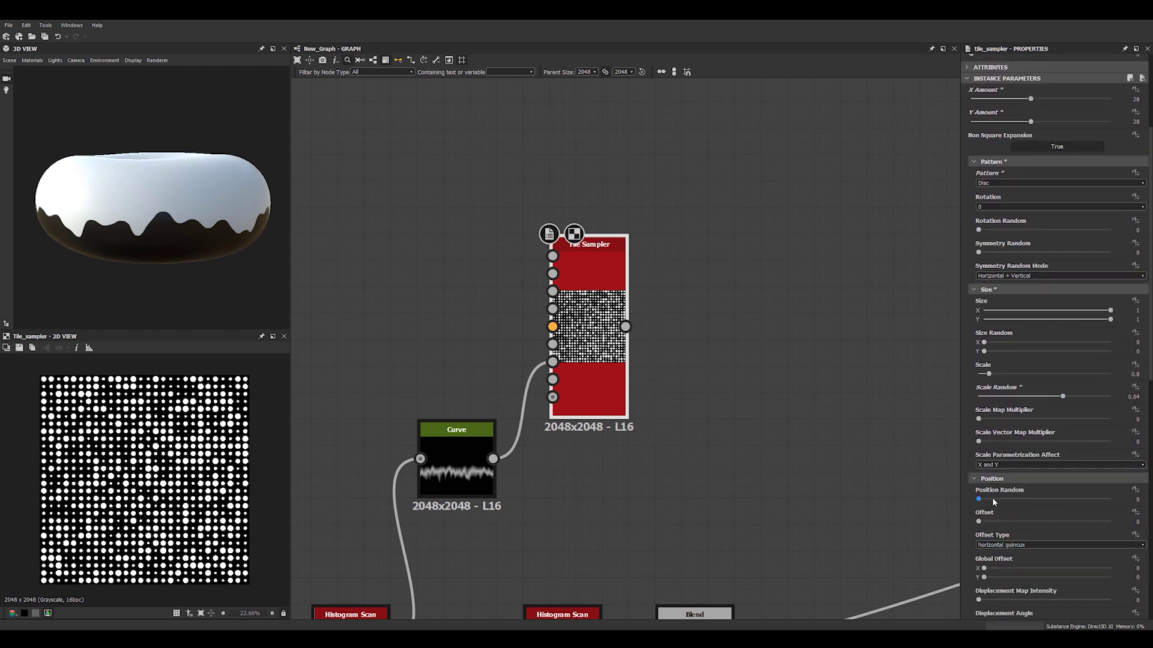
pyautogui.moveTo(978, 499); pyautogui.dragTo(986, 499)
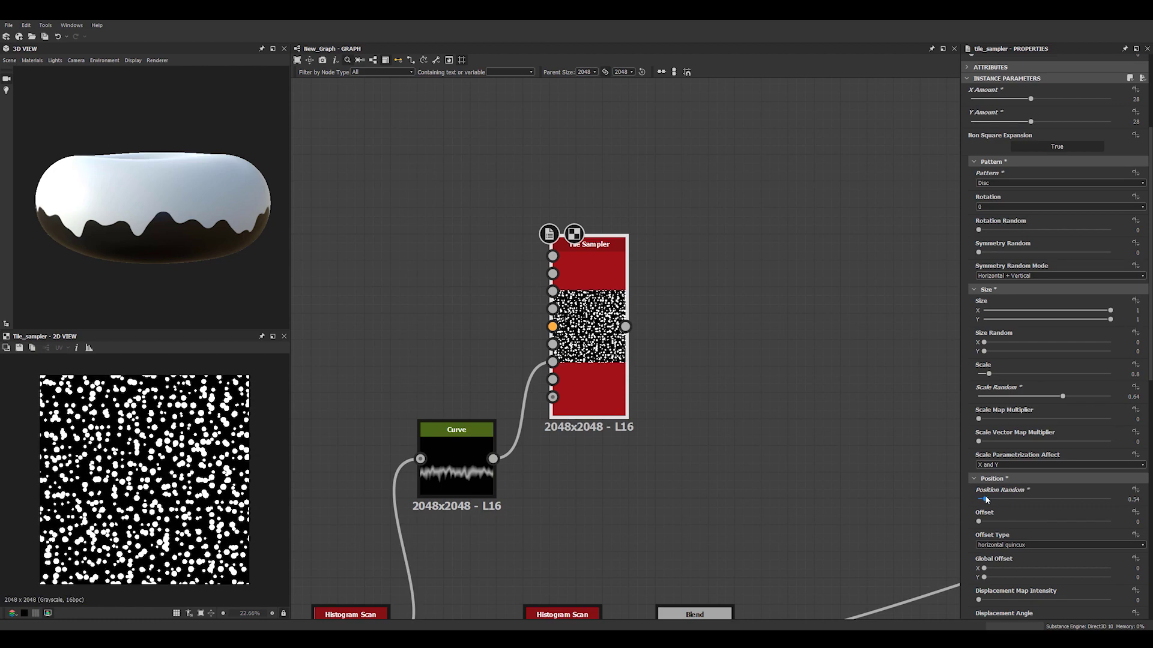
pyautogui.click(1133, 499)
pyautogui.write('.858')
pyautogui.press('Return')
pyautogui.scroll(5, 123, 471)
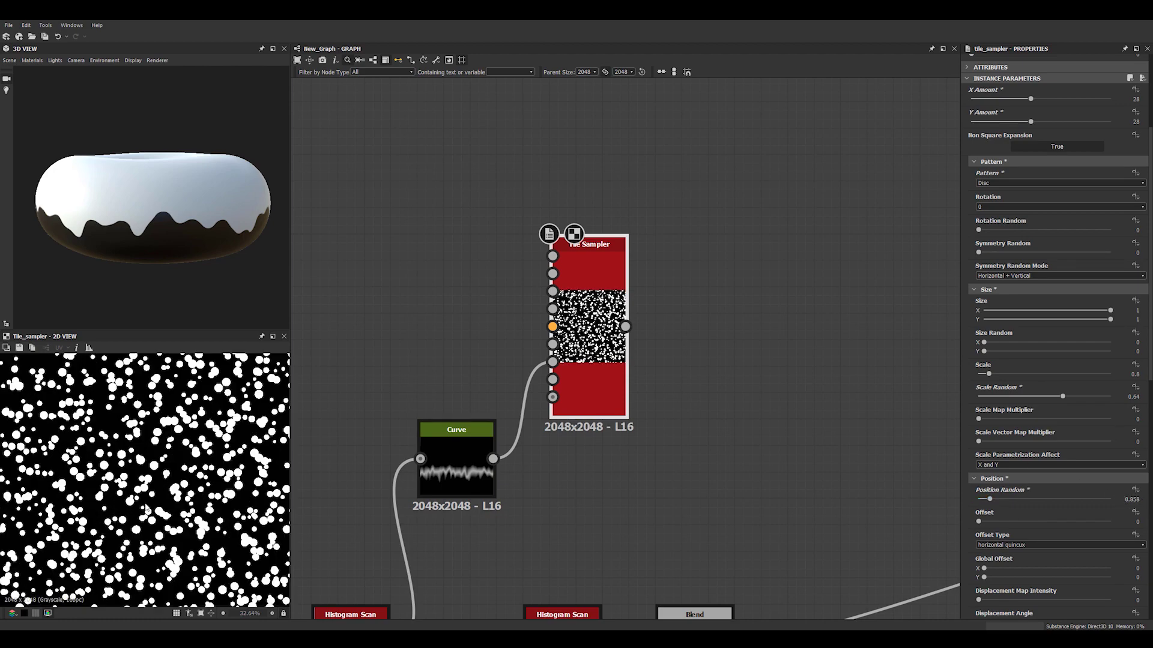
pyautogui.scroll(3, 138, 477)
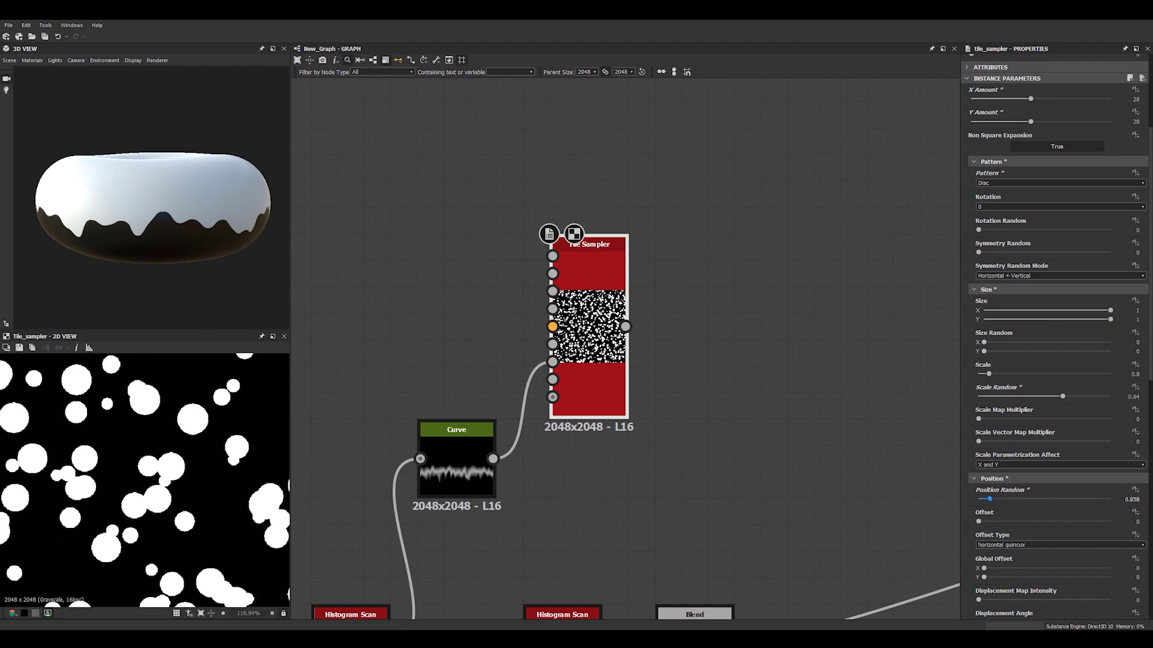
pyautogui.click(1129, 499)
pyautogui.write('.7')
pyautogui.press('Return')
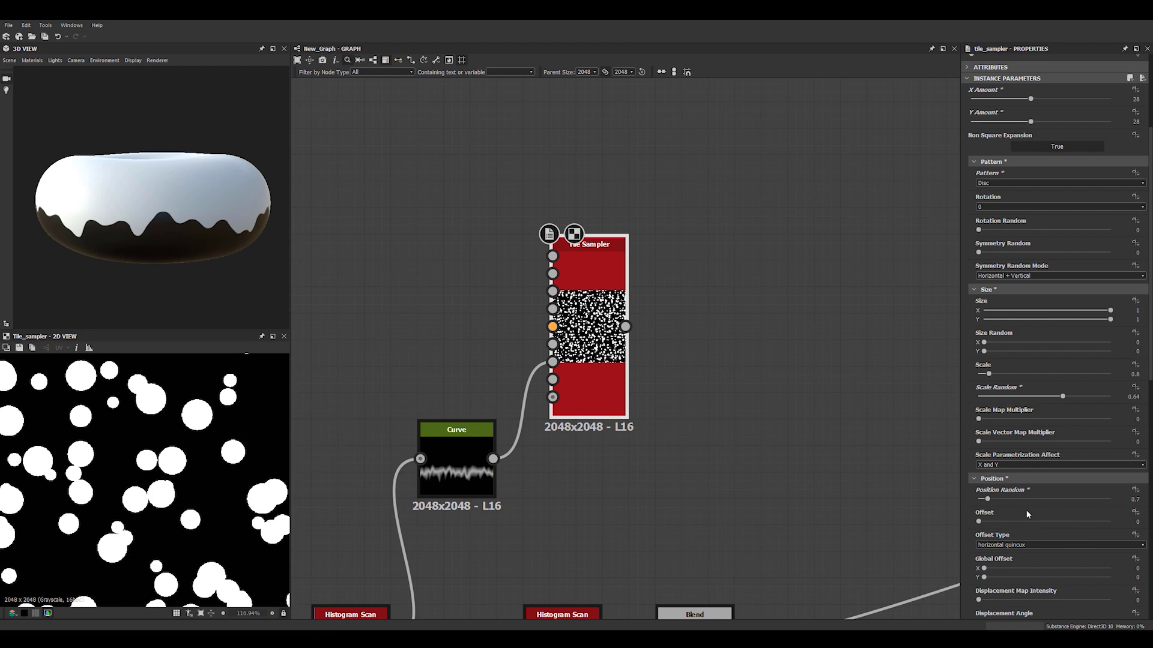
pyautogui.scroll(-6, 267, 438)
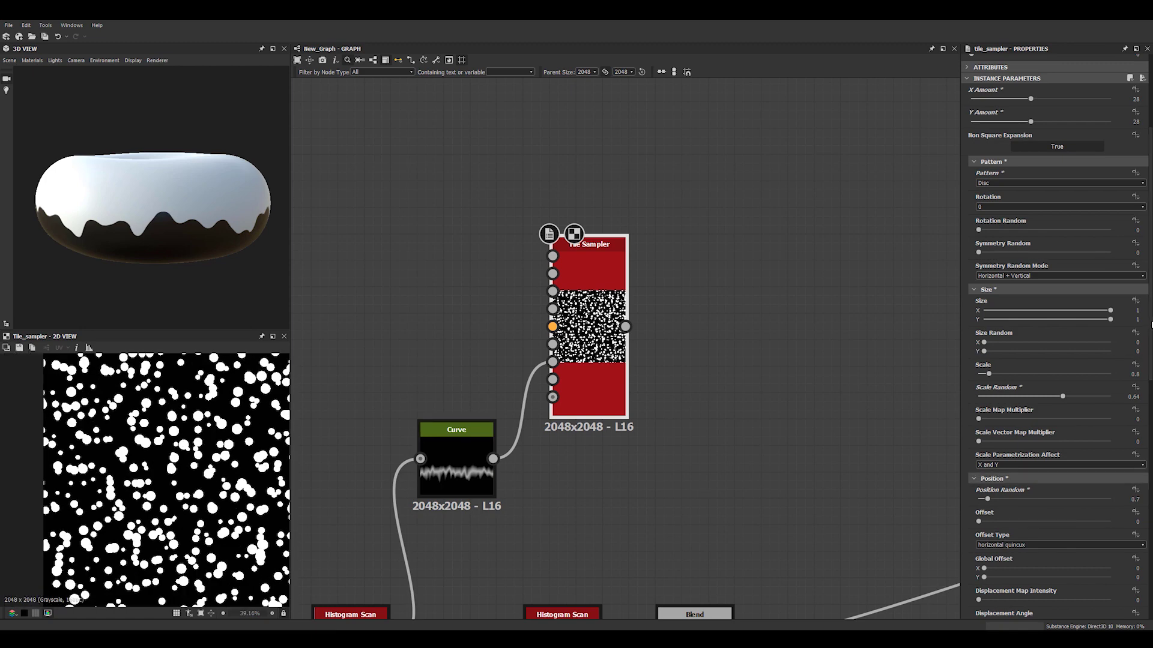
# - Set the Tile Sampler's Mask Map Threshold to 0.4 and its Mask Random to 0.56
pyautogui.scroll(-12, 1147, 324)
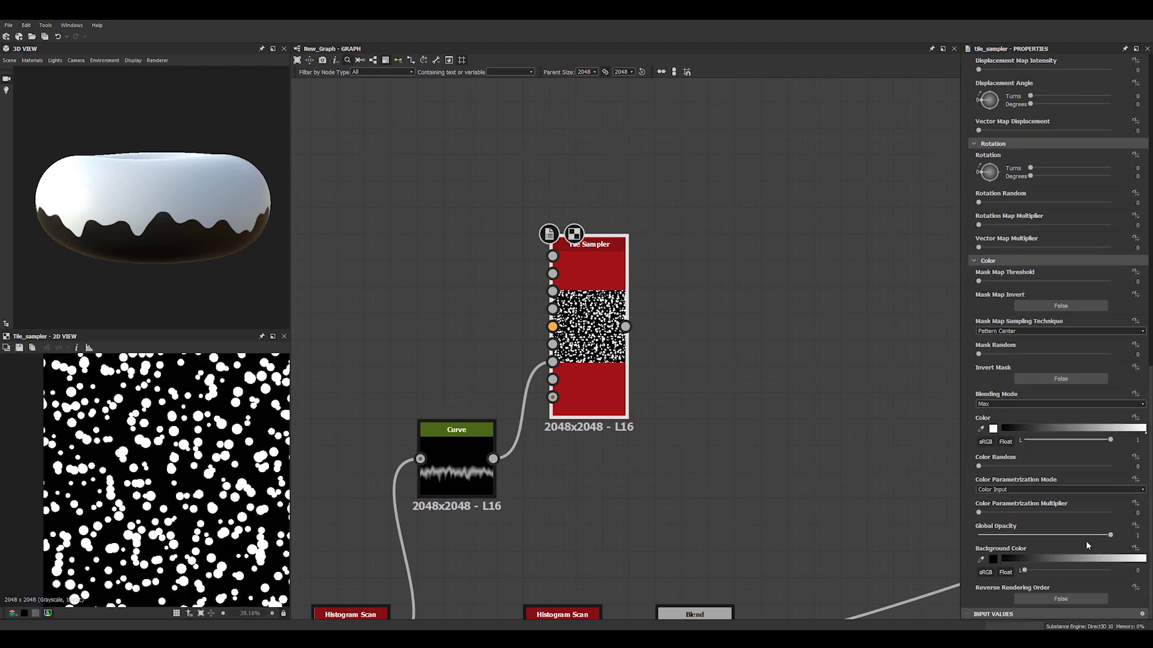
pyautogui.moveTo(979, 281); pyautogui.dragTo(1030, 280)
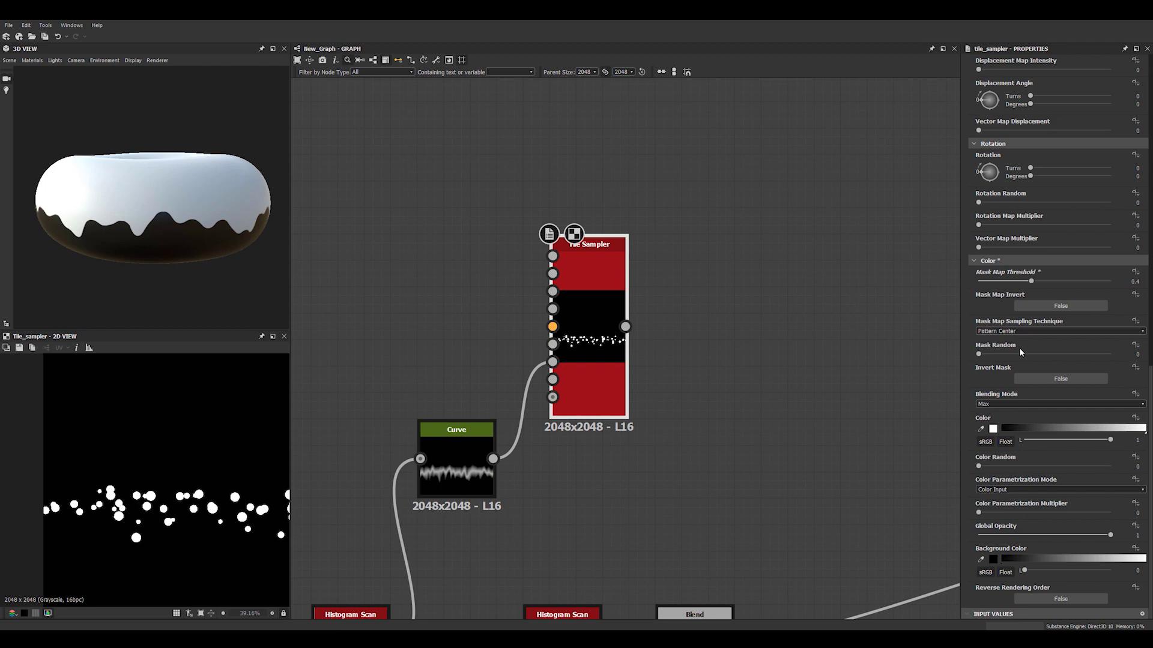
pyautogui.moveTo(983, 354); pyautogui.dragTo(1052, 354)
pyautogui.scroll(-5, 184, 508)
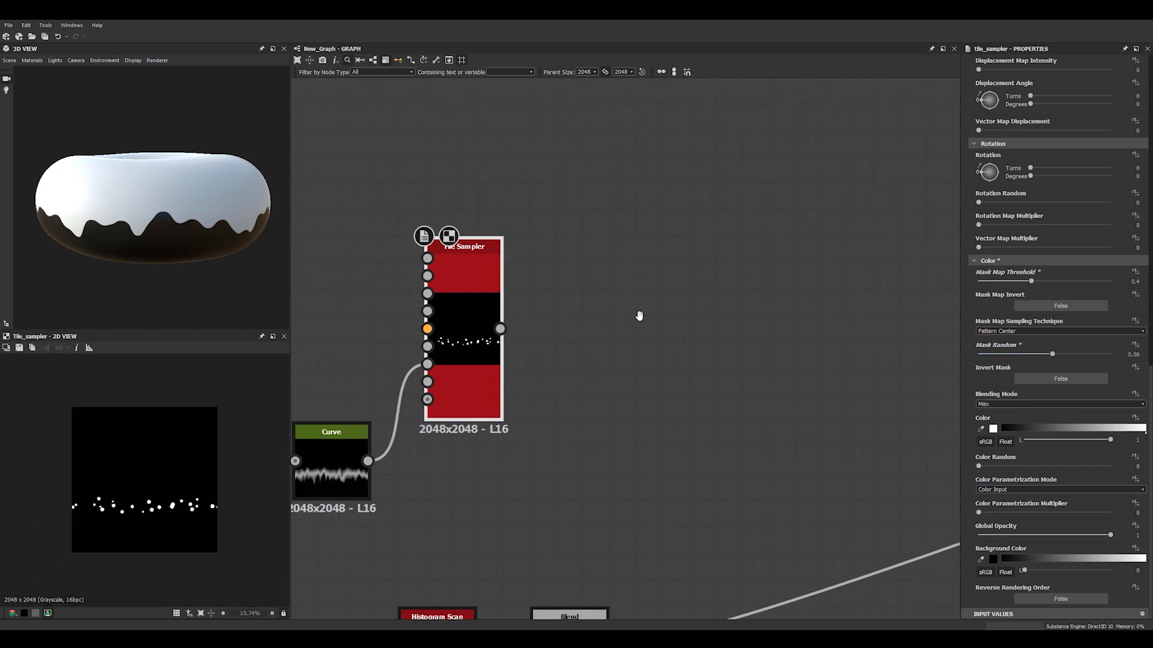
# - Add a Non Uniform Blur Grayscale node after the Tile Sampler and feed the Tile Sampler's output into both its Grayscale and Blur Map inputs
pyautogui.scroll(3, 589, 342)
pyautogui.press('space')
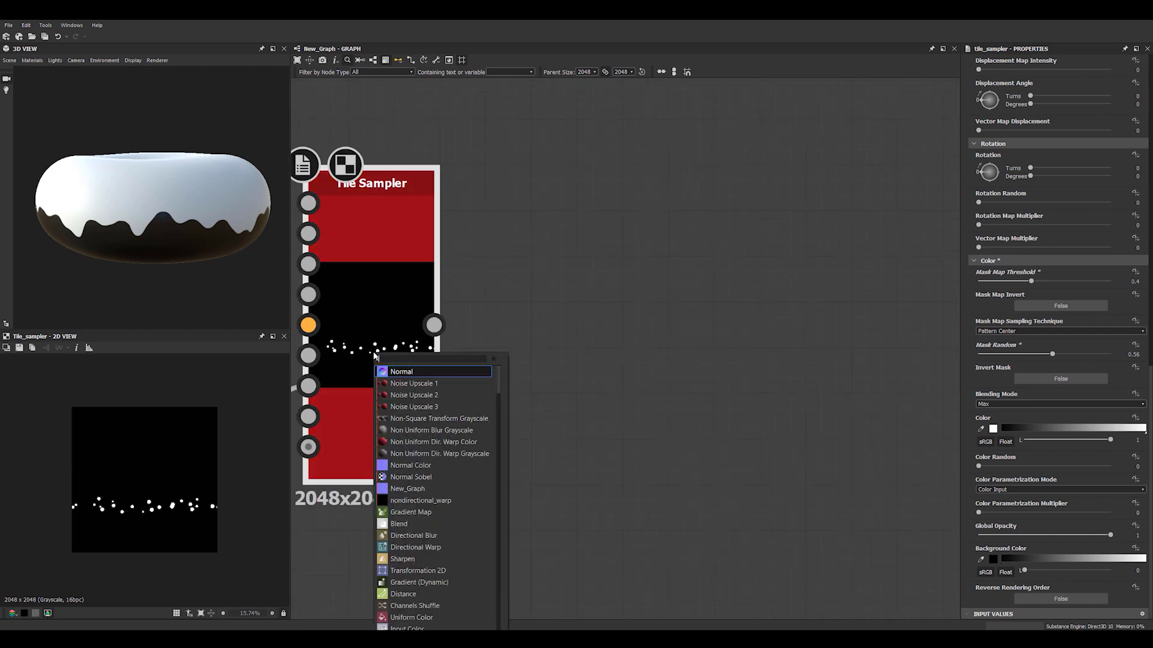
pyautogui.write('non')
pyautogui.press('Down')
pyautogui.press('Return')
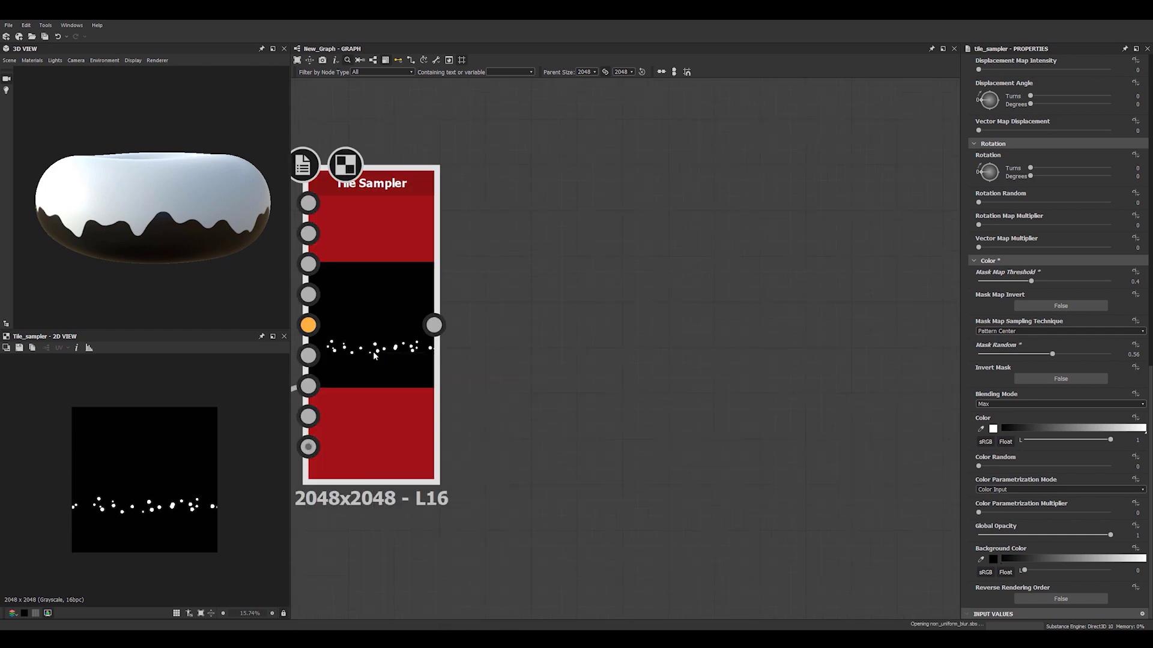
pyautogui.moveTo(585, 361); pyautogui.dragTo(662, 349)
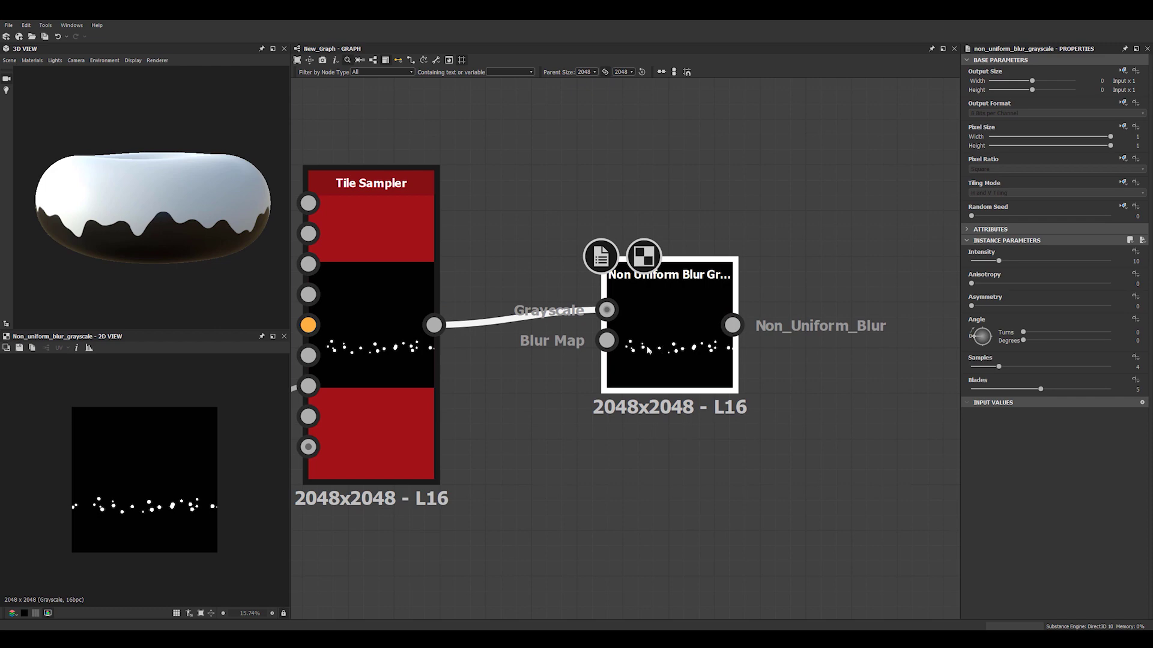
pyautogui.moveTo(433, 324); pyautogui.dragTo(606, 340)
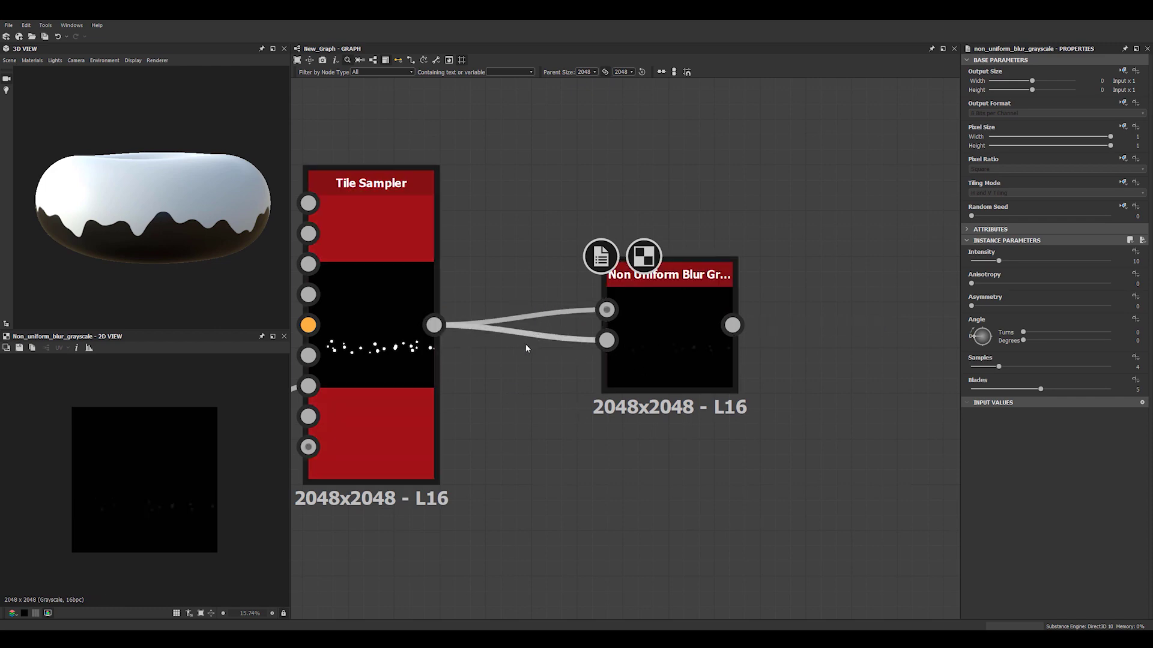
# - Insert an Invert Grayscale node on the link to the blur's Blur Map input and arrange it below the direct link
pyautogui.press('space')
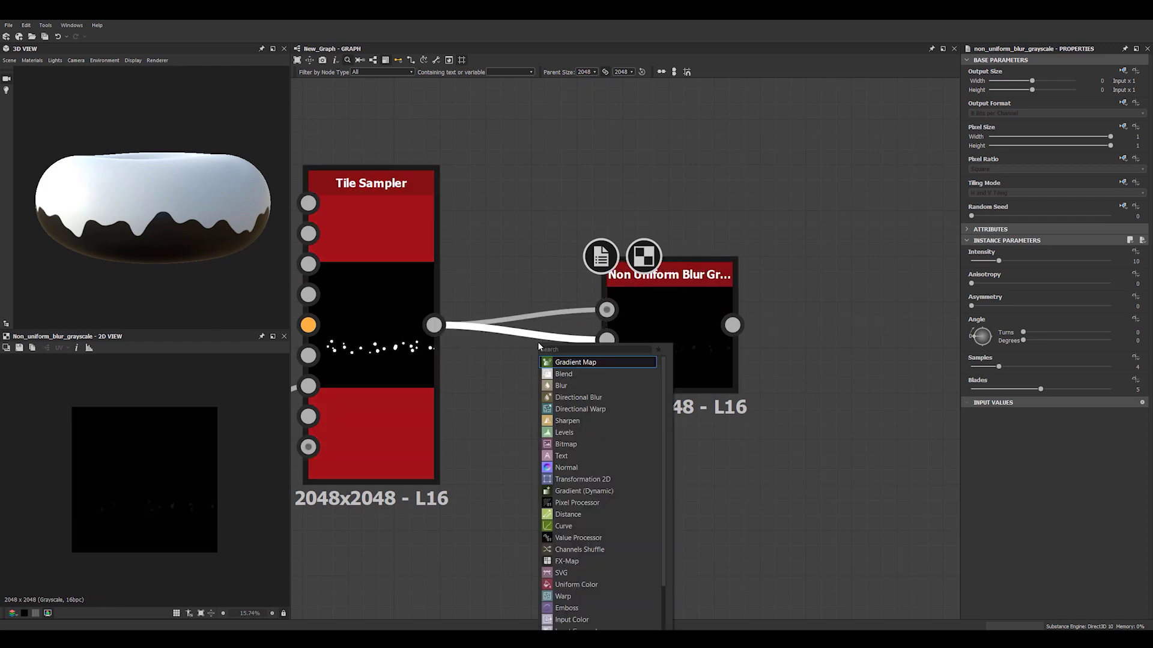
pyautogui.write('invert')
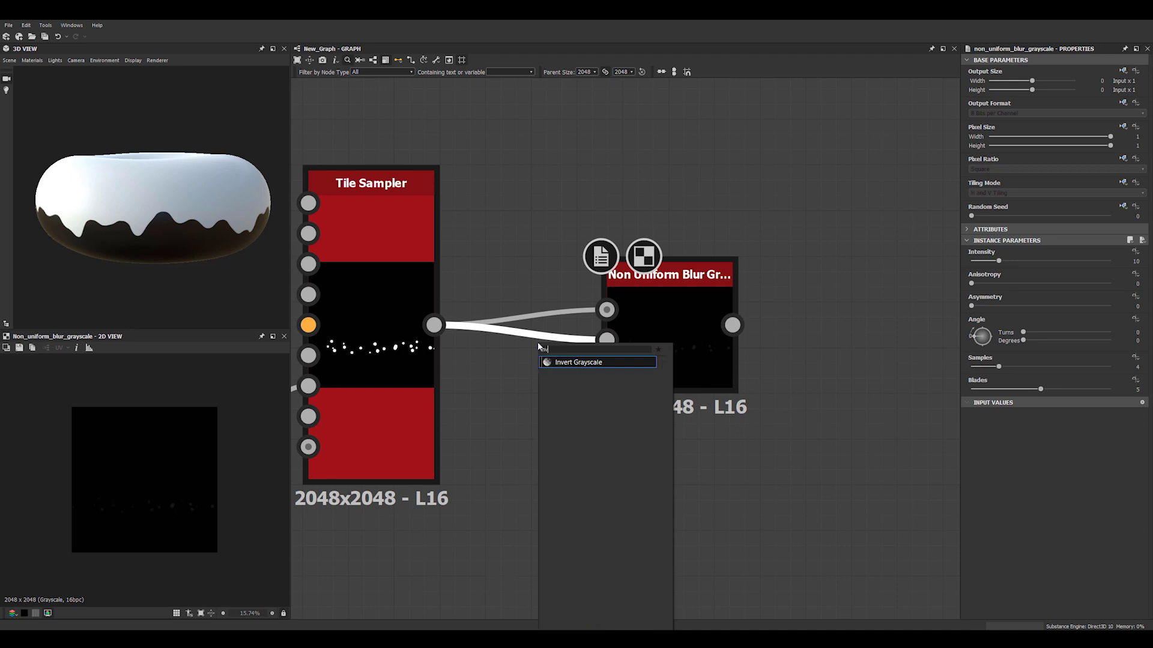
pyautogui.press('Return')
pyautogui.moveTo(674, 370); pyautogui.dragTo(740, 371)
pyautogui.moveTo(519, 329); pyautogui.dragTo(552, 447)
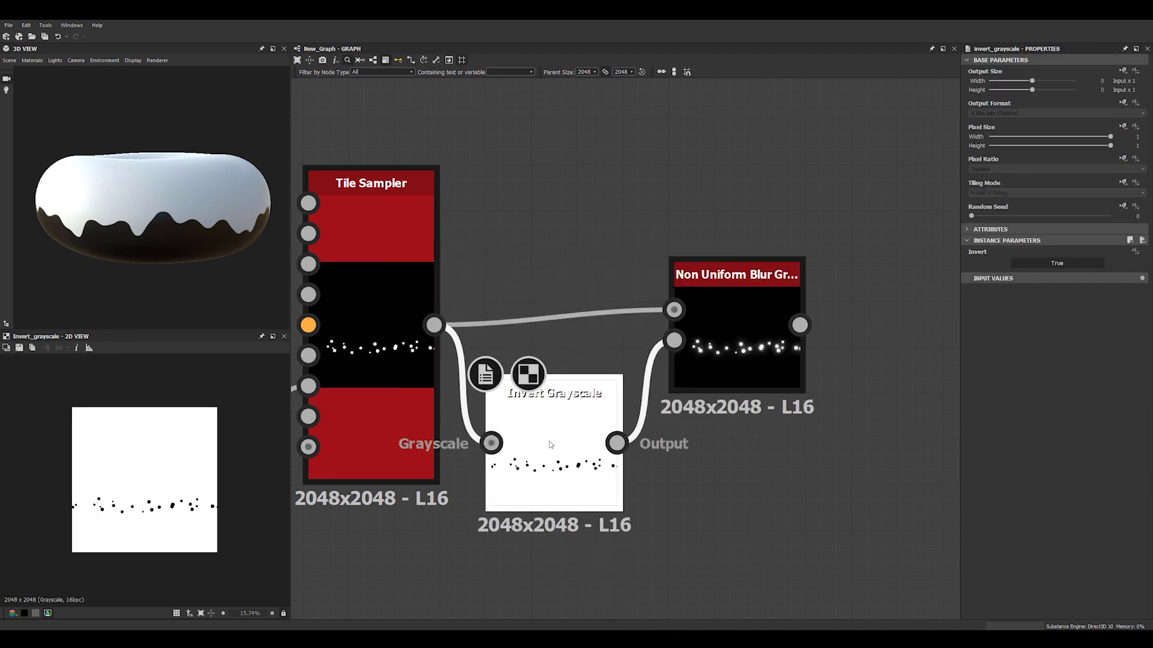
# - Set the Non Uniform Blur's Intensity to 34.68, Samples to 16 and Blades to 9
pyautogui.doubleClick(711, 380)
pyautogui.moveTo(711, 381); pyautogui.dragTo(610, 373, button='middle')
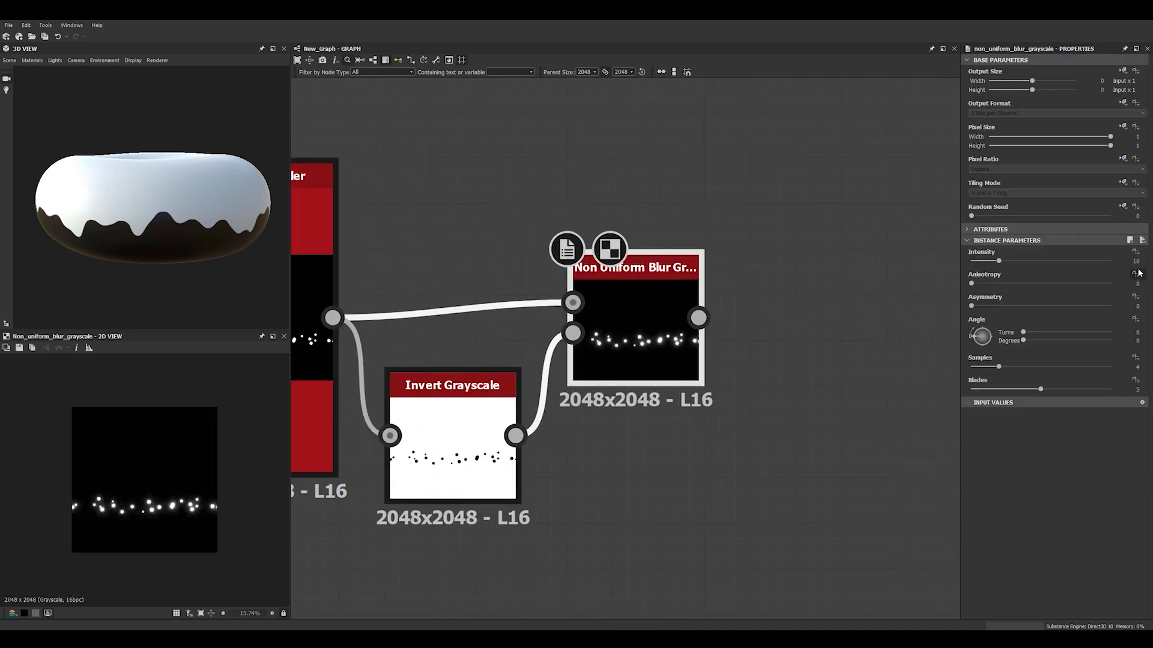
pyautogui.moveTo(1000, 263); pyautogui.dragTo(1064, 270)
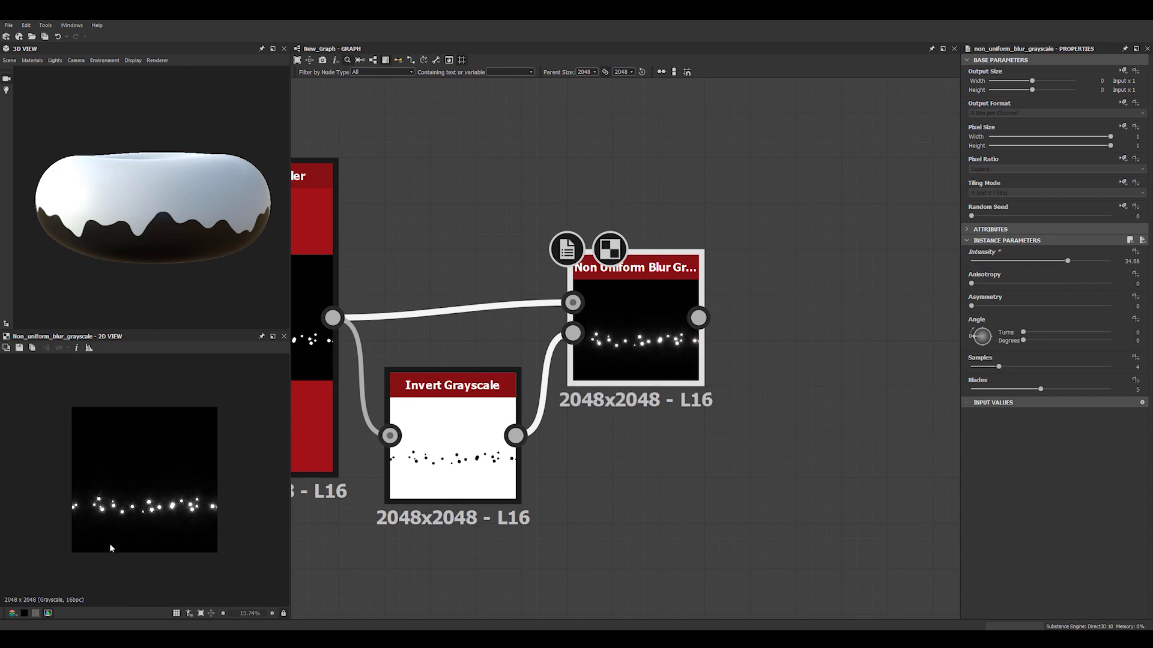
pyautogui.scroll(6, 110, 547)
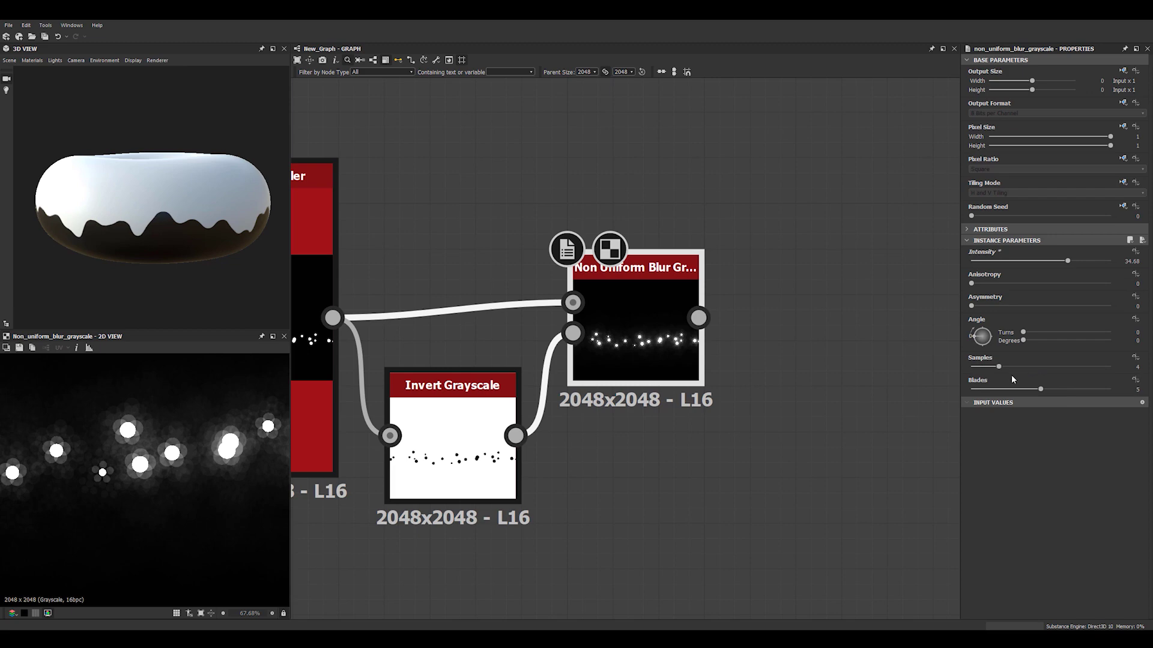
pyautogui.moveTo(998, 366); pyautogui.dragTo(1110, 367)
pyautogui.moveTo(1048, 389); pyautogui.dragTo(1110, 389)
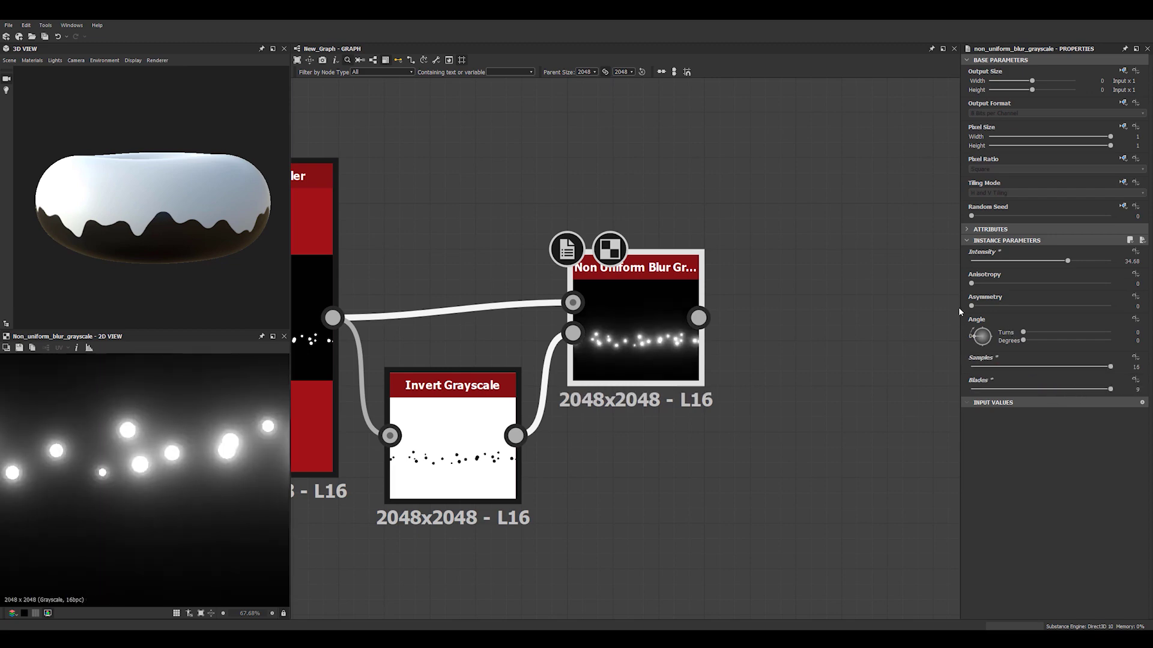
# - Stretch the blur into upward streaks with Anisotropy 0.78, Asymmetry 1 and an Angle of 90 degrees
pyautogui.moveTo(971, 283); pyautogui.dragTo(1075, 283)
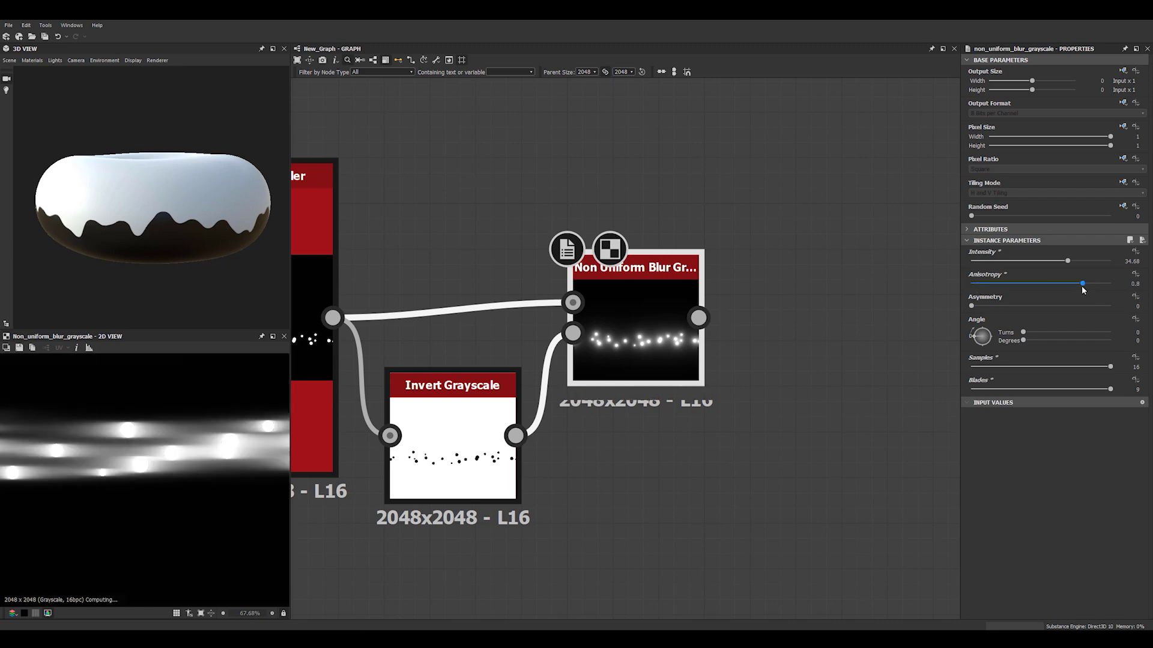
pyautogui.click(989, 332)
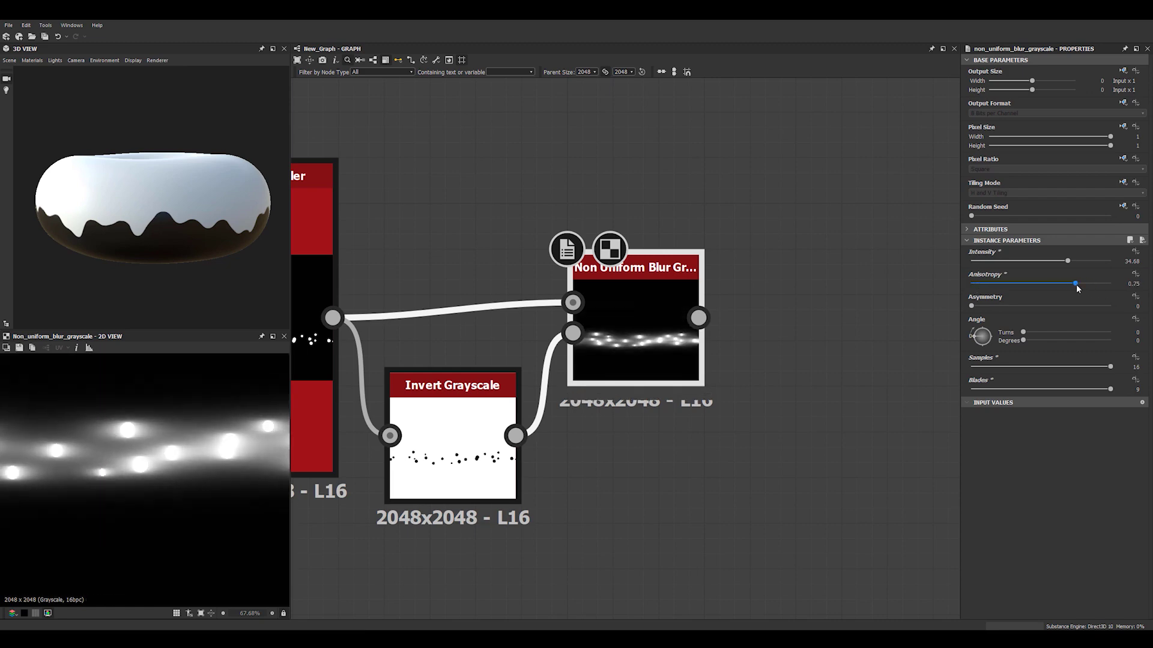
pyautogui.click(982, 318)
pyautogui.moveTo(972, 306)
pyautogui.mouseDown()
pyautogui.moveTo(1096, 306)
pyautogui.moveTo(910, 312)
pyautogui.moveTo(1135, 319)
pyautogui.mouseUp()
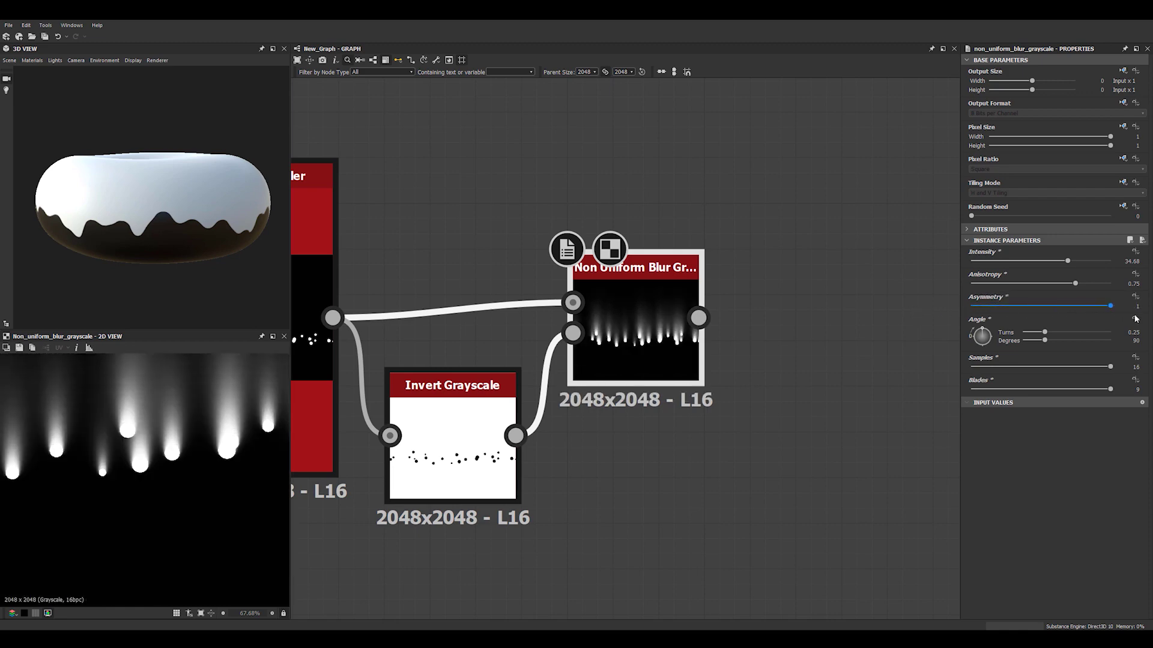
pyautogui.scroll(-4, 176, 472)
pyautogui.scroll(3, 156, 504)
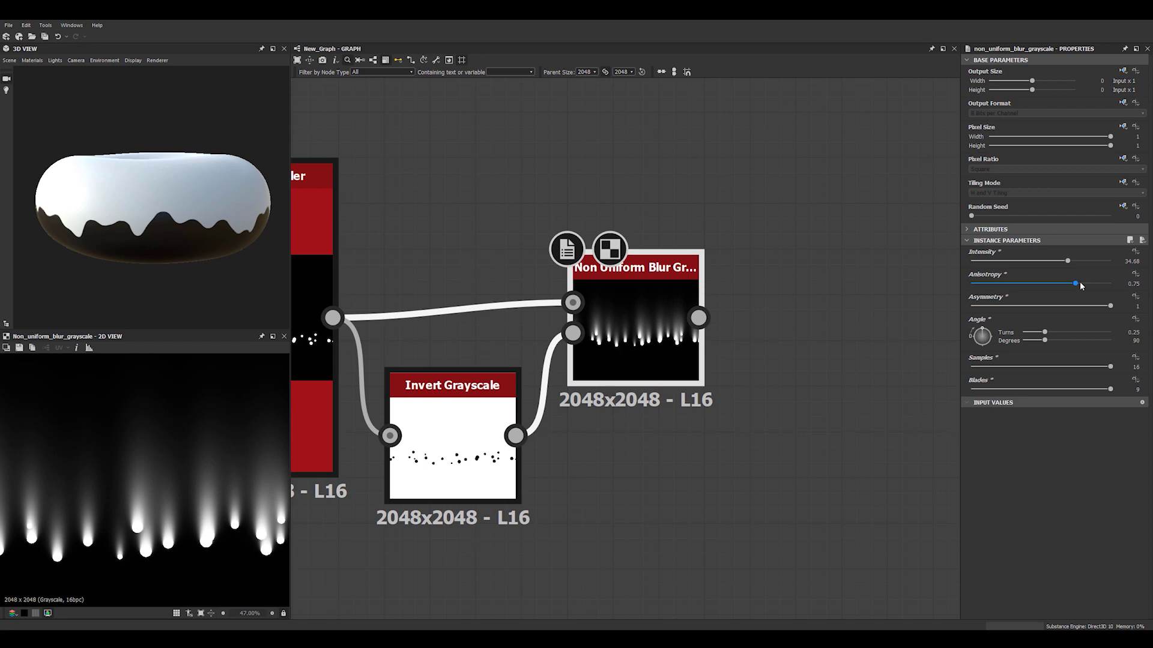
pyautogui.moveTo(1081, 286); pyautogui.dragTo(1080, 282)
# - Add a Histogram Scan node connected to the output of the Non Uniform Blur Grayscale node
pyautogui.scroll(-4, 797, 338)
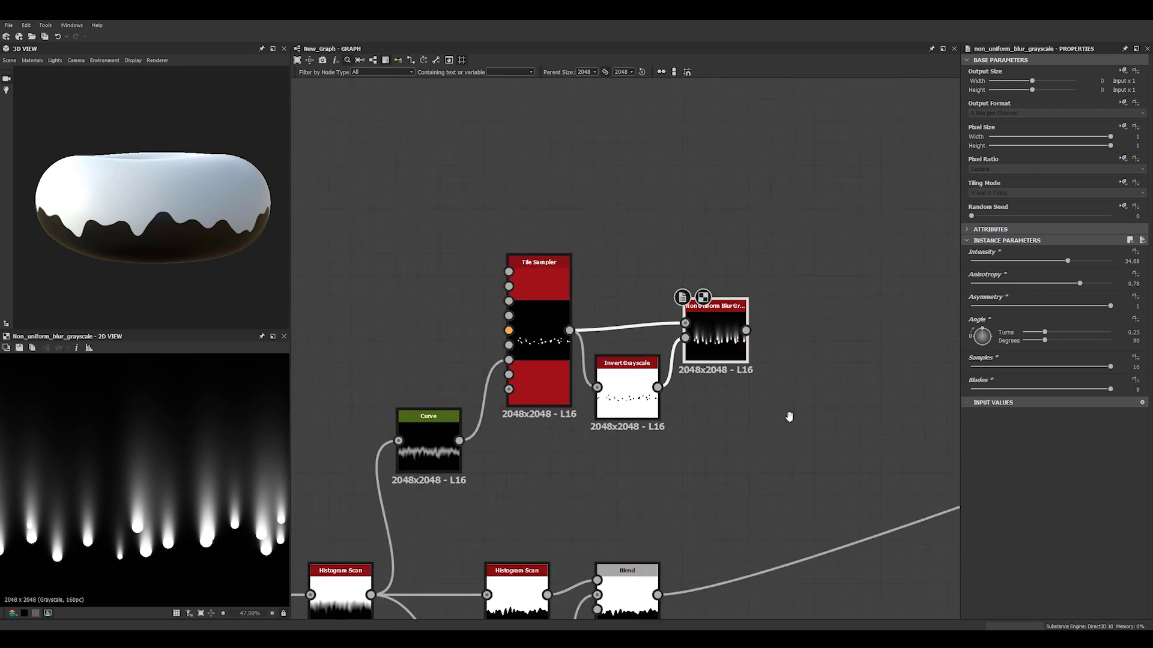
pyautogui.moveTo(796, 337); pyautogui.dragTo(647, 197, button='middle')
pyautogui.scroll(-4, 95, 430)
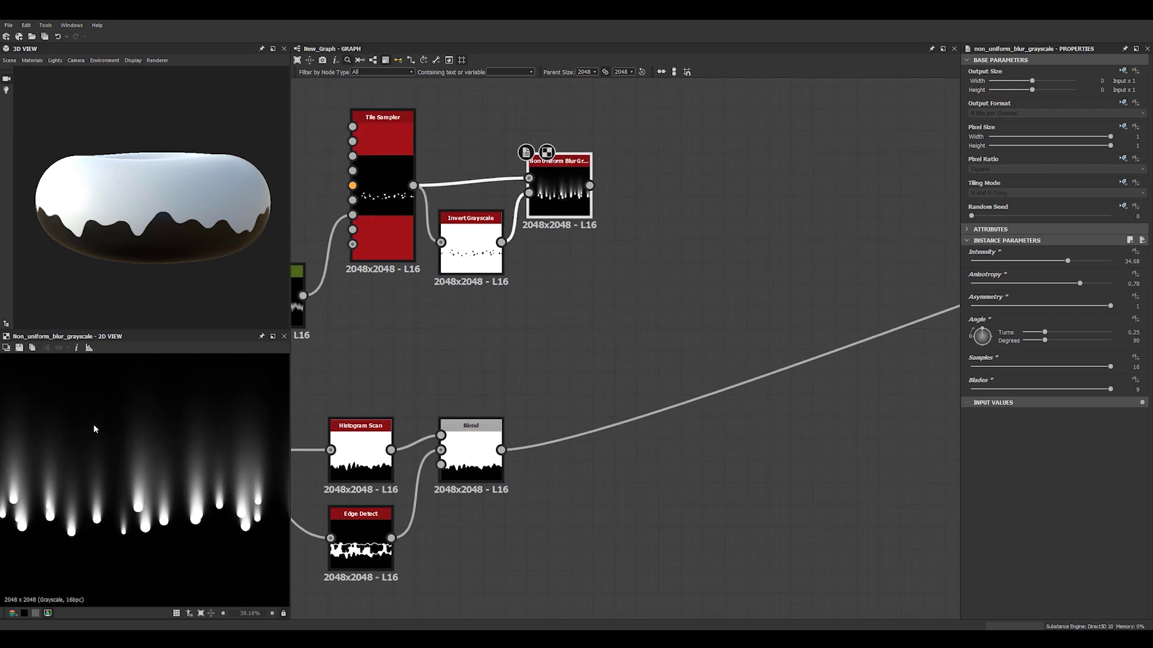
pyautogui.scroll(3, 177, 524)
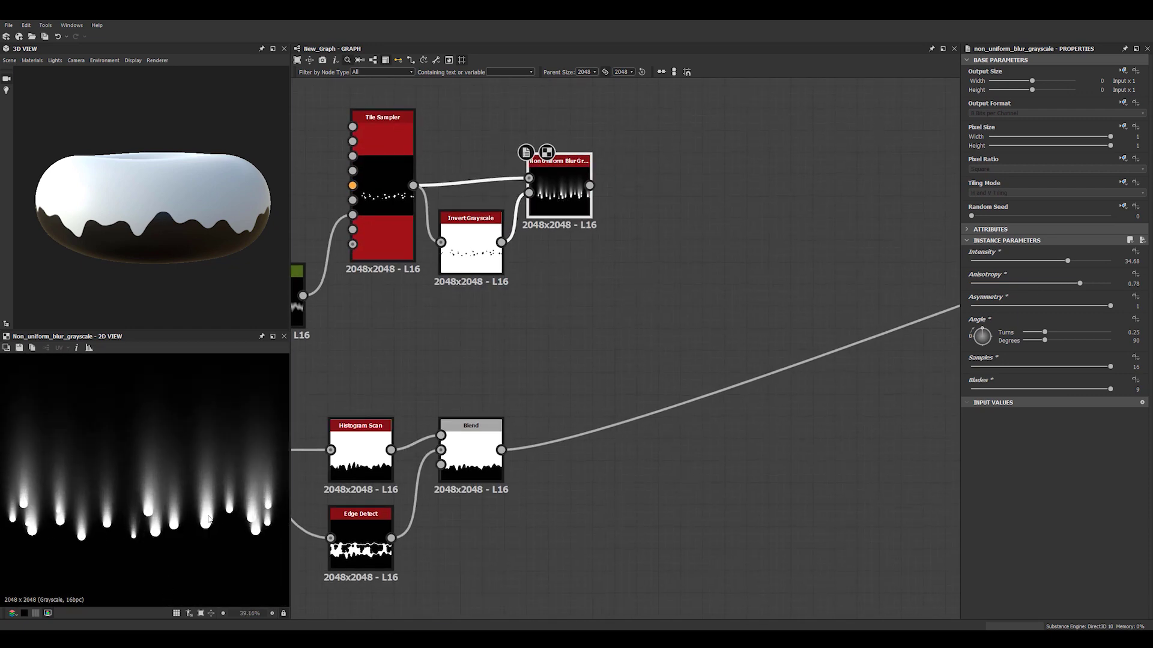
pyautogui.moveTo(769, 334); pyautogui.dragTo(791, 317, button='middle')
pyautogui.click(684, 299)
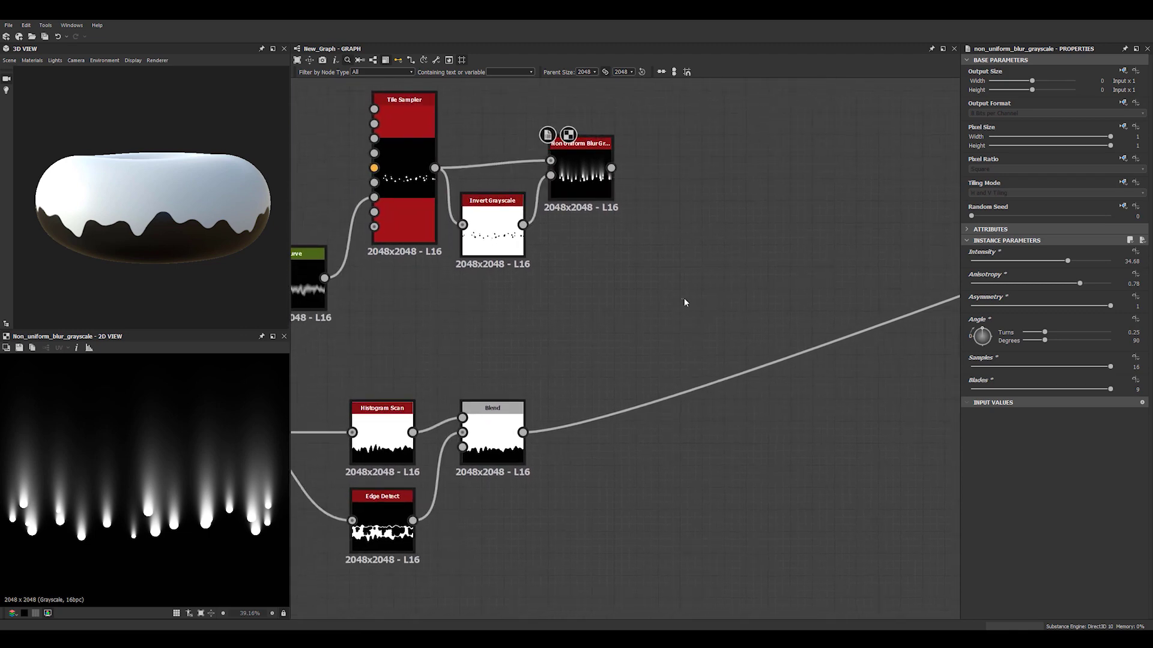
pyautogui.click(570, 184)
pyautogui.press('space')
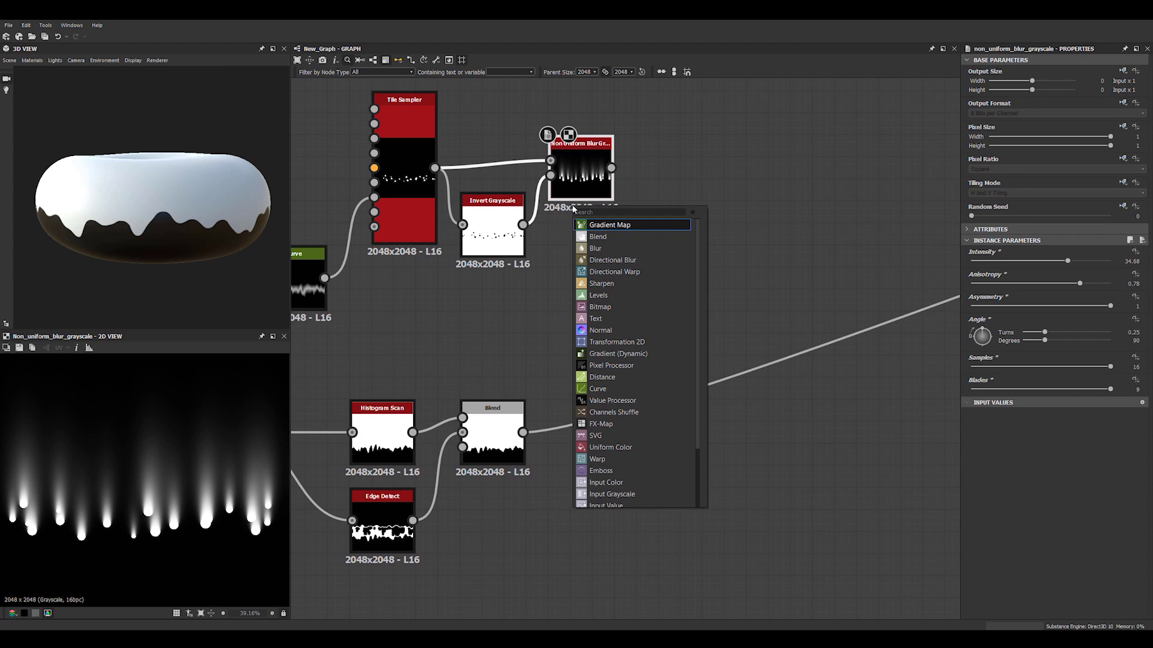
pyautogui.write('histo')
pyautogui.press('Down')
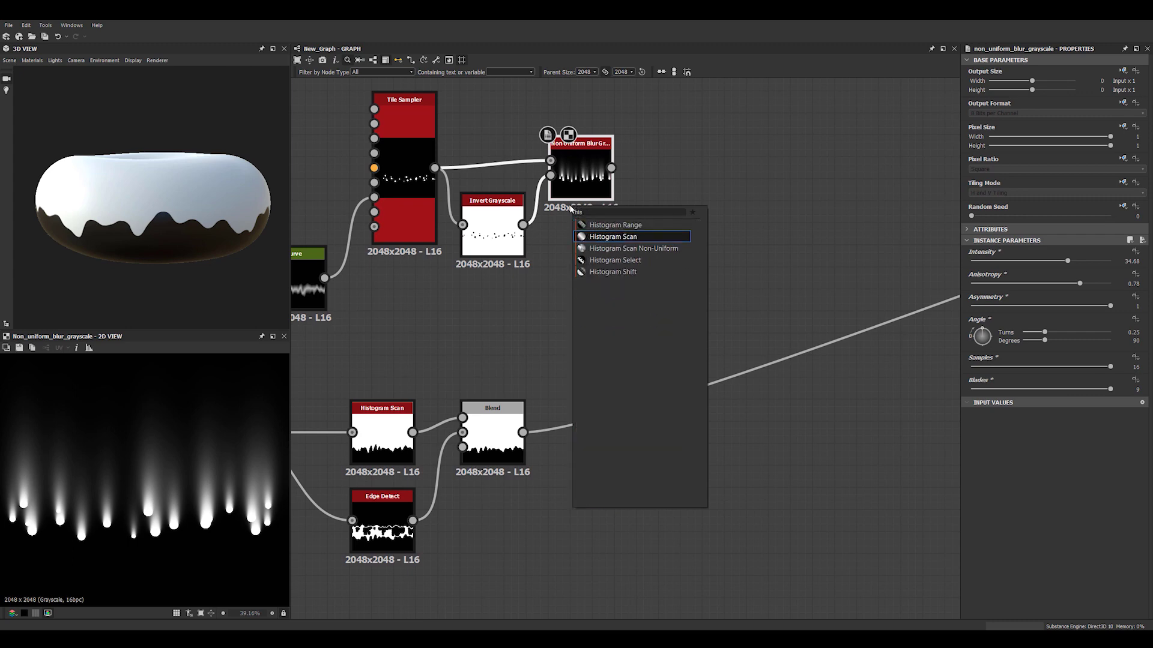
pyautogui.press('Return')
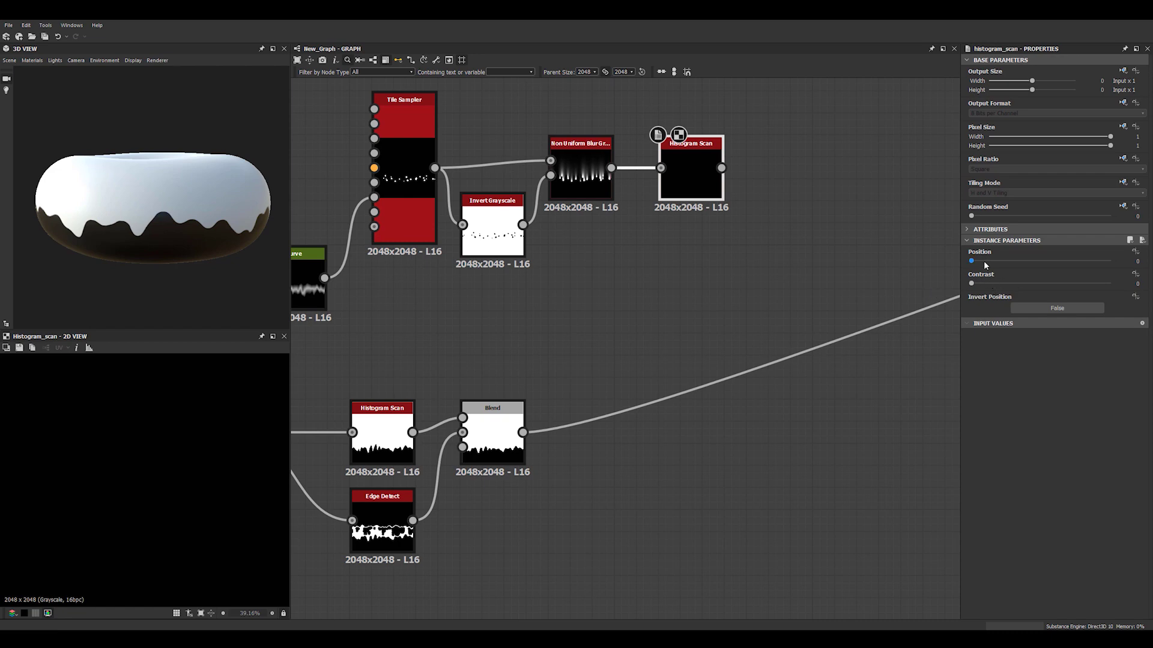
# - Set the new Histogram Scan's Position to 0.73 and its Contrast to 1
pyautogui.moveTo(985, 265)
pyautogui.mouseDown()
pyautogui.moveTo(1070, 260)
pyautogui.moveTo(1058, 260)
pyautogui.mouseUp()
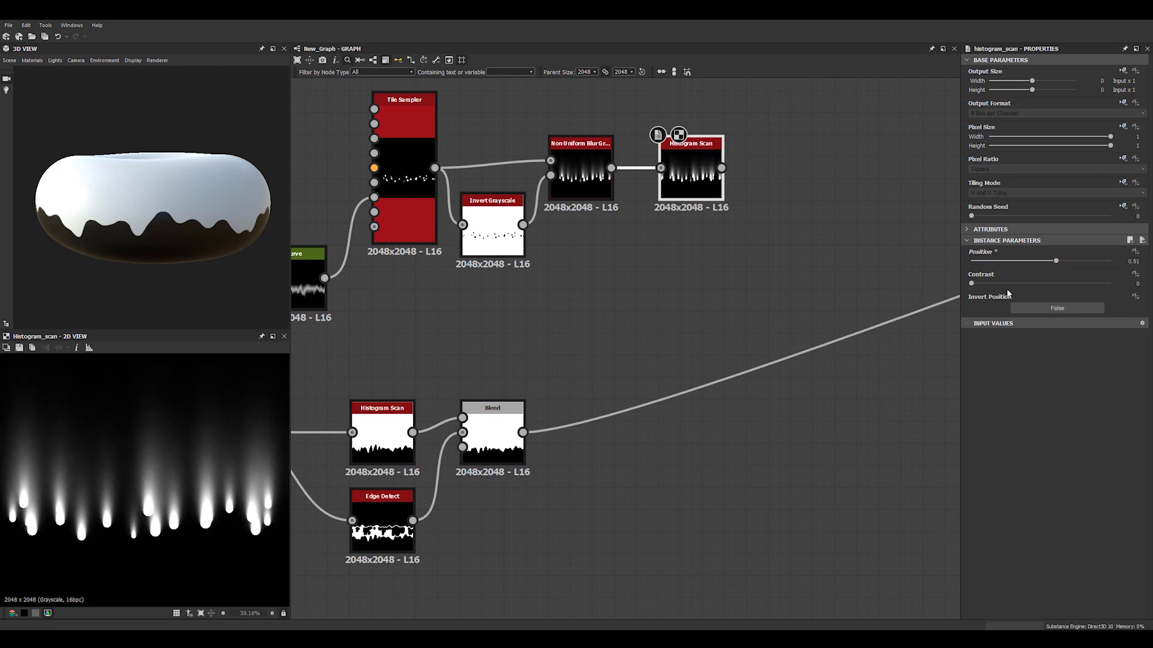
pyautogui.moveTo(985, 287)
pyautogui.mouseDown()
pyautogui.moveTo(1117, 287)
pyautogui.moveTo(1099, 282)
pyautogui.mouseUp()
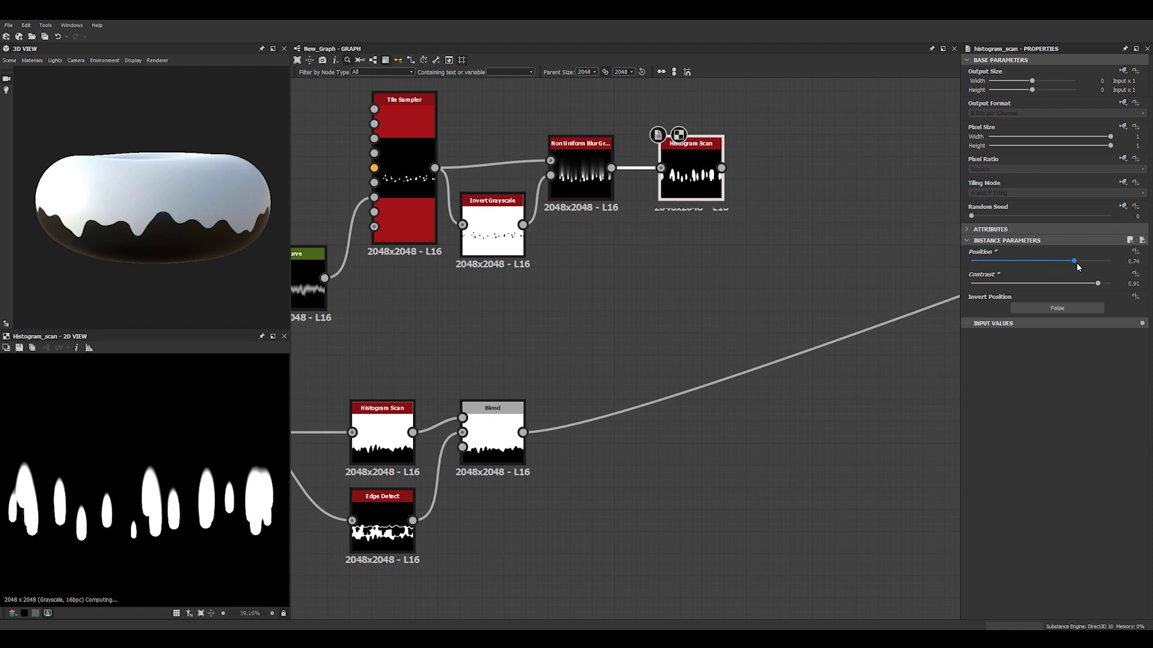
pyautogui.moveTo(1062, 264); pyautogui.dragTo(1074, 263)
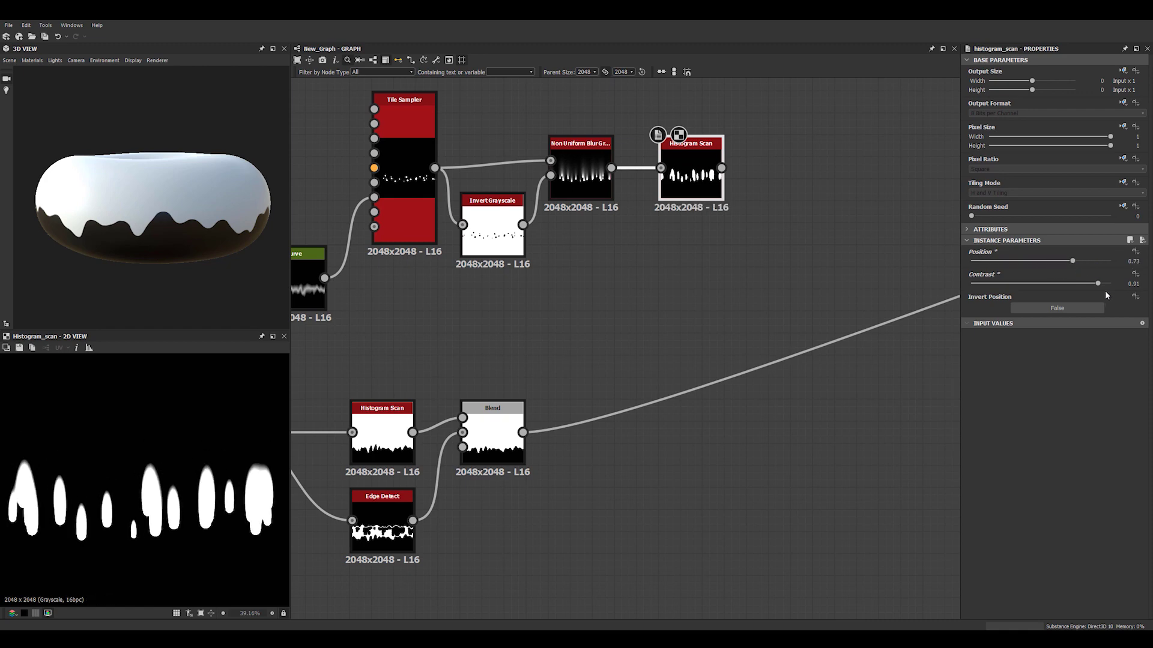
pyautogui.moveTo(1094, 287); pyautogui.dragTo(1136, 288)
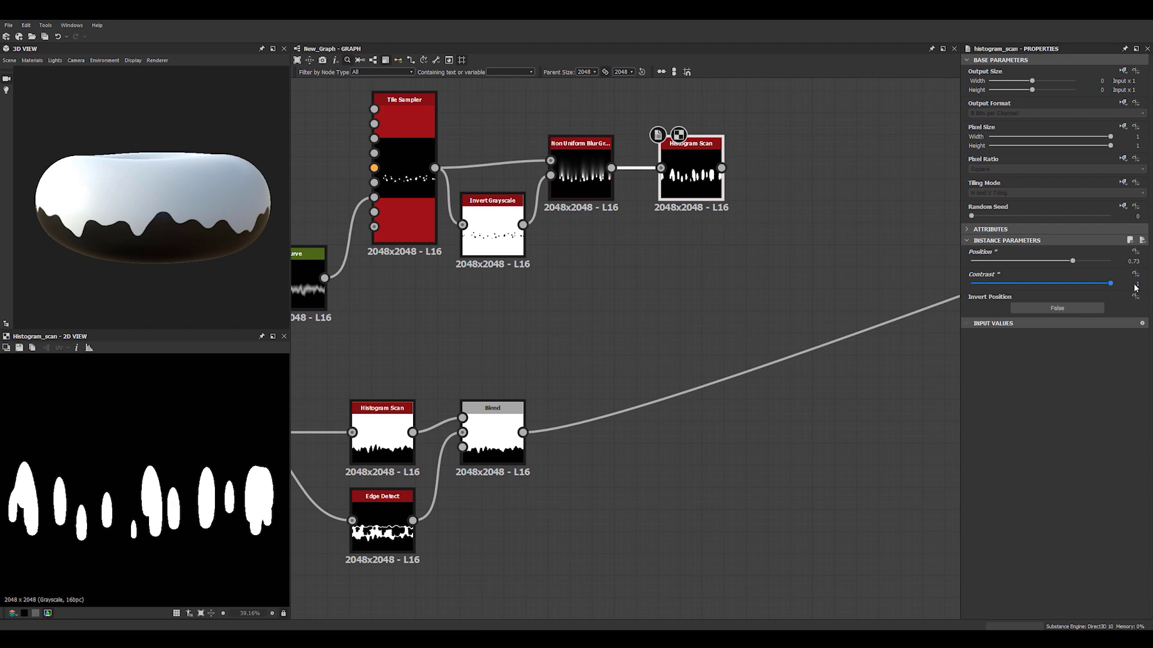
# - Insert a Blend node on the drip mask Blend's output link and place it below the streaks' Histogram Scan
pyautogui.moveTo(809, 356); pyautogui.dragTo(755, 334, button='middle')
pyautogui.scroll(-3, 596, 316)
pyautogui.click(745, 323)
pyautogui.click(752, 334)
pyautogui.press('space')
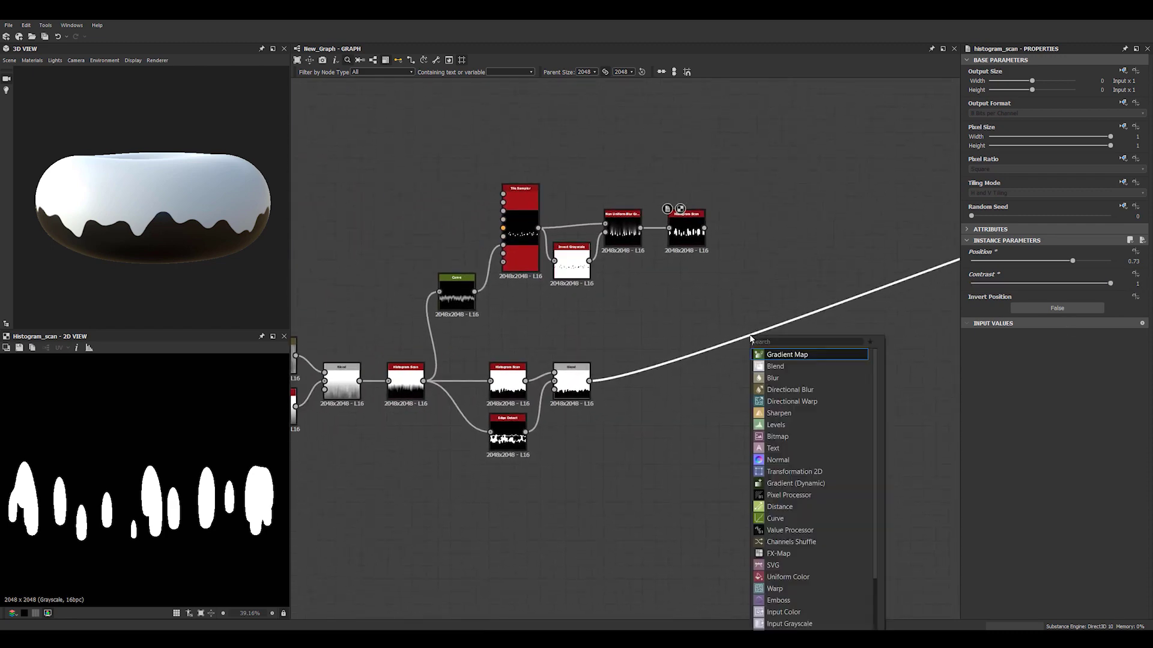
pyautogui.write('bl')
pyautogui.click(772, 356)
pyautogui.scroll(2, 747, 353)
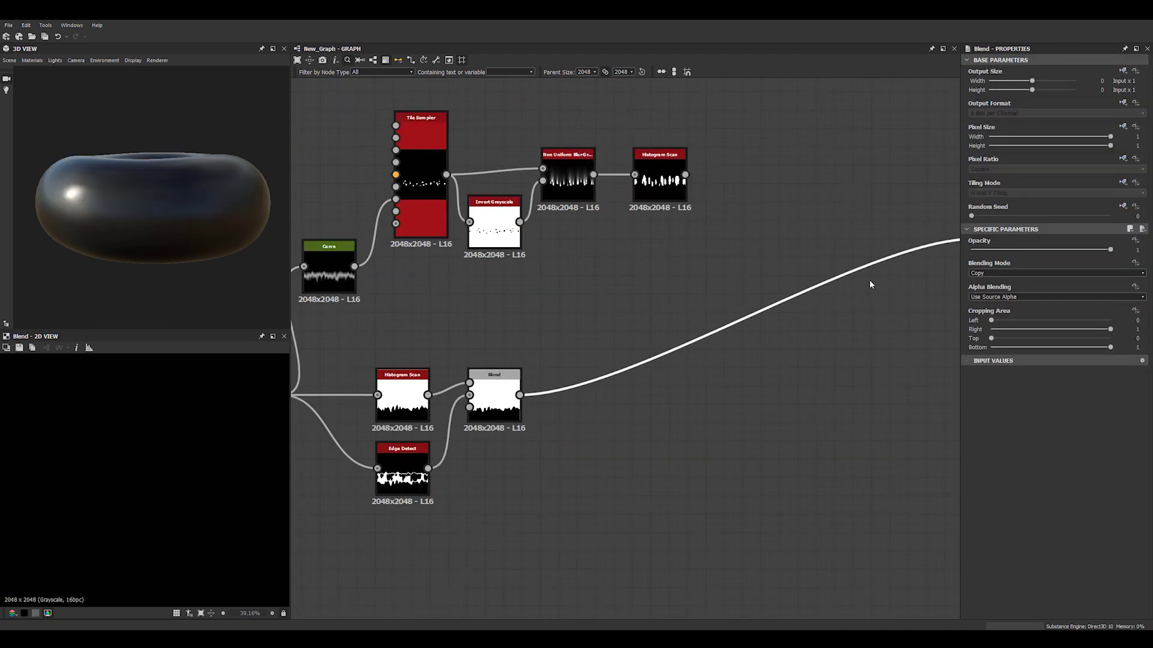
pyautogui.moveTo(869, 283); pyautogui.dragTo(702, 312, button='middle')
pyautogui.moveTo(839, 265); pyautogui.dragTo(613, 406)
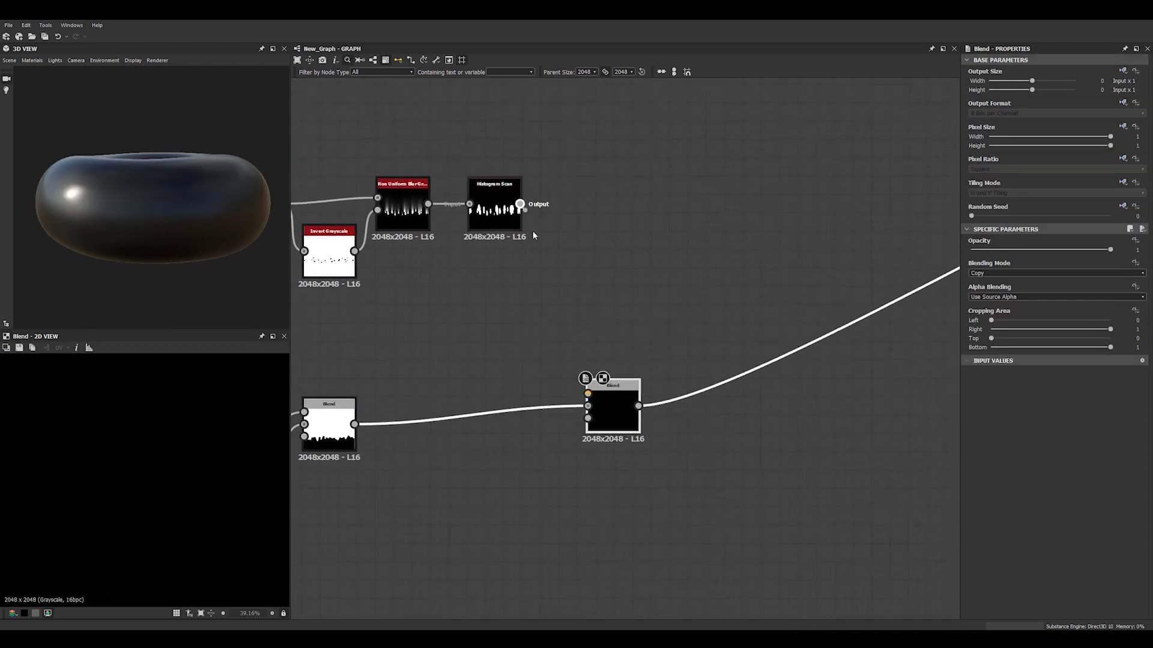
# - Feed the streaks' Histogram Scan into the new Blend's foreground and set its blending mode to Add (Linear Dodge)
pyautogui.moveTo(520, 204); pyautogui.dragTo(587, 394)
pyautogui.click(976, 273)
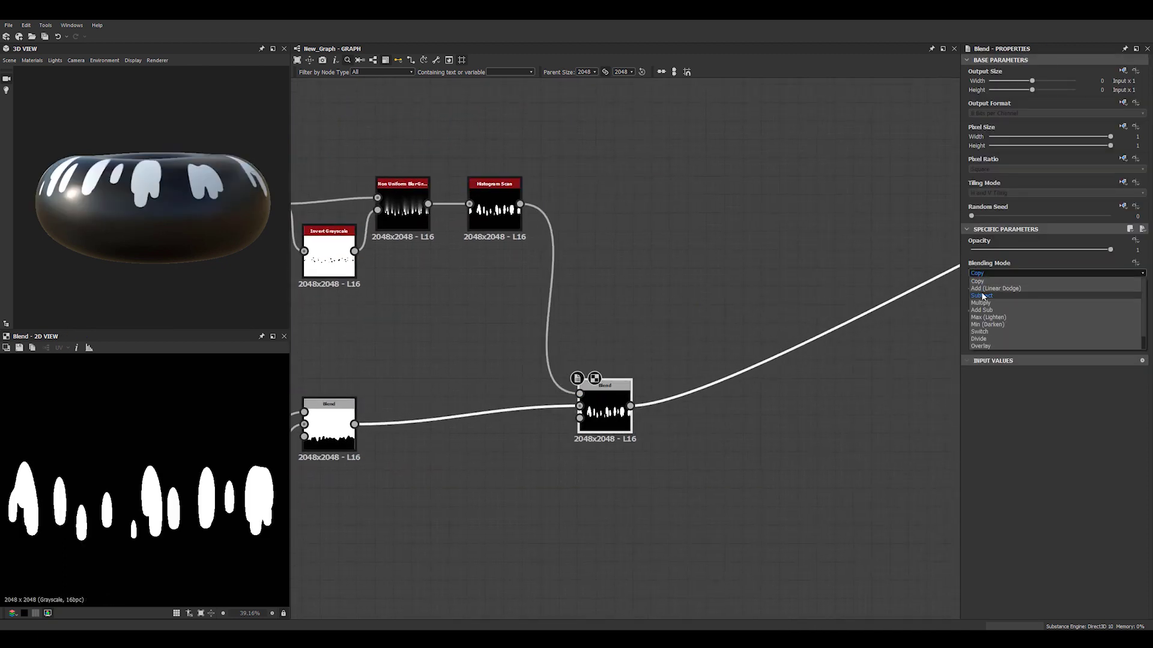
pyautogui.click(990, 288)
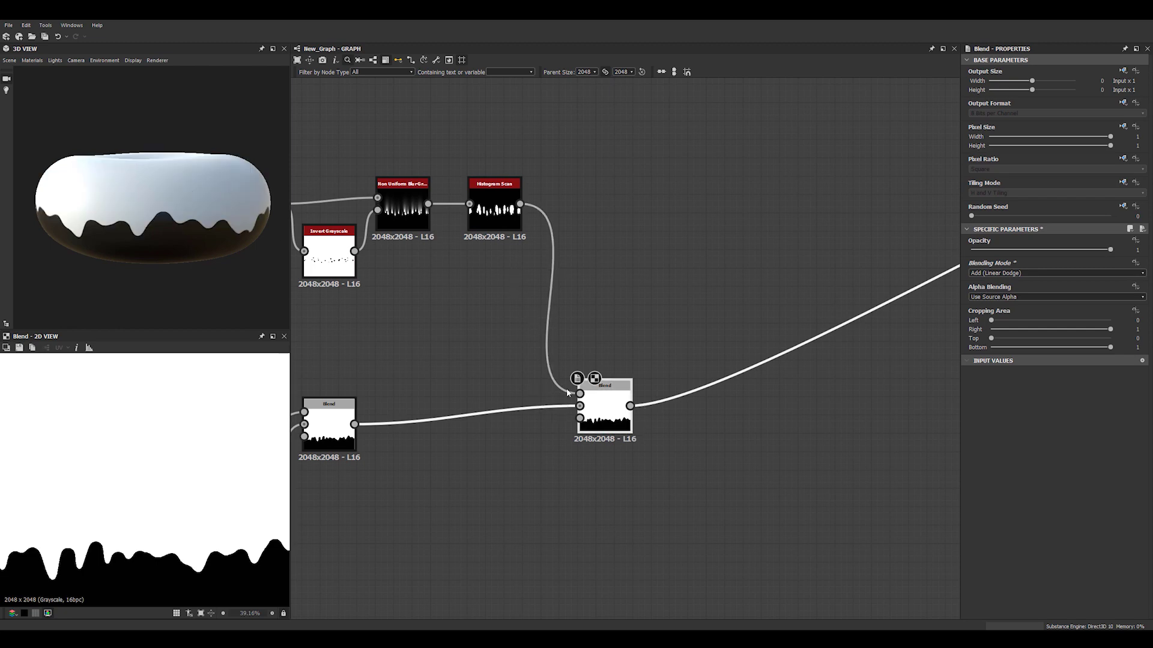
pyautogui.moveTo(585, 442); pyautogui.dragTo(612, 404, button='middle')
pyautogui.moveTo(640, 389); pyautogui.dragTo(663, 405)
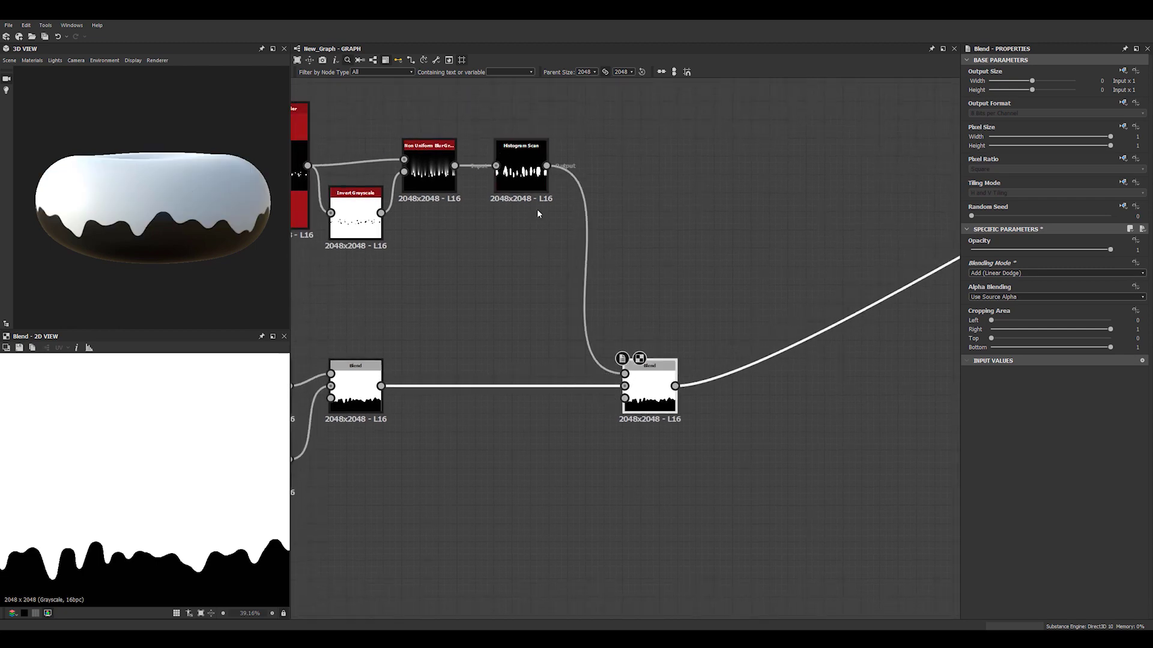
# - Insert a Transformation 2D node on the link between the streaks' Histogram Scan and the new Blend
pyautogui.click(585, 249)
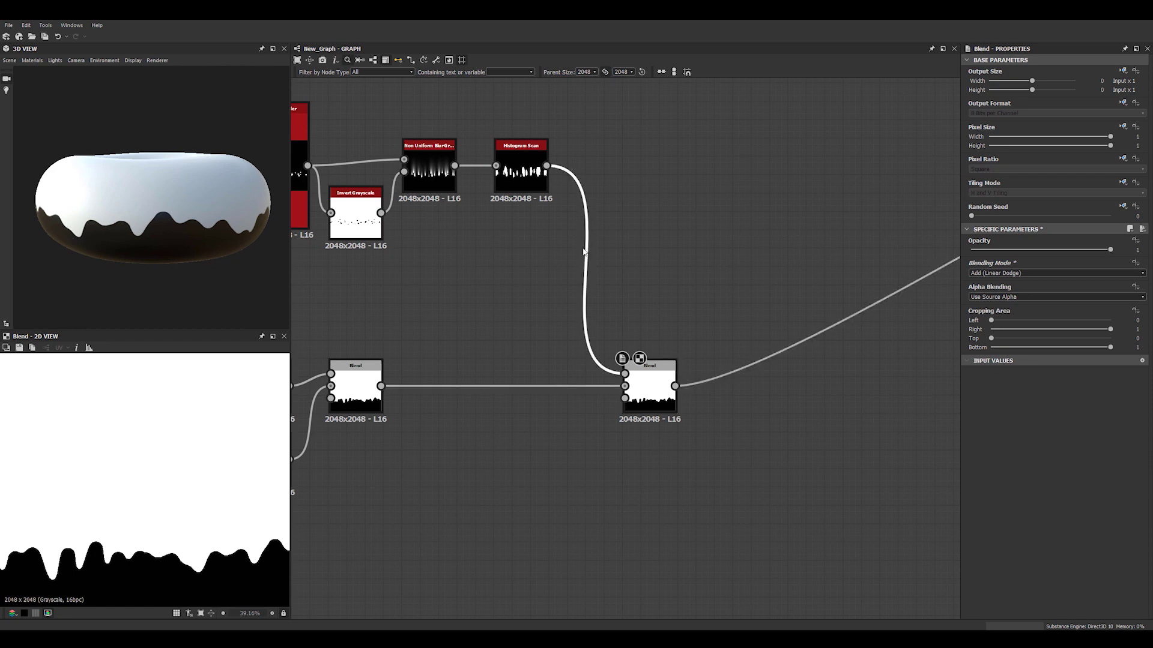
pyautogui.press('space')
pyautogui.write('tra')
pyautogui.click(609, 269)
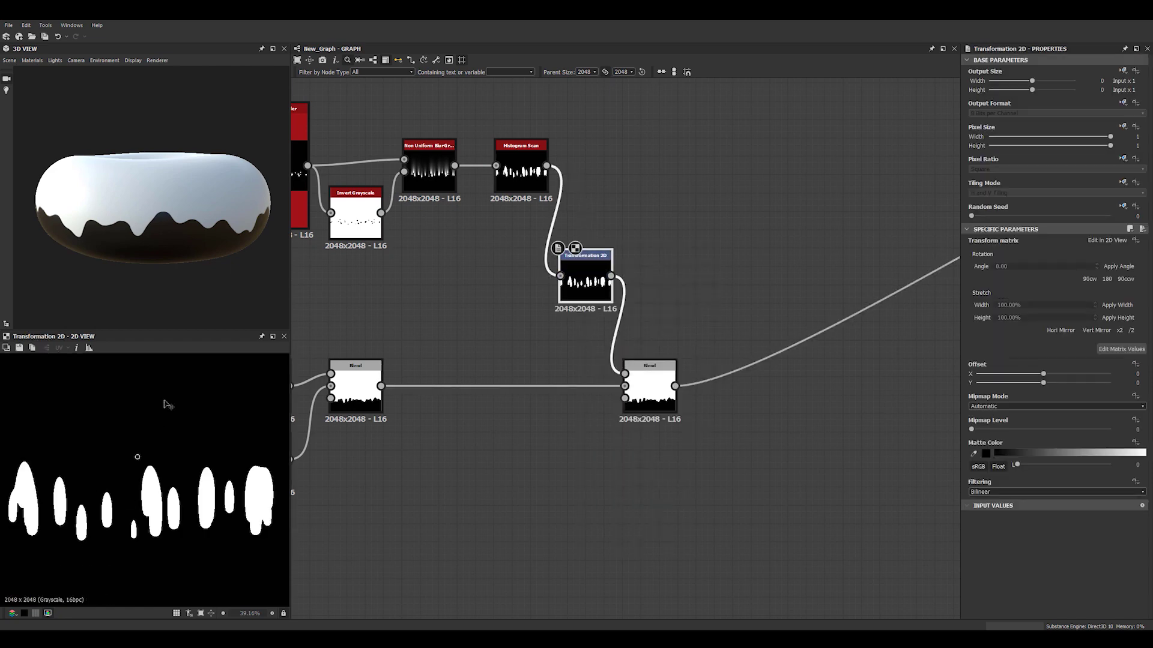
# - While previewing the Blend, move the streaks downward and stretch them vertically, ending at a Y offset of about -0.02
pyautogui.doubleClick(648, 391)
pyautogui.click(585, 287)
pyautogui.scroll(-4, 156, 396)
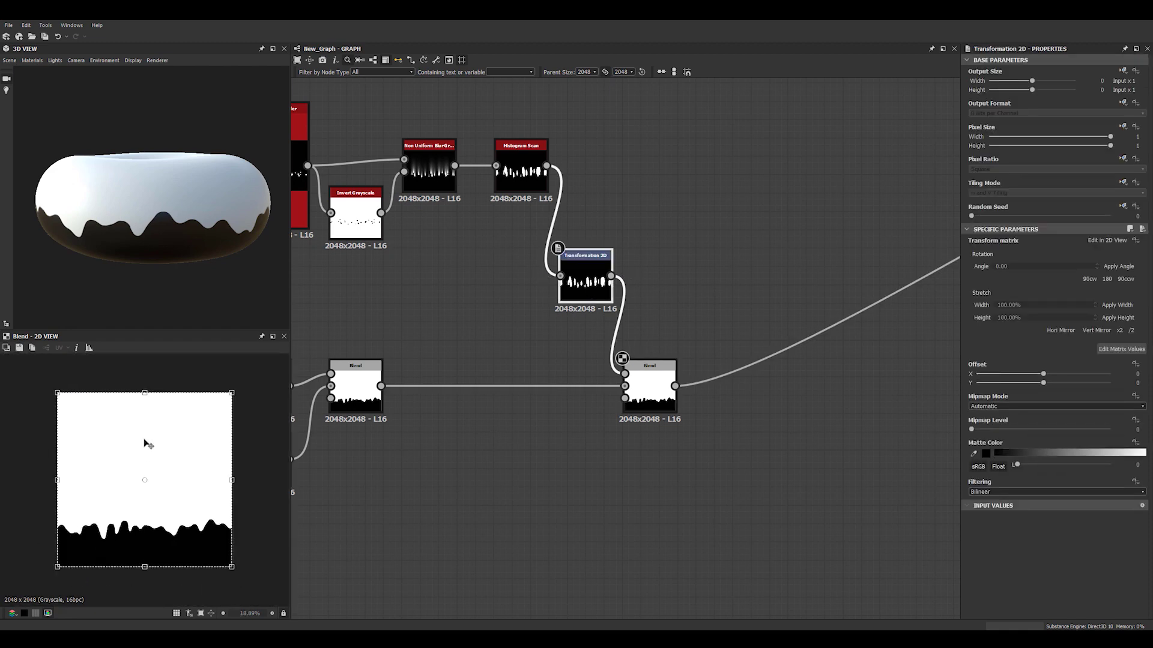
pyautogui.keyDown('shift'); pyautogui.moveTo(162, 419); pyautogui.dragTo(164, 448); pyautogui.keyUp('shift')
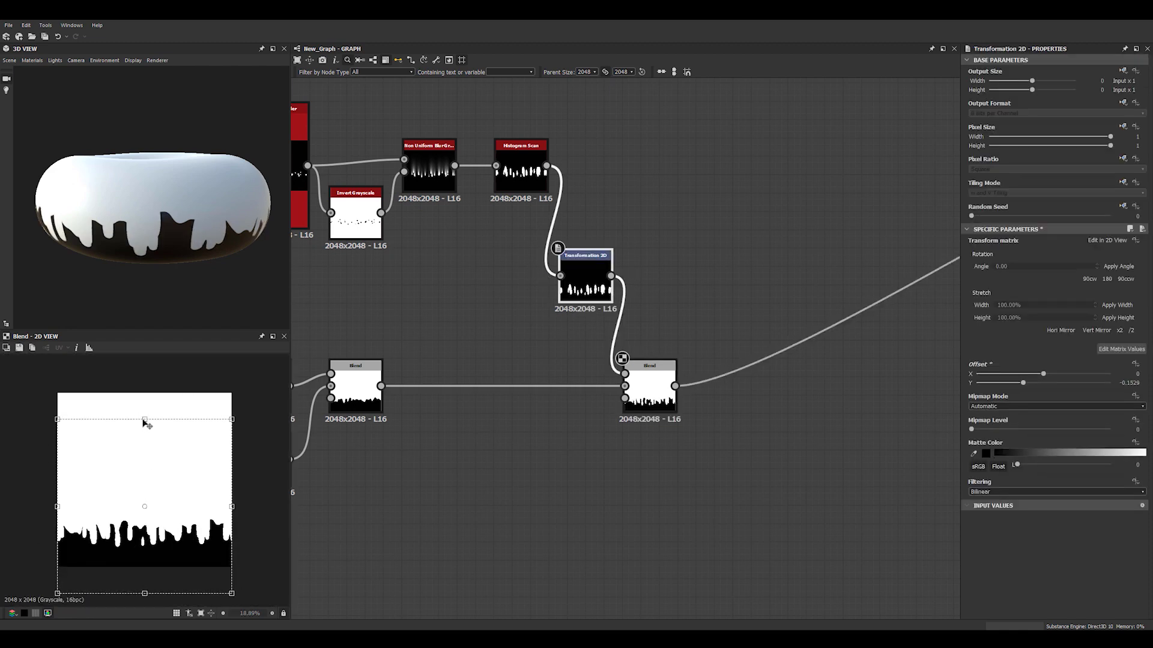
pyautogui.moveTo(143, 420); pyautogui.dragTo(147, 349)
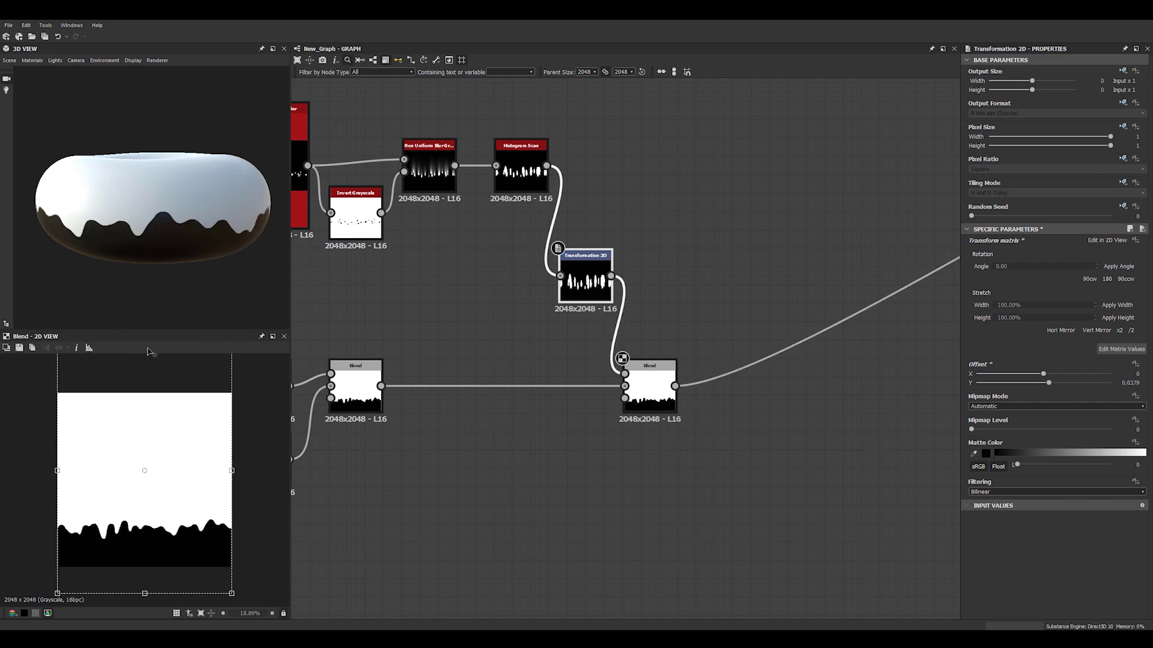
pyautogui.scroll(-2, 144, 426)
pyautogui.moveTo(149, 410); pyautogui.dragTo(152, 429)
pyautogui.scroll(1, 127, 457)
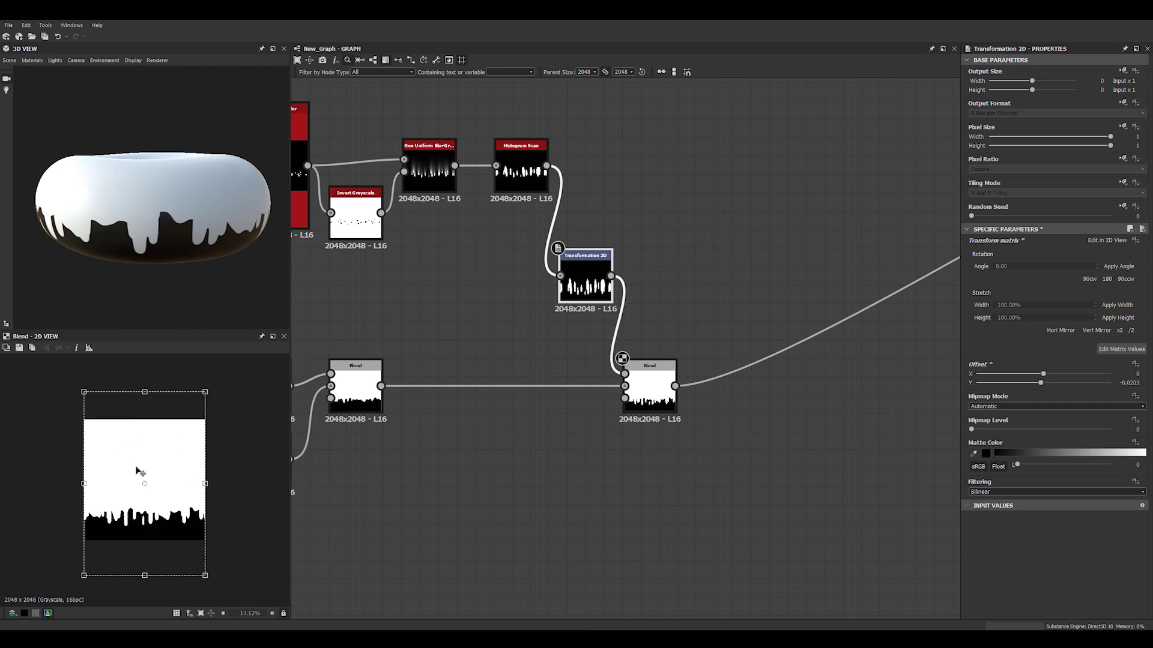
pyautogui.doubleClick(573, 267)
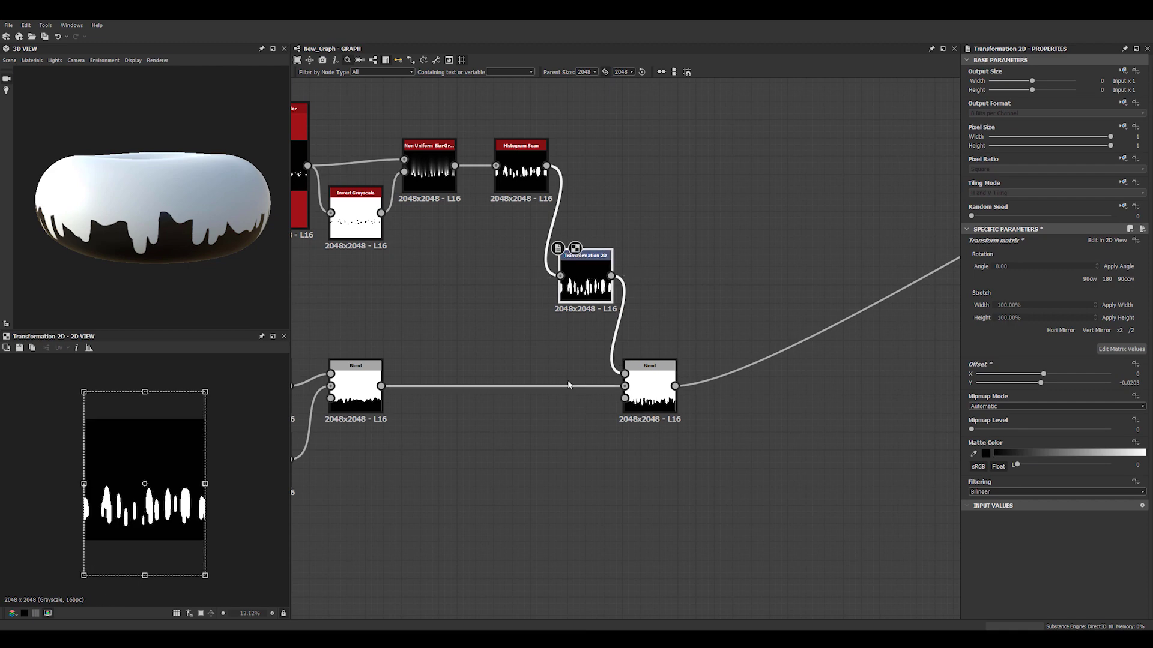
# - Insert another Transformation 2D node after the Blend that combines the streaks with the drip mask
pyautogui.moveTo(520, 492); pyautogui.dragTo(360, 420, button='middle')
pyautogui.moveTo(95, 210); pyautogui.dragTo(164, 210)
pyautogui.moveTo(528, 424); pyautogui.dragTo(512, 419, button='middle')
pyautogui.click(477, 356)
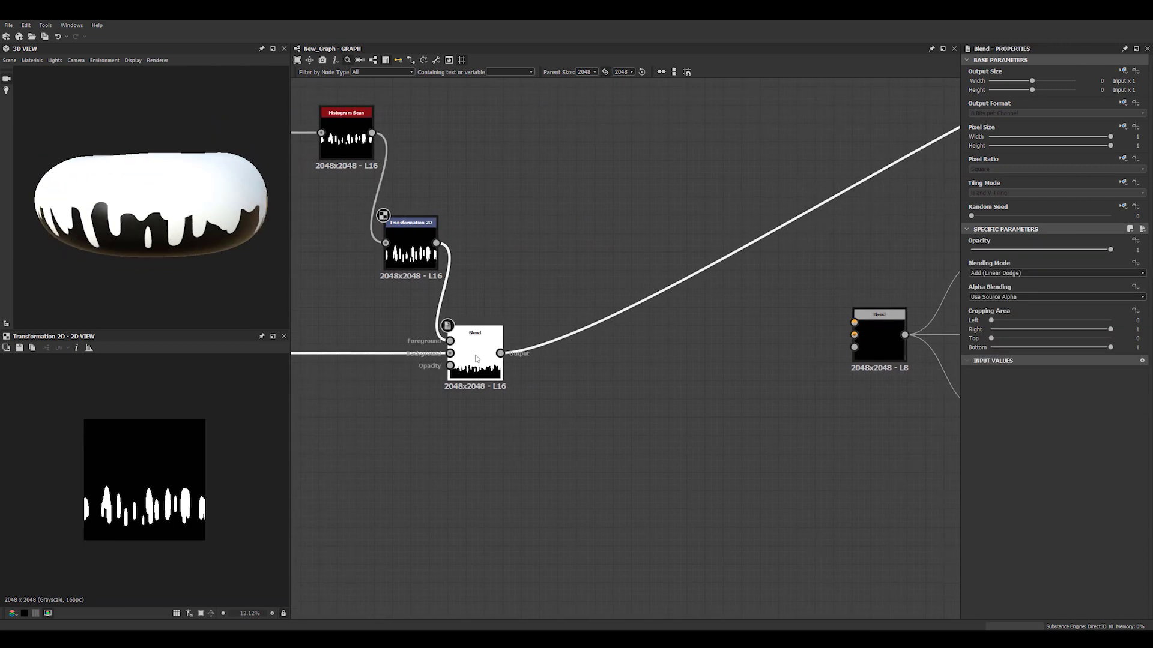
pyautogui.press('space')
pyautogui.write('tr')
pyautogui.click(515, 373)
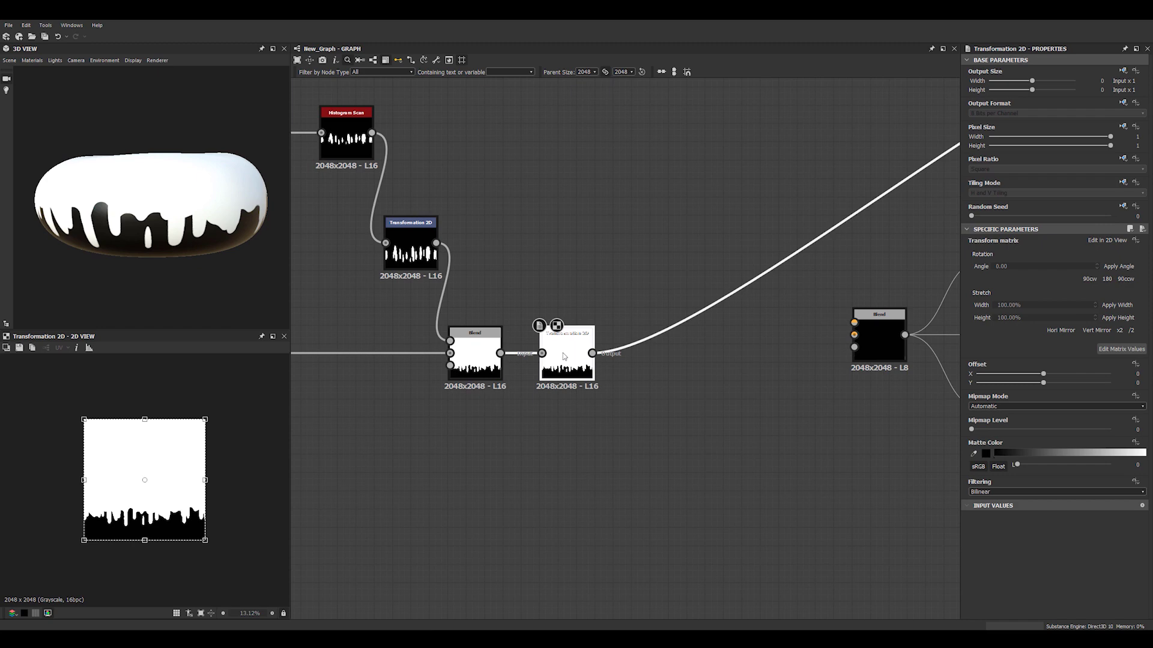
# - Shift the combined icing mask upward to a Y offset of 0.0542 and check it on the donut
pyautogui.scroll(1, 175, 490)
pyautogui.moveTo(174, 470); pyautogui.dragTo(174, 462)
pyautogui.moveTo(123, 226); pyautogui.dragTo(81, 239)
pyautogui.scroll(-3, 69, 224)
# - Set the Tile Sampler's Mask Random to 0.61
pyautogui.moveTo(606, 315); pyautogui.dragTo(951, 403, button='middle')
pyautogui.click(443, 236)
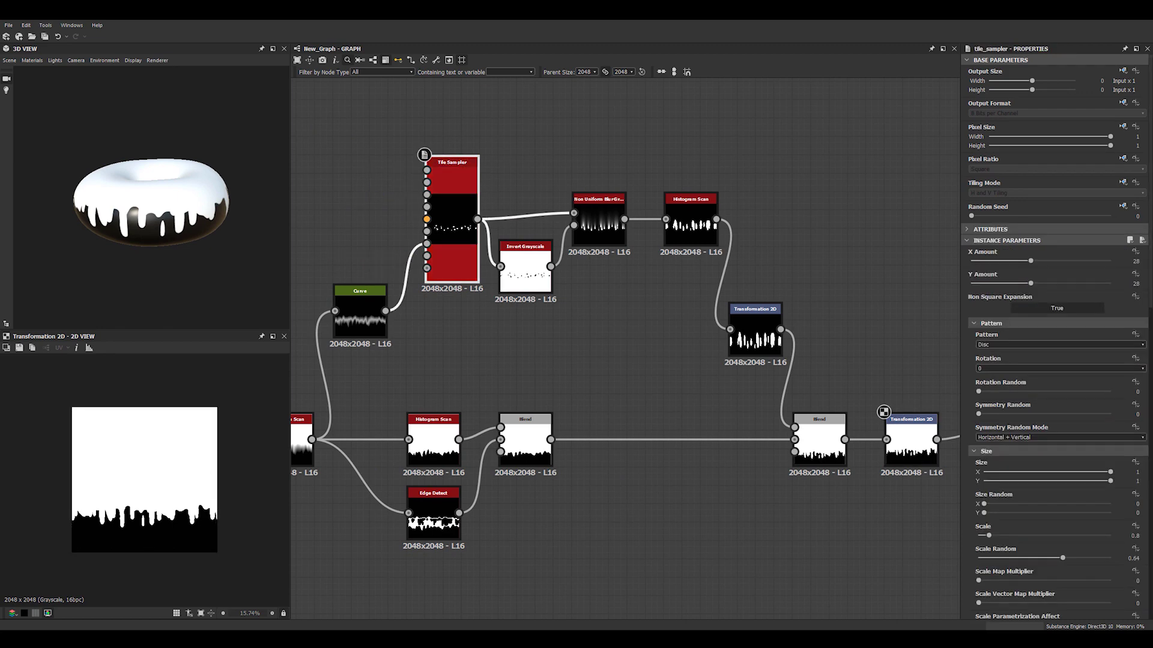
pyautogui.scroll(-10, 1020, 306)
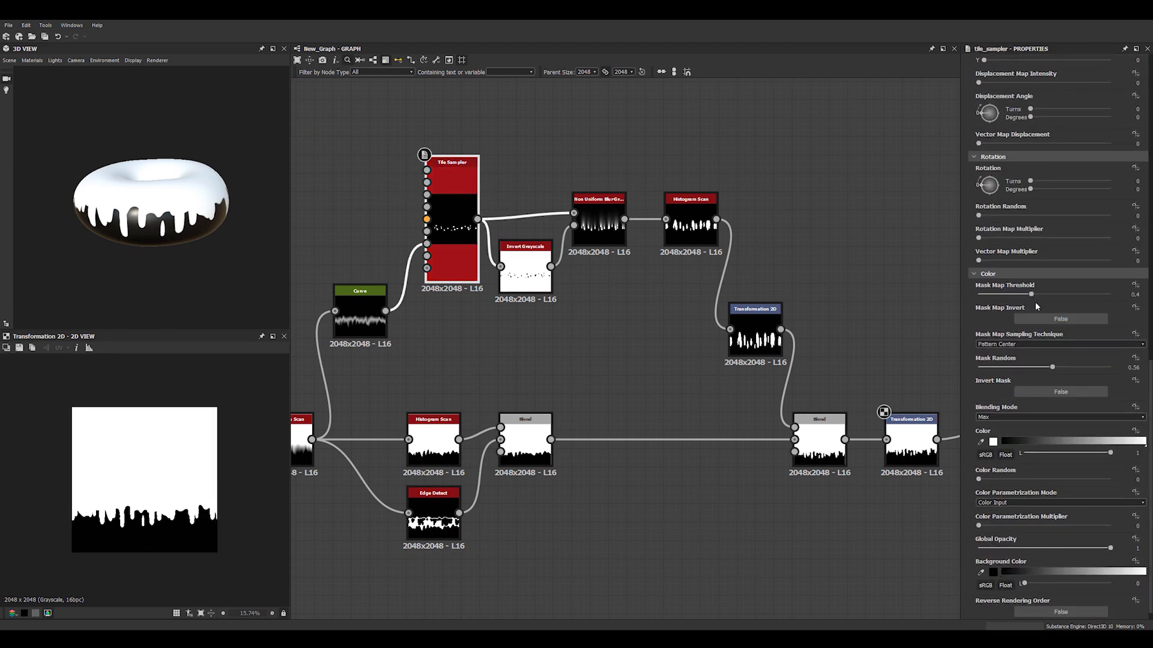
pyautogui.moveTo(1055, 367); pyautogui.dragTo(1059, 367)
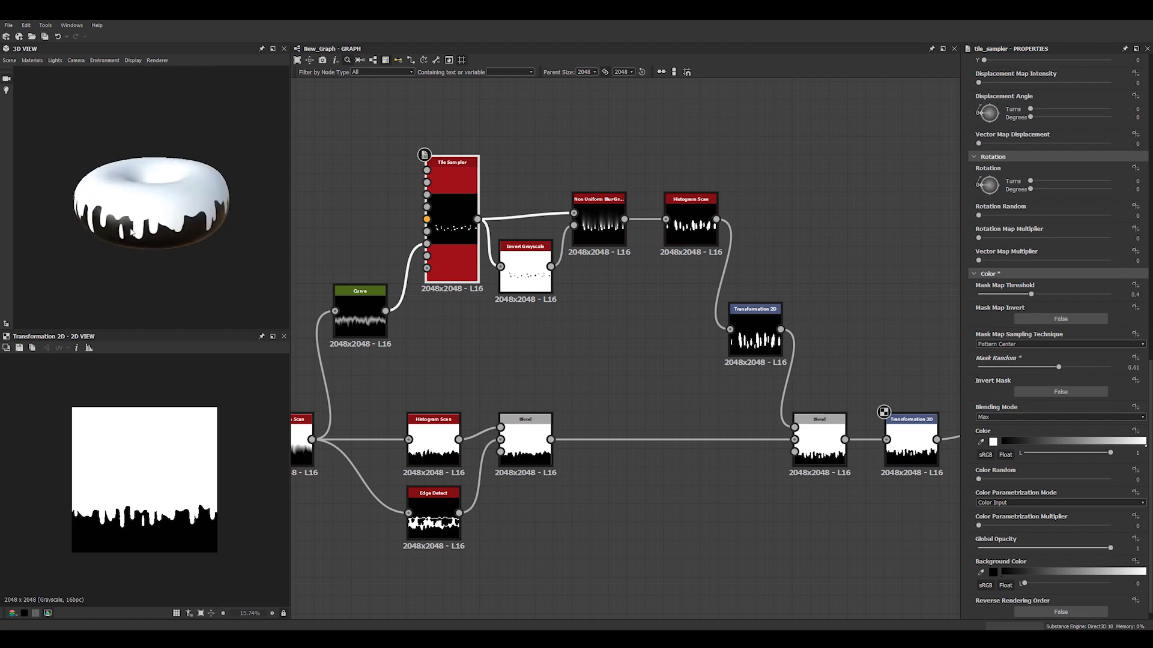
# - Examine the node network from the original drip mask through to the final Transformation 2D's combined mask
pyautogui.moveTo(856, 276); pyautogui.dragTo(745, 229, button='middle')
pyautogui.scroll(-5, 781, 336)
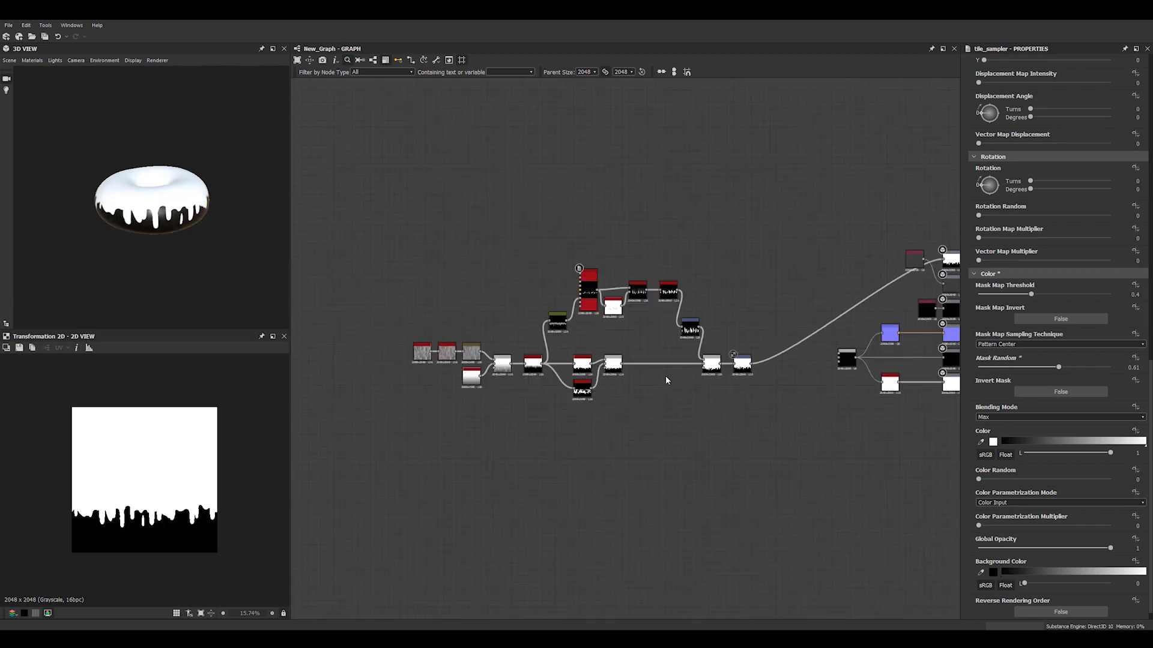
pyautogui.moveTo(826, 409); pyautogui.dragTo(645, 398, button='middle')
pyautogui.moveTo(635, 195); pyautogui.dragTo(826, 453)
pyautogui.moveTo(808, 446); pyautogui.dragTo(670, 420, button='middle')
pyautogui.moveTo(531, 341); pyautogui.dragTo(914, 352)
pyautogui.moveTo(510, 366); pyautogui.dragTo(702, 359, button='middle')
pyautogui.scroll(3, 702, 359)
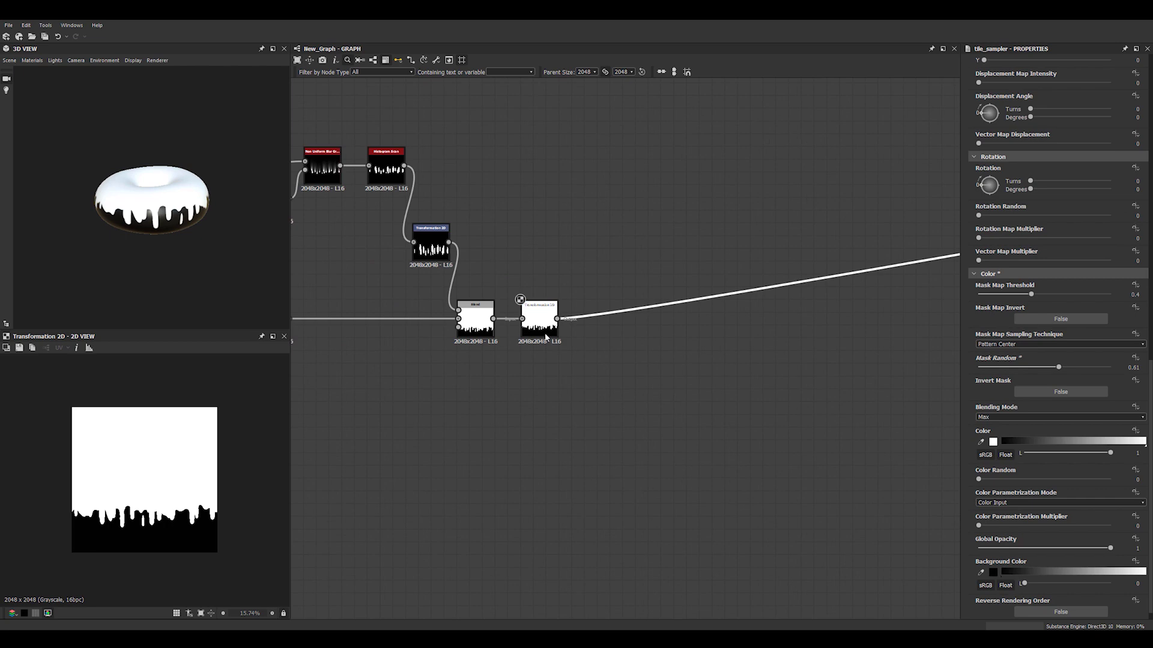
pyautogui.click(539, 321)
pyautogui.click(686, 407)
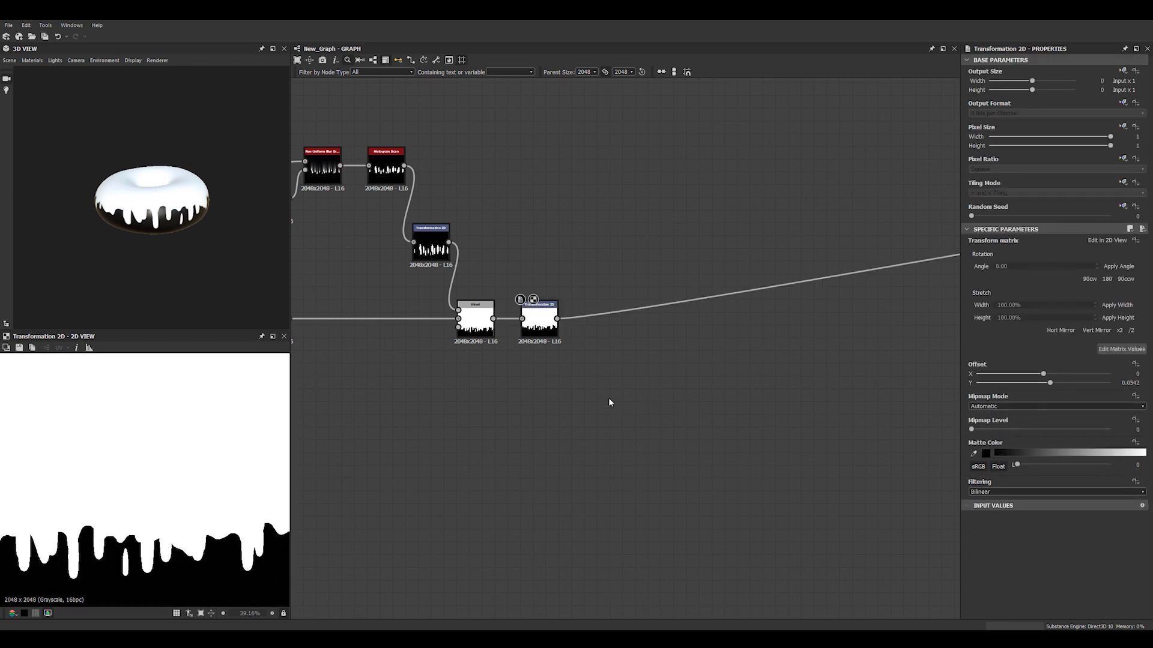
pyautogui.moveTo(425, 401); pyautogui.dragTo(465, 421, button='middle')
pyautogui.moveTo(348, 424); pyautogui.dragTo(729, 406, button='middle')
pyautogui.scroll(3, 698, 343)
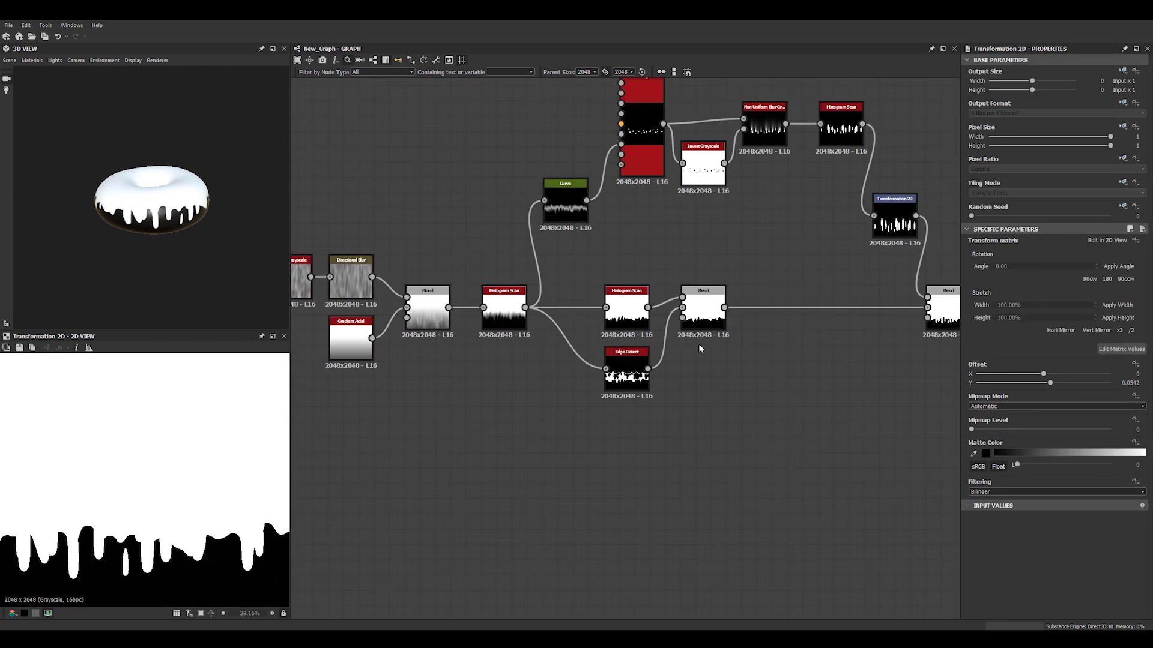
pyautogui.moveTo(870, 403); pyautogui.dragTo(454, 420, button='middle')
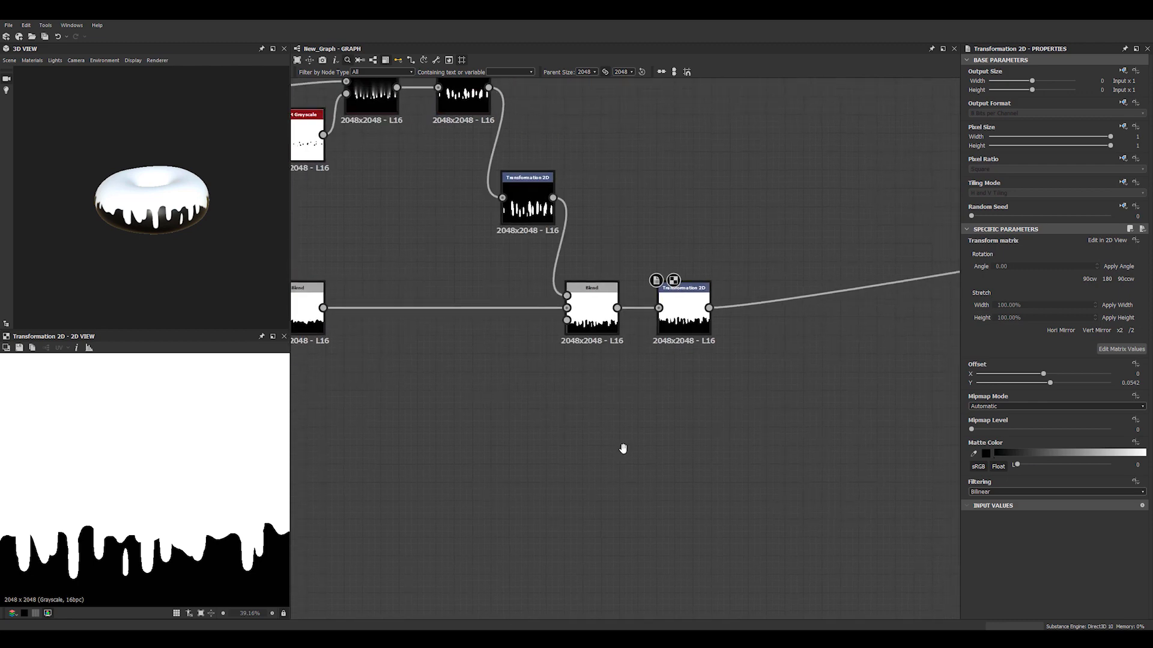
# - Add a Blend node after the final Transformation 2D, space it farther along, and feed the same mask into its foreground
pyautogui.moveTo(623, 448); pyautogui.dragTo(402, 488, button='middle')
pyautogui.click(470, 356)
pyautogui.press('space')
pyautogui.write('blend')
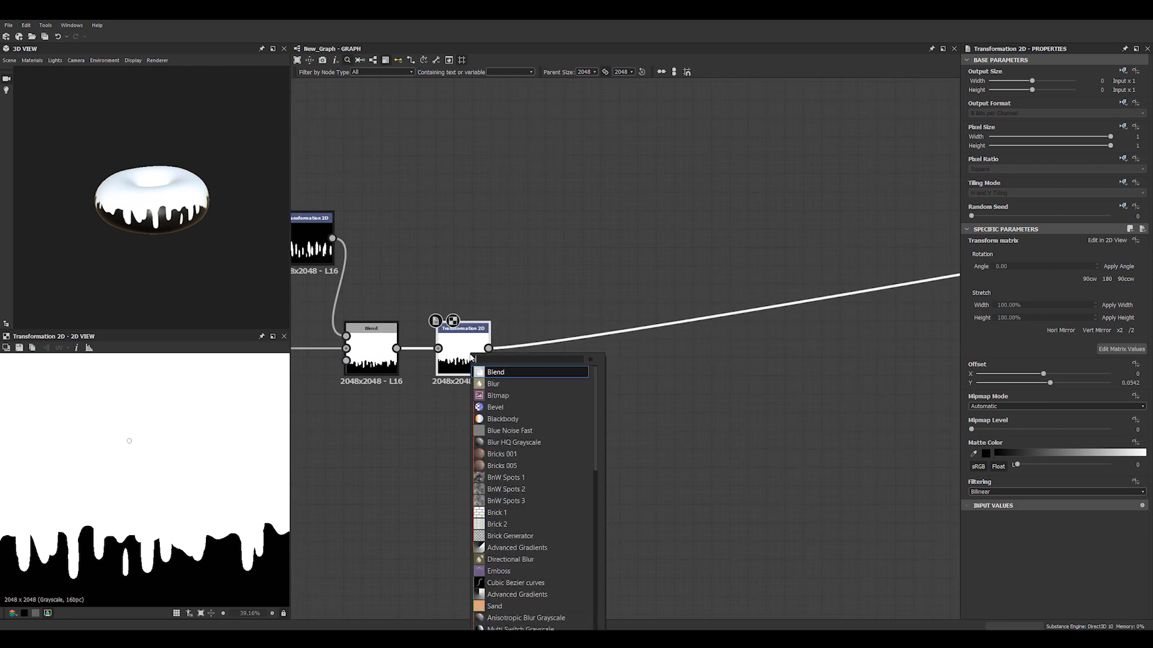
pyautogui.press('Return')
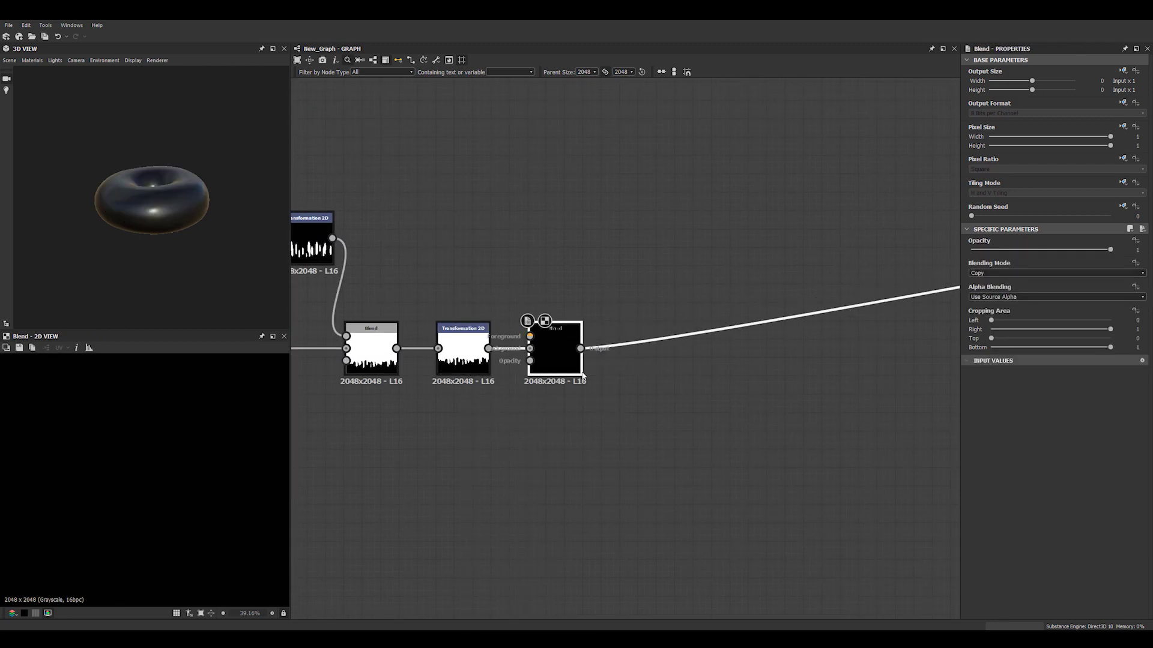
pyautogui.moveTo(559, 368); pyautogui.dragTo(688, 362)
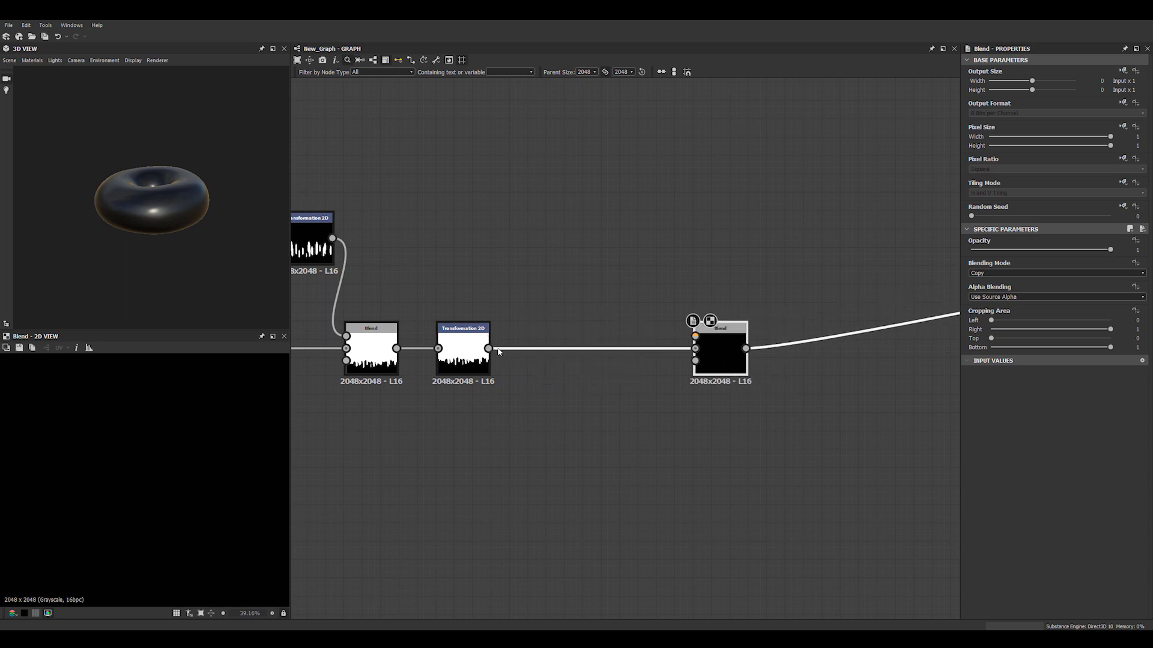
pyautogui.moveTo(644, 316); pyautogui.dragTo(694, 336)
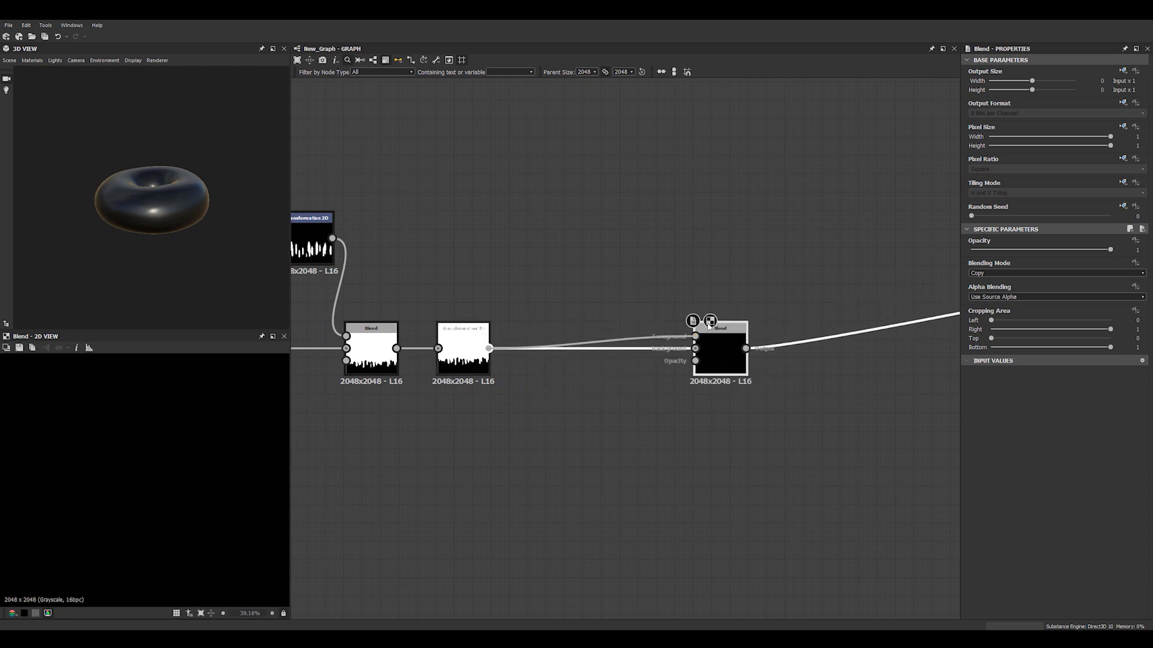
# - Insert an Edge Detect on the Blend's background link with Invert True, Edge Width 1.48 and Edge Roundness 3.3
pyautogui.press('space')
pyautogui.write('edge')
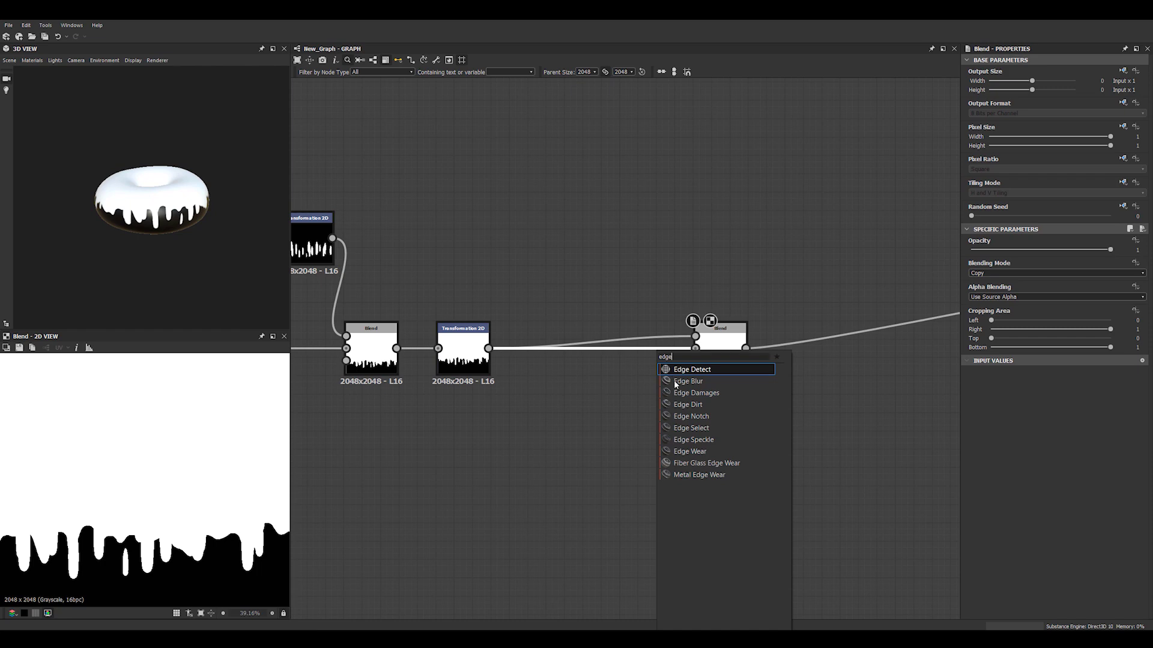
pyautogui.click(684, 369)
pyautogui.moveTo(591, 351); pyautogui.dragTo(591, 409)
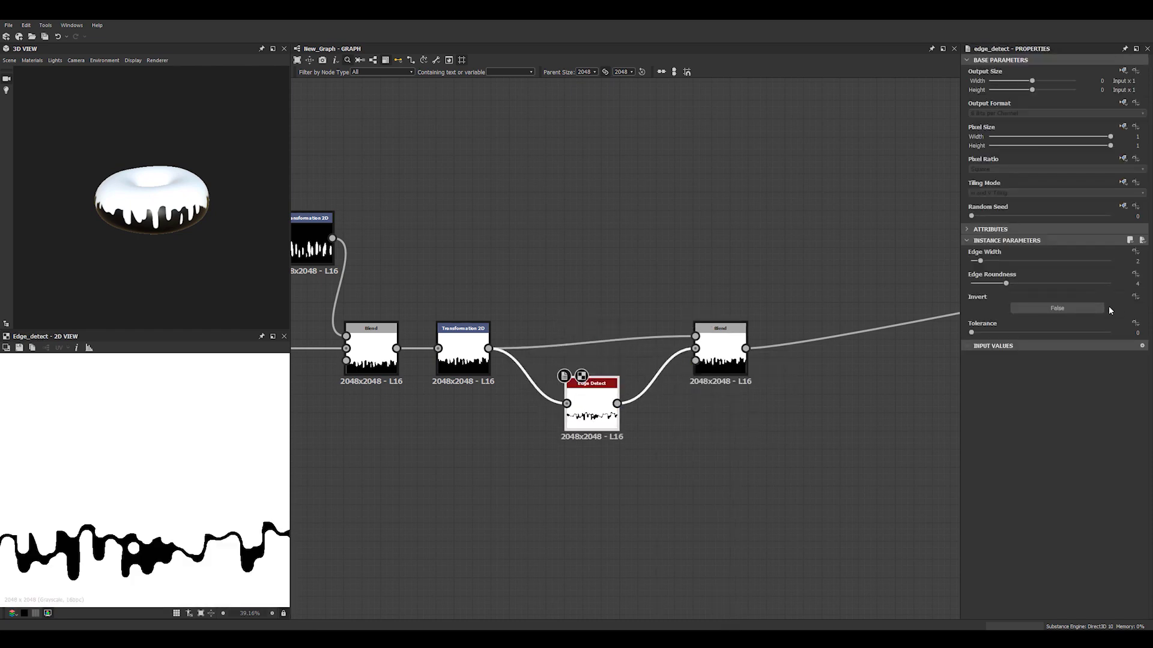
pyautogui.click(1051, 310)
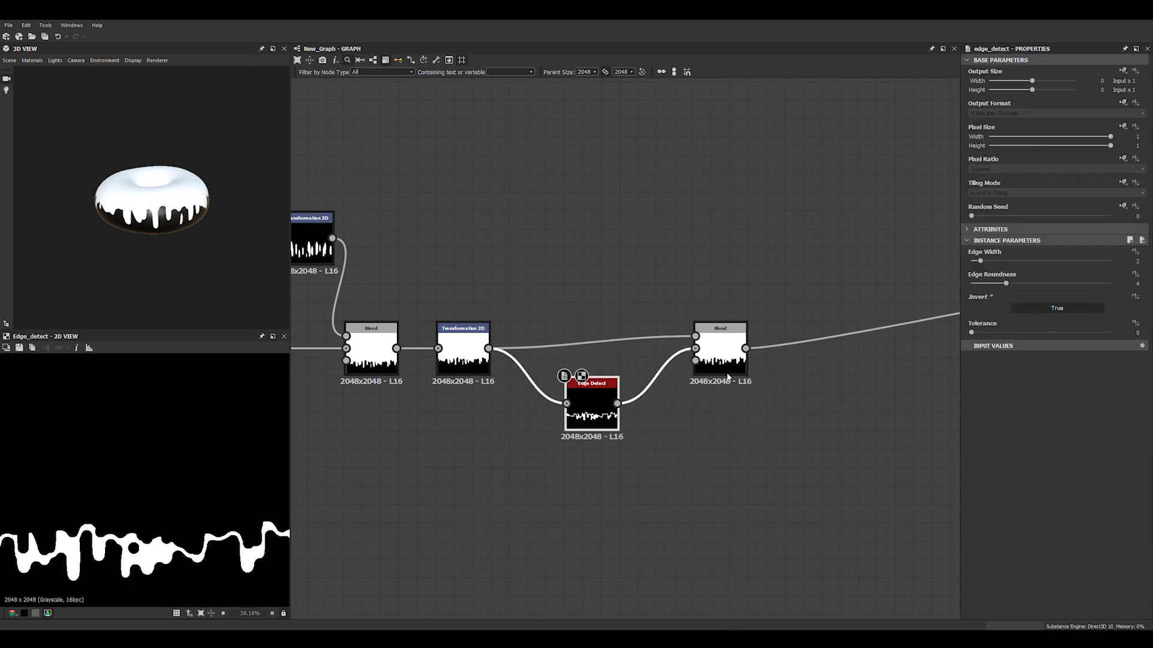
pyautogui.moveTo(979, 263); pyautogui.dragTo(999, 284)
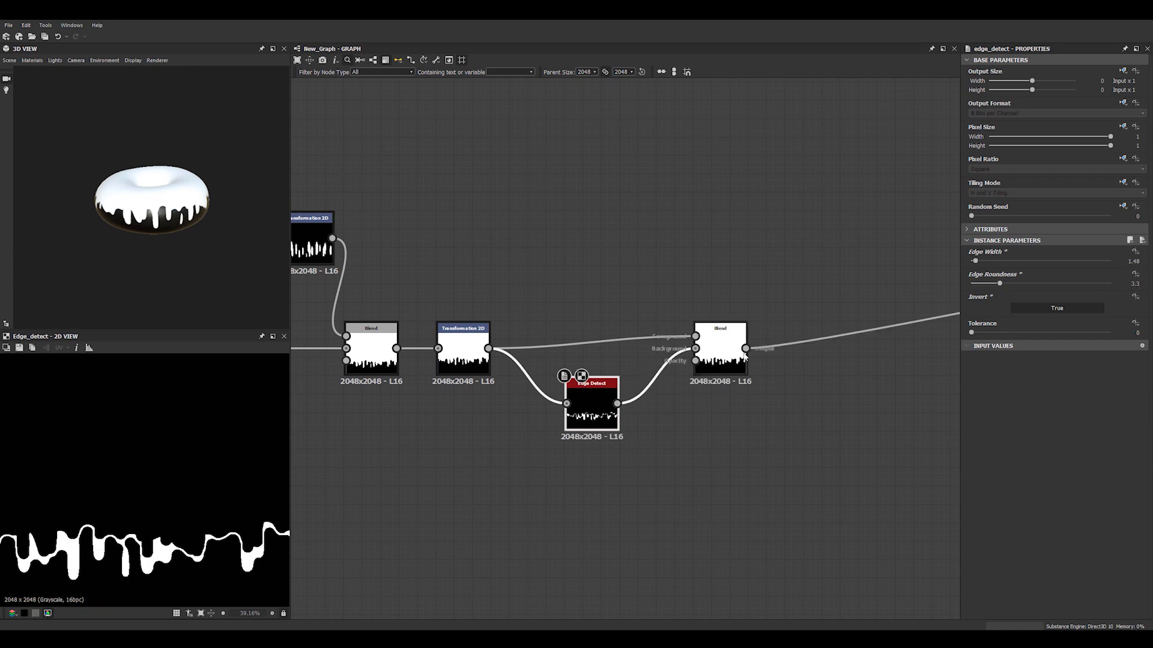
# - Set the last Blend's blending mode to Add (Linear Dodge) and inspect the merged drips up close
pyautogui.click(721, 352)
pyautogui.click(993, 272)
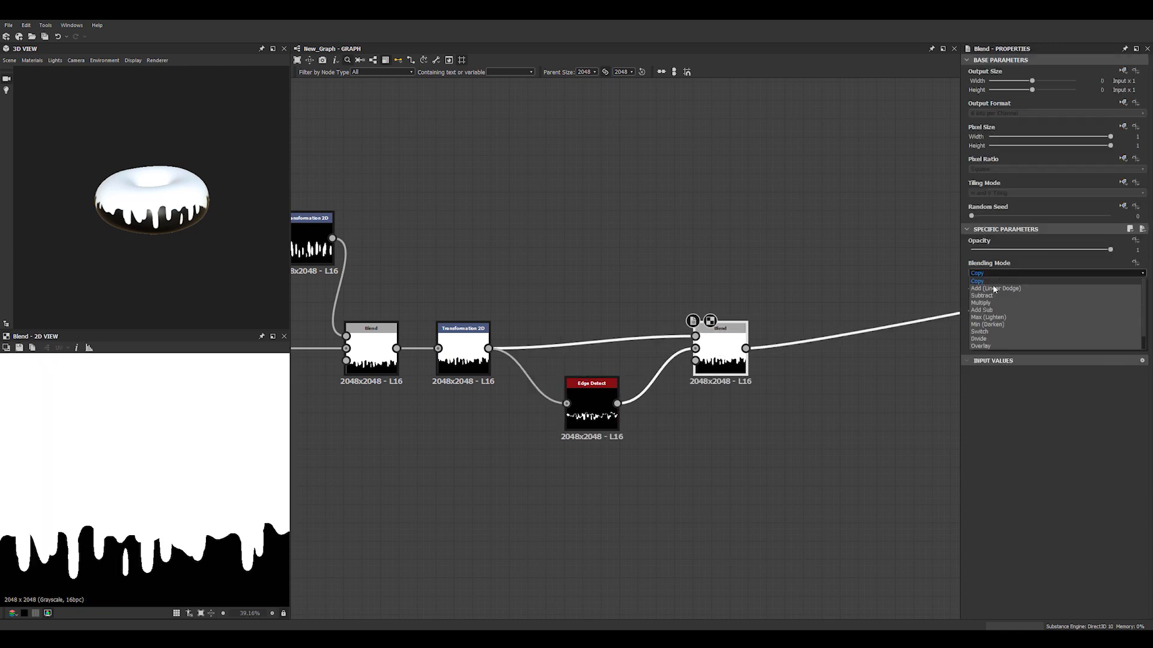
pyautogui.click(986, 289)
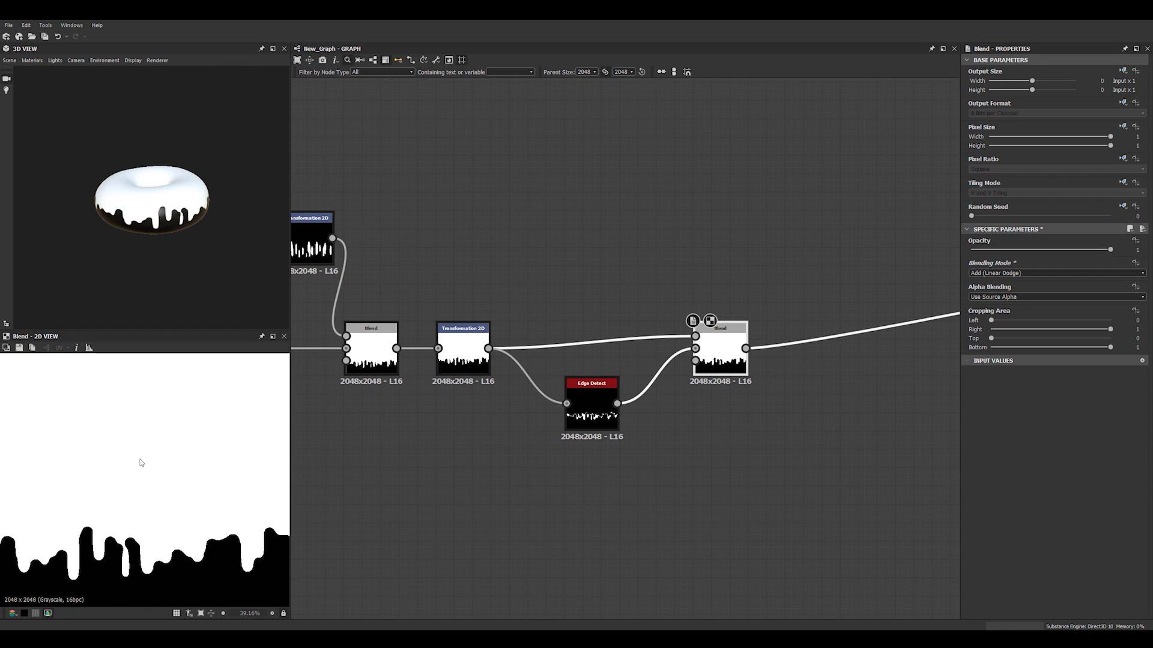
pyautogui.scroll(5, 141, 463)
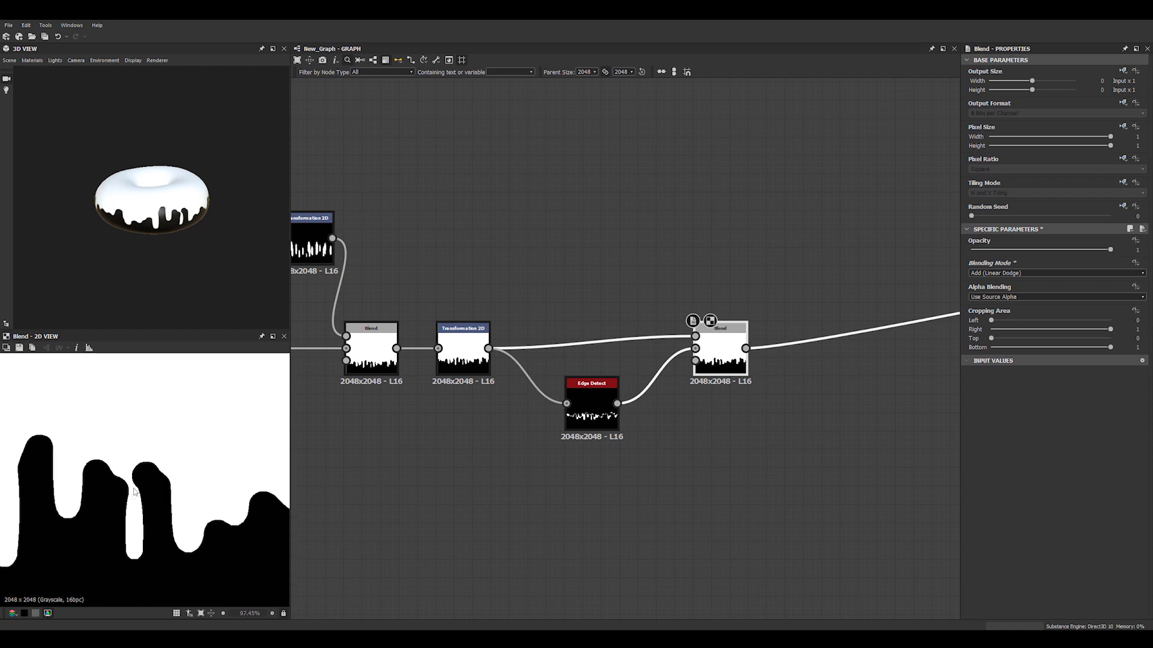
pyautogui.moveTo(419, 475); pyautogui.dragTo(517, 466, button='middle')
pyautogui.click(485, 244)
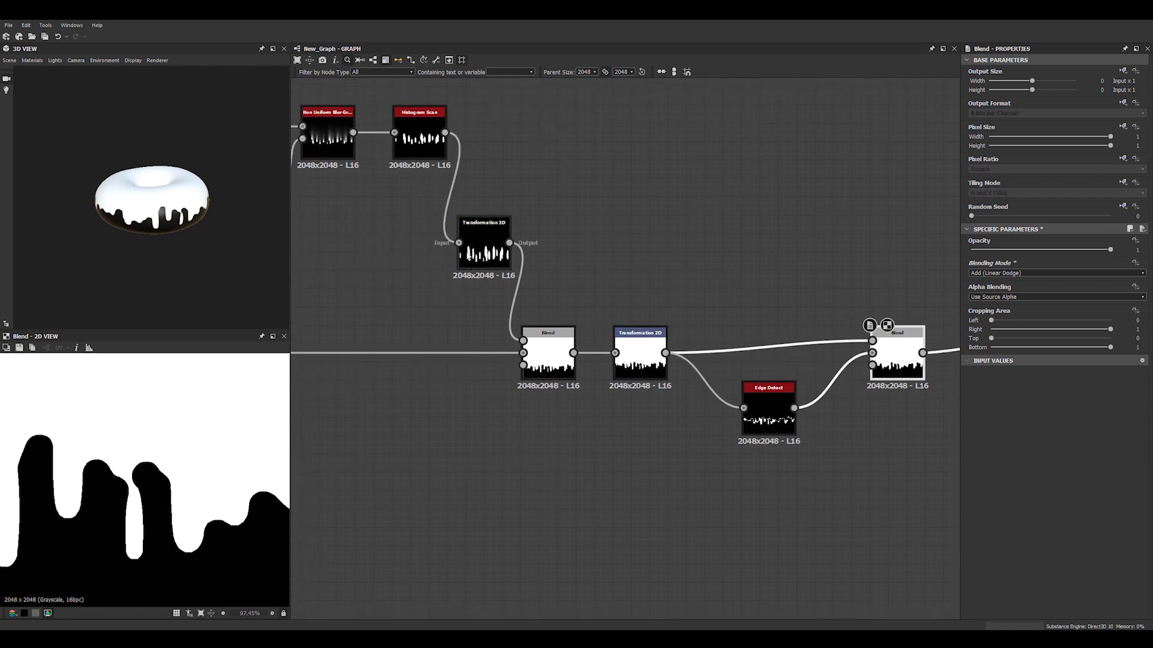
pyautogui.scroll(-8, 160, 411)
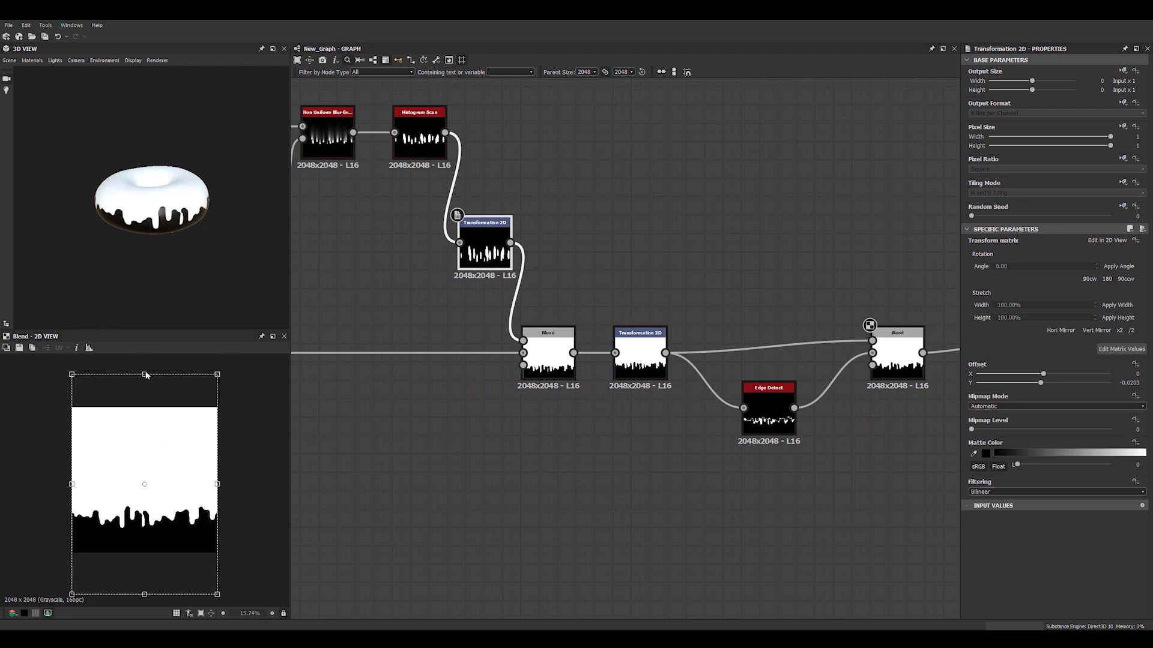
pyautogui.moveTo(143, 376); pyautogui.dragTo(146, 376)
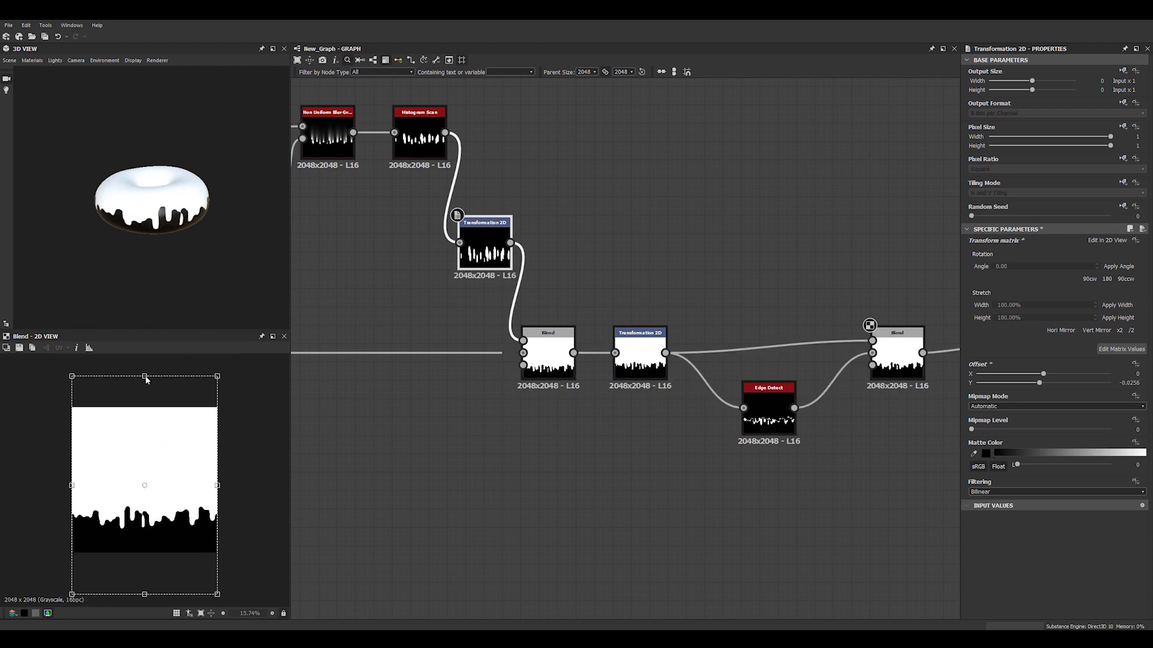
pyautogui.hotkey('ctrl', 'z')
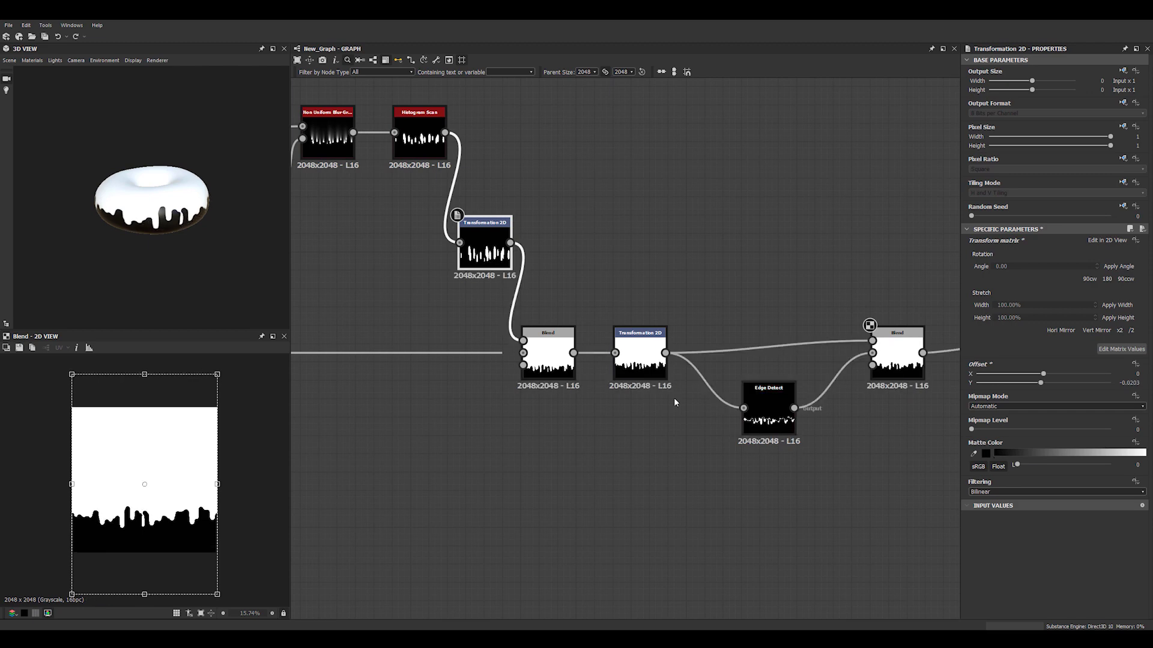
# - Adjust the last Edge Detect to Edge Width 1.58 and Edge Roundness 3.82 for smoother drip edges
pyautogui.moveTo(545, 418); pyautogui.dragTo(482, 423, button='middle')
pyautogui.scroll(3, 699, 427)
pyautogui.click(711, 409)
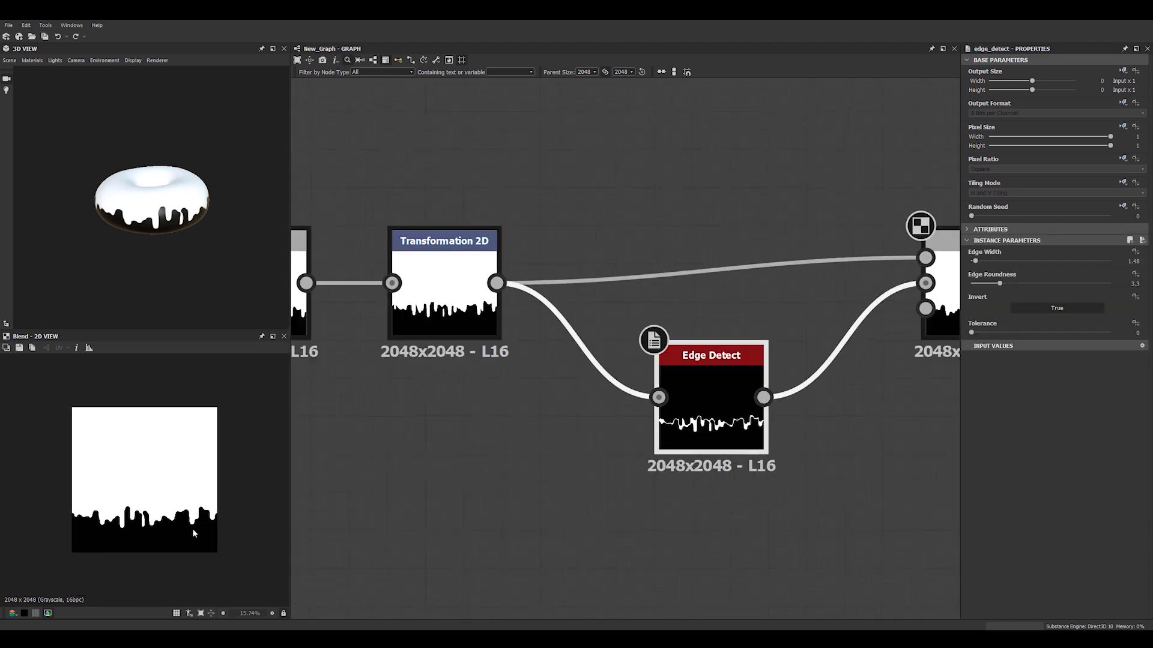
pyautogui.moveTo(977, 262); pyautogui.dragTo(977, 264)
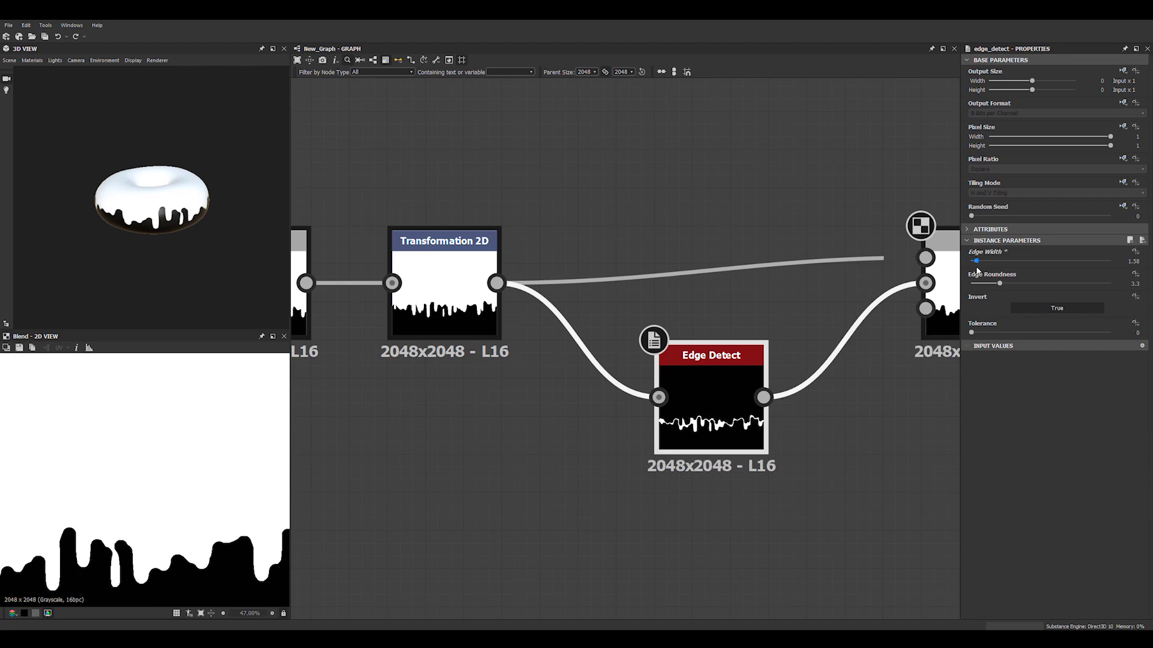
pyautogui.moveTo(997, 283)
pyautogui.mouseDown()
pyautogui.moveTo(1018, 282)
pyautogui.moveTo(1005, 288)
pyautogui.mouseUp()
pyautogui.scroll(-3, 799, 329)
pyautogui.moveTo(738, 349); pyautogui.dragTo(639, 363, button='middle')
pyautogui.press('f')
pyautogui.scroll(2, 142, 489)
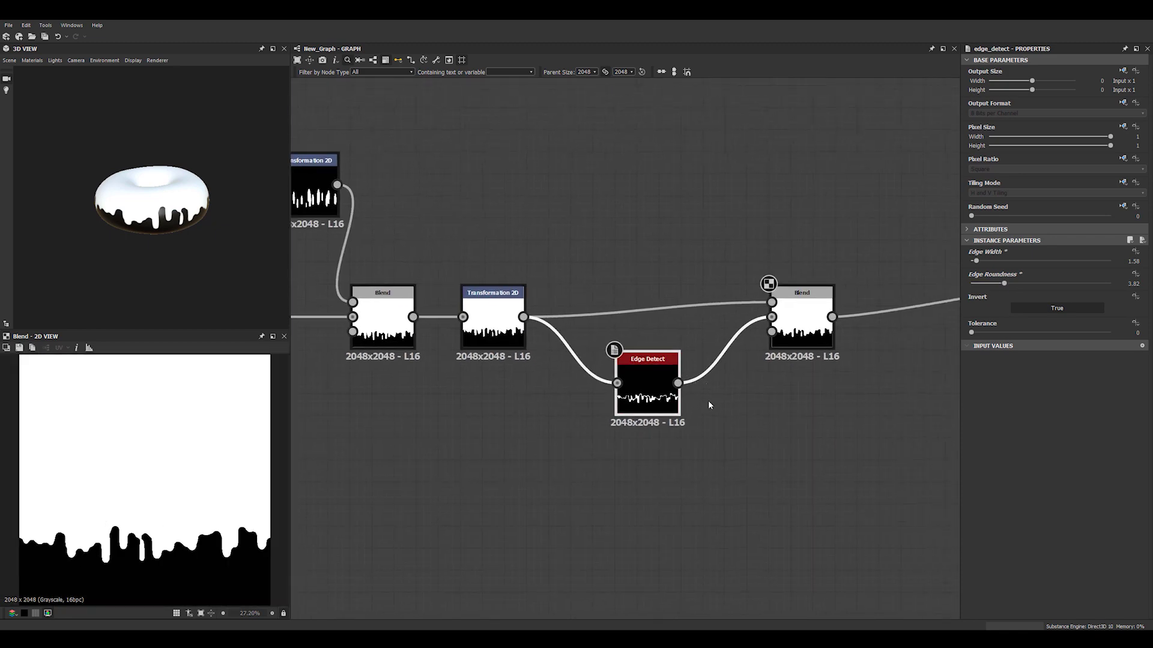
# - Set the Tile Sampler's Random Seed to 5 for a different drip distribution and check it on the donut
pyautogui.moveTo(708, 401); pyautogui.dragTo(871, 416, button='middle')
pyautogui.scroll(-1, 640, 349)
pyautogui.scroll(-3, 558, 341)
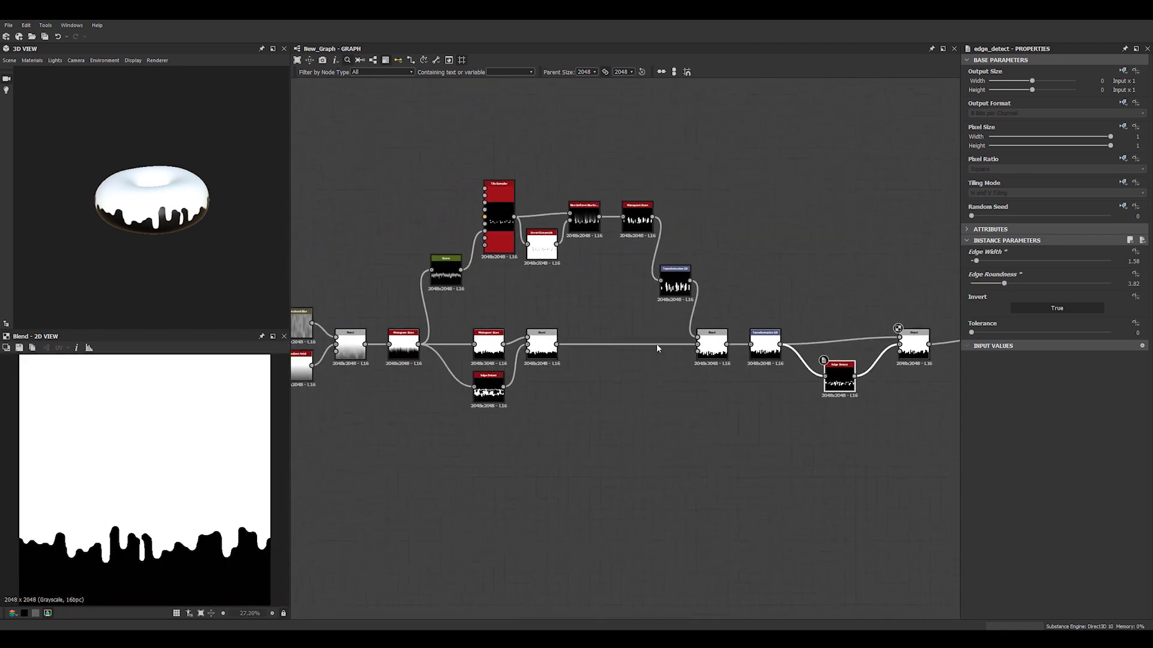
pyautogui.scroll(3, 479, 190)
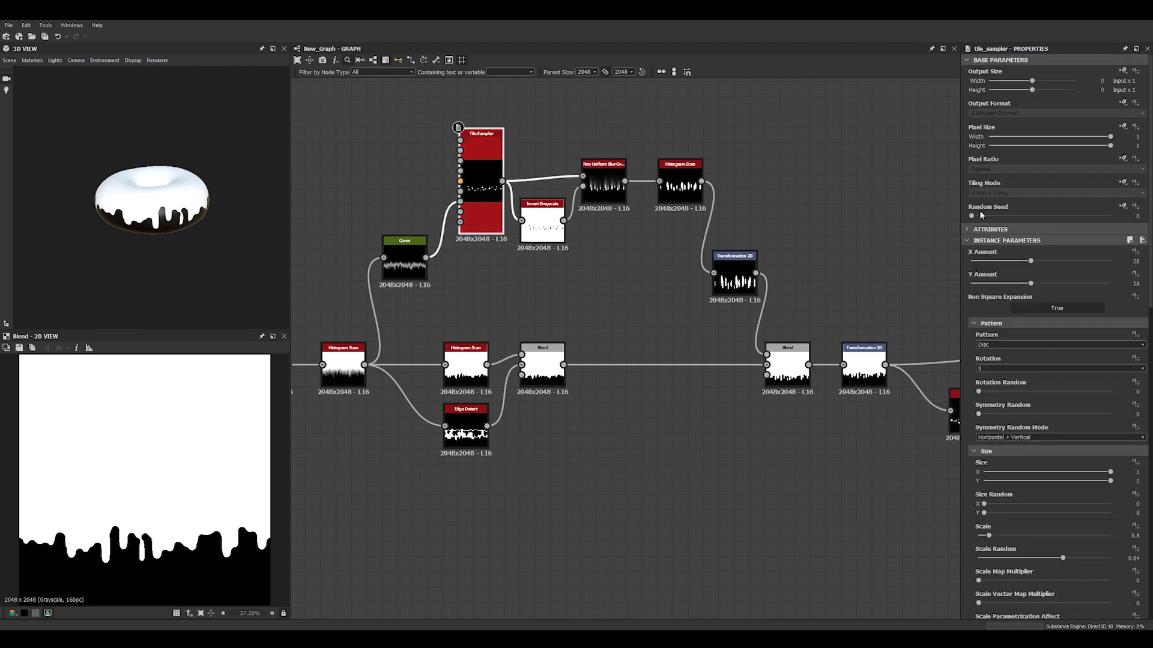
pyautogui.moveTo(971, 215); pyautogui.dragTo(983, 216)
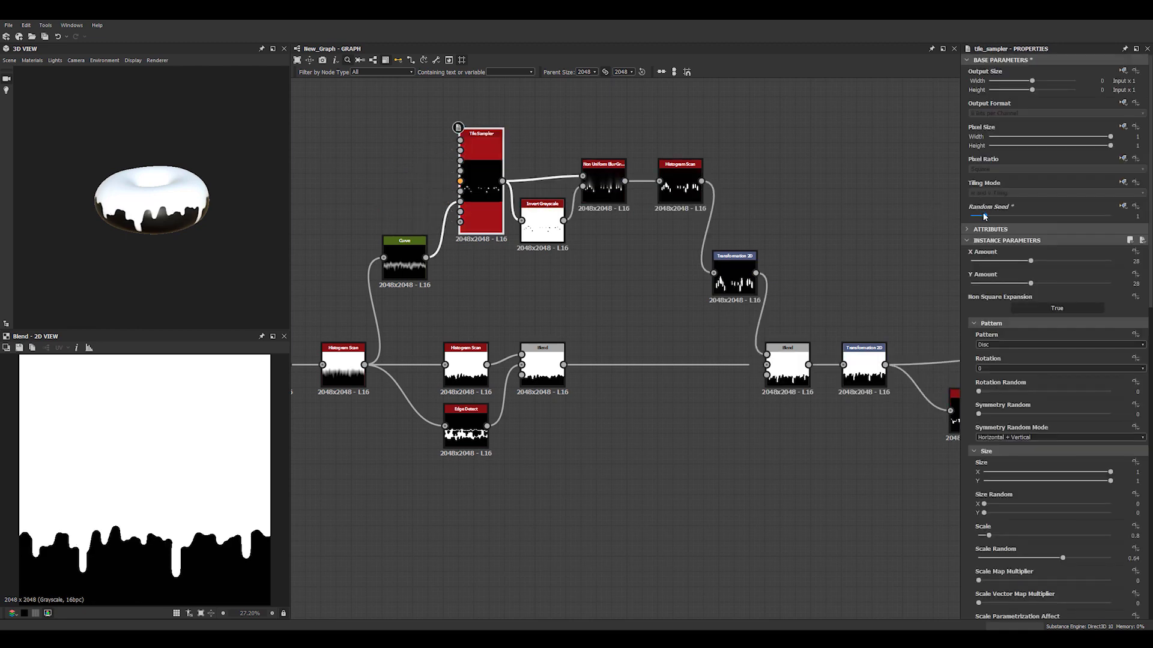
pyautogui.moveTo(991, 217)
pyautogui.mouseDown()
pyautogui.moveTo(1000, 218)
pyautogui.moveTo(988, 218)
pyautogui.mouseUp()
pyautogui.moveTo(729, 305); pyautogui.dragTo(648, 323, button='middle')
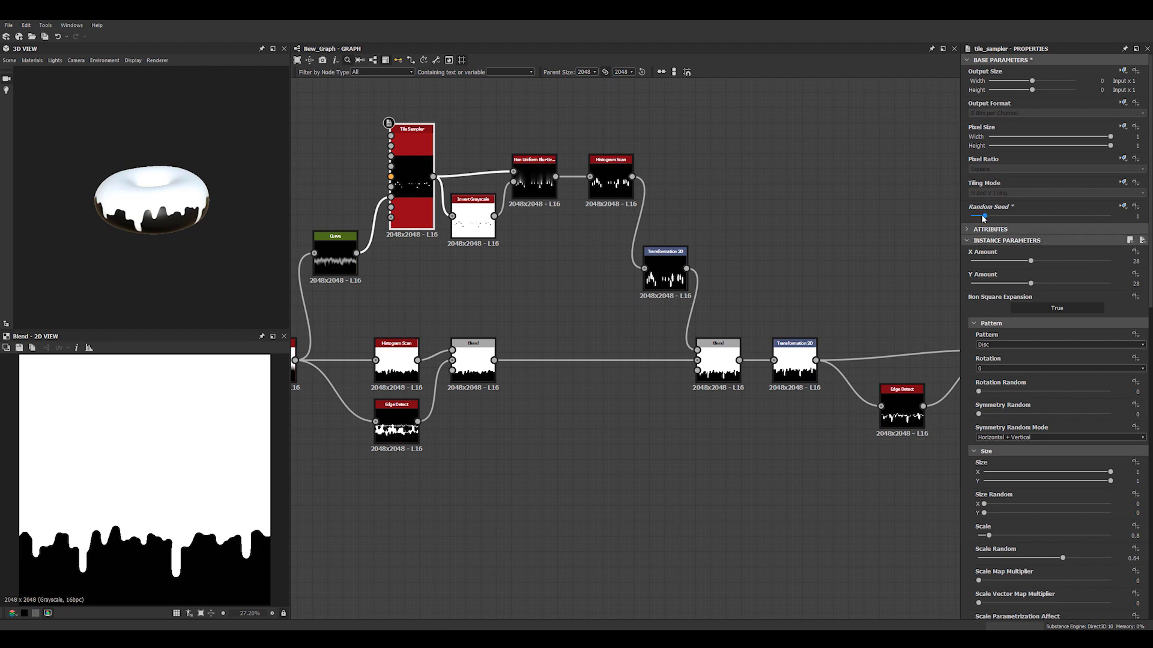
pyautogui.moveTo(1002, 221); pyautogui.dragTo(1040, 223)
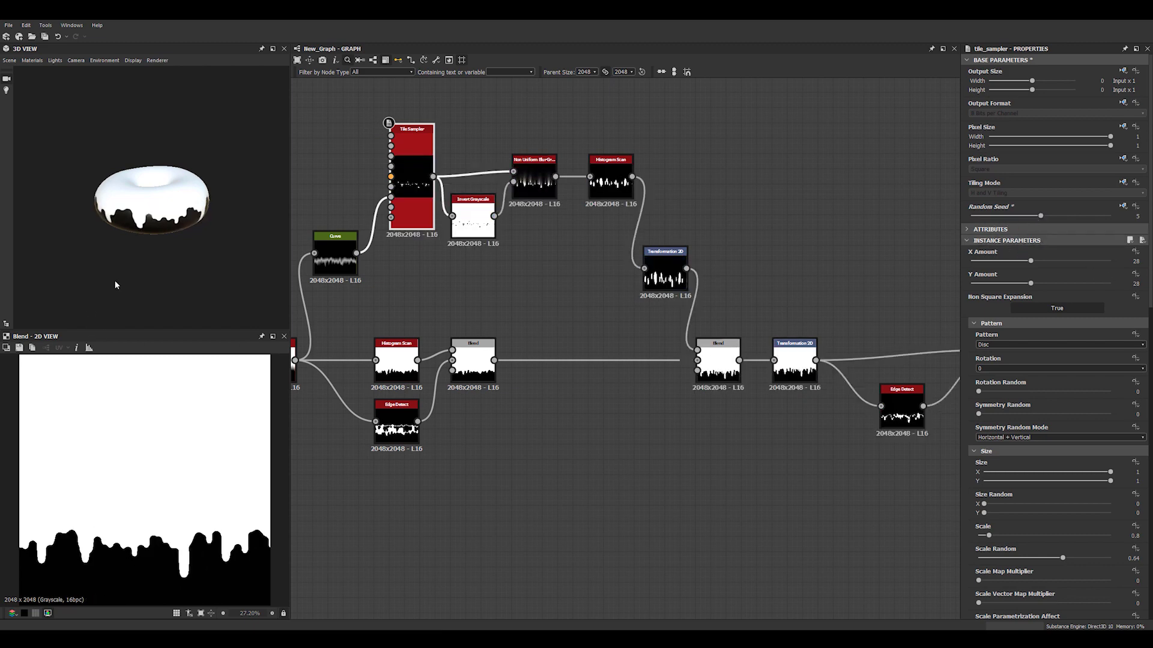
pyautogui.scroll(6, 718, 367)
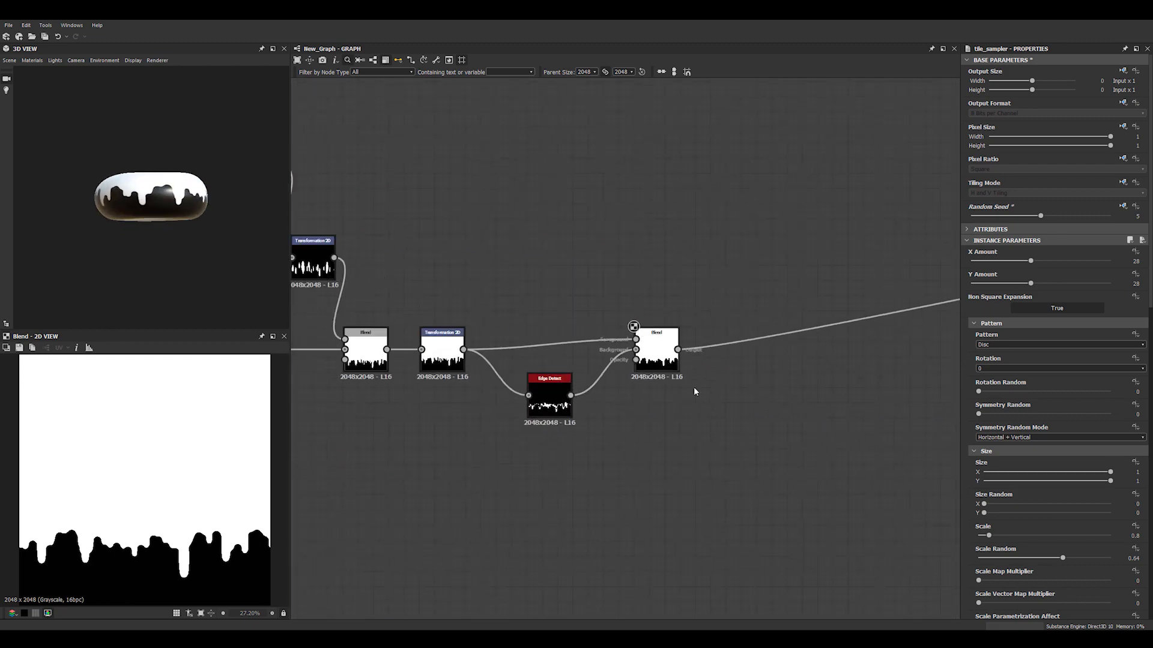
# - Insert a Directional Warp node after the final Blend that adds the Edge Detect result
pyautogui.click(634, 326)
pyautogui.scroll(-5, 636, 372)
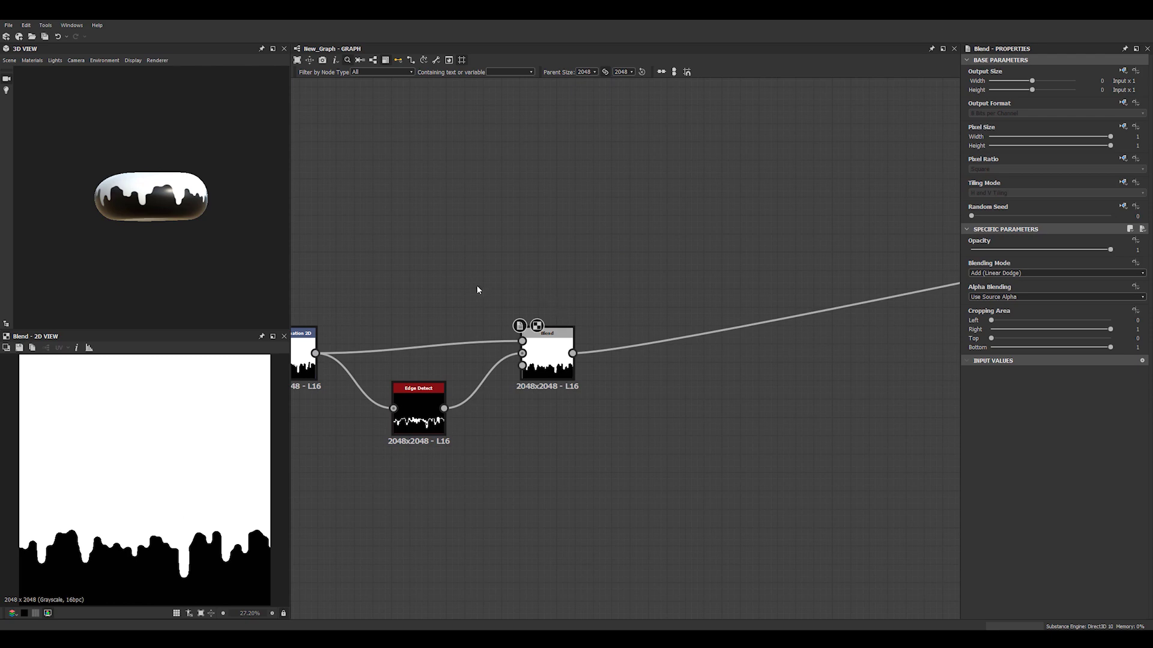
pyautogui.press('space')
pyautogui.press('Escape')
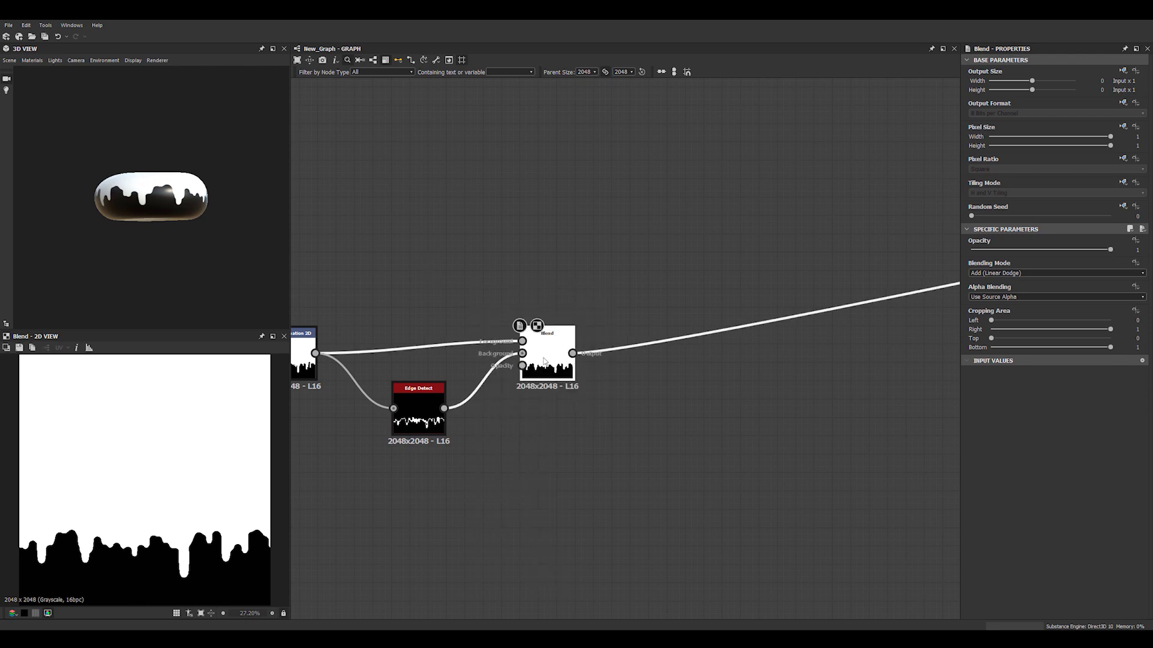
pyautogui.press('space')
pyautogui.write('dire')
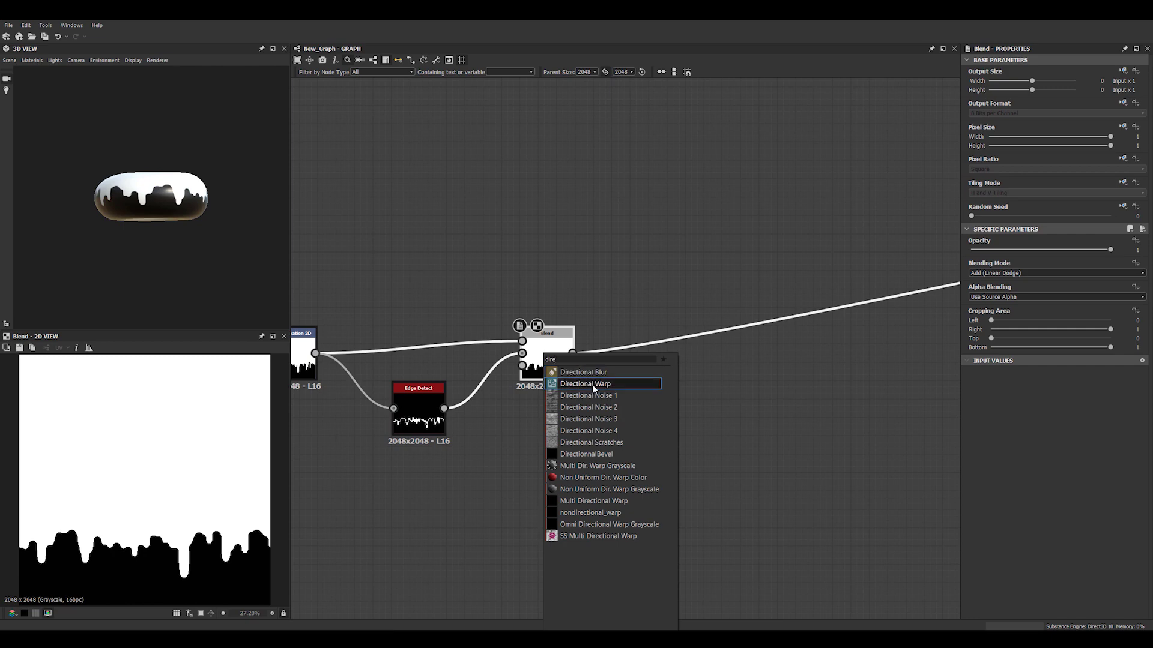
pyautogui.click(548, 384)
pyautogui.moveTo(535, 250); pyautogui.dragTo(489, 269, button='middle')
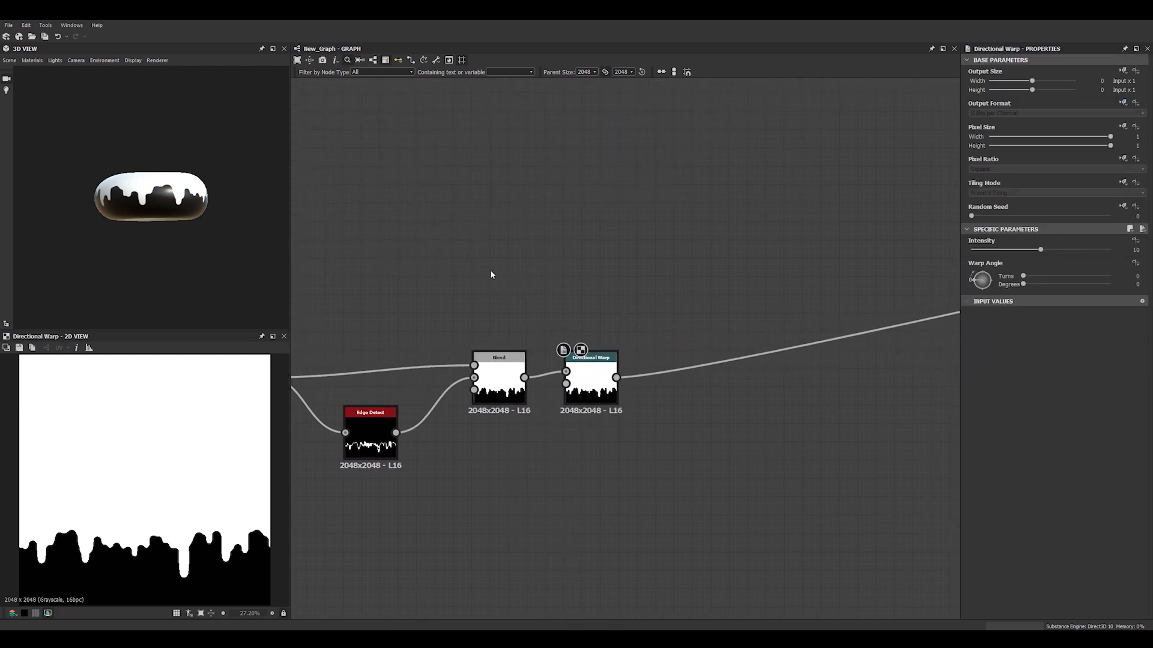
# - Add a Perlin Noise node above the final Blend and set its Scale to 6
pyautogui.press('space')
pyautogui.write('per')
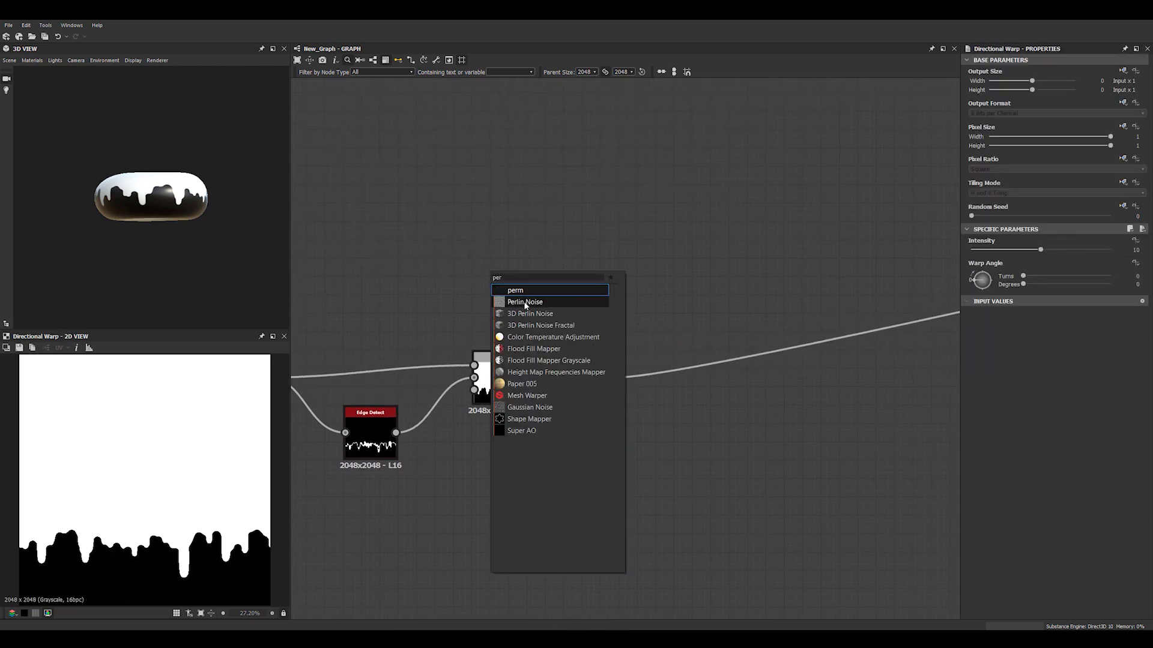
pyautogui.click(524, 303)
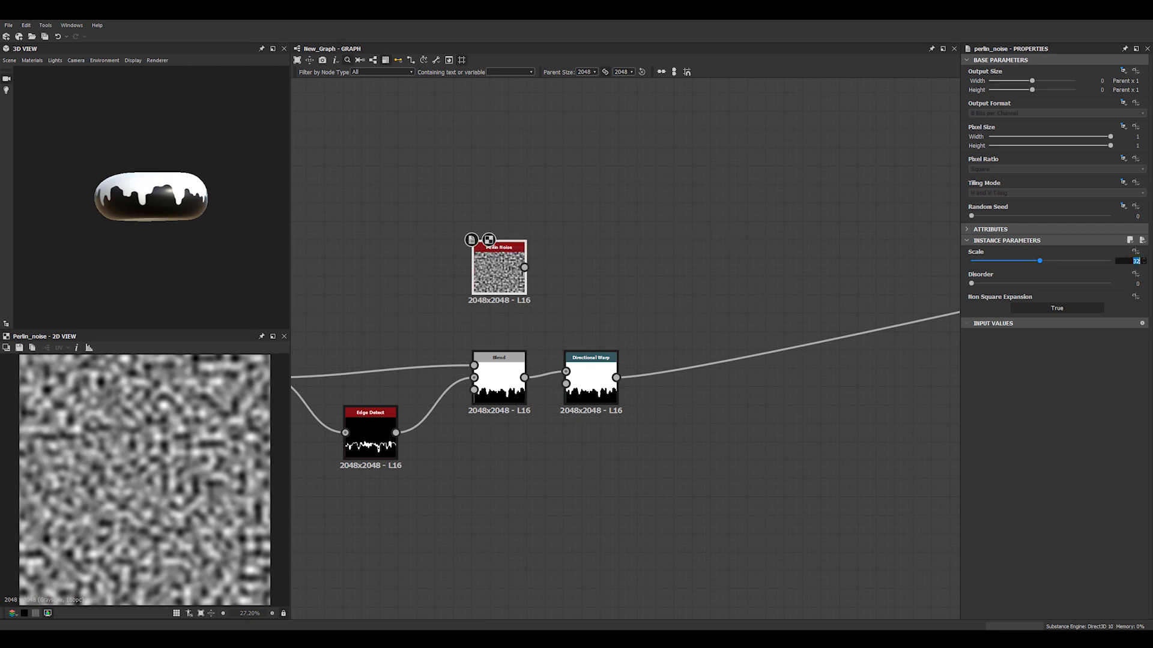
pyautogui.write('6')
pyautogui.press('Return')
pyautogui.moveTo(592, 283); pyautogui.dragTo(581, 272, button='middle')
pyautogui.scroll(2, 600, 359)
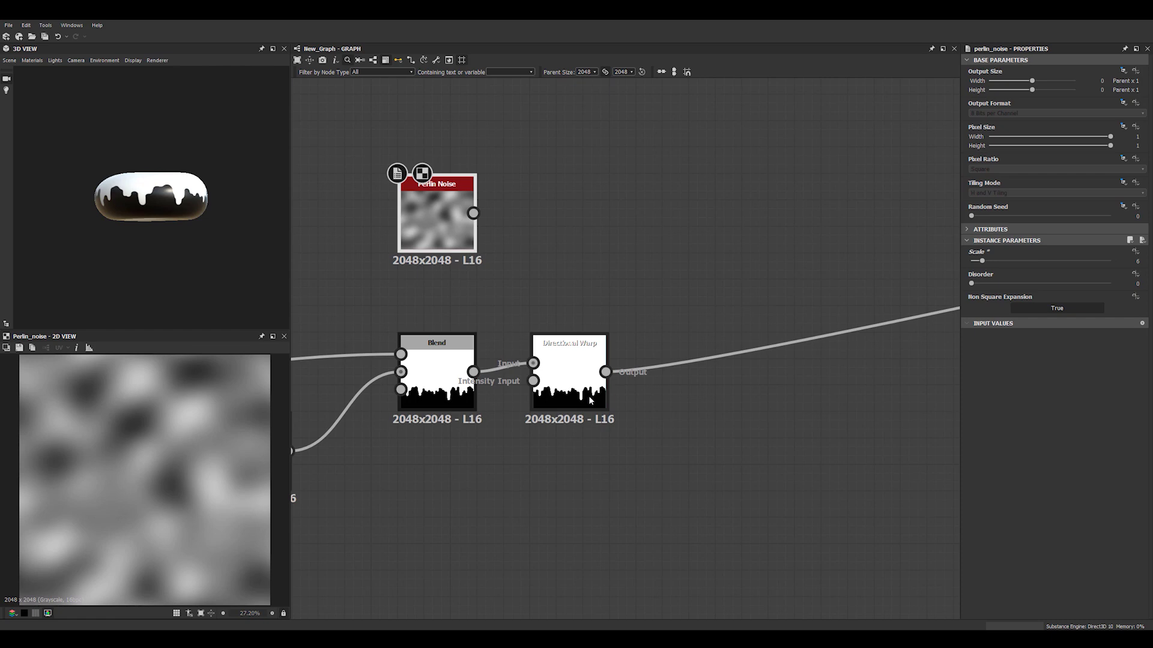
# - Connect the Perlin Noise to the Directional Warp's intensity input and set Warp Angle to 90 degrees with Intensity 40
pyautogui.doubleClick(588, 395)
pyautogui.moveTo(473, 214); pyautogui.dragTo(533, 381)
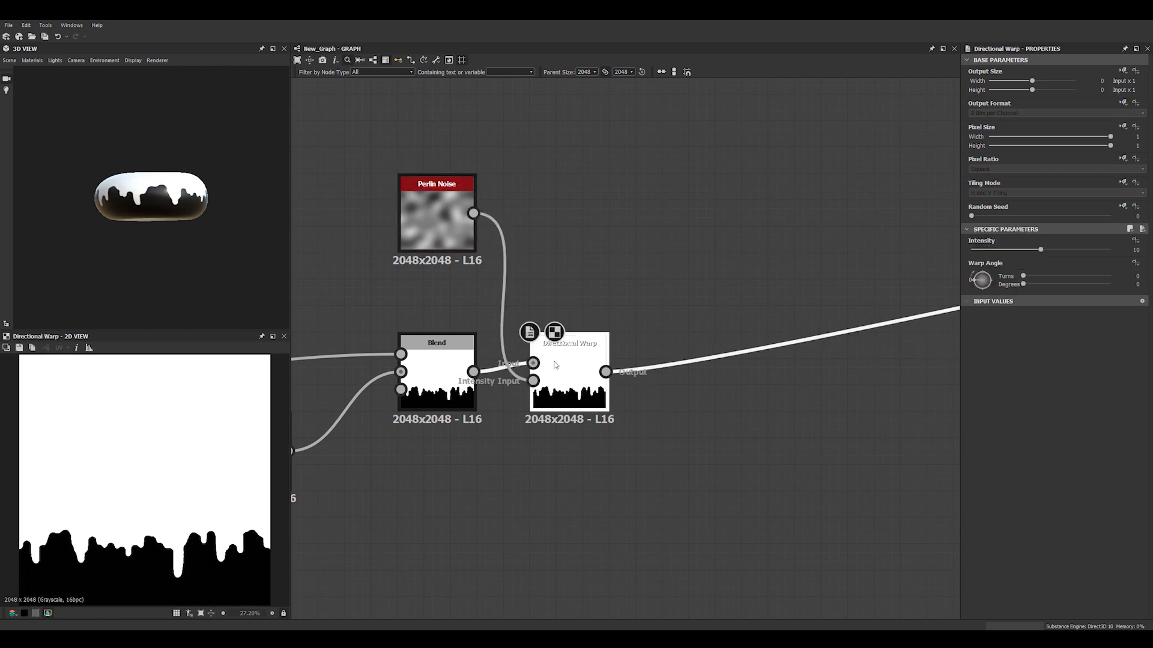
pyautogui.moveTo(975, 280); pyautogui.dragTo(987, 258)
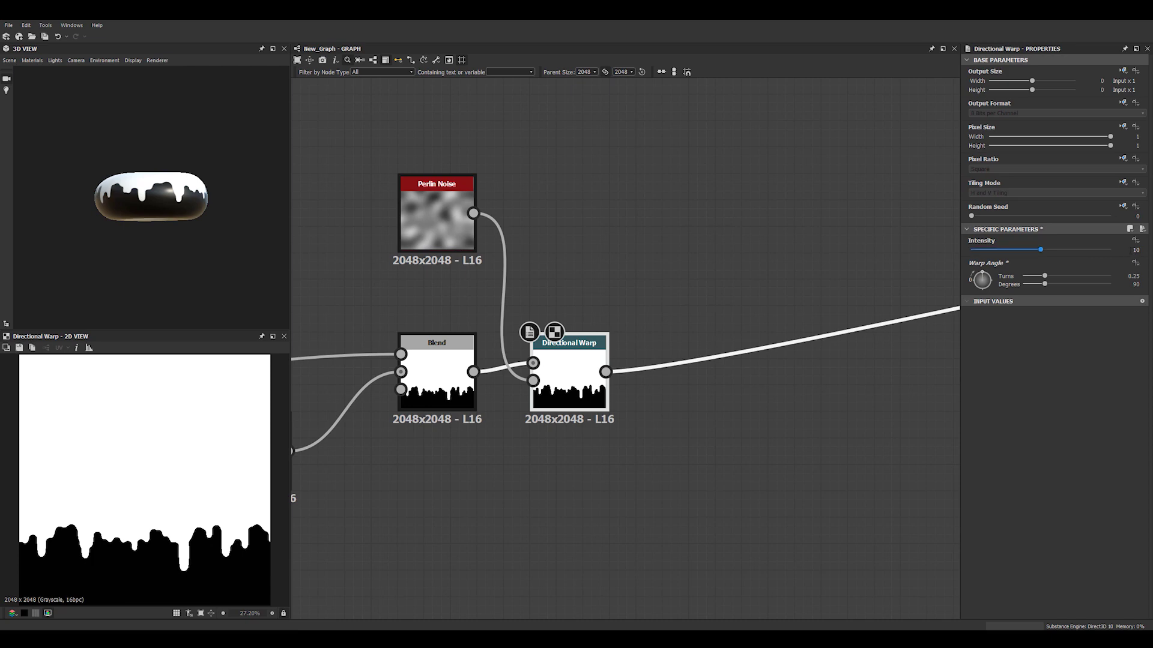
pyautogui.press('Return')
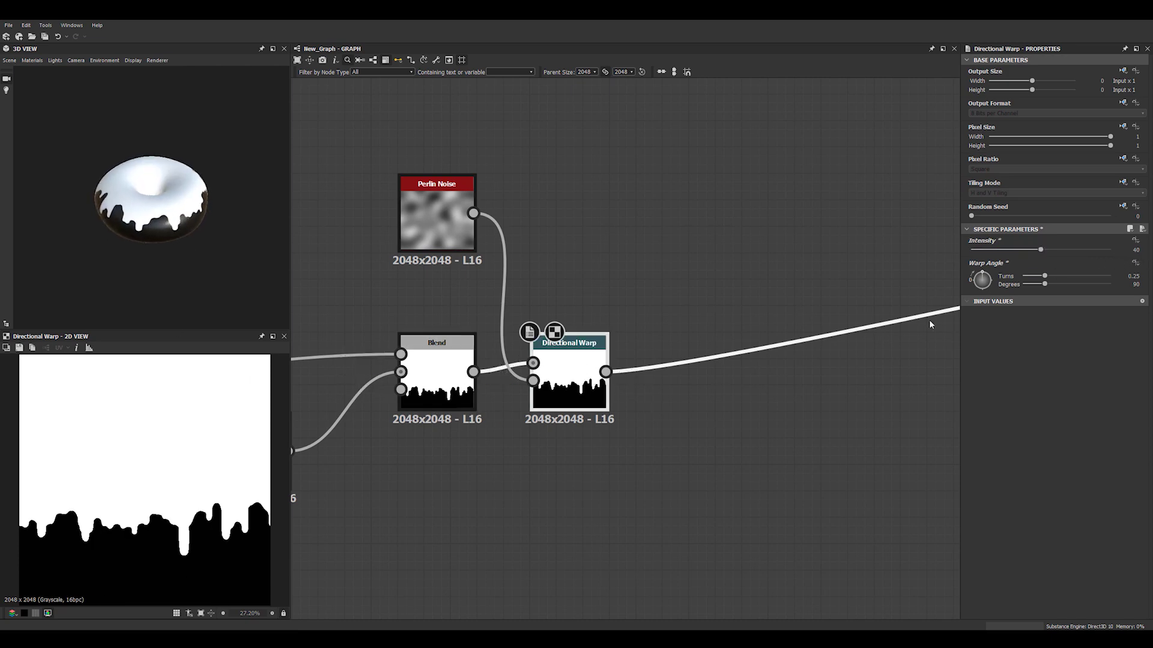
# - Set the Directional Warp's Warp Angle to 270 degrees and compare its mask with the preceding Blend
pyautogui.moveTo(988, 284); pyautogui.dragTo(983, 301)
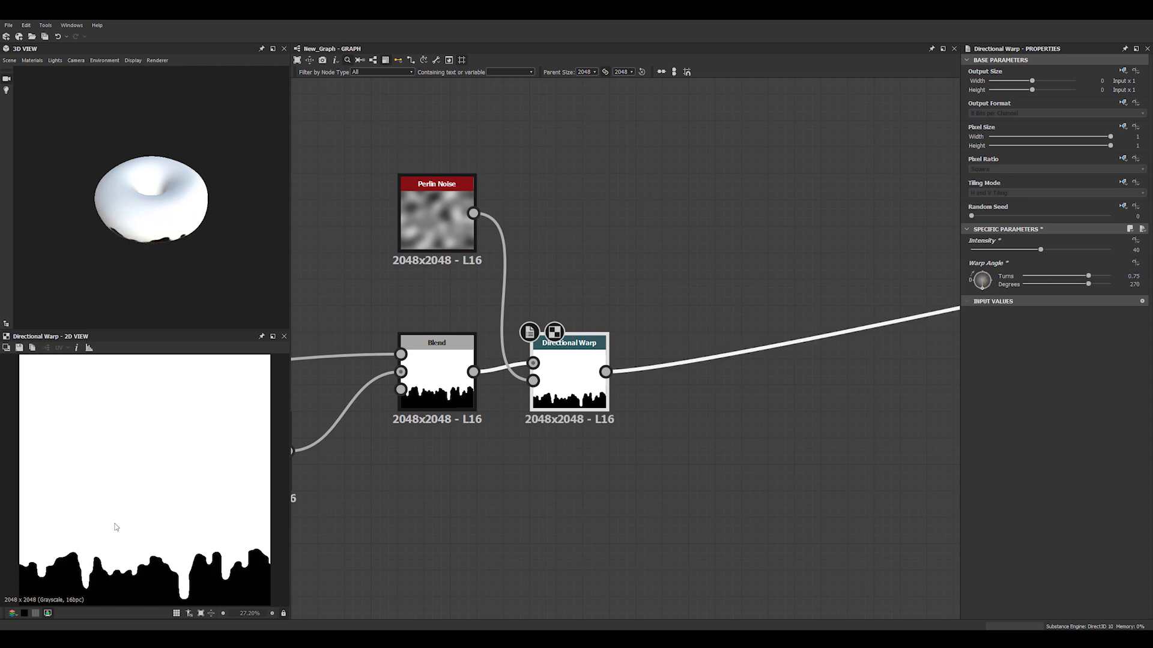
pyautogui.click(441, 413)
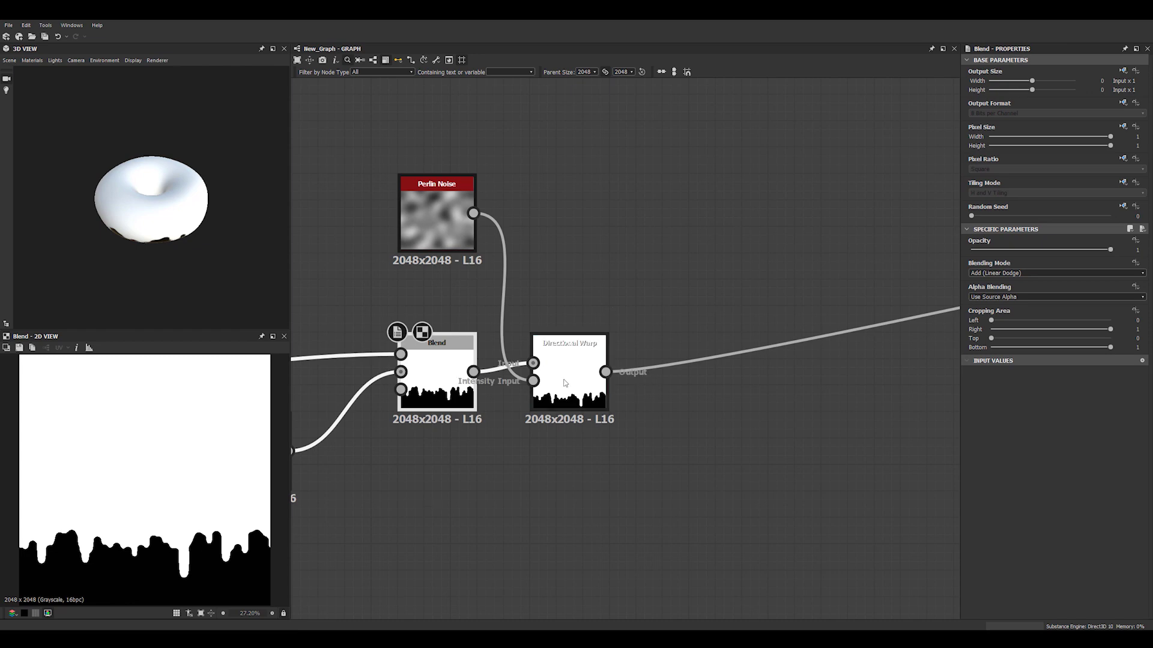
pyautogui.click(597, 388)
pyautogui.click(670, 424)
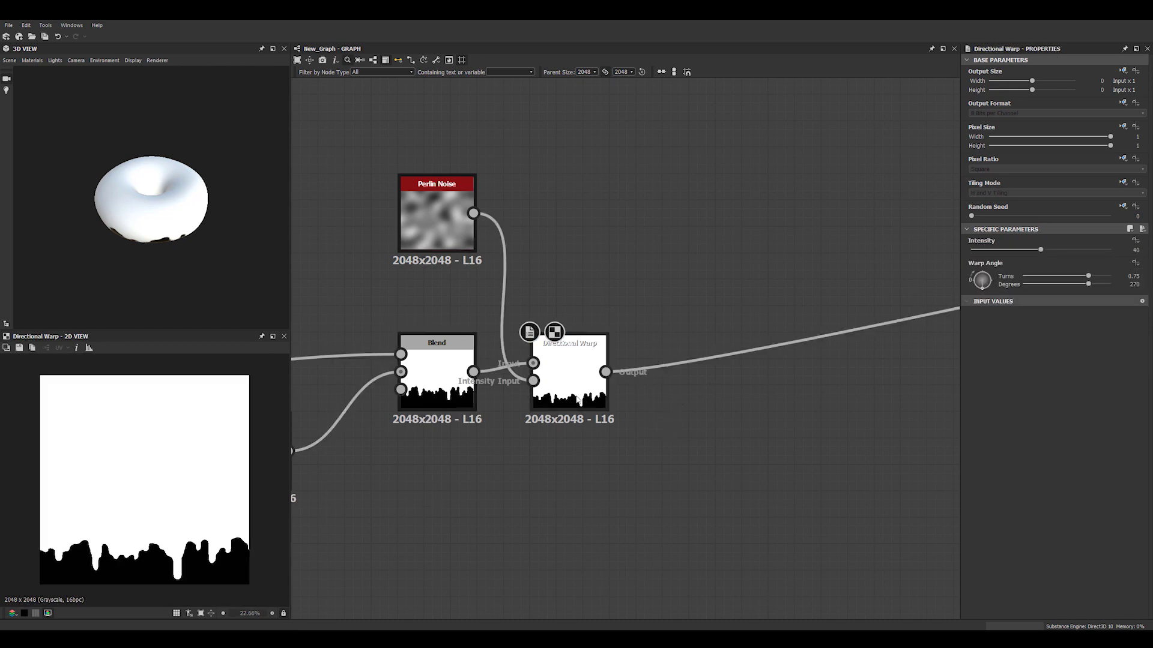
# - Insert a Transformation 2D after the Directional Warp and shift the drip mask upward with a Y offset of 0.13
pyautogui.moveTo(594, 464); pyautogui.dragTo(553, 452, button='middle')
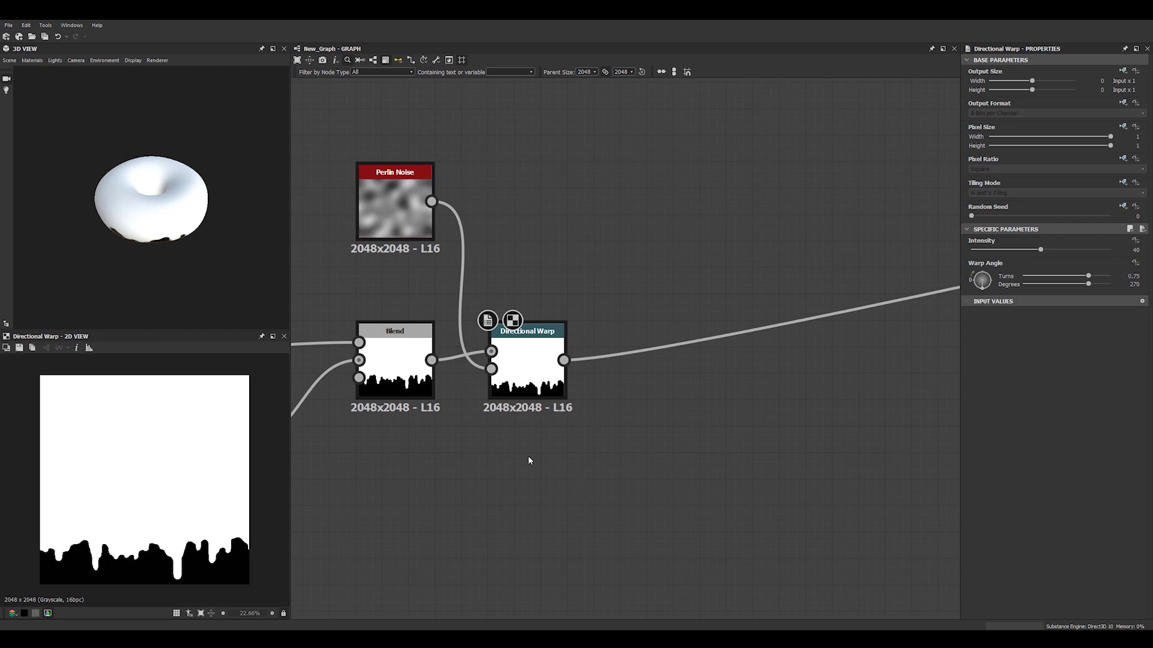
pyautogui.click(510, 380)
pyautogui.press('space')
pyautogui.write('tr')
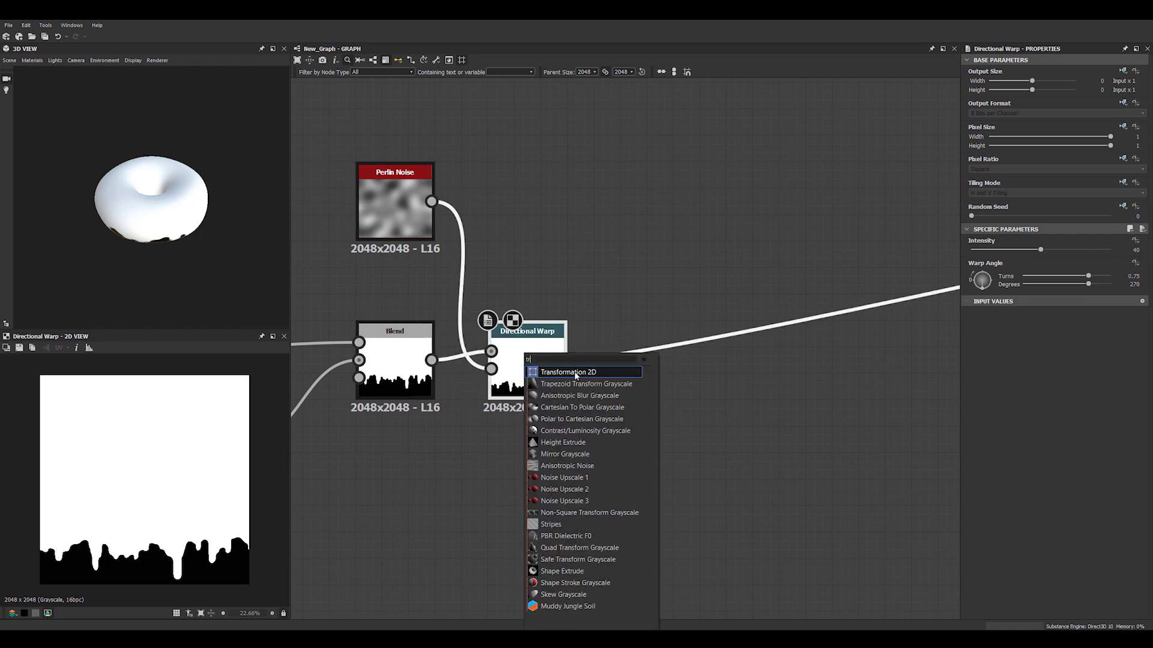
pyautogui.click(575, 373)
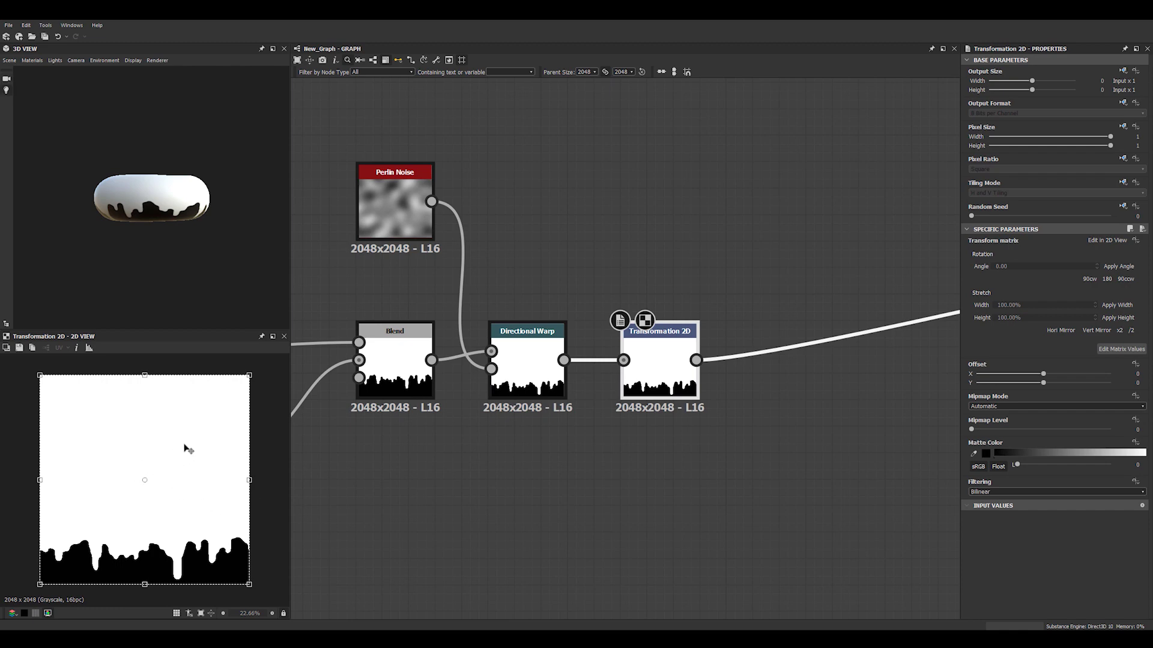
pyautogui.moveTo(183, 445); pyautogui.dragTo(181, 418)
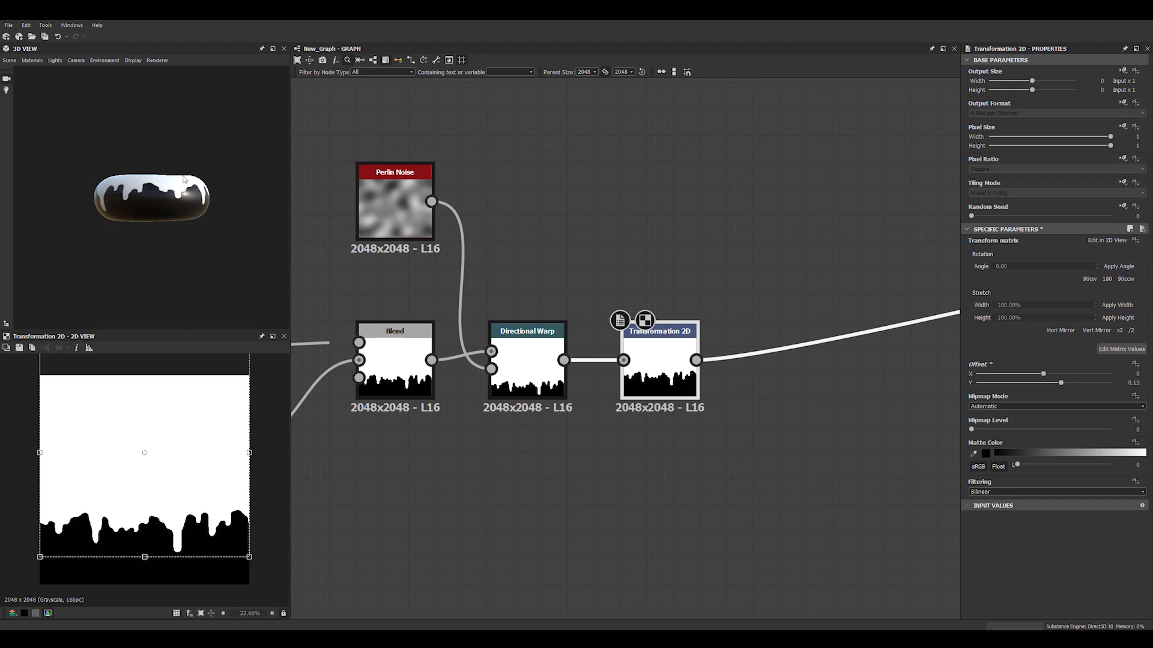
# - Examine the warped icing drips on the donut model from several angles, including close up around its central hole
pyautogui.moveTo(184, 179); pyautogui.dragTo(250, 236)
pyautogui.scroll(5, 26, 215)
pyautogui.scroll(-3, 211, 221)
pyautogui.moveTo(144, 264); pyautogui.dragTo(138, 235)
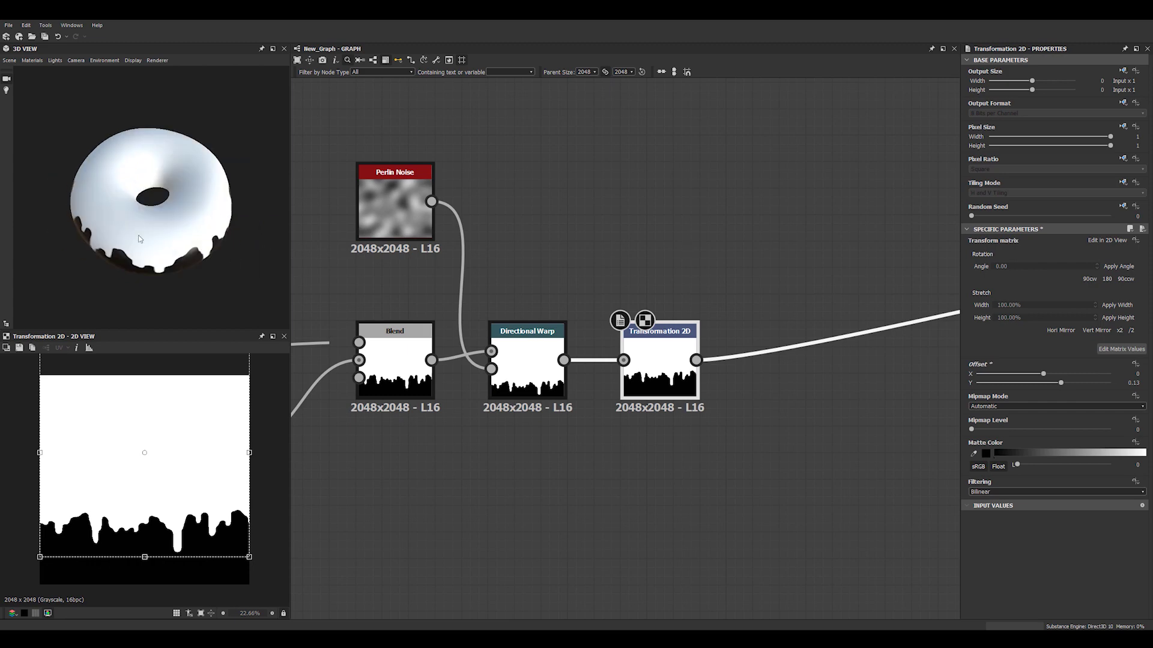
pyautogui.scroll(-3, 658, 268)
pyautogui.moveTo(670, 270); pyautogui.dragTo(552, 272, button='middle')
pyautogui.click(552, 272)
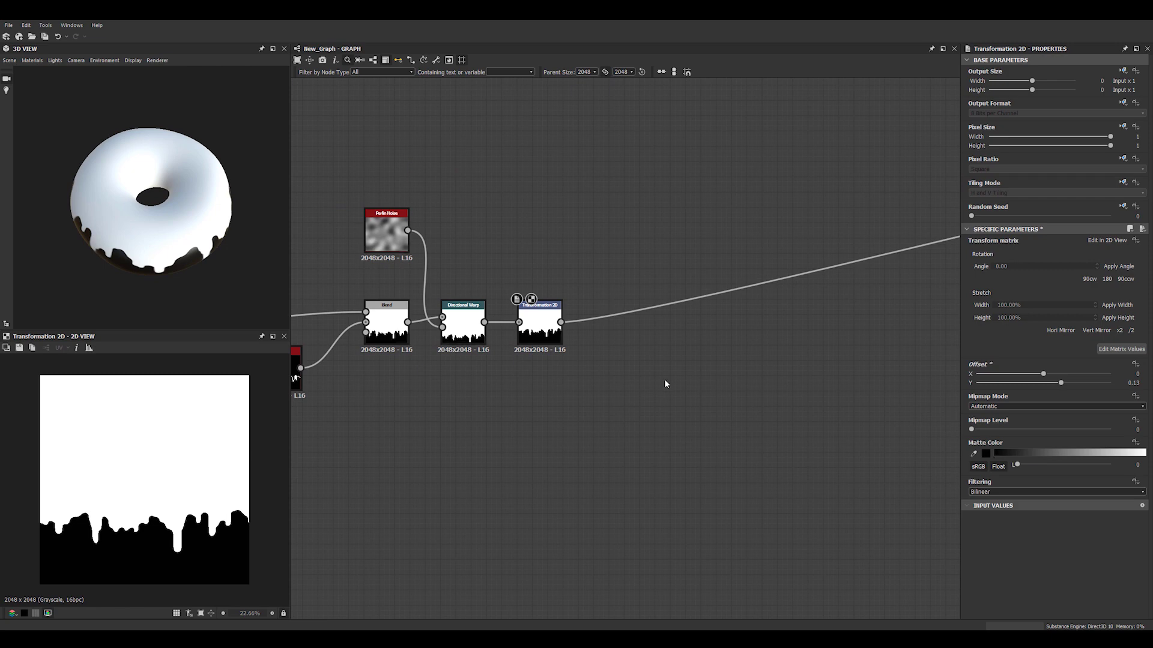
pyautogui.moveTo(109, 234); pyautogui.dragTo(246, 129)
pyautogui.scroll(4, 137, 246)
pyautogui.scroll(4, 188, 216)
pyautogui.moveTo(189, 215); pyautogui.dragTo(232, 120)
pyautogui.scroll(-2, 309, 146)
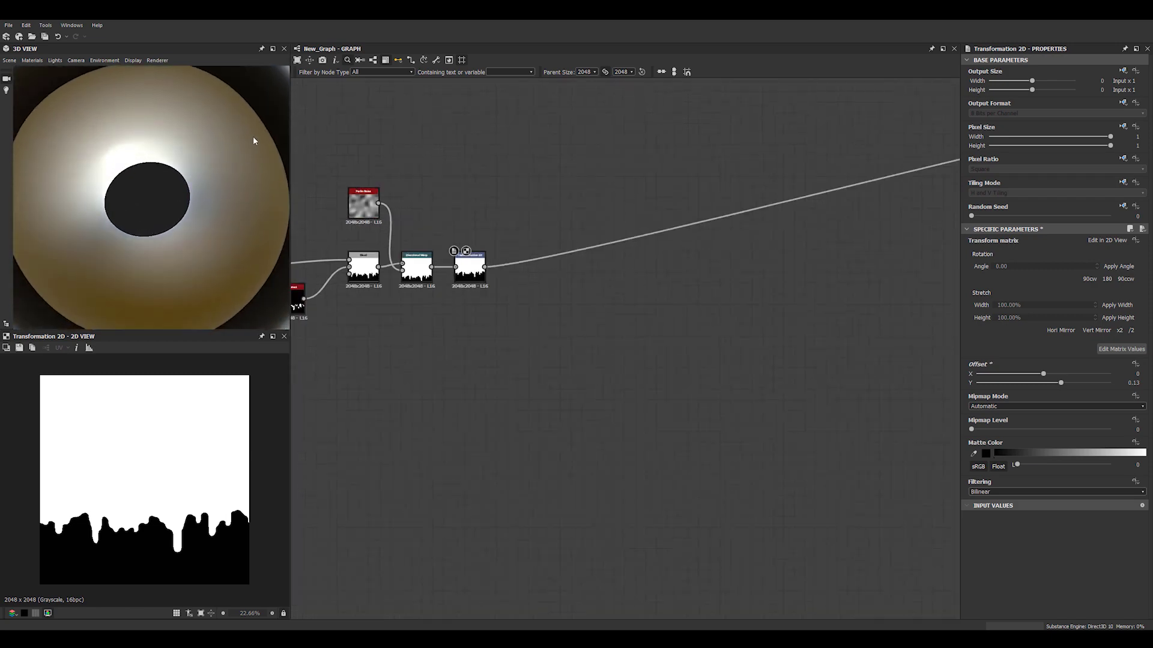
# - Insert a Blend after the Transformation 2D, set its bottom Cropping Area to 0.5, and check the drip mask on the donut
pyautogui.click(471, 271)
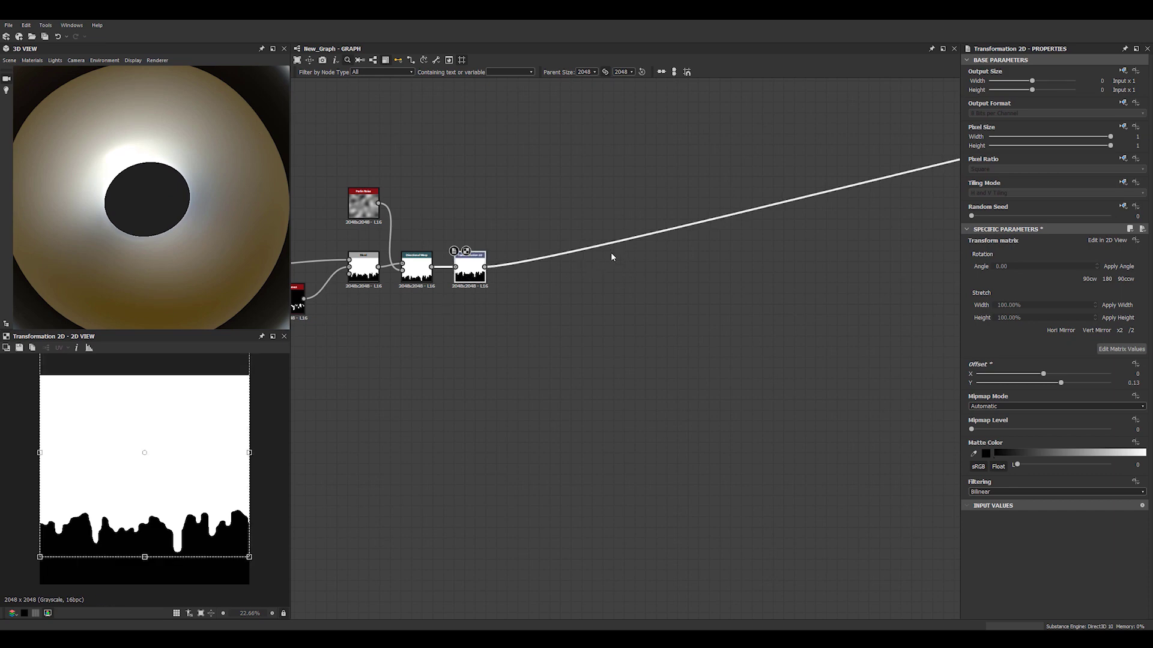
pyautogui.moveTo(612, 254); pyautogui.dragTo(504, 386, button='middle')
pyautogui.moveTo(429, 439); pyautogui.dragTo(531, 417, button='middle')
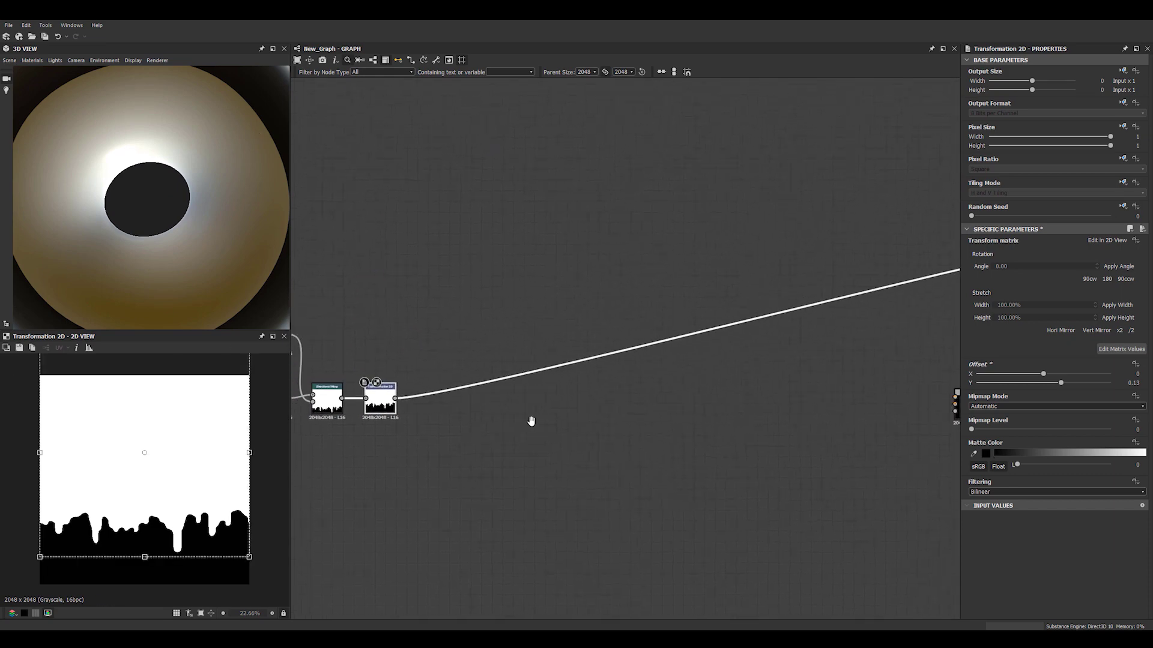
pyautogui.scroll(2, 530, 416)
pyautogui.click(529, 416)
pyautogui.click(448, 362)
pyautogui.press('space')
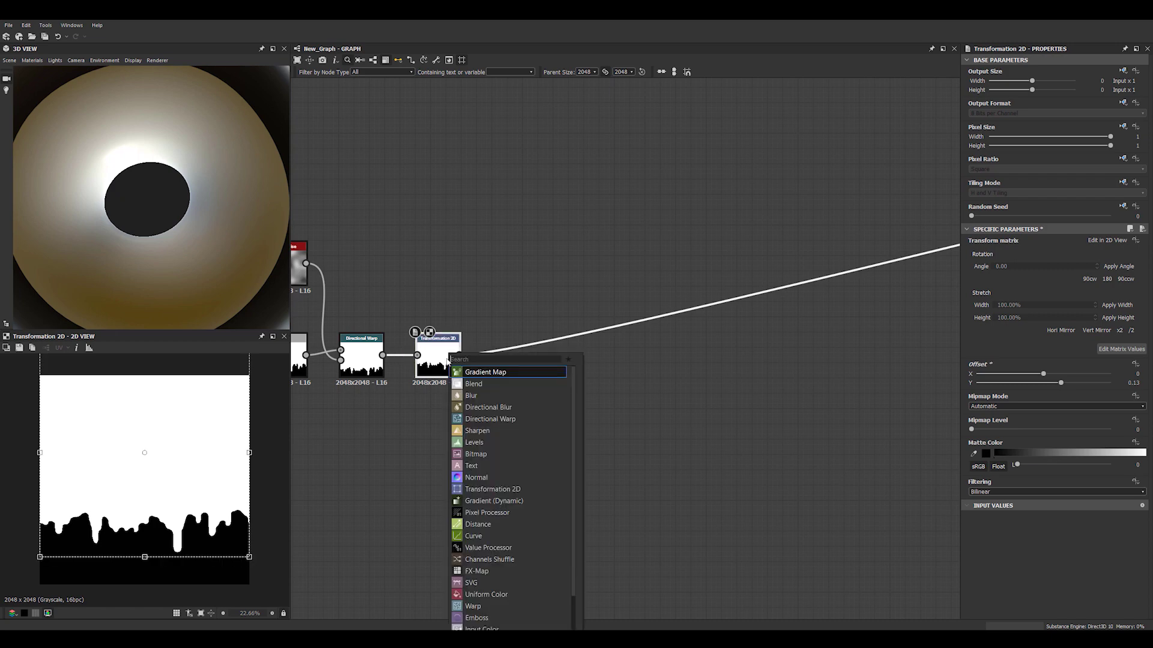
pyautogui.write('bl')
pyautogui.click(477, 370)
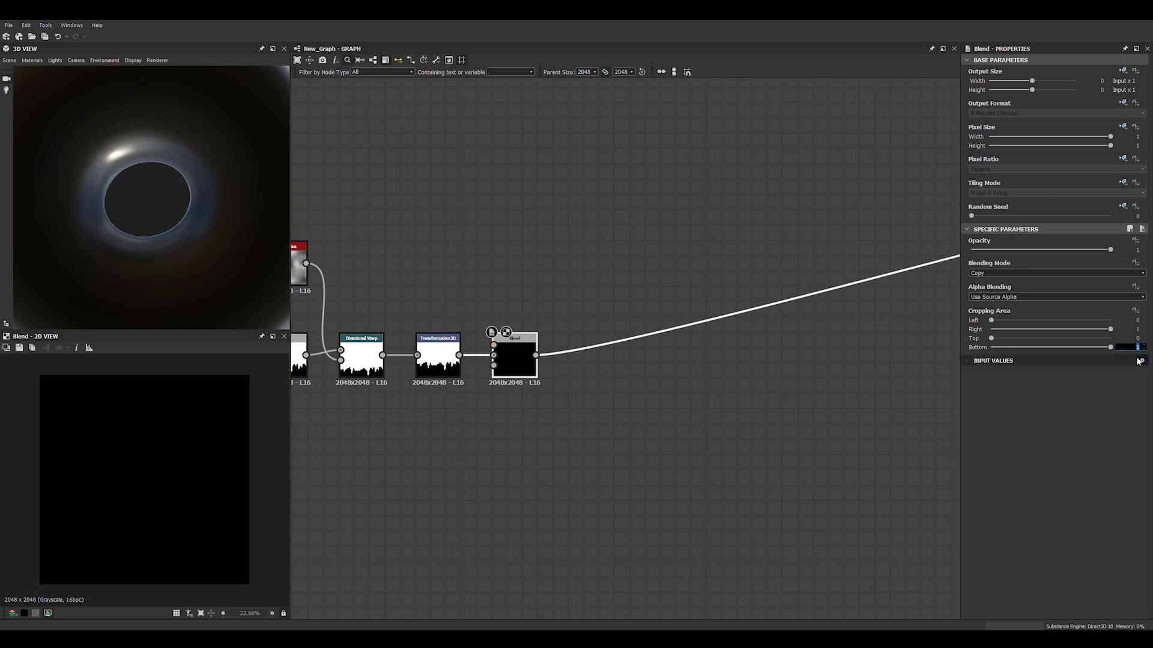
pyautogui.write('0.5')
pyautogui.press('Return')
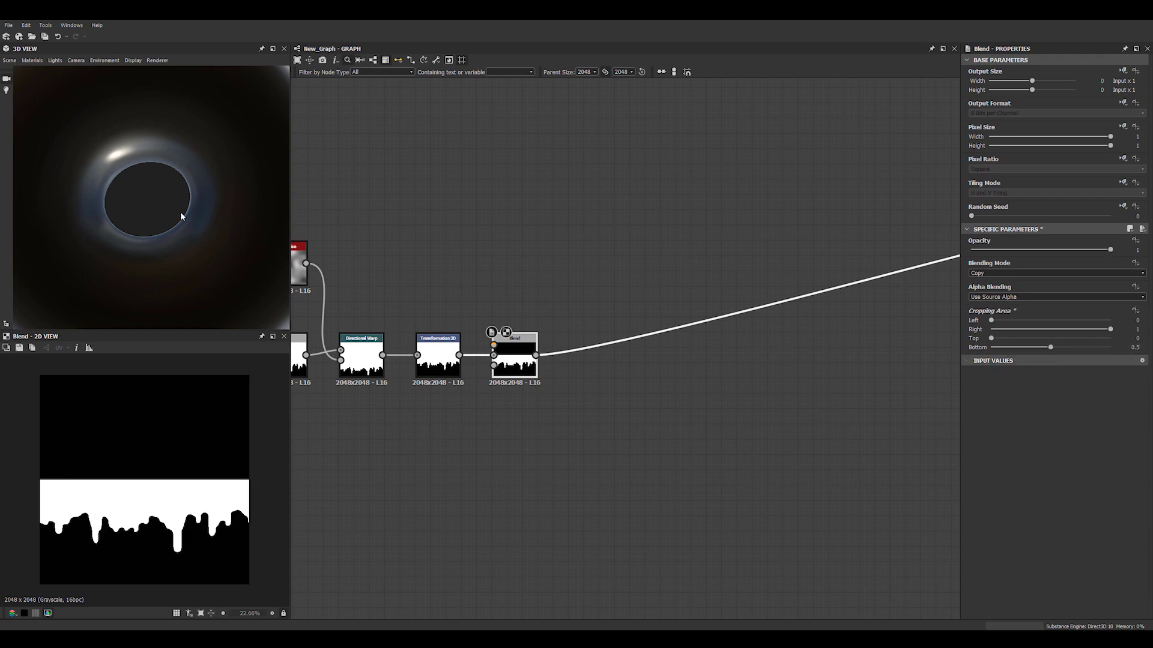
pyautogui.moveTo(181, 212); pyautogui.dragTo(283, 353)
pyautogui.scroll(-2, 164, 274)
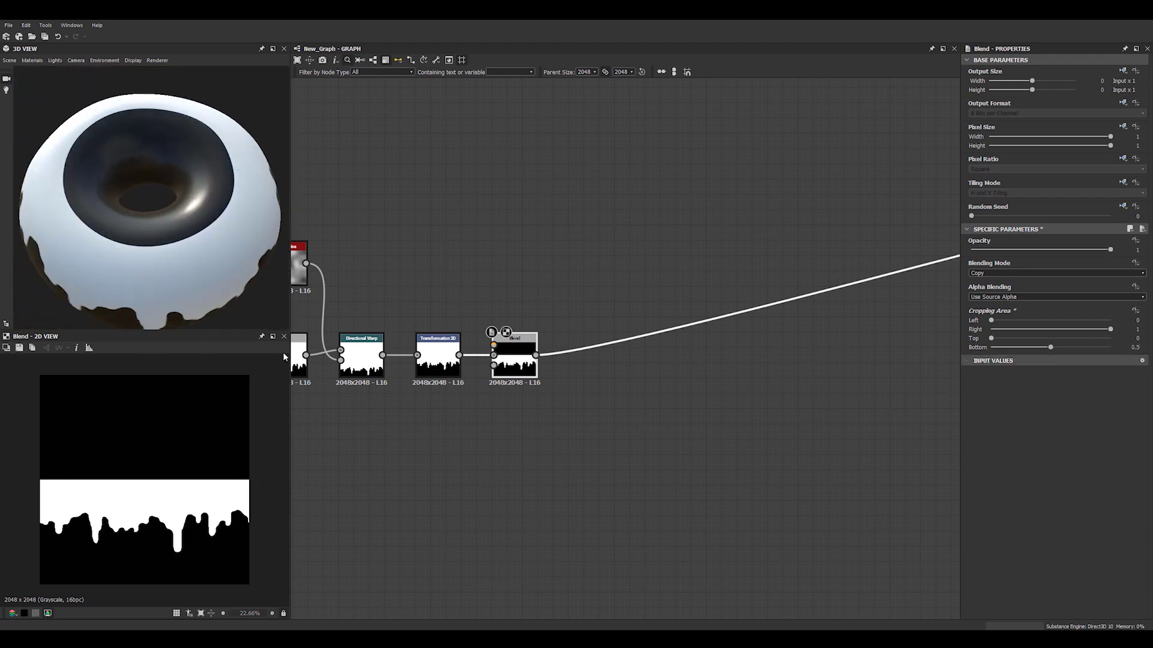
# - Add a second Transformation 2D fed by the cropped Blend and rotate its drip mask 180 degrees
pyautogui.click(524, 305)
pyautogui.moveTo(552, 274); pyautogui.dragTo(357, 238, button='middle')
pyautogui.scroll(-1, 410, 297)
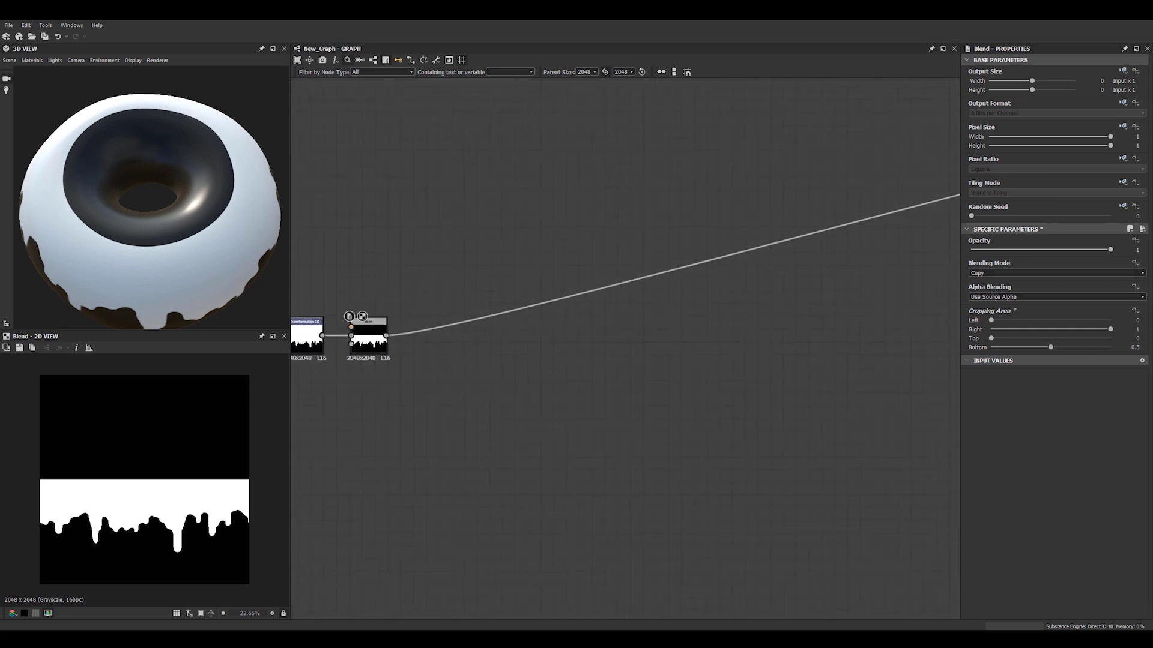
pyautogui.scroll(2, 498, 288)
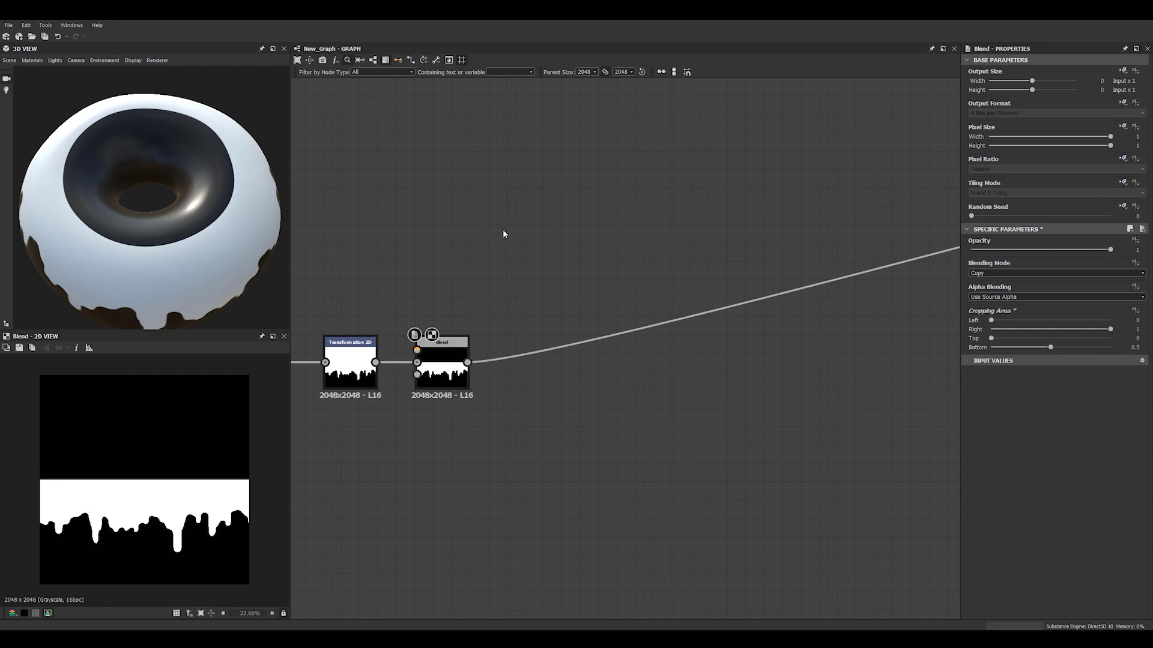
pyautogui.moveTo(503, 233); pyautogui.dragTo(471, 212, button='middle')
pyautogui.press('space')
pyautogui.write('tr')
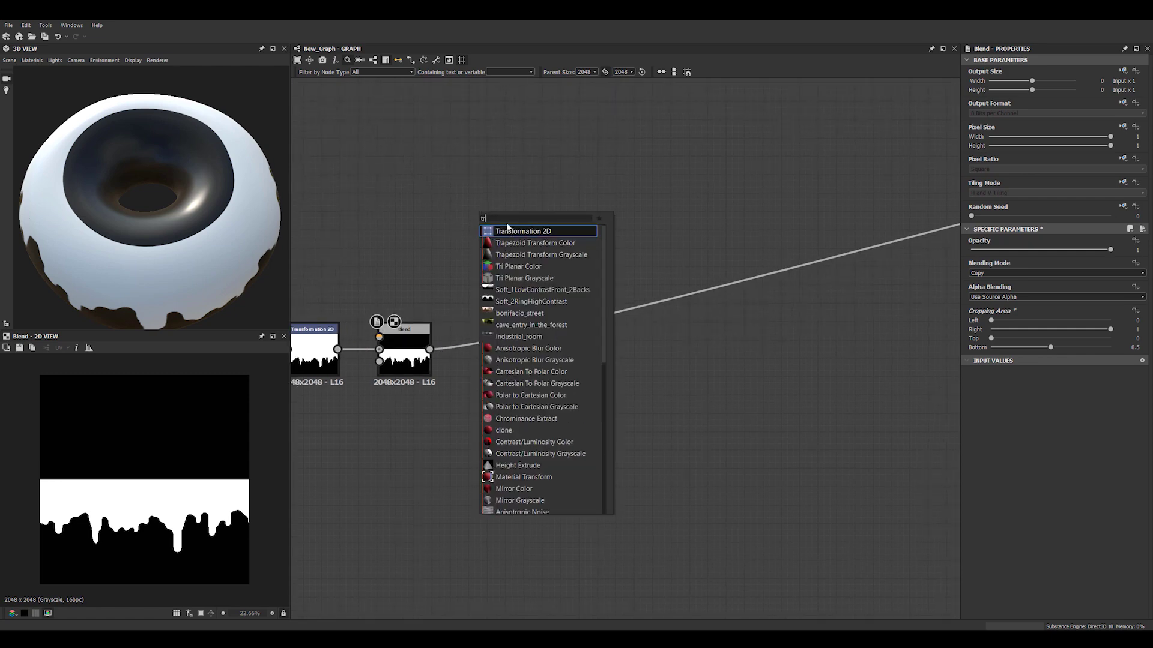
pyautogui.click(508, 230)
pyautogui.moveTo(430, 349); pyautogui.dragTo(452, 221)
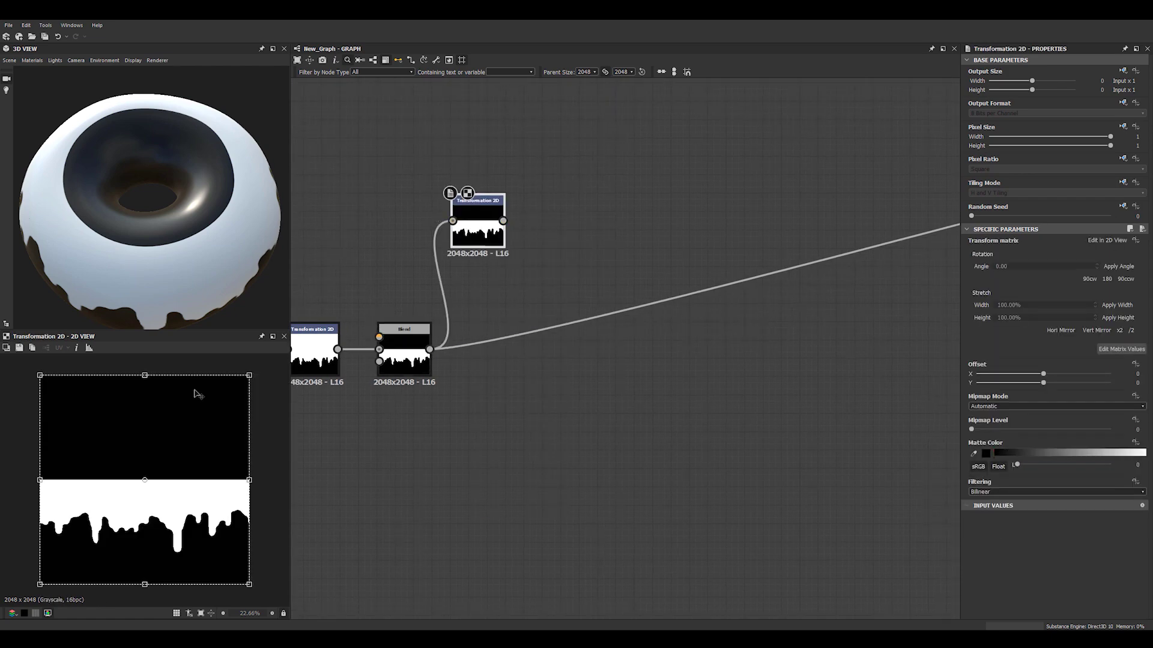
pyautogui.scroll(-1, 235, 396)
pyautogui.moveTo(235, 397); pyautogui.dragTo(37, 603)
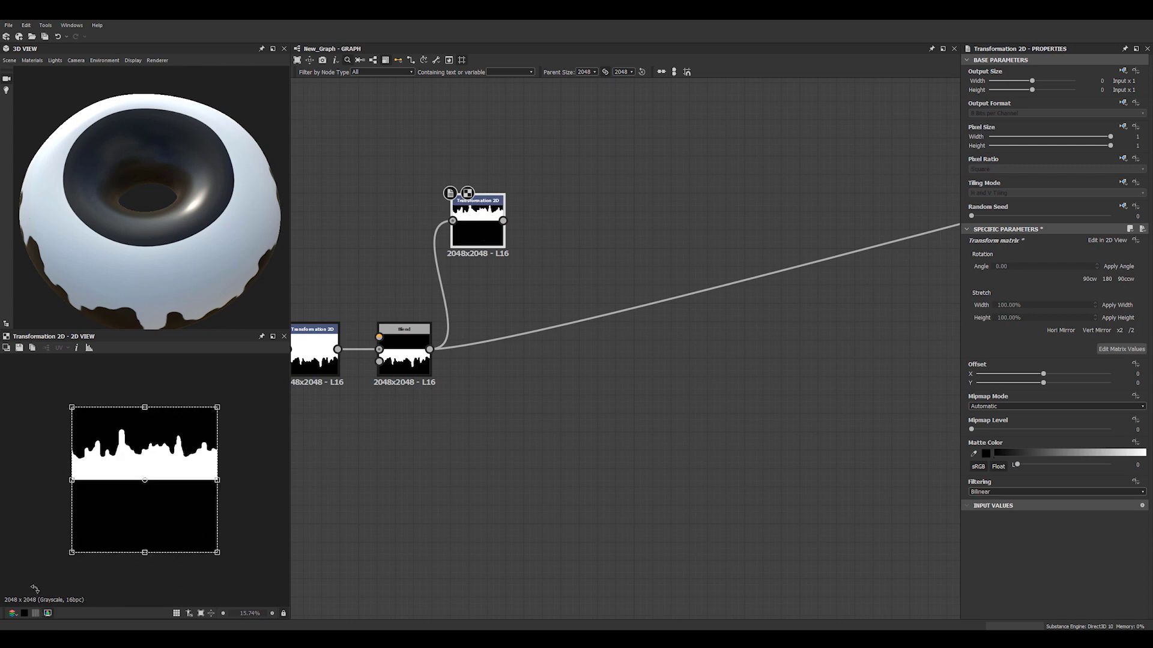
pyautogui.click(480, 215)
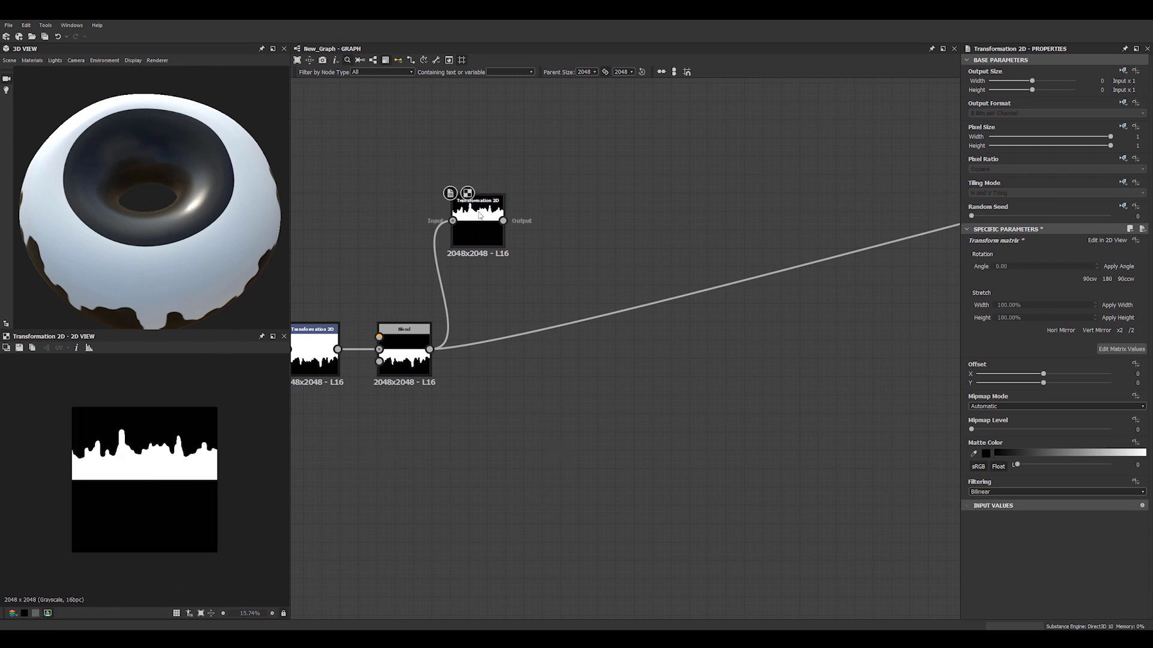
pyautogui.click(479, 215)
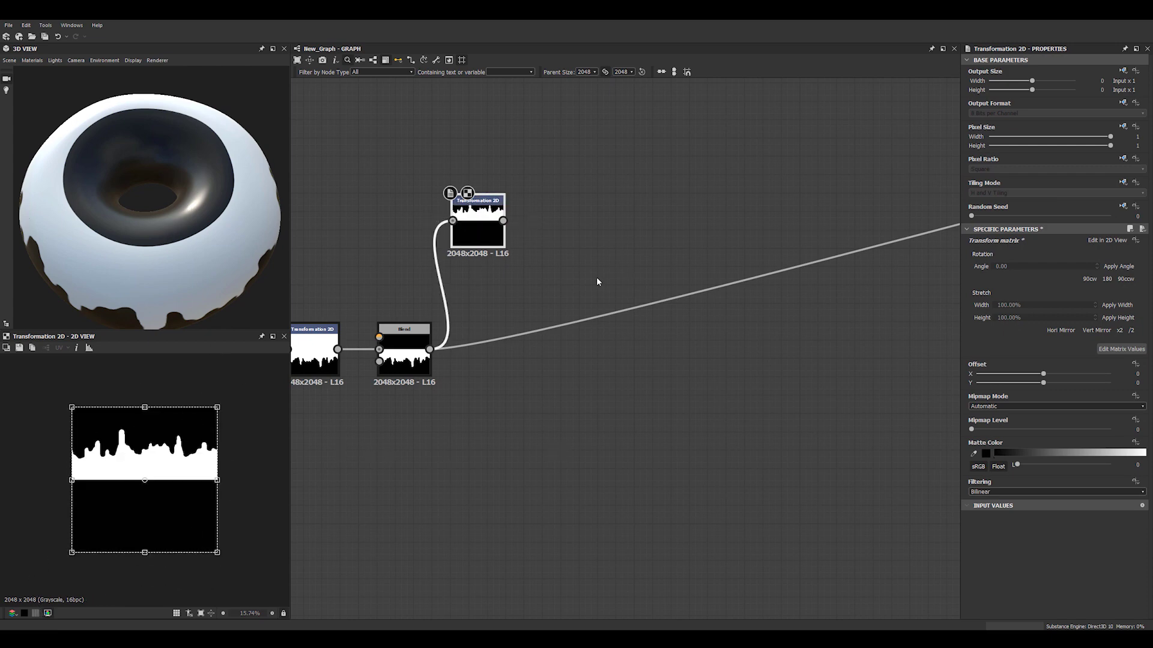
# - Insert a Blend on the main connection, feed the rotated mask into its foreground, and set the mode to Add (Linear Dodge)
pyautogui.moveTo(566, 333); pyautogui.dragTo(445, 320, button='middle')
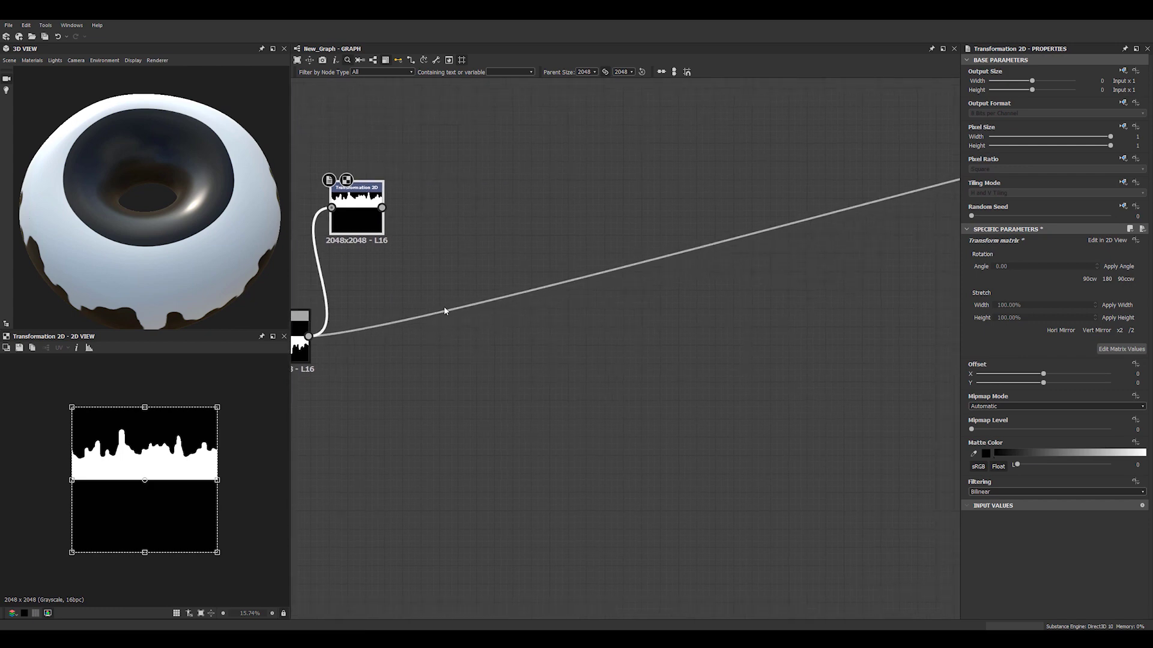
pyautogui.press('space')
pyautogui.write('bl')
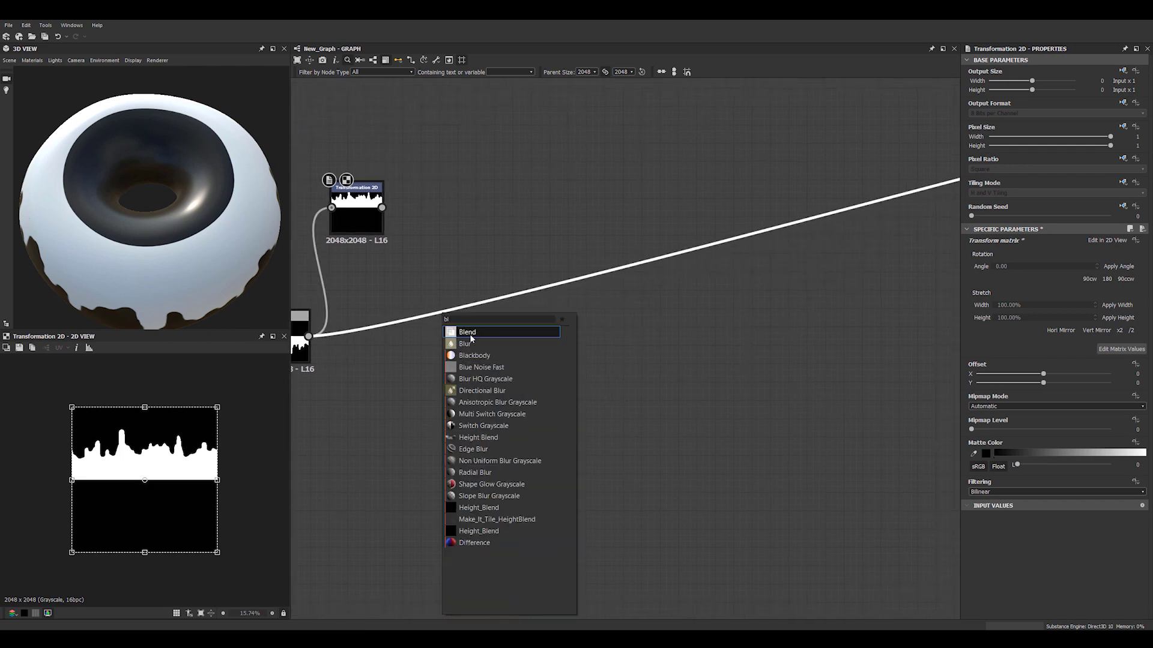
pyautogui.click(470, 333)
pyautogui.moveTo(897, 198); pyautogui.dragTo(553, 321)
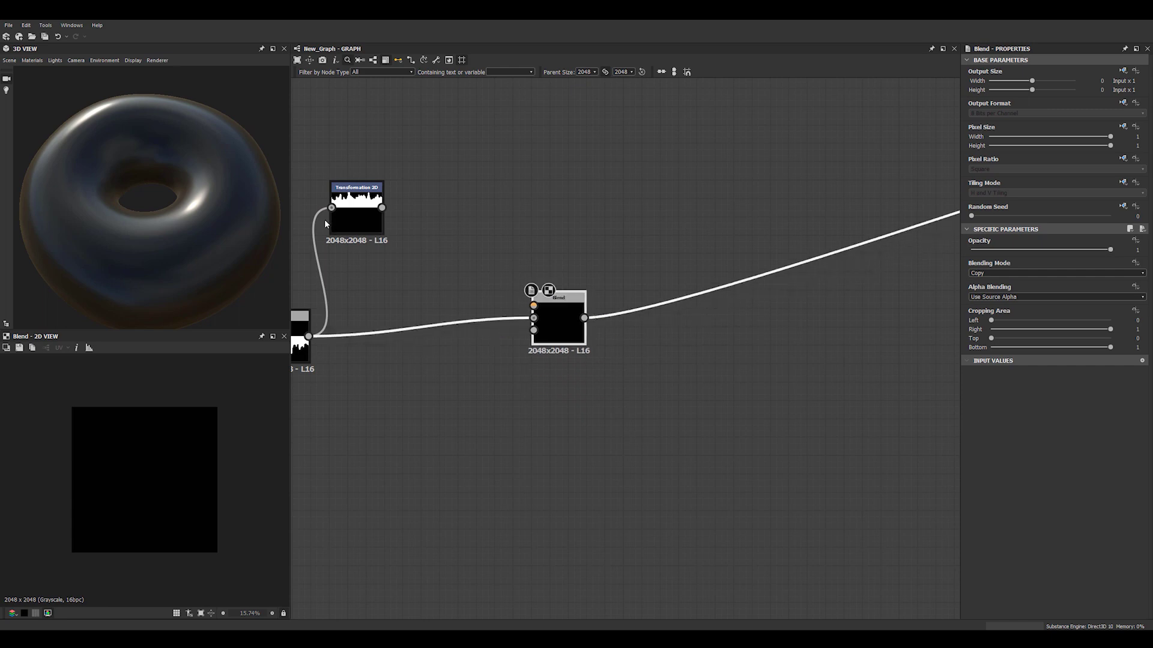
pyautogui.moveTo(383, 210); pyautogui.dragTo(533, 306)
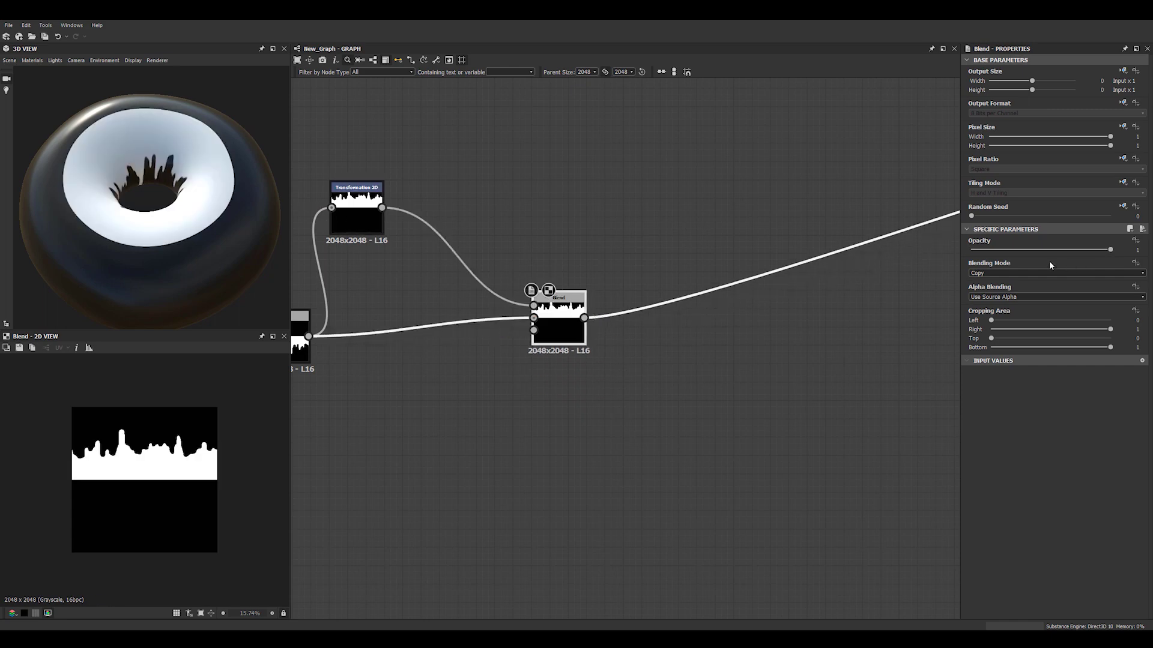
pyautogui.click(1006, 273)
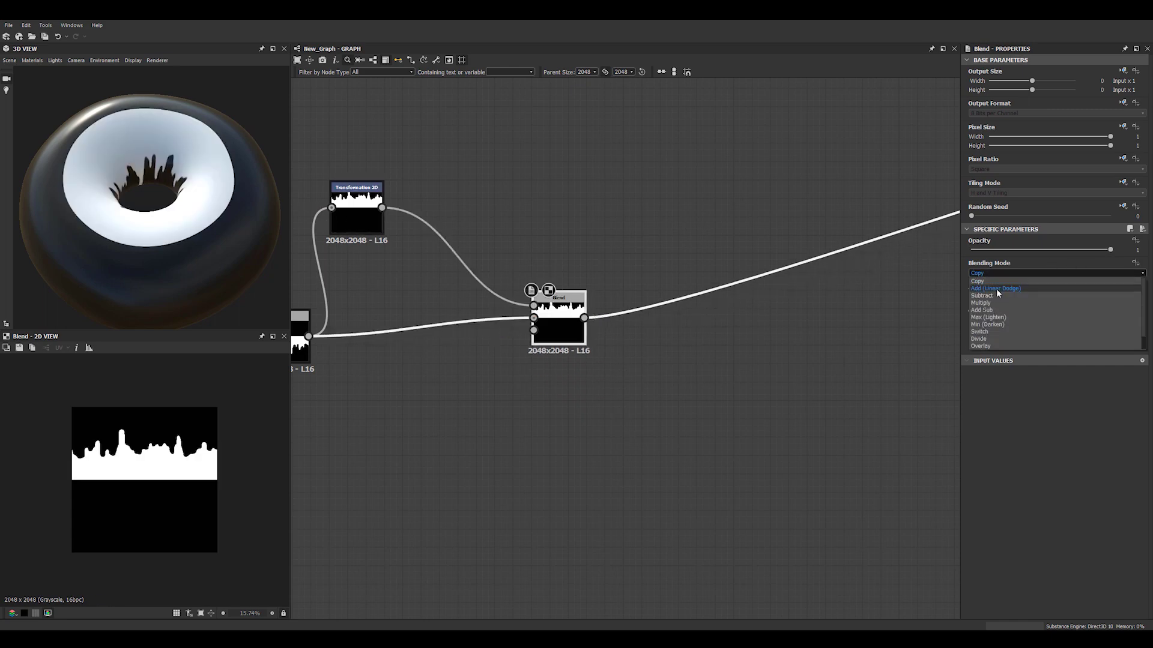
pyautogui.click(997, 289)
# - Stretch the rotated Transformation 2D mask horizontally to widen the inner drips and shift it to an X offset of about 0.256
pyautogui.moveTo(171, 242)
pyautogui.mouseDown()
pyautogui.moveTo(188, 294)
pyautogui.moveTo(198, 164)
pyautogui.moveTo(214, 236)
pyautogui.mouseUp()
pyautogui.scroll(3, 190, 254)
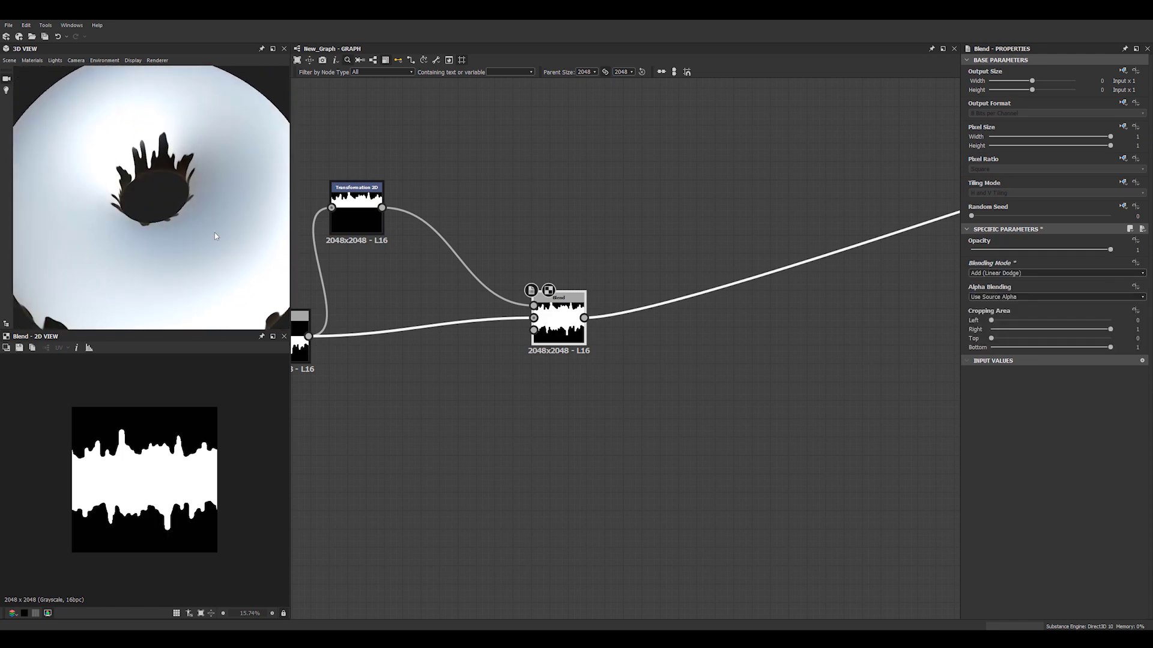
pyautogui.moveTo(222, 195); pyautogui.dragTo(191, 241)
pyautogui.moveTo(501, 278); pyautogui.dragTo(667, 283, button='middle')
pyautogui.click(531, 216)
pyautogui.click(531, 216)
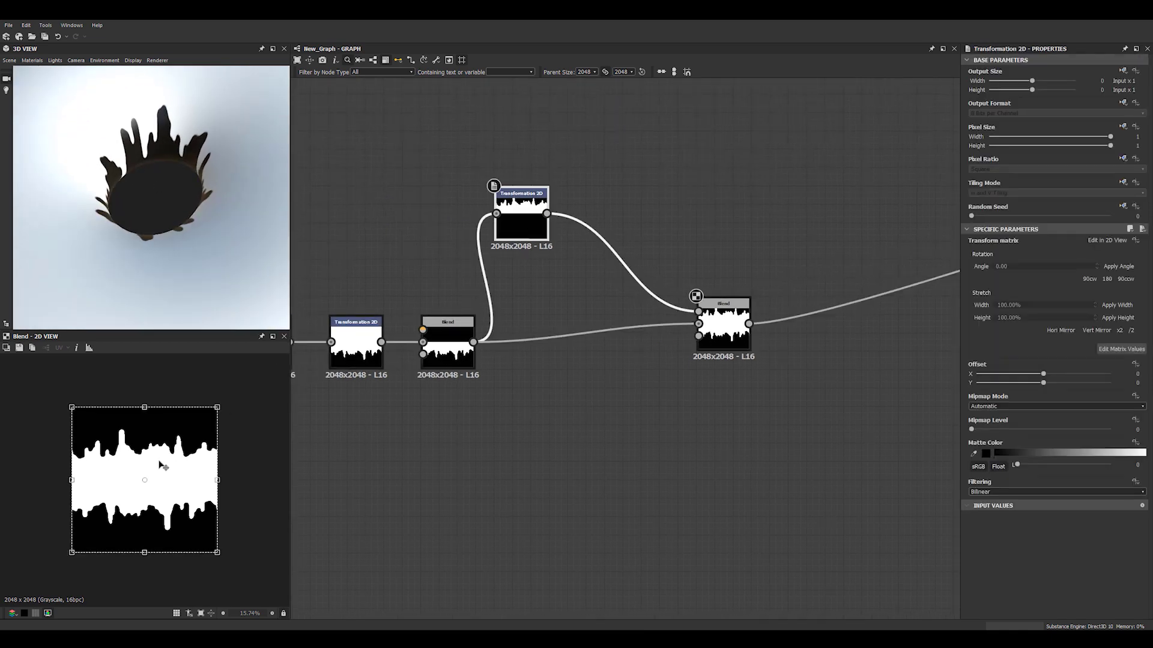
pyautogui.moveTo(218, 481); pyautogui.dragTo(447, 515)
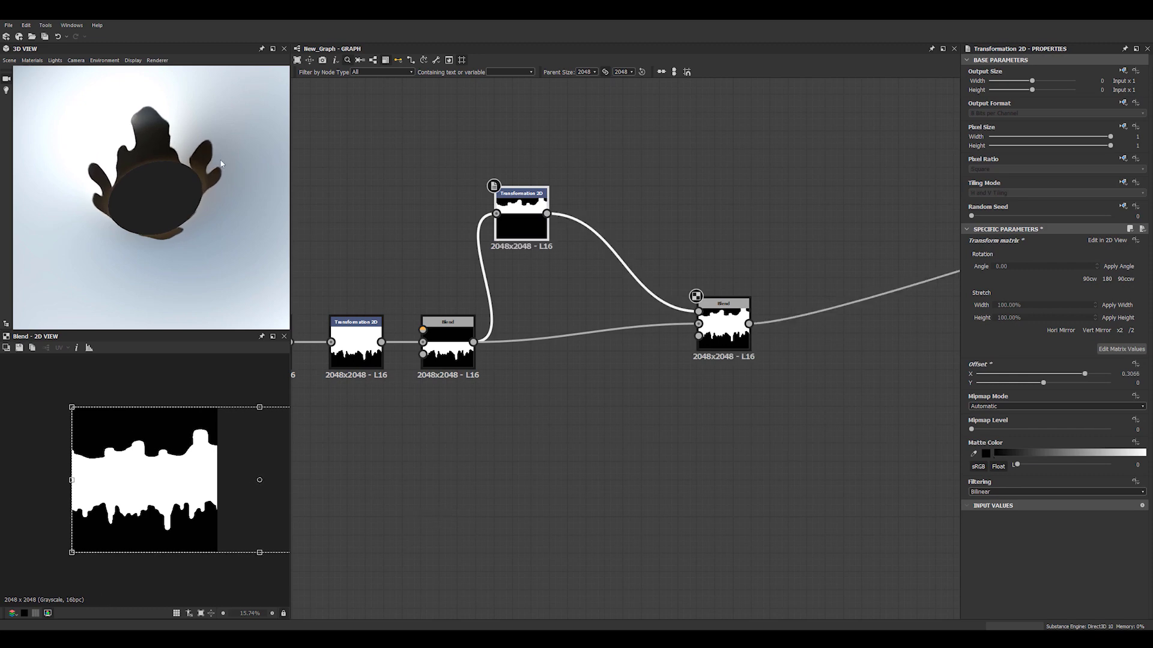
pyautogui.moveTo(211, 478); pyautogui.dragTo(190, 481)
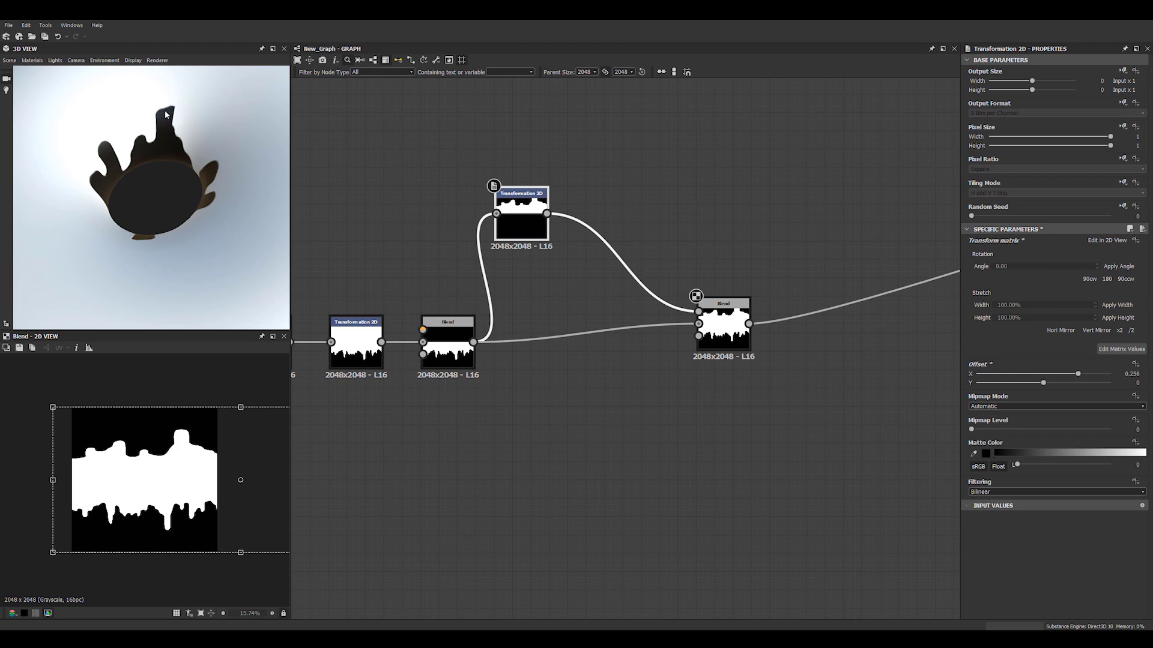
# - Add an Edge Detect node fed by the rotated Transformation 2D and set Invert to True
pyautogui.moveTo(687, 201); pyautogui.dragTo(605, 195, button='middle')
pyautogui.click(573, 179)
pyautogui.press('space')
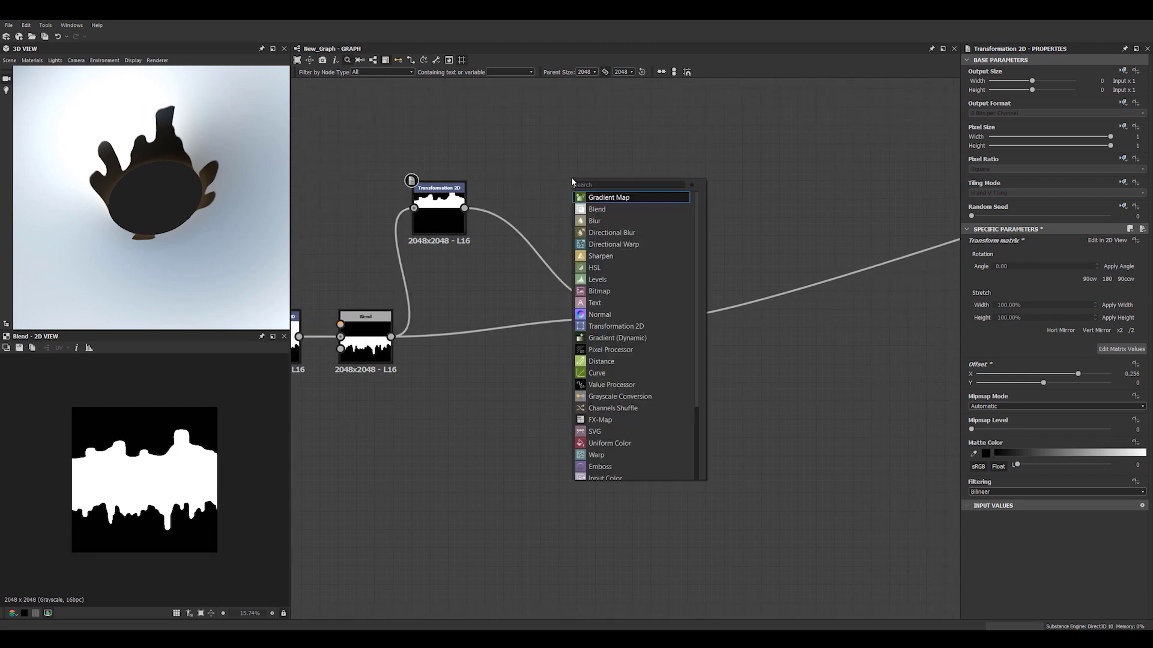
pyautogui.write('ed')
pyautogui.click(577, 199)
pyautogui.moveTo(464, 208); pyautogui.dragTo(542, 171)
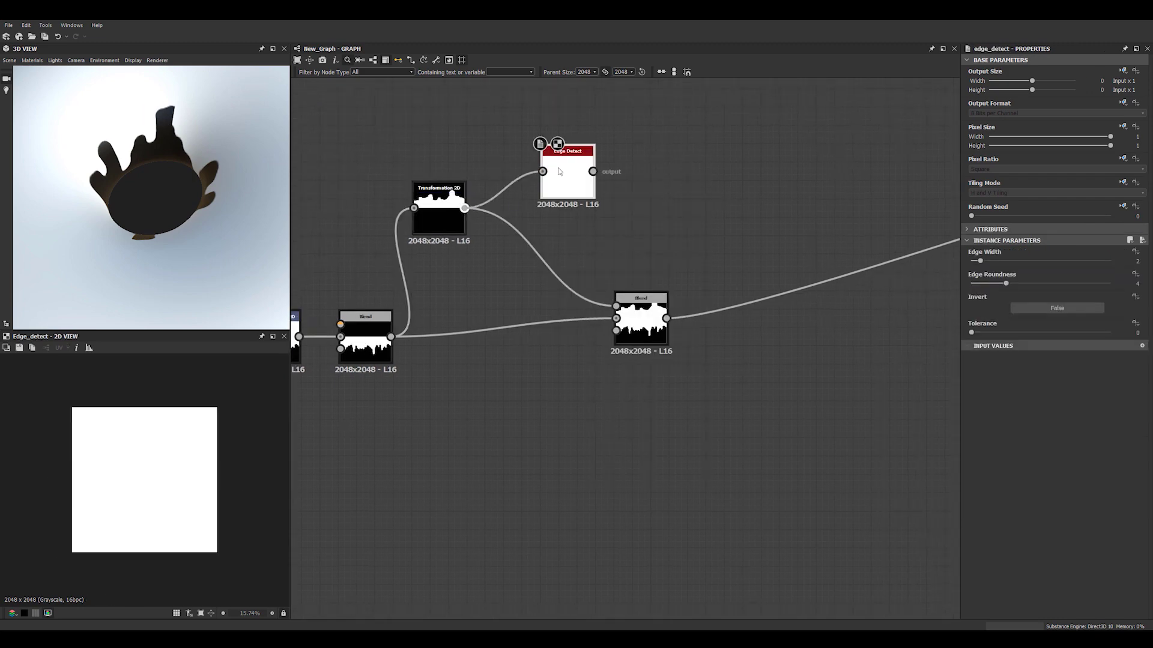
pyautogui.click(1068, 312)
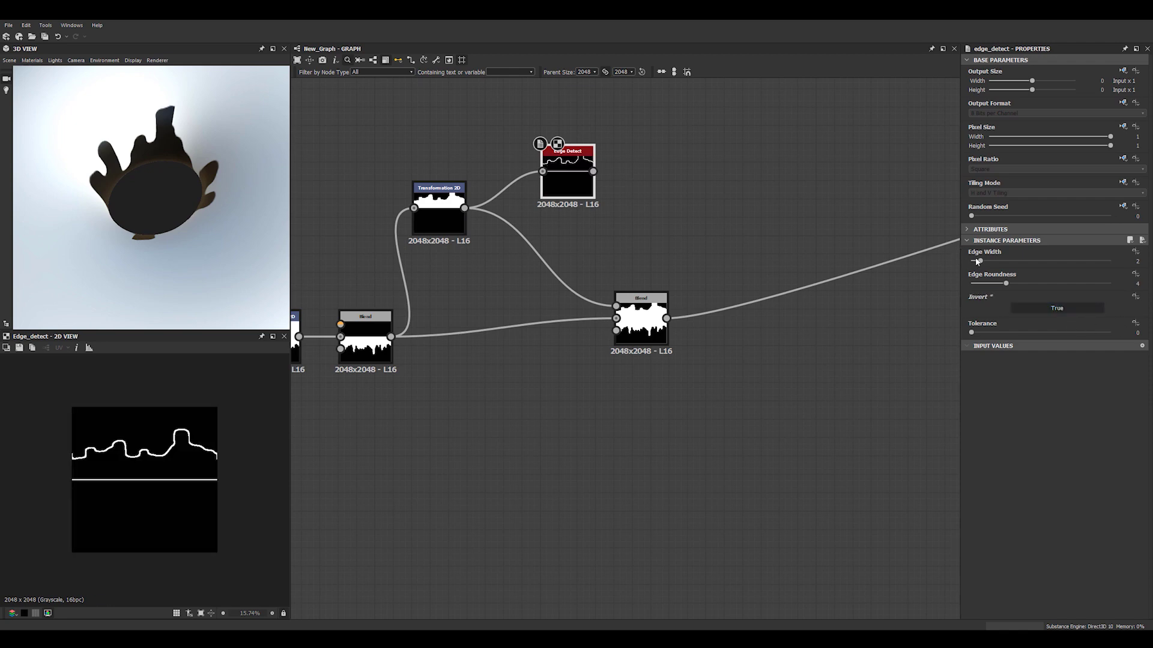
# - Set the Edge Detect's Edge Width to 5.02 and raise its Edge Roundness to about 9.8
pyautogui.moveTo(988, 262); pyautogui.dragTo(1008, 262)
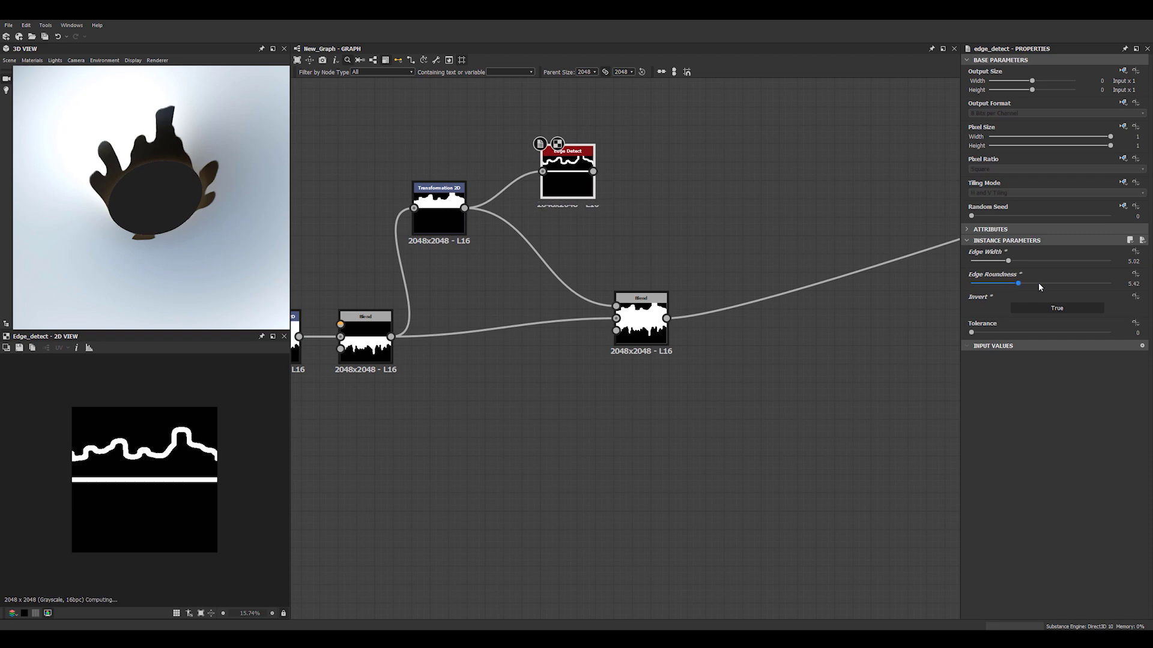
pyautogui.moveTo(1009, 285); pyautogui.dragTo(1052, 286)
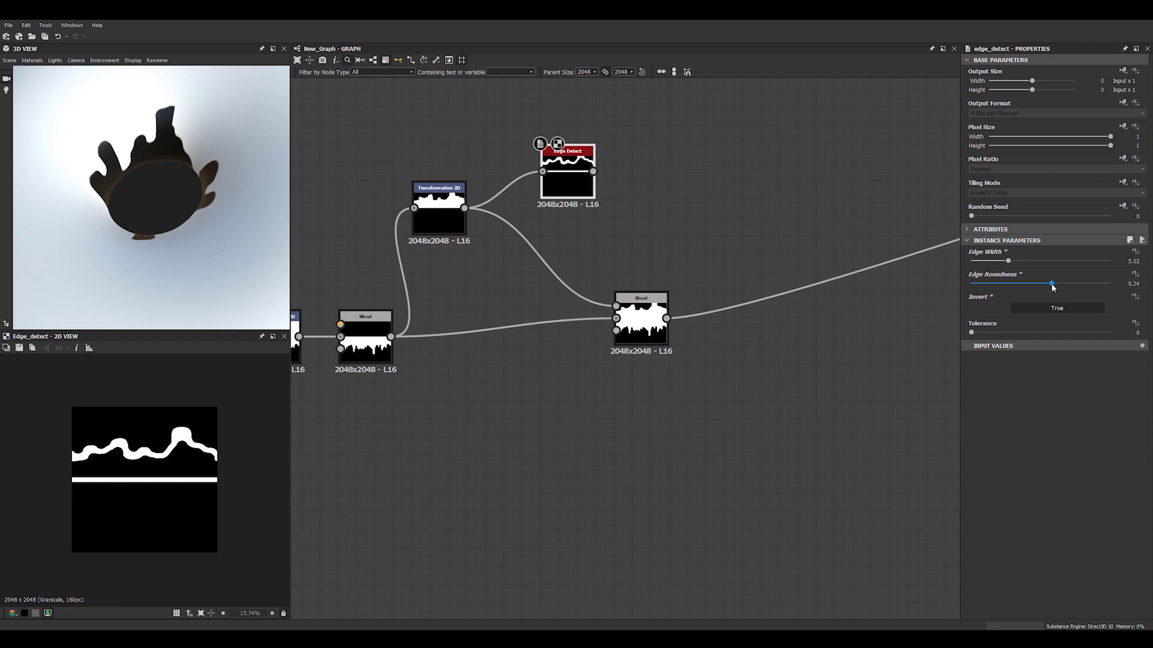
pyautogui.moveTo(1051, 287); pyautogui.dragTo(1049, 286)
# - Insert a Blend between the rotated Transformation 2D and the final Blend, adding the Edge Detect as foreground in Add (Linear Dodge) mode
pyautogui.moveTo(635, 330); pyautogui.dragTo(709, 348)
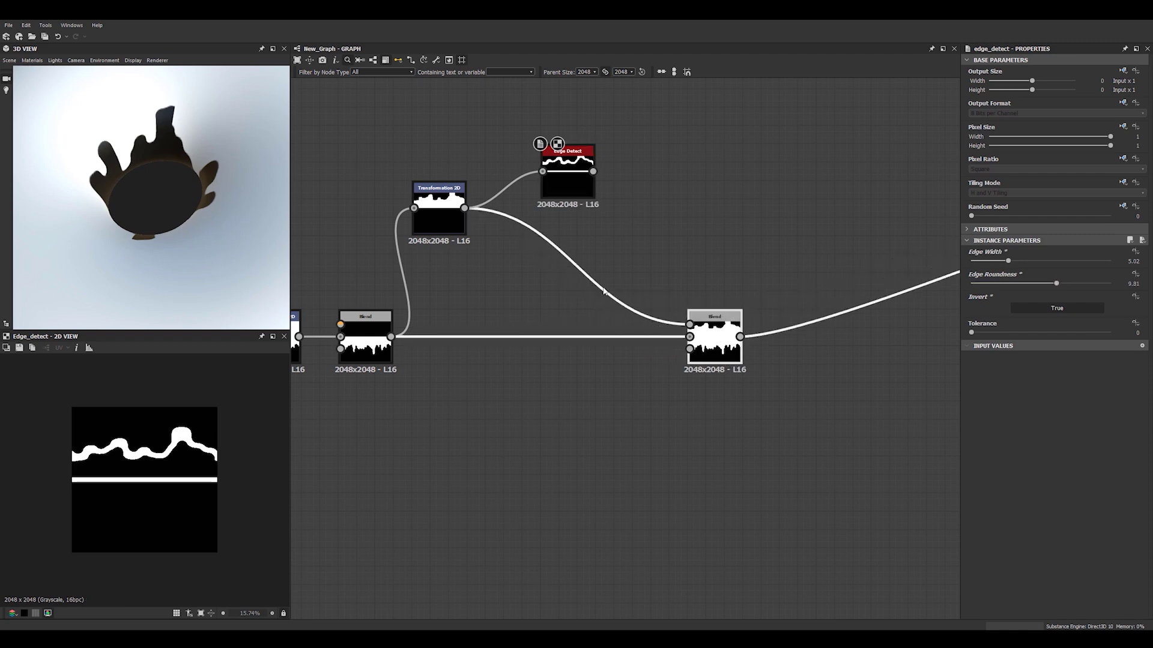
pyautogui.click(603, 290)
pyautogui.press('space')
pyautogui.write('bl')
pyautogui.click(642, 308)
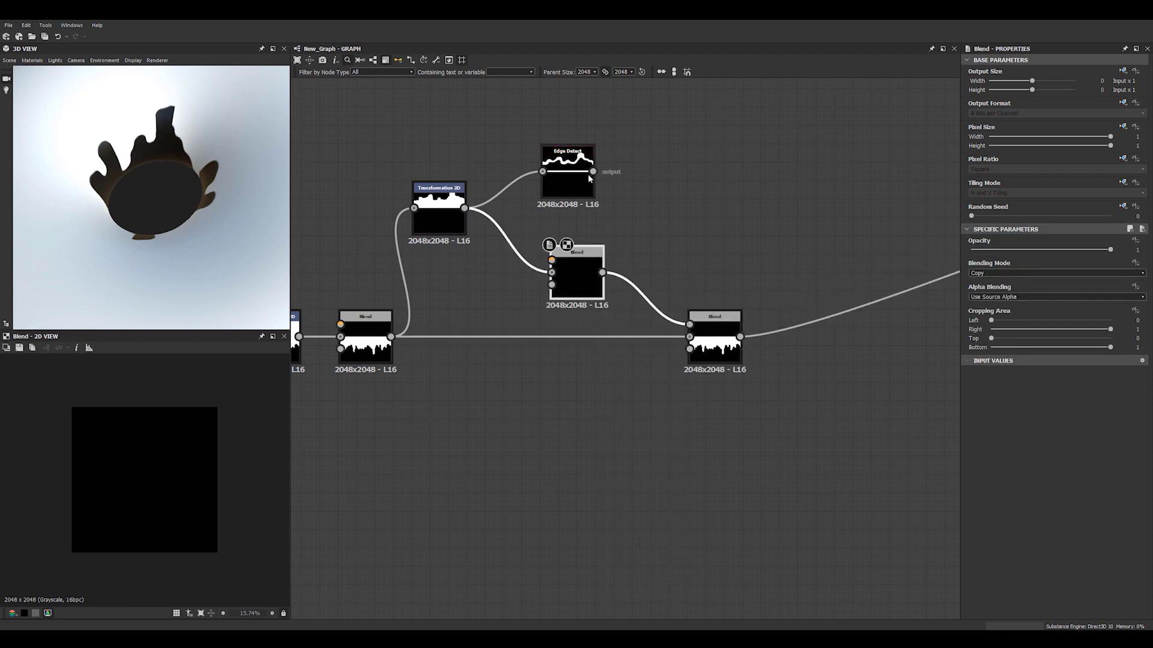
pyautogui.moveTo(593, 172); pyautogui.dragTo(598, 241)
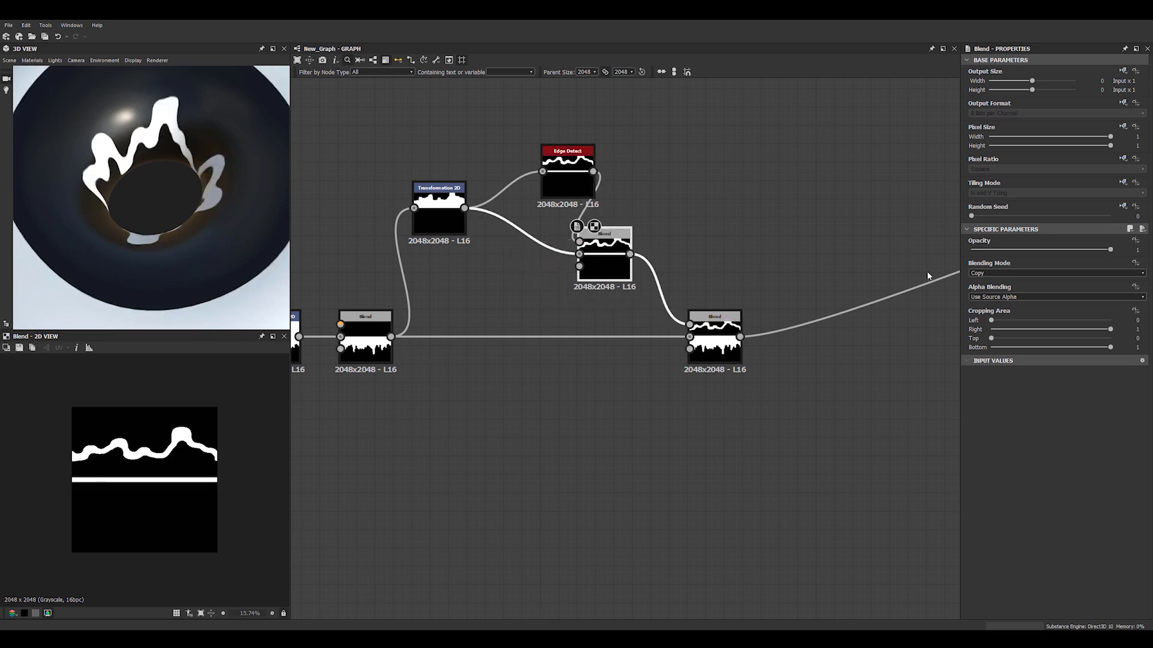
pyautogui.click(985, 275)
pyautogui.click(987, 290)
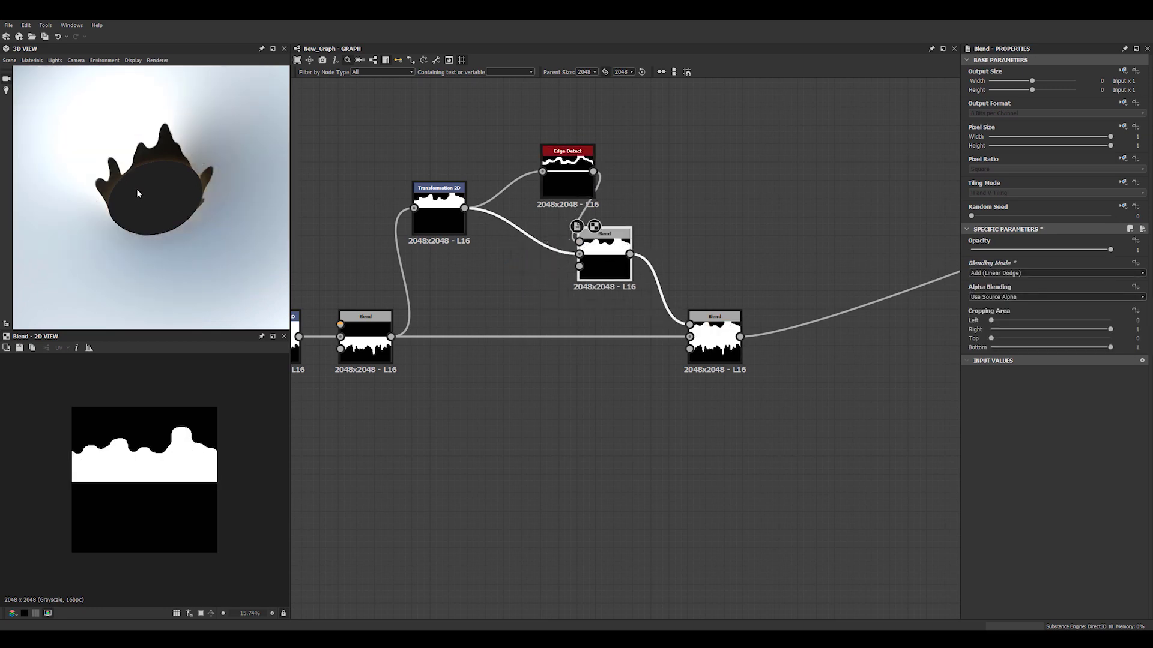
pyautogui.moveTo(136, 193); pyautogui.dragTo(155, 214)
# - Display the rotated Transformation 2D's mask in the 2D view and examine its horizontal seam with tiling shown
pyautogui.click(442, 219)
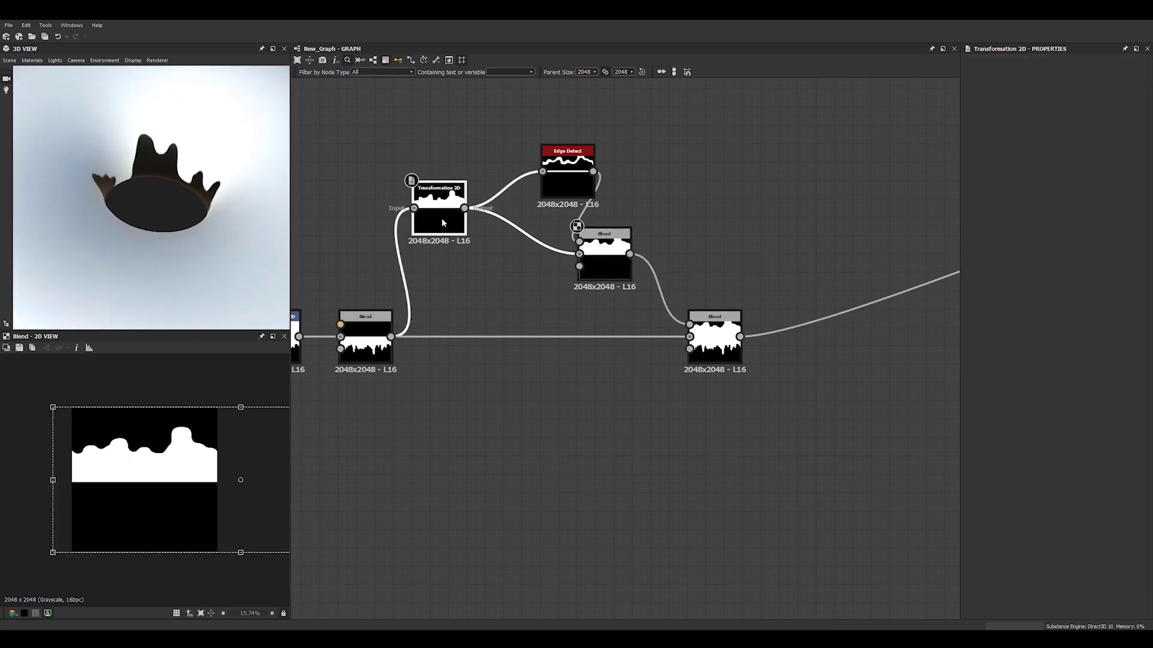
pyautogui.doubleClick(441, 218)
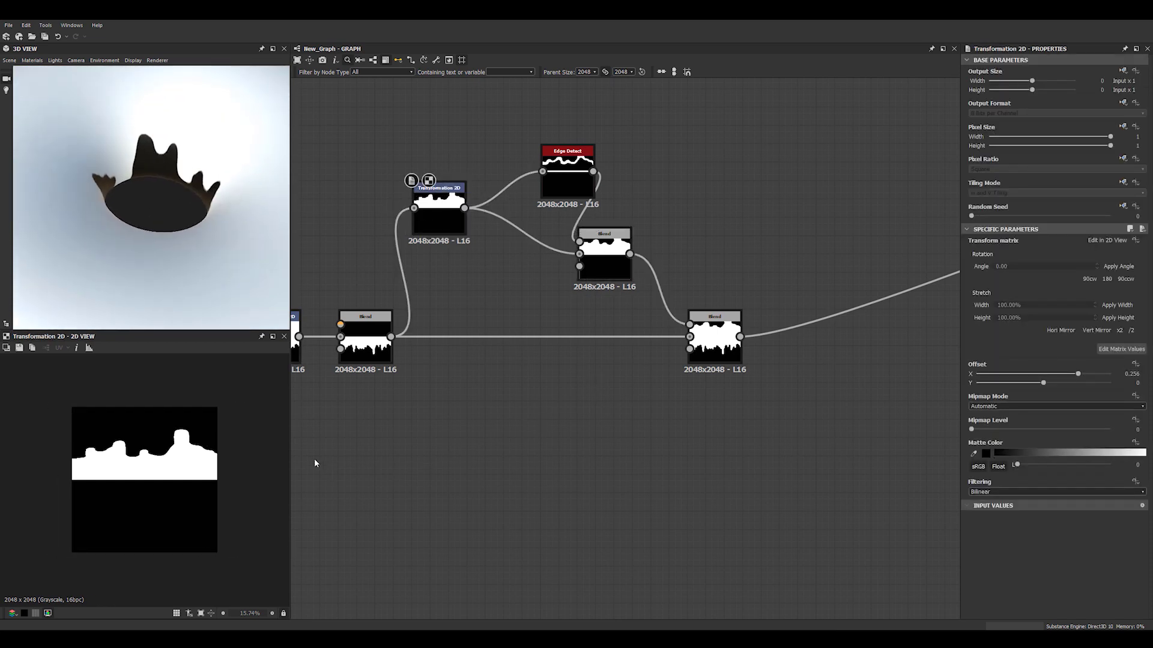
pyautogui.click(437, 216)
pyautogui.click(584, 411)
pyautogui.click(424, 207)
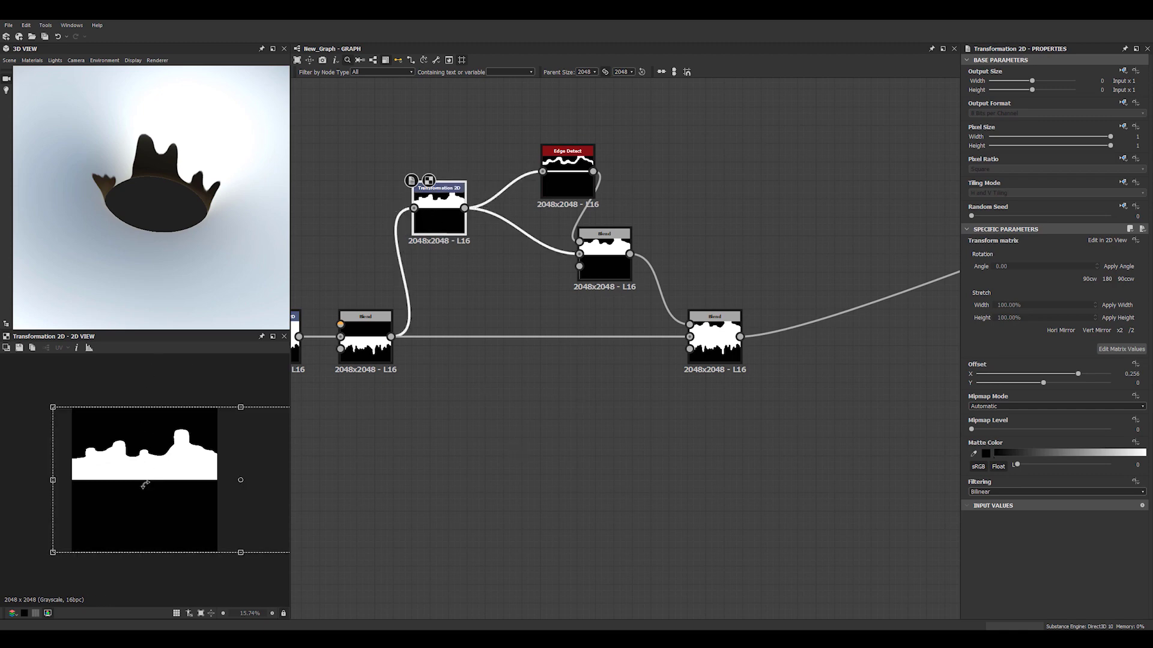
pyautogui.click(462, 453)
pyautogui.scroll(-2, 159, 437)
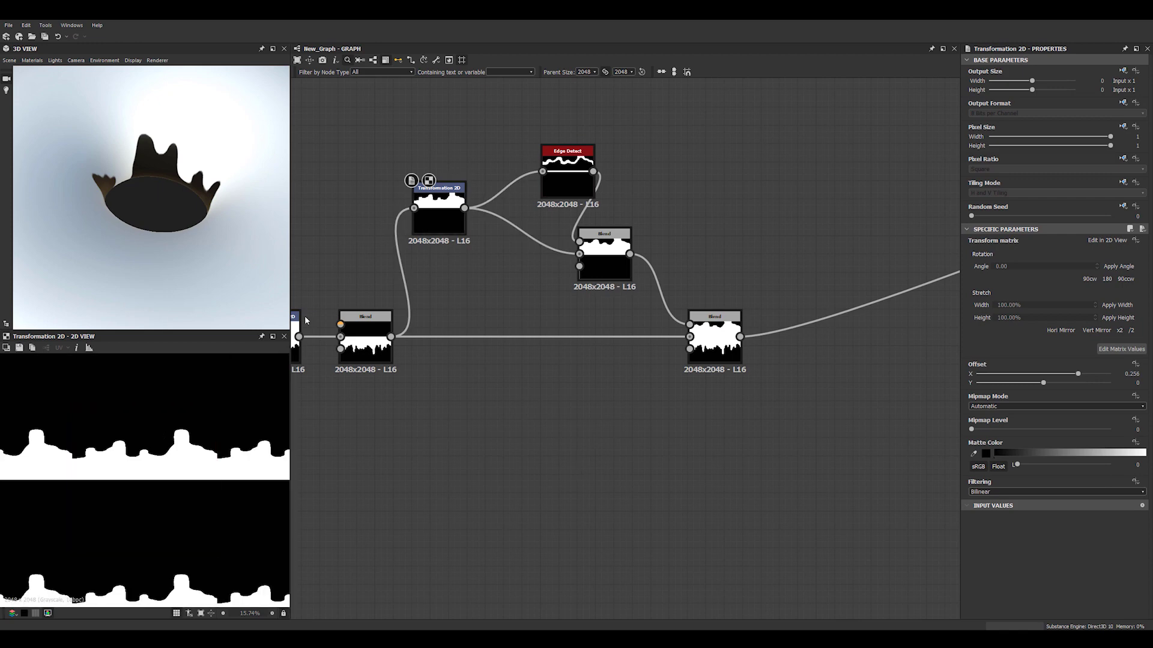
# - Compare the horizontal seam in the rotated Transformation 2D's mask with the same seam in the Blend that adds the Edge Detect
pyautogui.scroll(4, 120, 456)
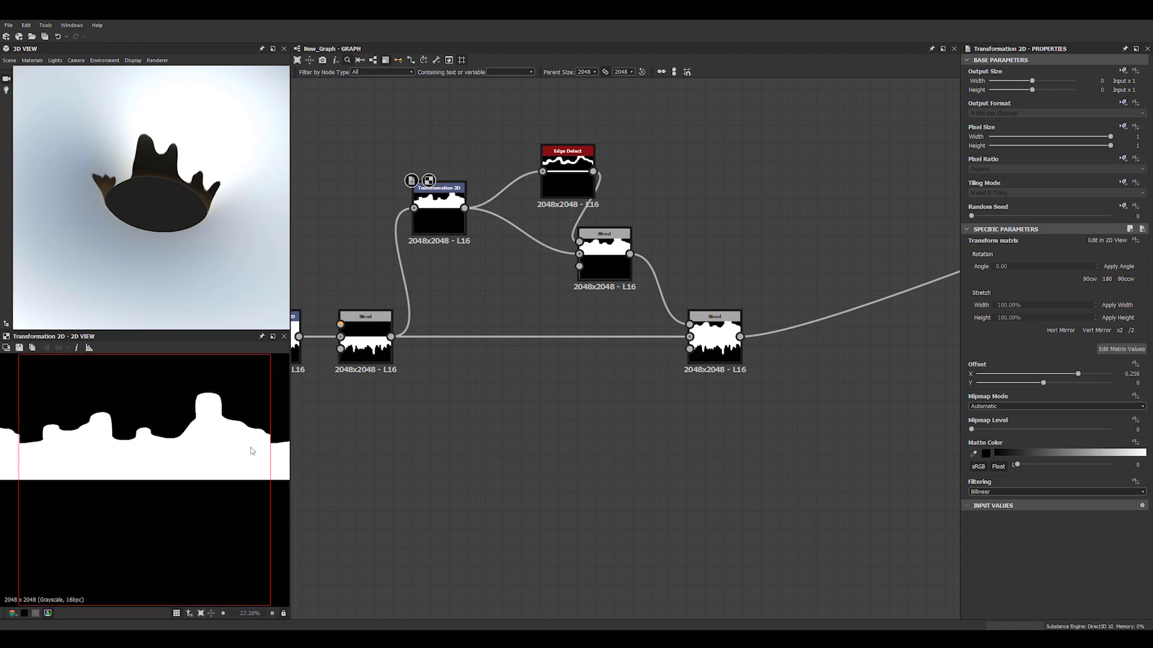
pyautogui.scroll(3, 228, 440)
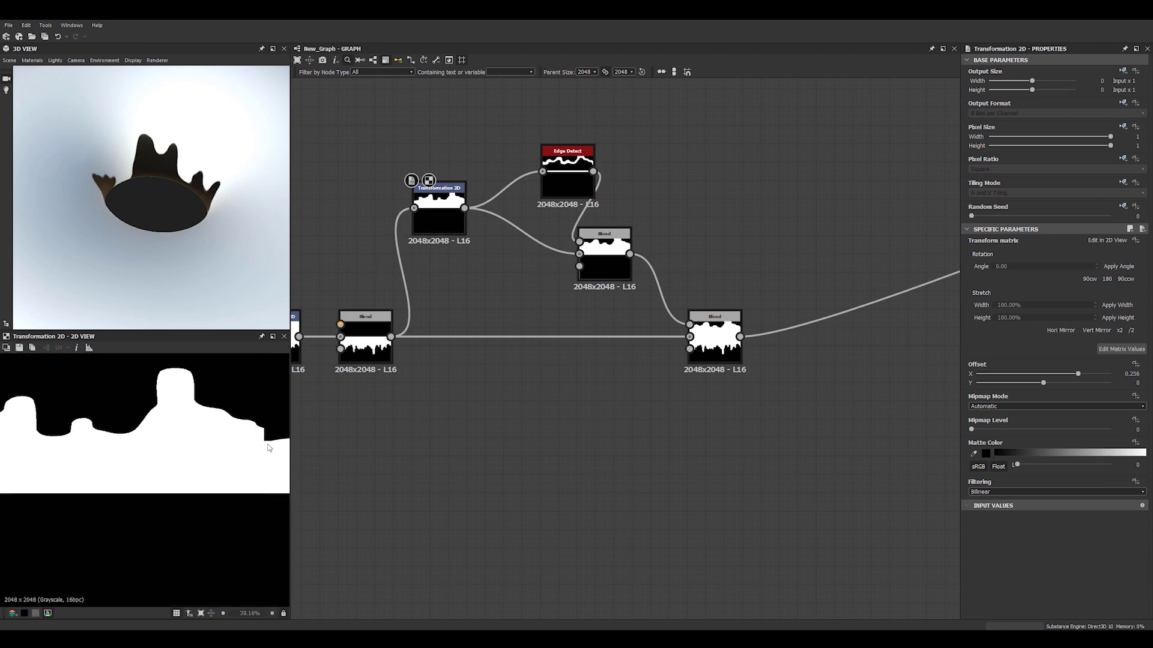
pyautogui.click(607, 258)
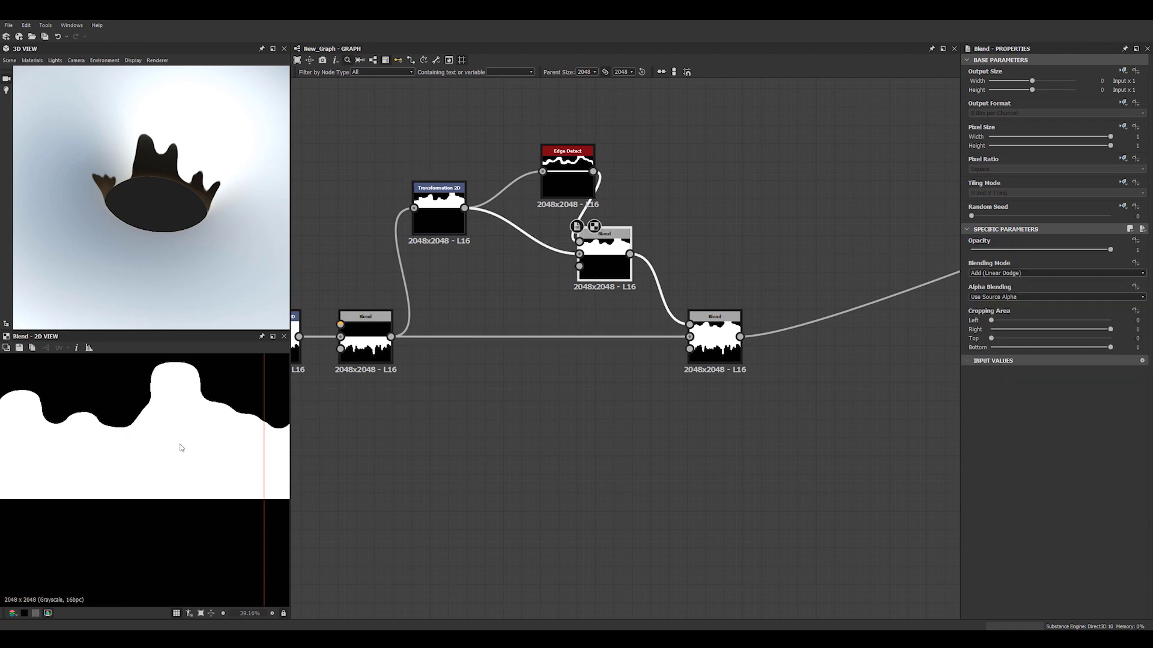
pyautogui.scroll(-4, 162, 440)
pyautogui.scroll(15, 112, 441)
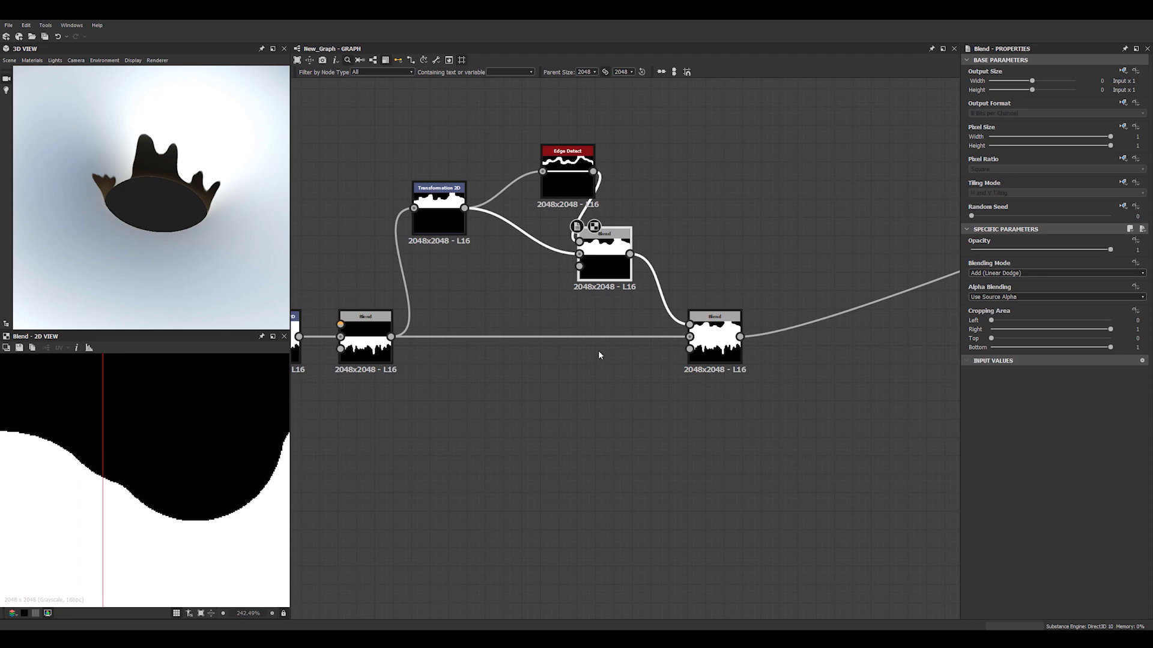
# - Select the whole icing mask node chain and move it further away from the output nodes
pyautogui.scroll(-5, 598, 354)
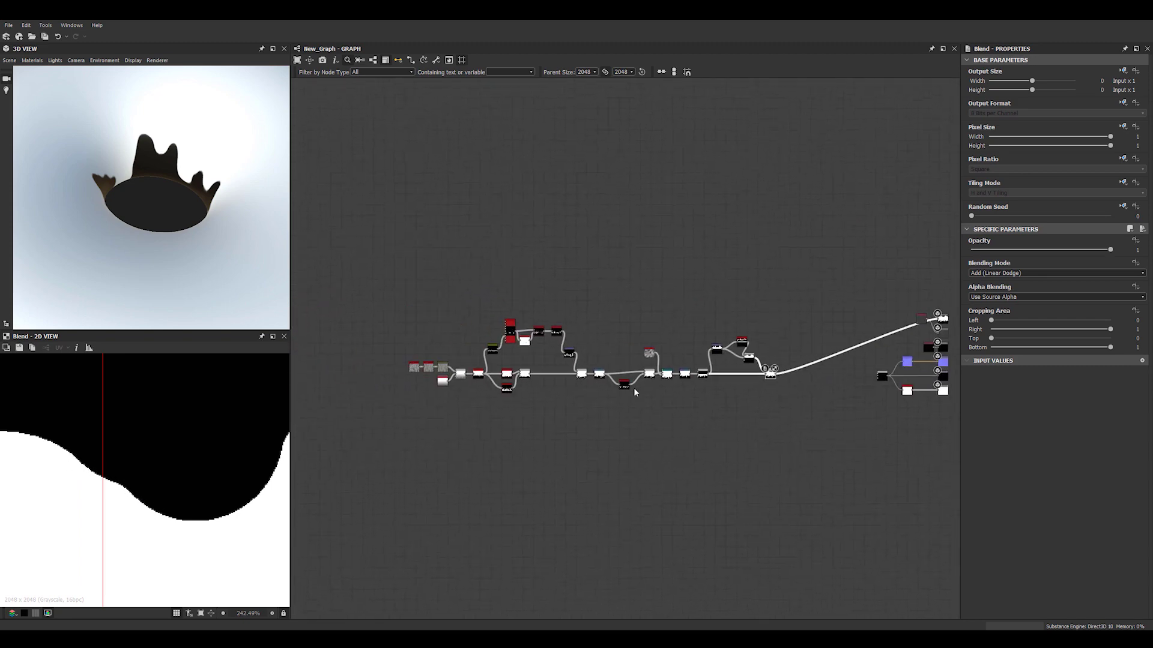
pyautogui.moveTo(347, 259); pyautogui.dragTo(566, 314)
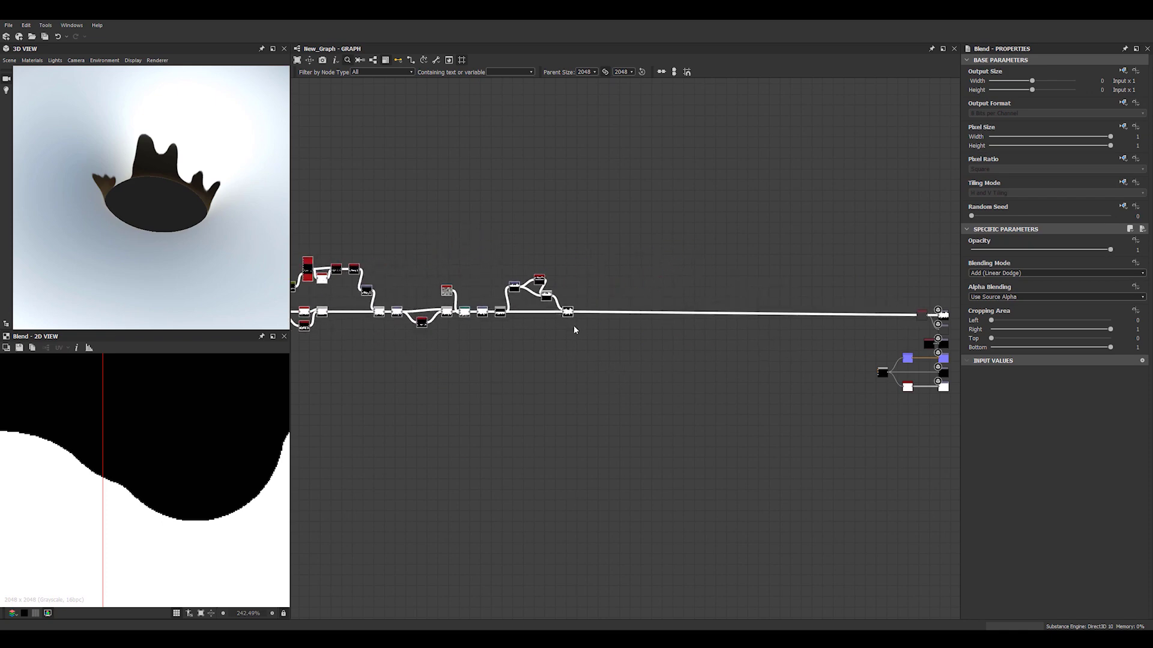
pyautogui.moveTo(751, 403); pyautogui.dragTo(656, 404, button='middle')
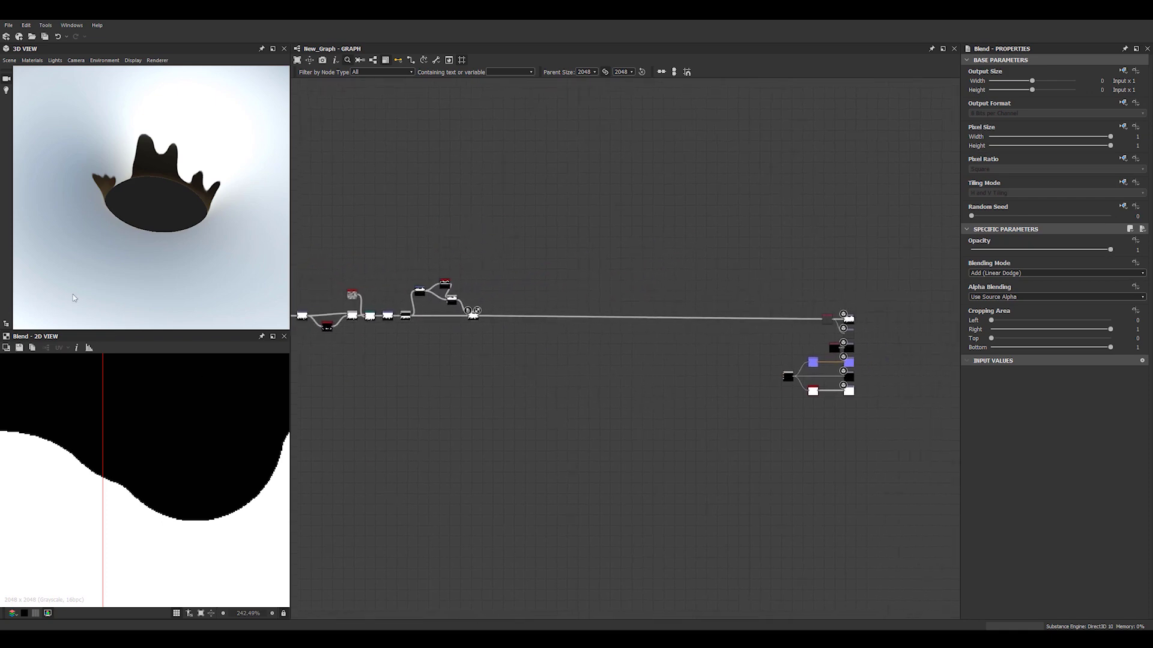
# - Inspect the icing drips on the donut from the side and slightly above in the 3D view
pyautogui.scroll(5, 468, 344)
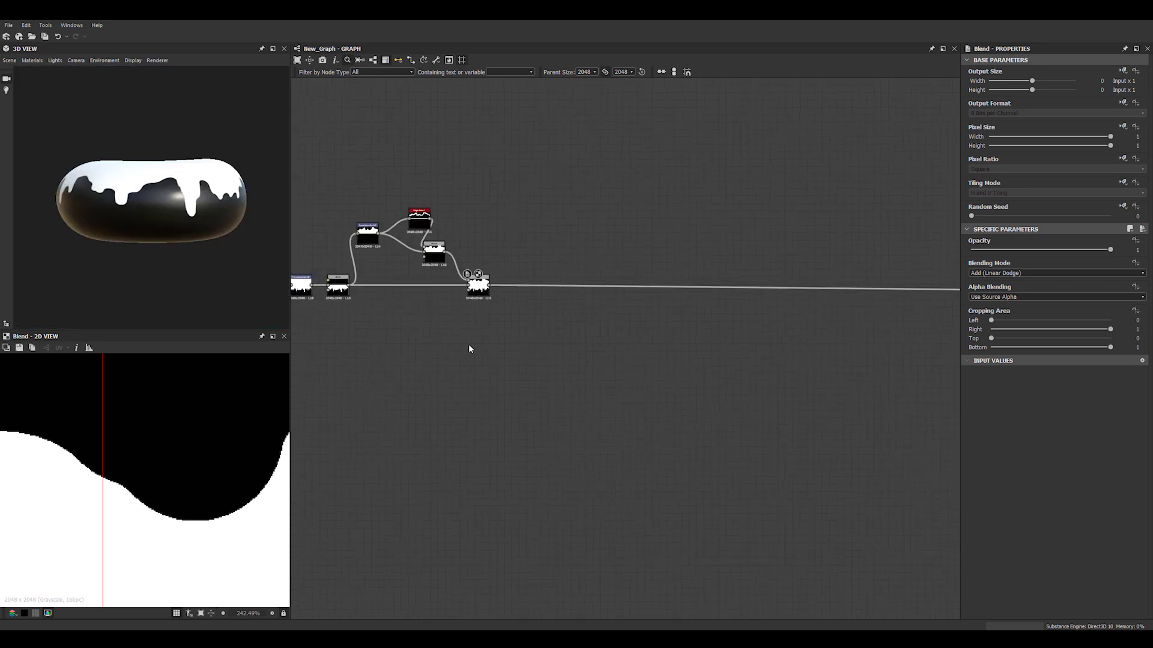
pyautogui.moveTo(574, 328); pyautogui.dragTo(507, 348, button='middle')
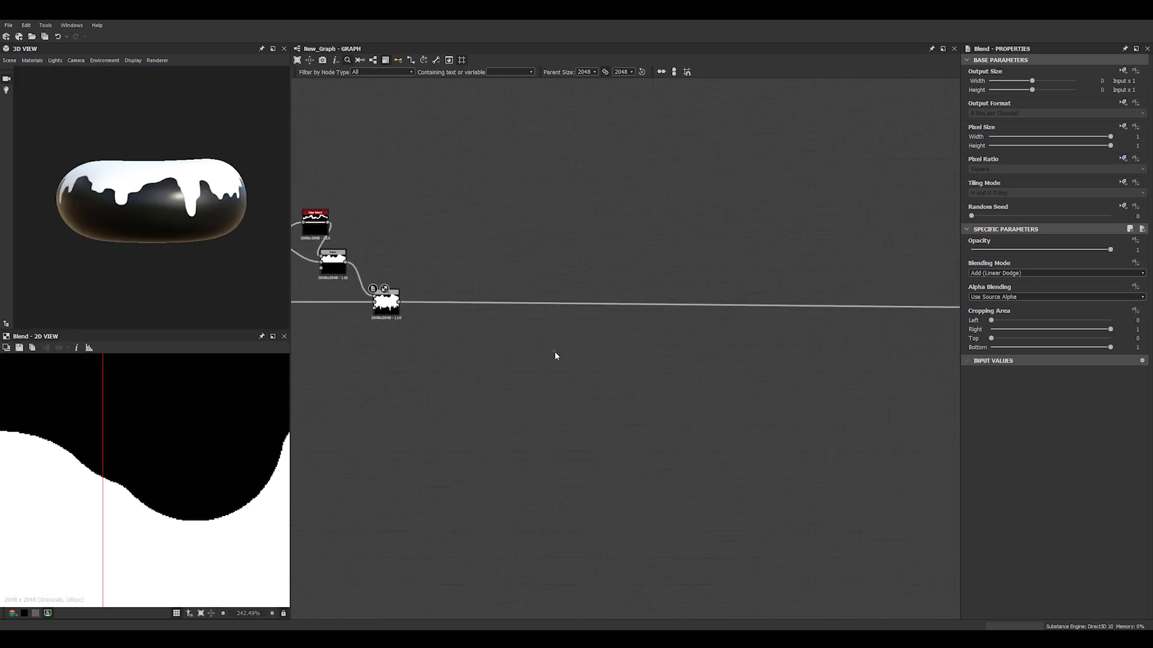
pyautogui.moveTo(135, 217); pyautogui.dragTo(246, 228)
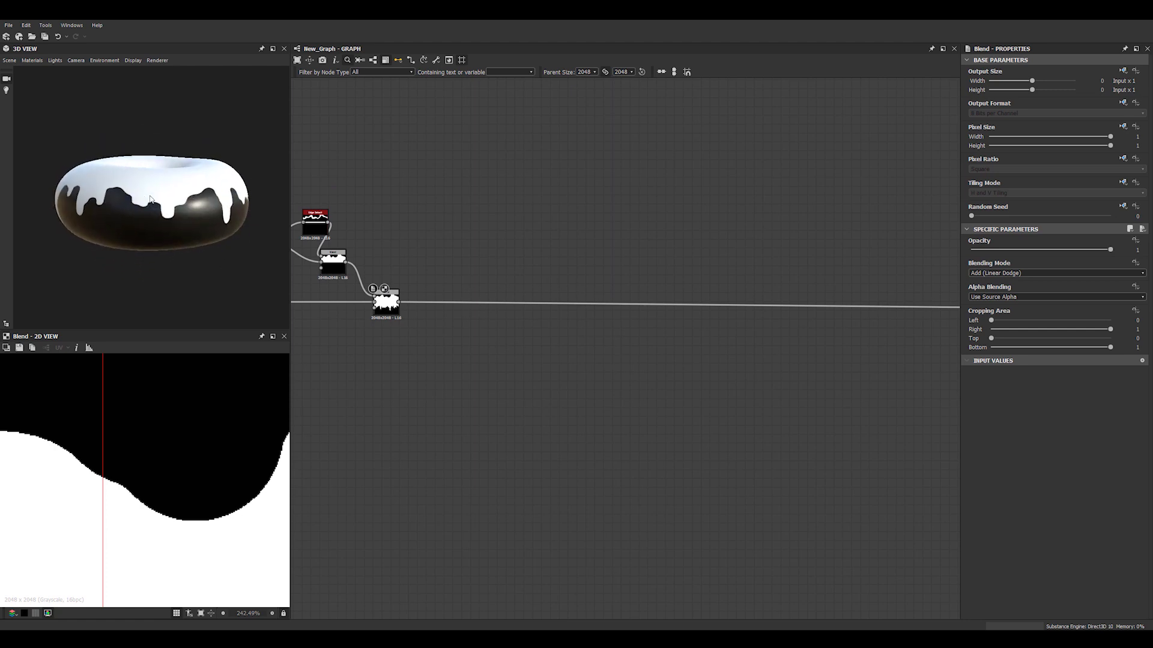
pyautogui.moveTo(150, 200); pyautogui.dragTo(211, 215)
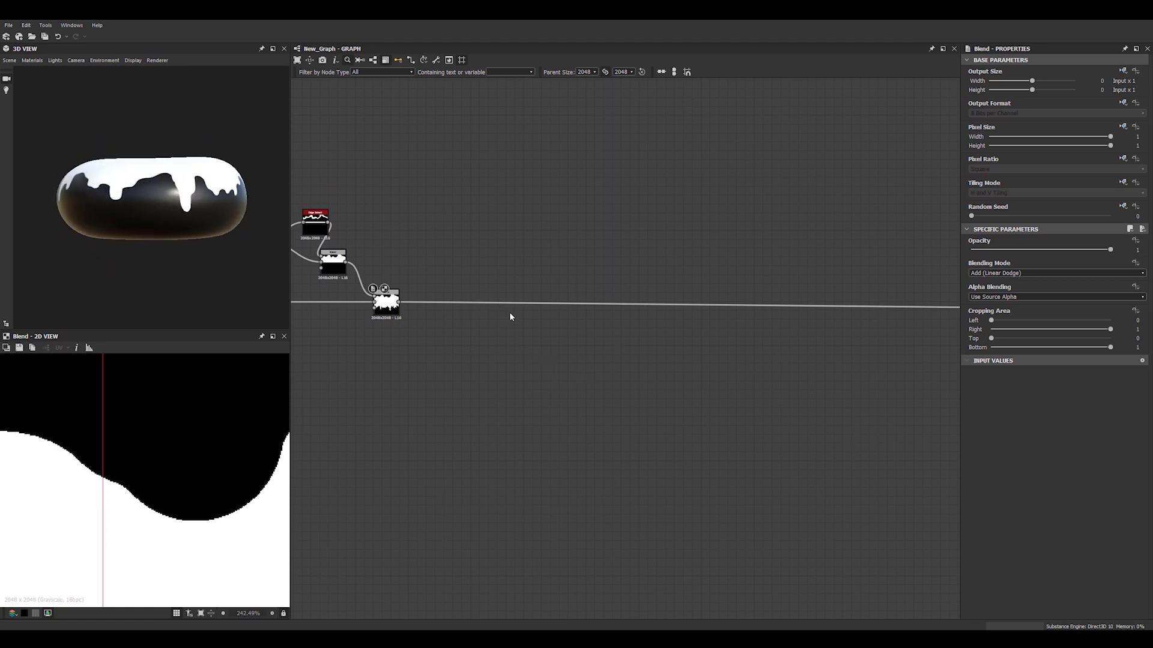
pyautogui.scroll(-5, 232, 446)
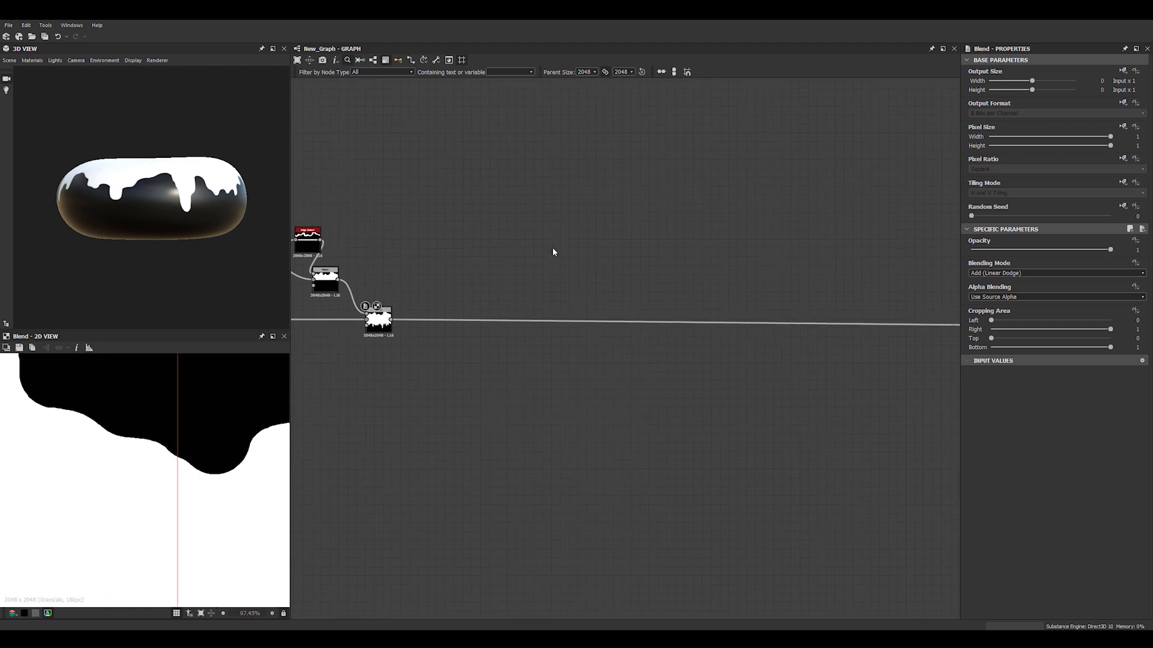
# - Add a Uniform Color node in Grayscale mode with its own Output Format of 16 Bits per Channel
pyautogui.moveTo(552, 247)
pyautogui.mouseDown(button='middle')
pyautogui.moveTo(498, 262)
pyautogui.moveTo(591, 248)
pyautogui.moveTo(536, 259)
pyautogui.mouseUp(button='middle')
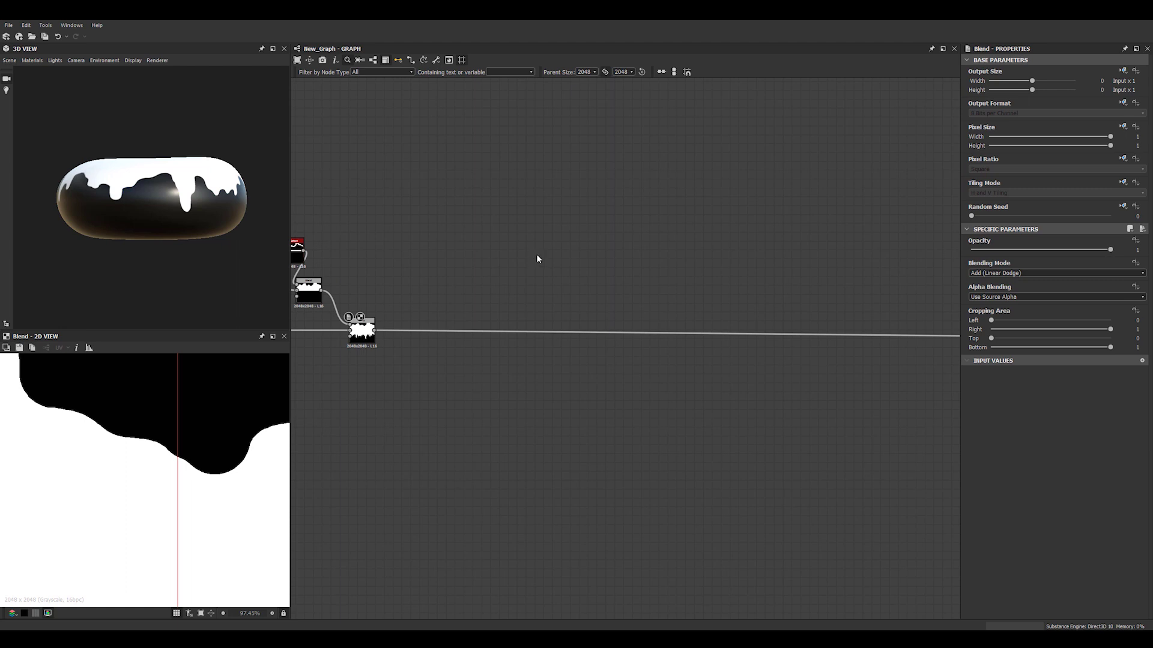
pyautogui.press('space')
pyautogui.write('sn')
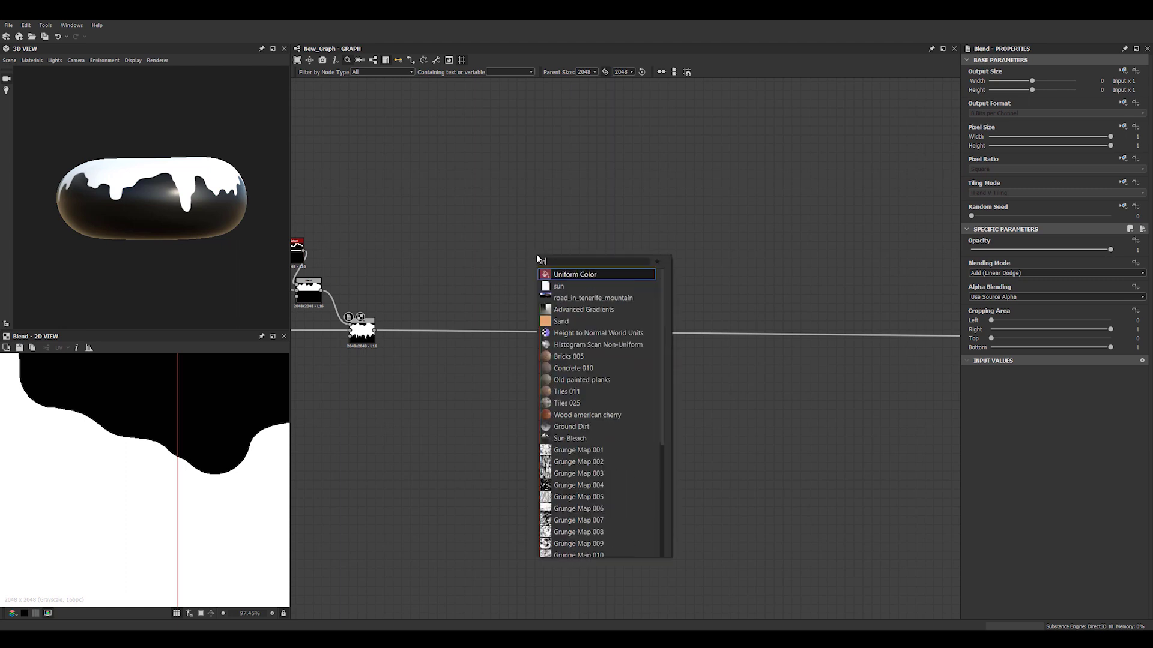
pyautogui.press('Return')
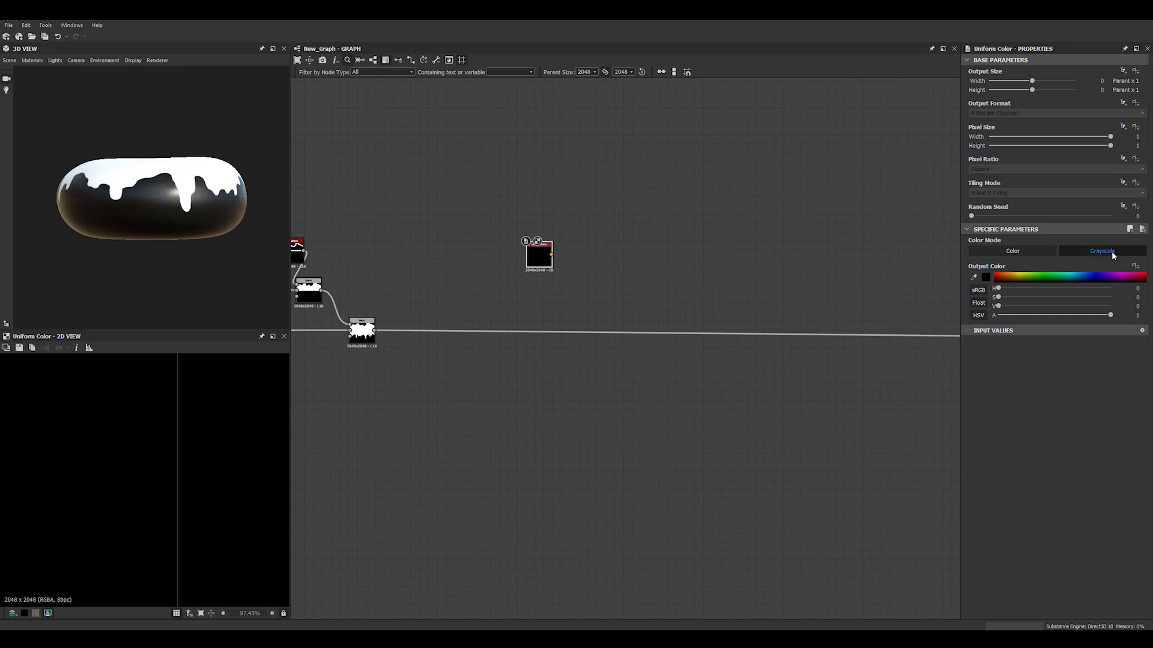
pyautogui.click(1113, 255)
pyautogui.click(1122, 103)
pyautogui.click(1111, 128)
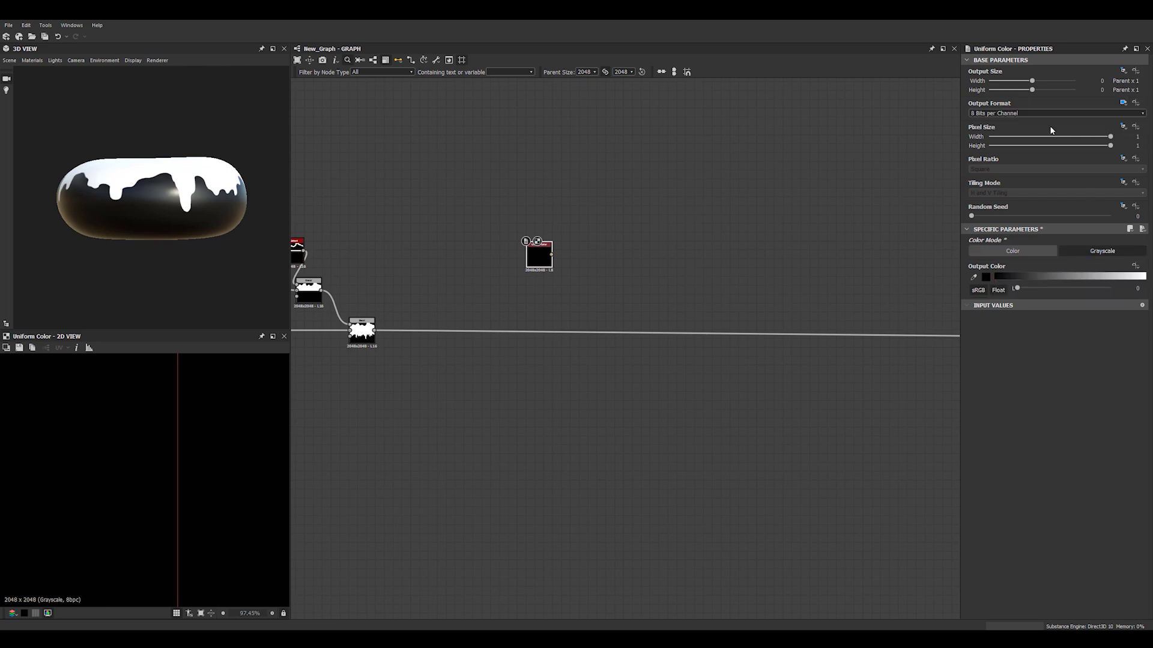
pyautogui.click(1015, 114)
pyautogui.click(1012, 131)
# - Set the Uniform Color's output value to 0.5 and place the node above the link running to the outputs
pyautogui.click(1137, 288)
pyautogui.write('0.5')
pyautogui.press('Return')
pyautogui.scroll(-4, 194, 434)
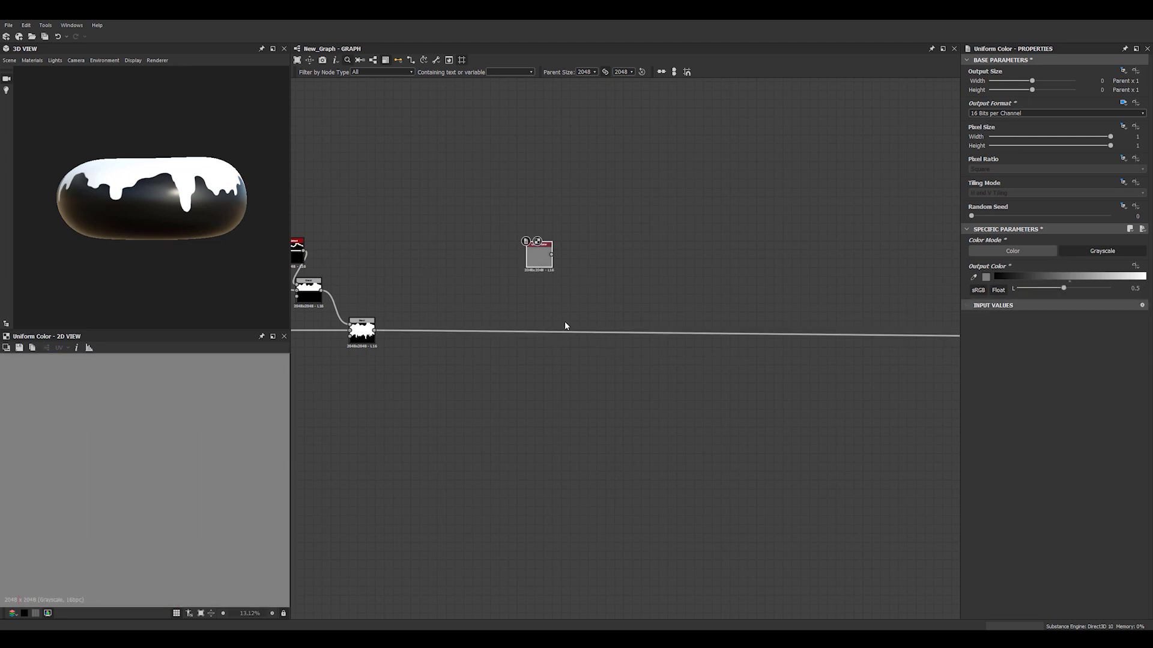
pyautogui.scroll(2, 564, 323)
pyautogui.moveTo(628, 342); pyautogui.dragTo(761, 342, button='middle')
pyautogui.moveTo(671, 218); pyautogui.dragTo(614, 205)
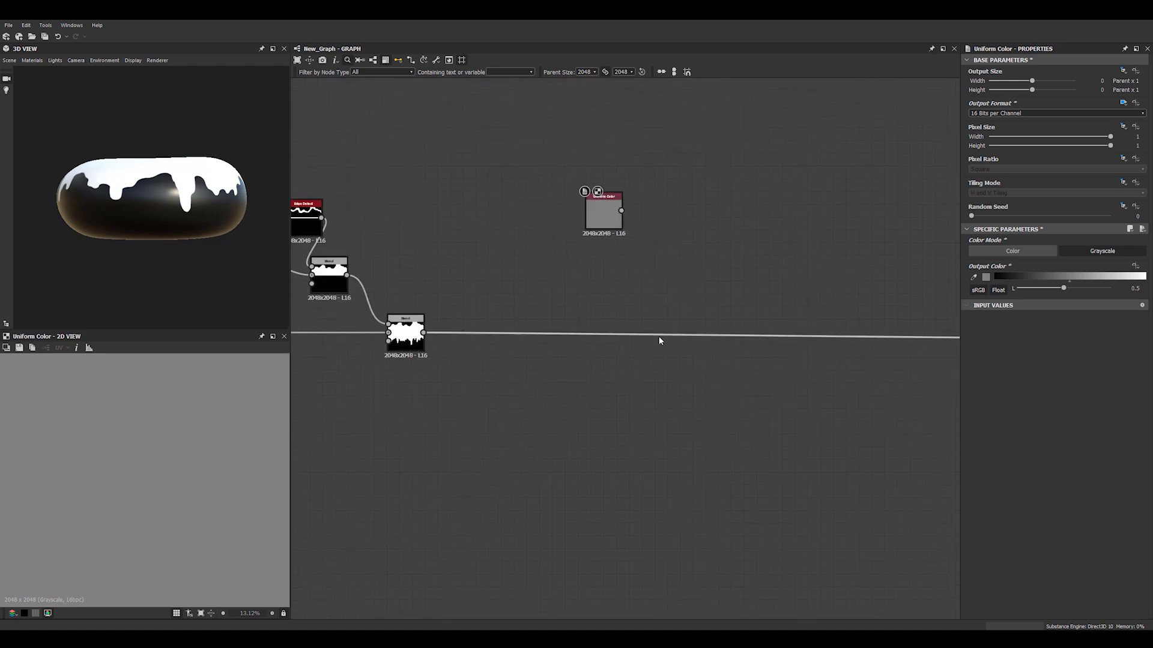
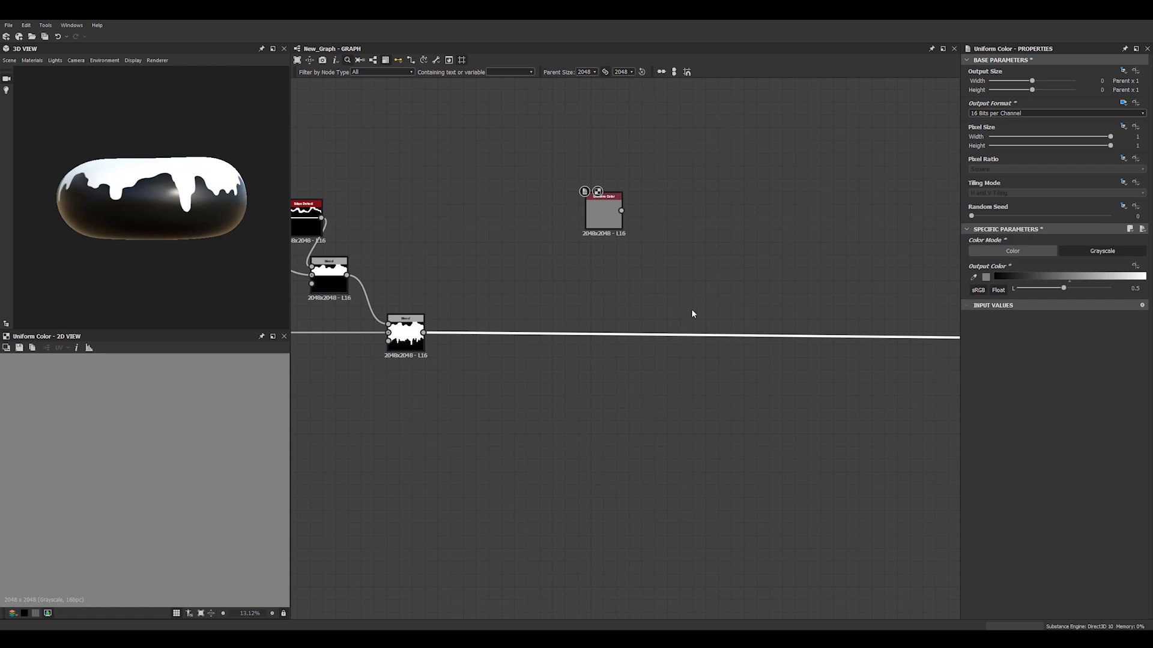
# - Insert a Blend node between the combined drip mask and the outputs, and connect the Uniform Color to its foreground
pyautogui.moveTo(730, 286); pyautogui.dragTo(704, 294, button='middle')
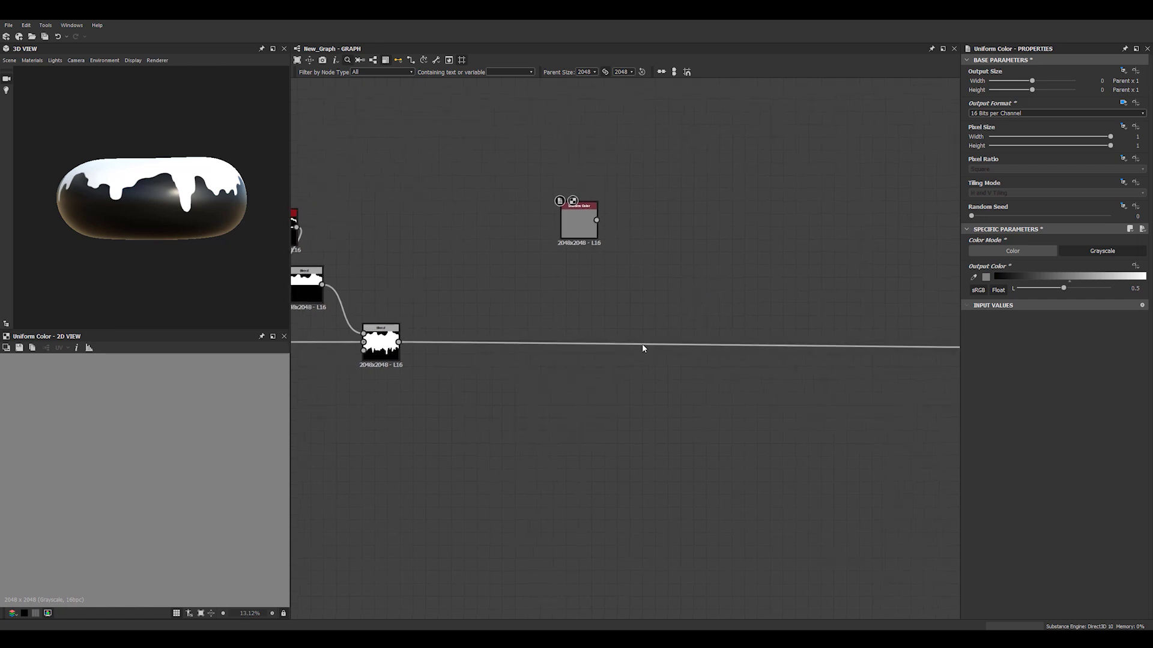
pyautogui.press('space')
pyautogui.write('bl')
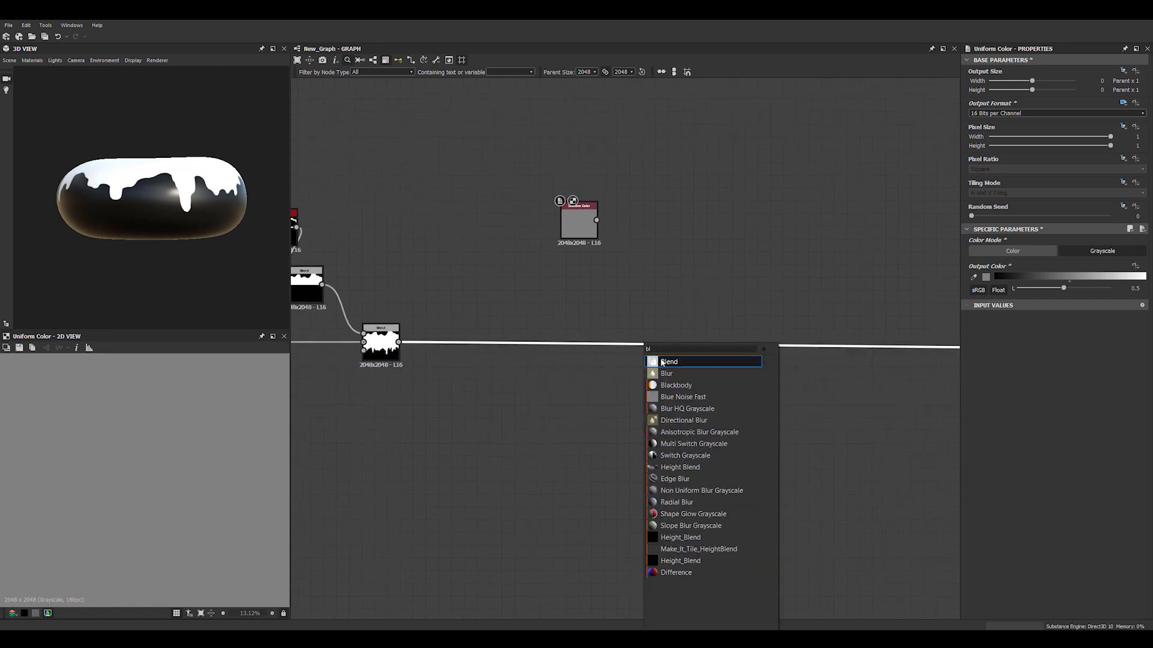
pyautogui.click(662, 363)
pyautogui.scroll(-3, 759, 281)
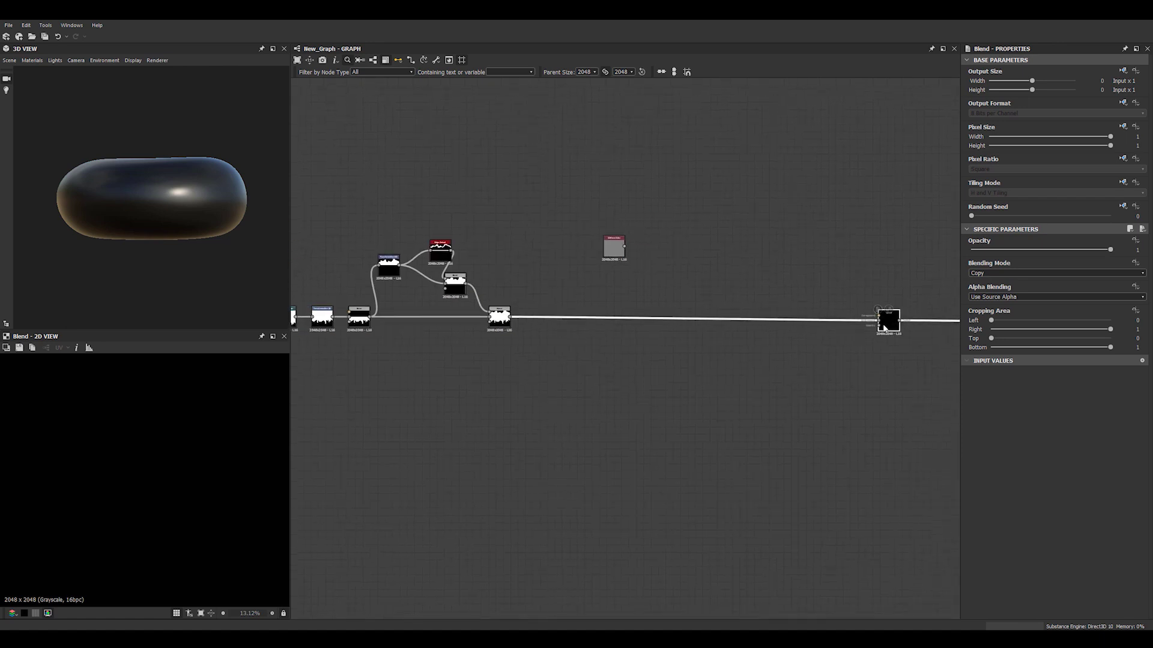
pyautogui.moveTo(884, 328); pyautogui.dragTo(605, 213)
pyautogui.scroll(3, 646, 291)
# - Swap the new Blend's inputs so the drip mask is the foreground and the Uniform Color the background
pyautogui.click(677, 322)
pyautogui.keyDown('ctrl'); pyautogui.click(675, 340); pyautogui.keyUp('ctrl')
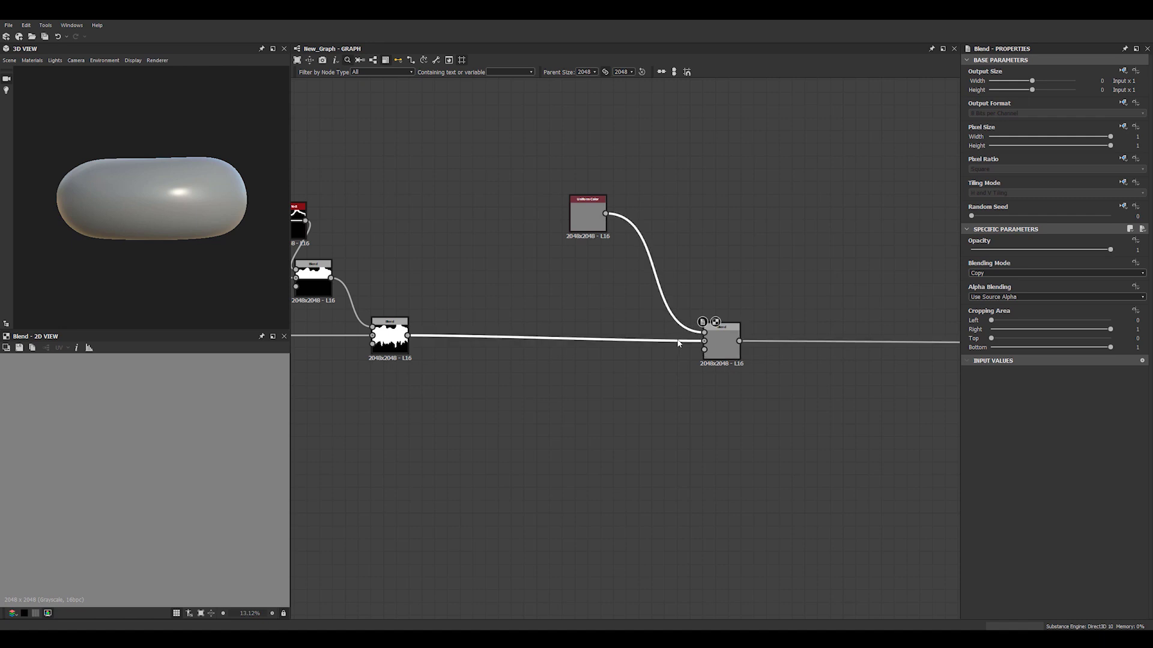
pyautogui.press('x')
pyautogui.click(719, 343)
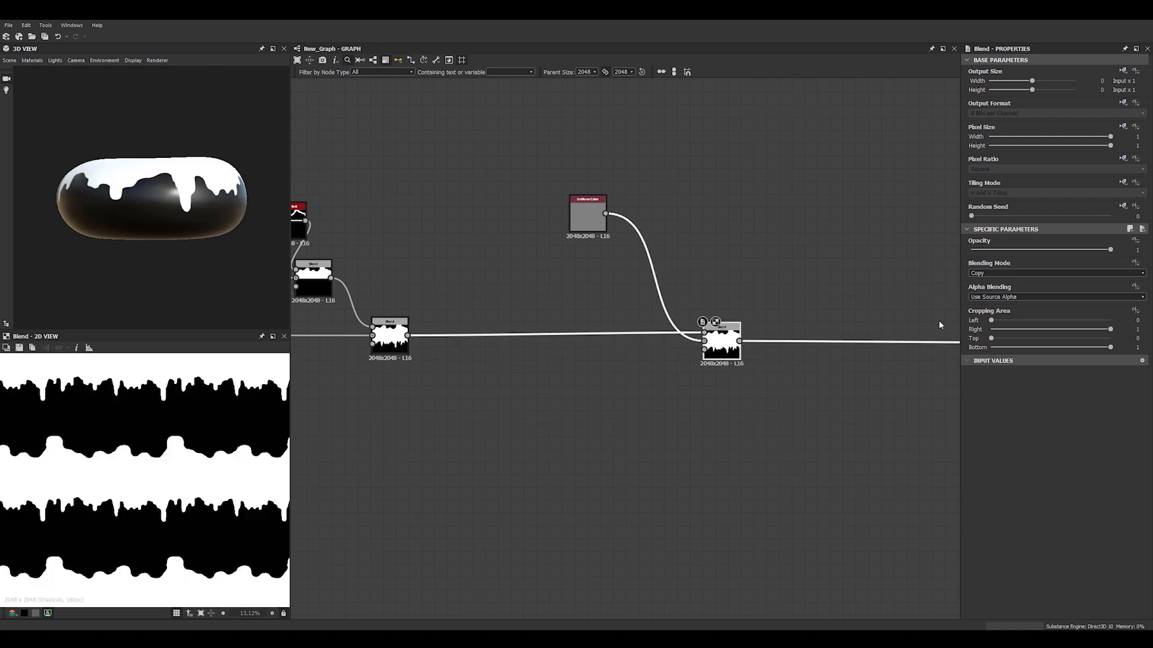
# - Set the new Blend's blending mode to Add (Linear Dodge) and its opacity to 0.4
pyautogui.click(1002, 274)
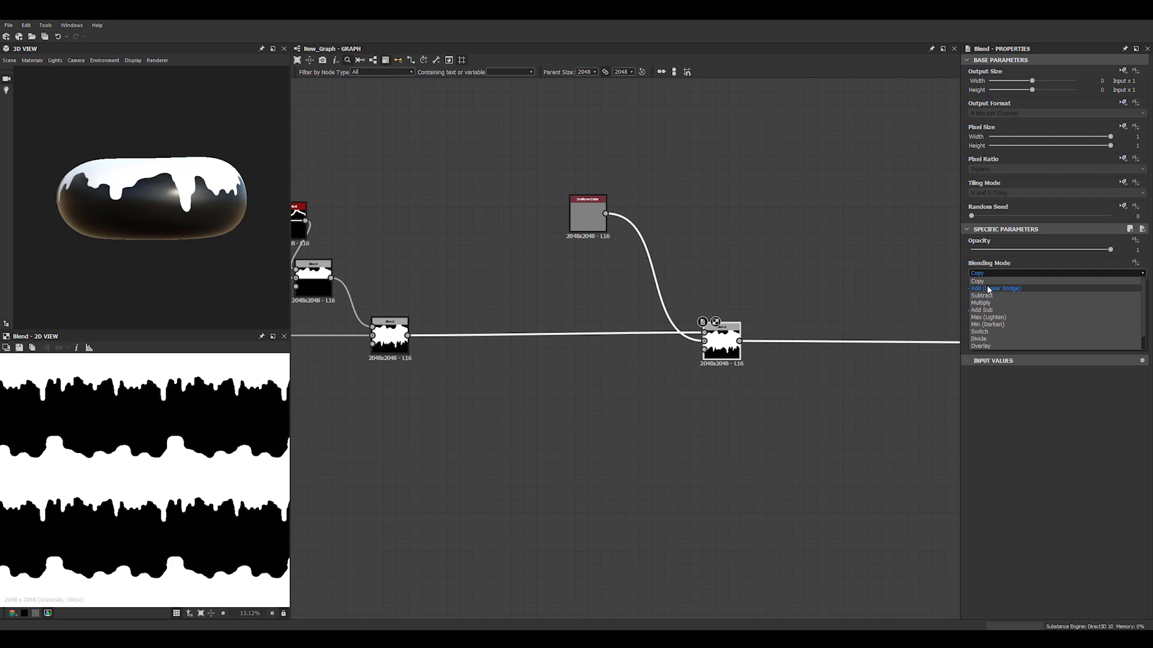
pyautogui.click(989, 289)
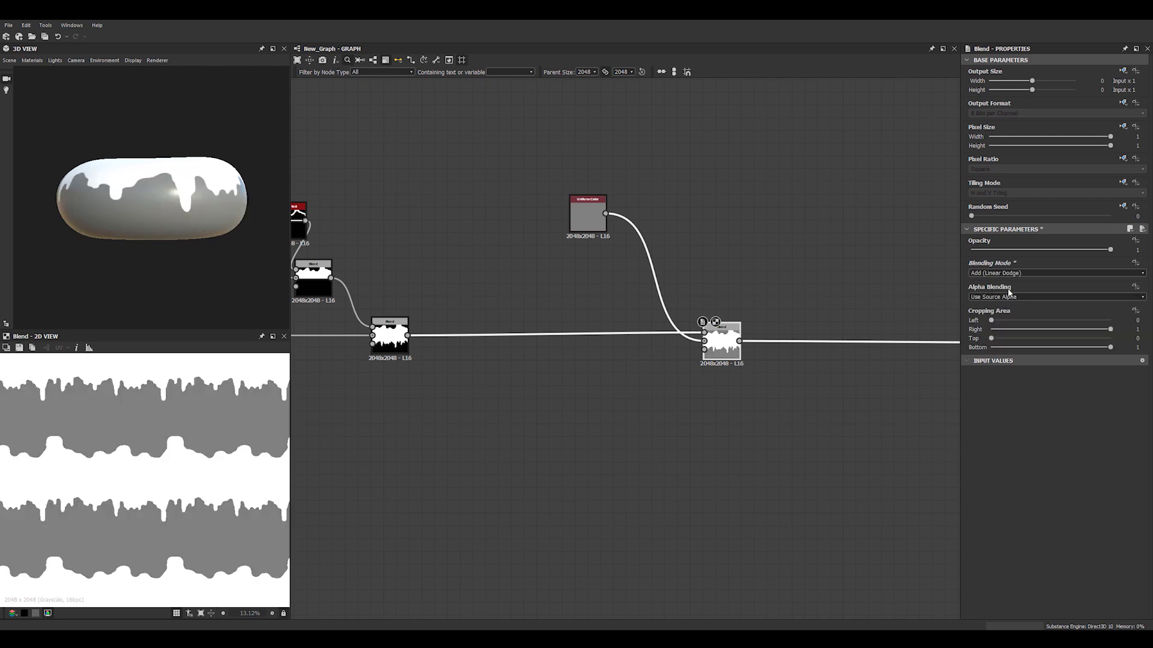
pyautogui.click(1137, 250)
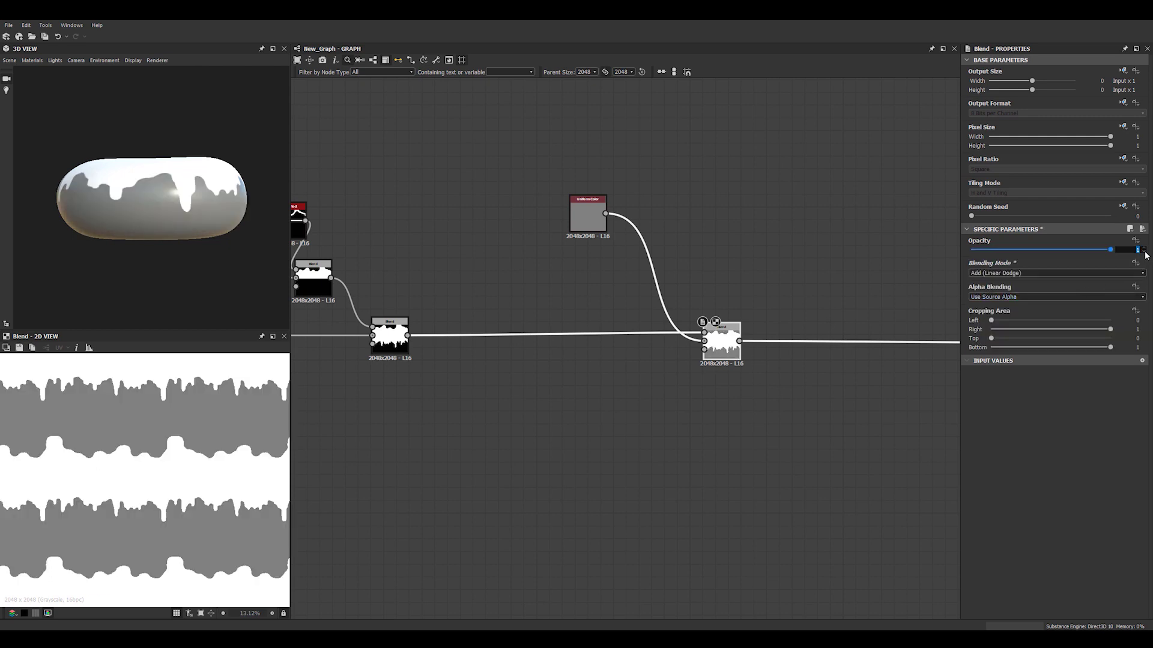
pyautogui.write('0.4')
pyautogui.press('Return')
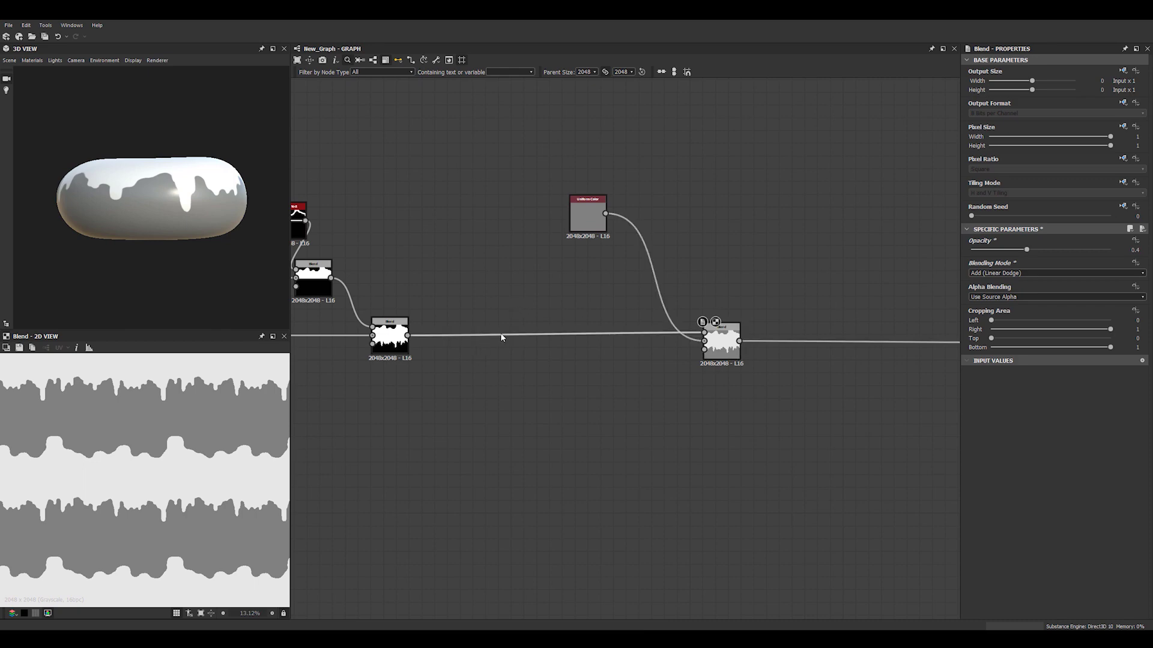
# - Insert a Histogram Range node between the combined drip mask and the new Blend, with Range 1 and Position 0.3
pyautogui.press('space')
pyautogui.write('hi')
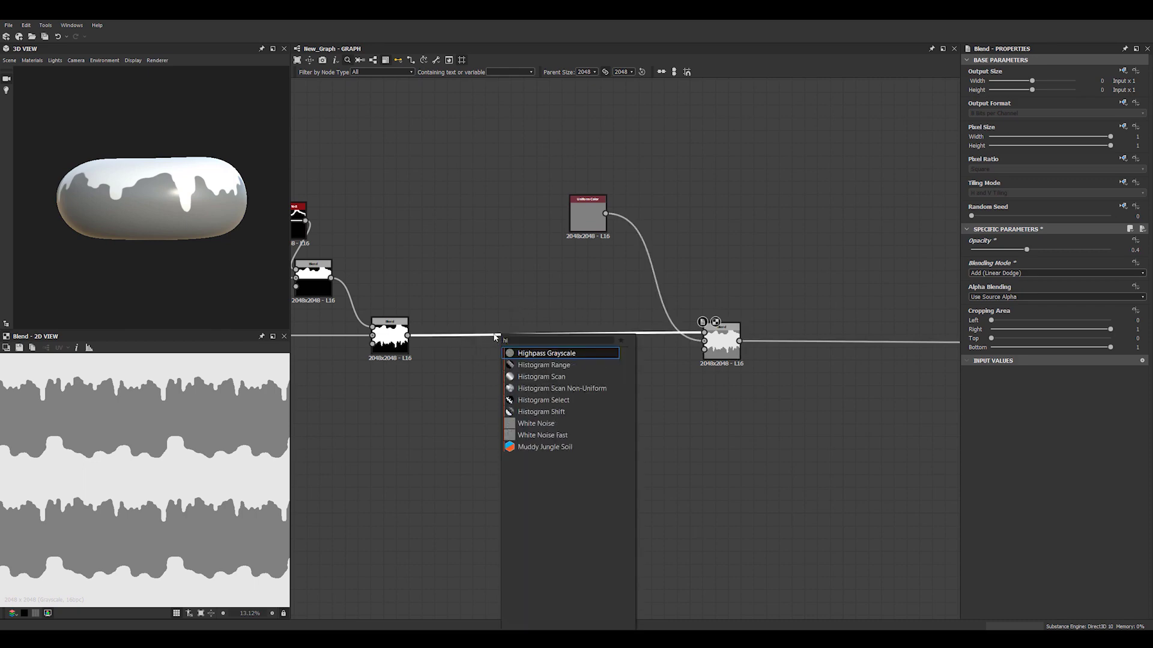
pyautogui.click(564, 363)
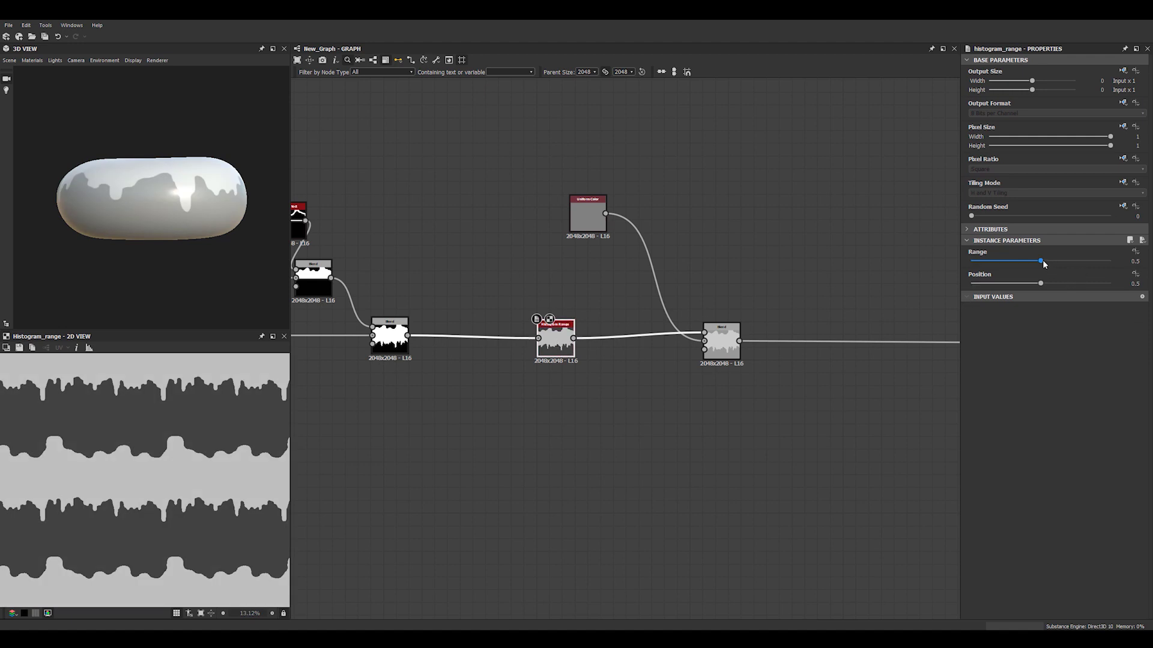
pyautogui.moveTo(1041, 262); pyautogui.dragTo(1110, 262)
pyautogui.moveTo(1024, 283); pyautogui.dragTo(994, 293)
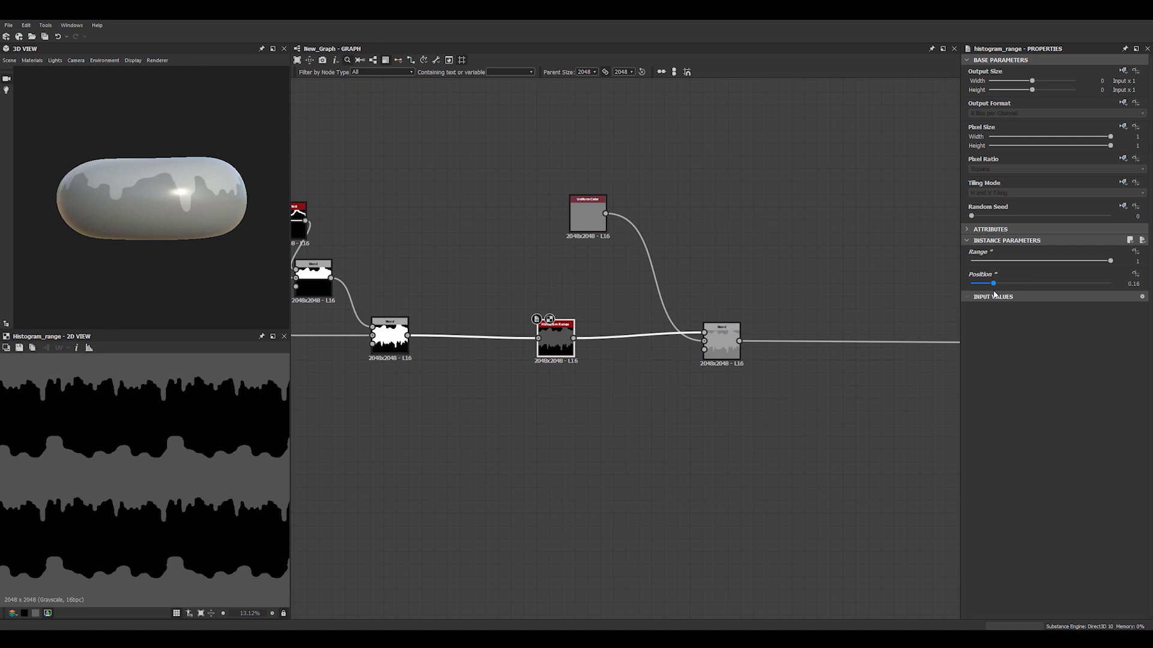
pyautogui.moveTo(993, 294); pyautogui.dragTo(996, 294)
pyautogui.doubleClick(1133, 283)
pyautogui.write('0.3')
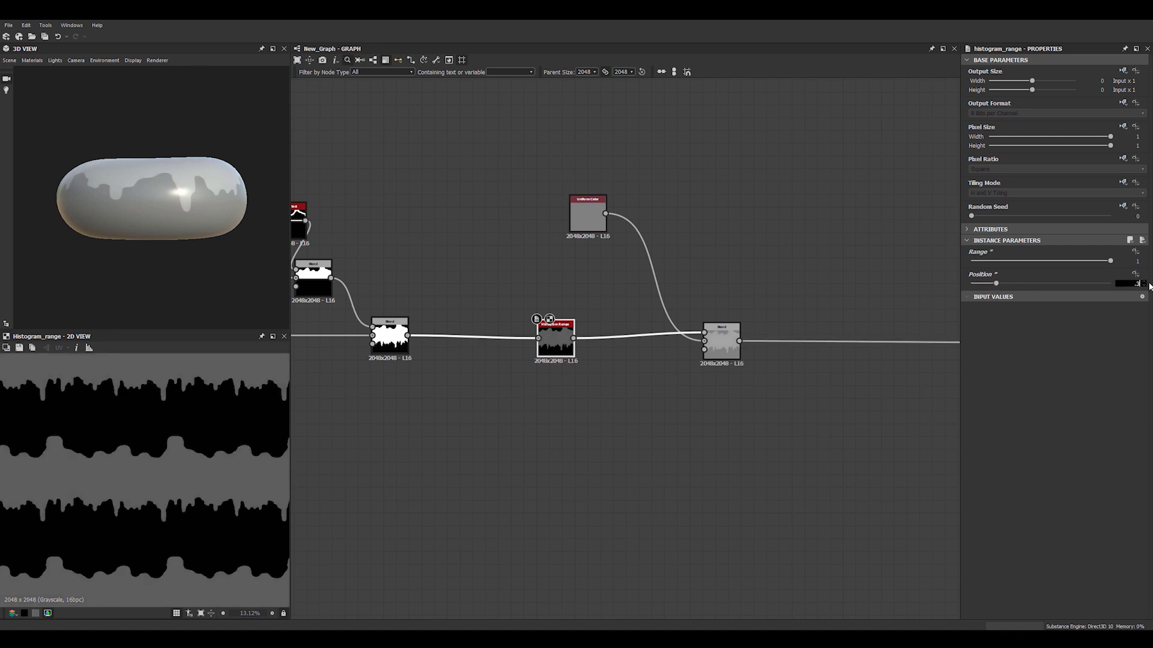
pyautogui.press('Return')
# - Check the donut from above in 3D, and move the Histogram Range node closer to the Blend it feeds
pyautogui.moveTo(750, 353); pyautogui.dragTo(495, 332, button='middle')
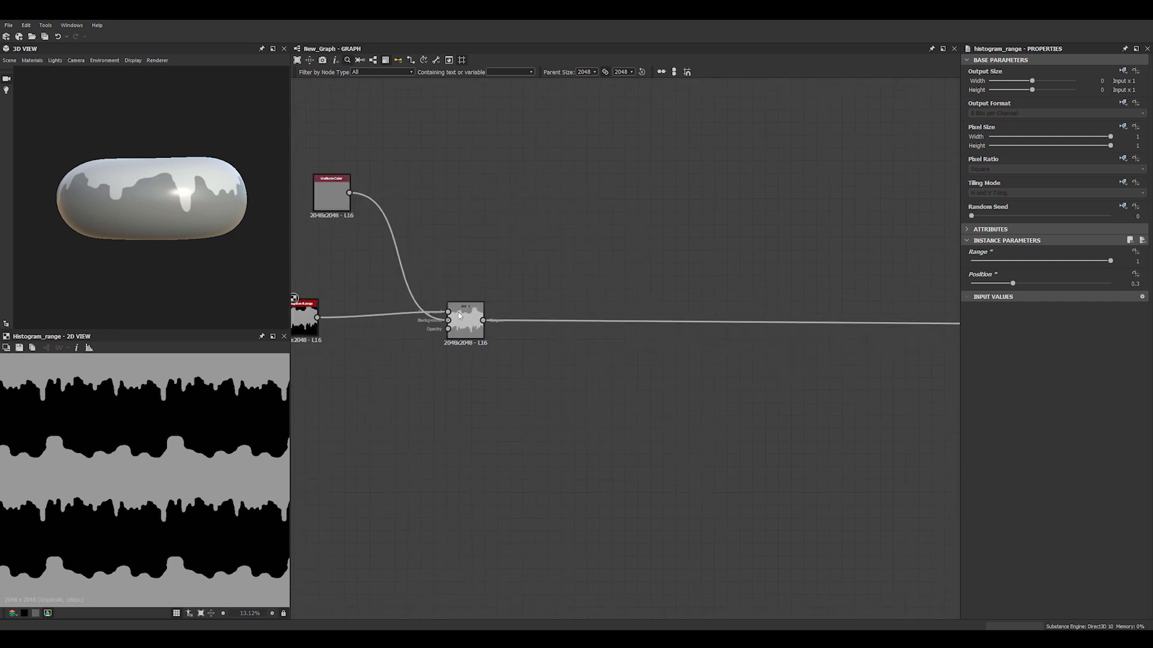
pyautogui.moveTo(193, 227); pyautogui.dragTo(215, 246)
pyautogui.moveTo(635, 330); pyautogui.dragTo(786, 345, button='middle')
pyautogui.scroll(2, 719, 345)
pyautogui.moveTo(695, 339); pyautogui.dragTo(851, 331, button='middle')
pyautogui.moveTo(573, 364); pyautogui.dragTo(718, 364, button='middle')
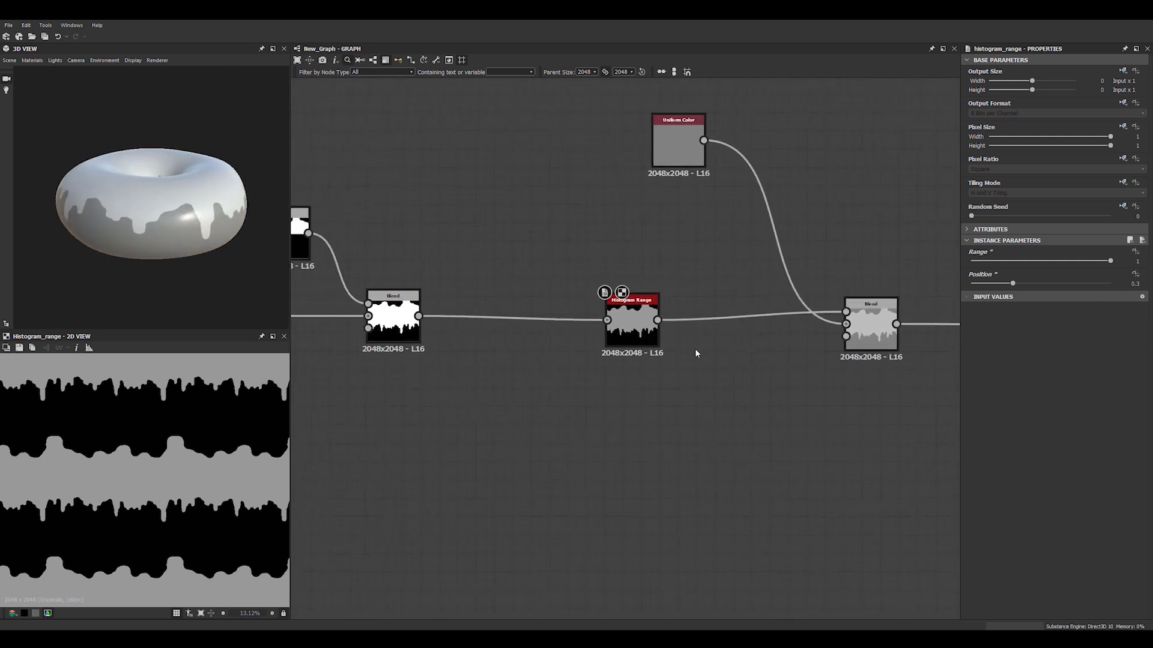
pyautogui.moveTo(645, 315); pyautogui.dragTo(728, 314)
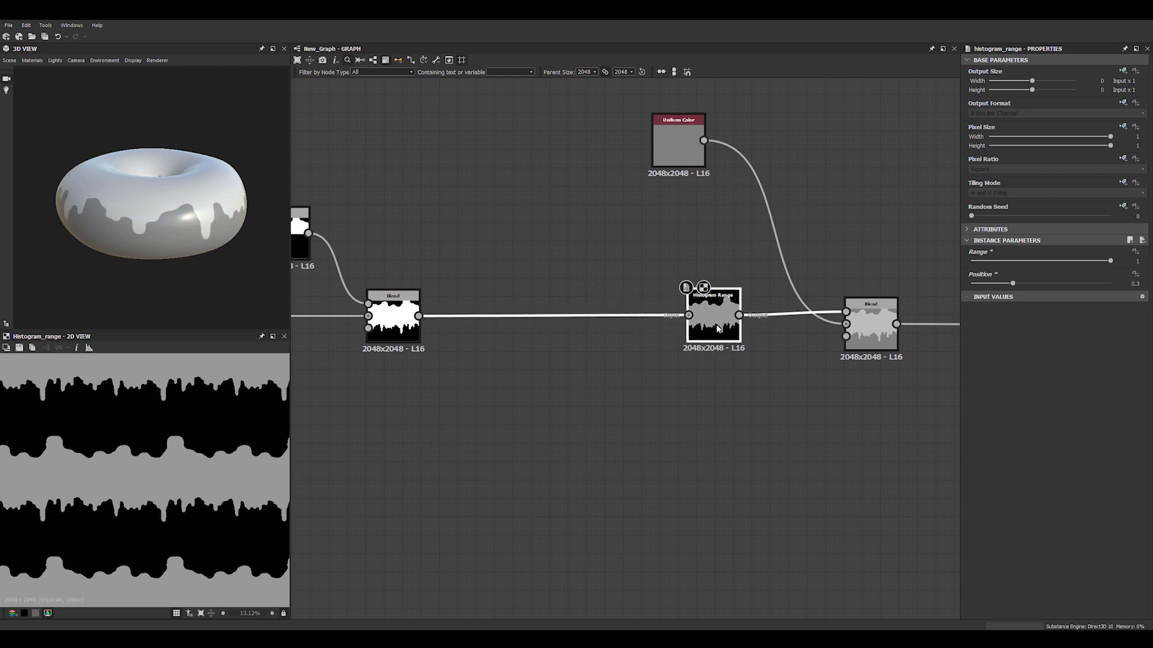
# - Insert a Non Uniform Blur Grayscale node between the combined drip Blend and the Histogram Range
pyautogui.click(394, 328)
pyautogui.scroll(1, 560, 343)
pyautogui.press('space')
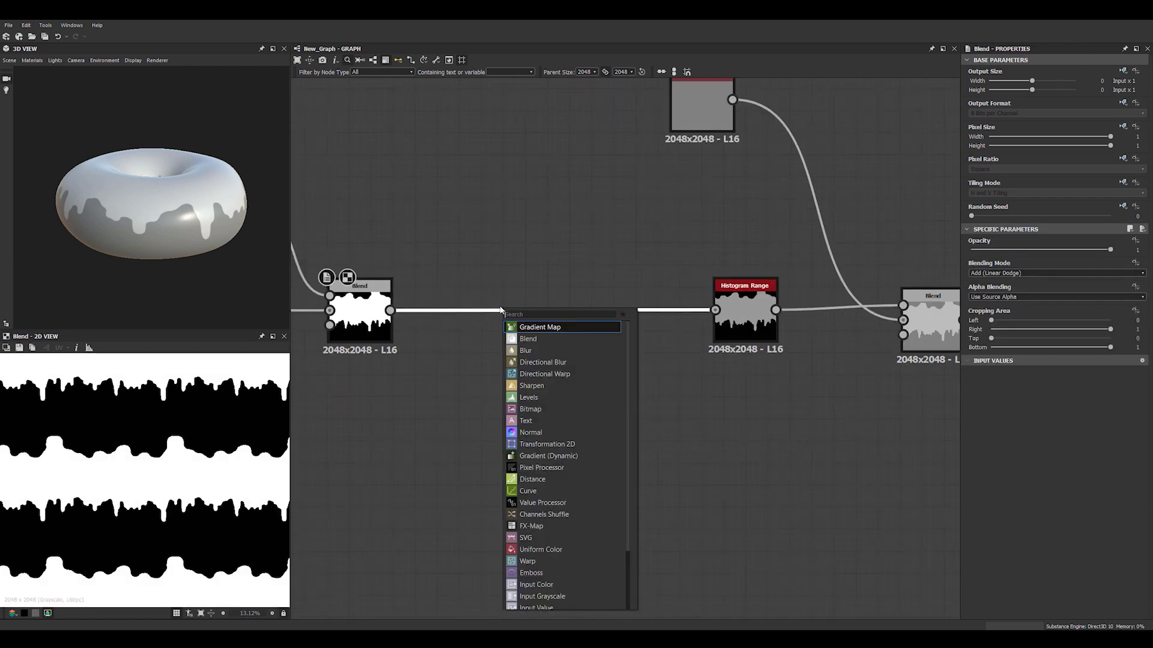
pyautogui.write('non')
pyautogui.press('Down')
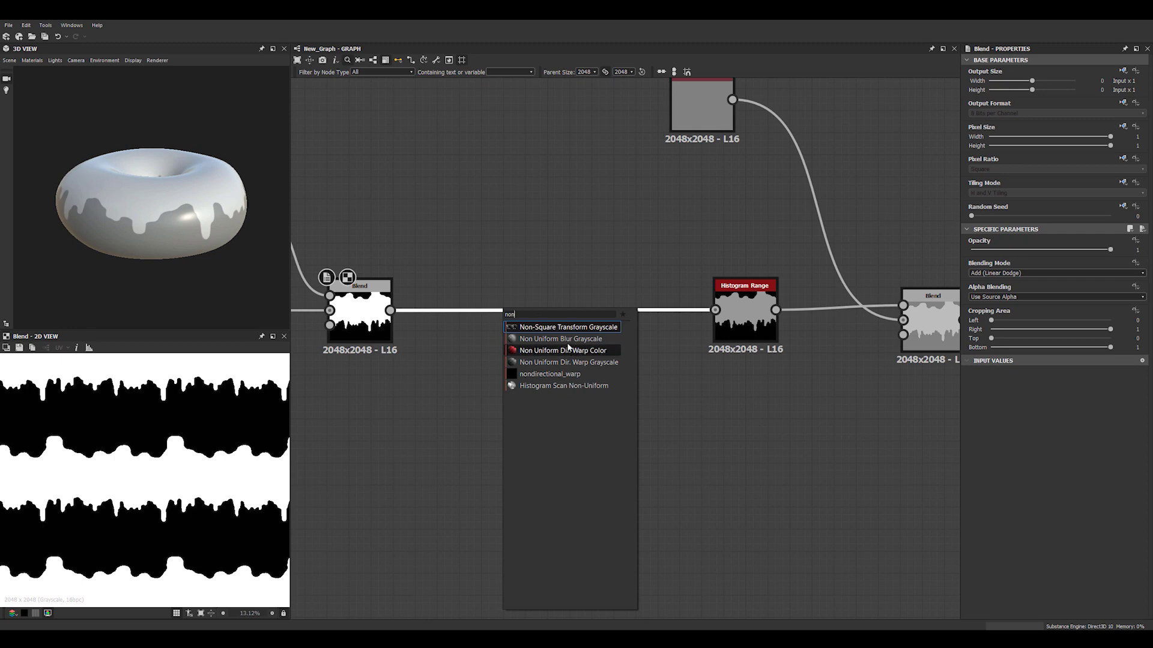
pyautogui.press('Return')
pyautogui.moveTo(491, 330); pyautogui.dragTo(525, 335, button='middle')
pyautogui.scroll(1, 362, 294)
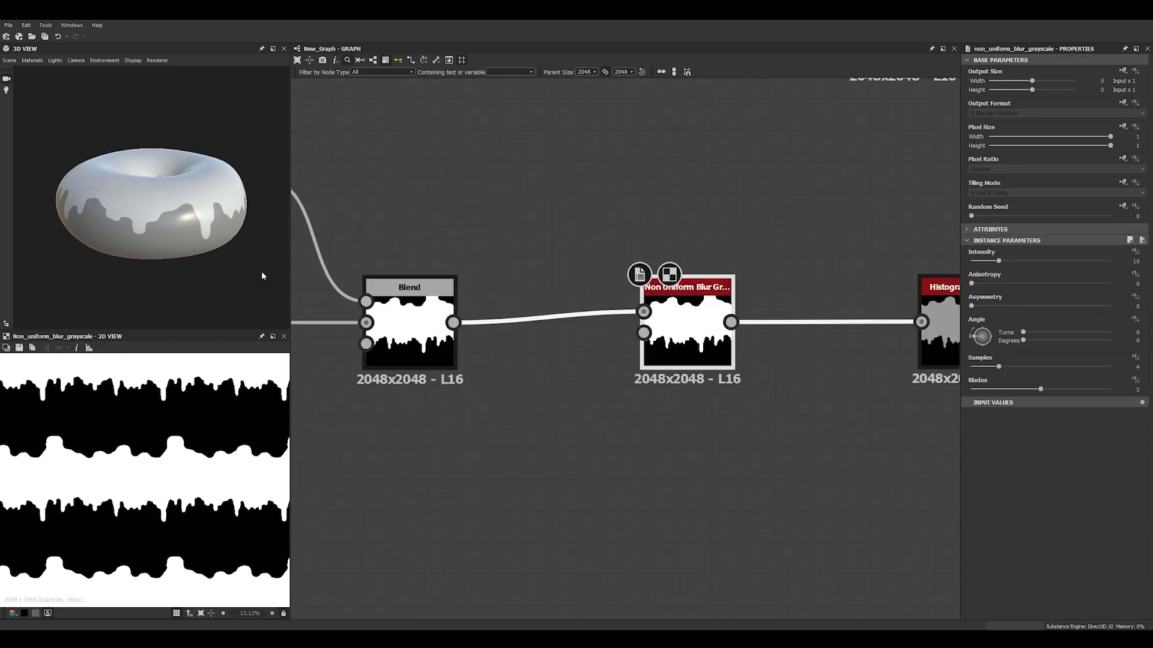
# - Connect the combined drip Blend's output to the Non Uniform Blur's Blur Map input and check the blurred icing edge on the donut
pyautogui.moveTo(261, 271); pyautogui.dragTo(127, 207)
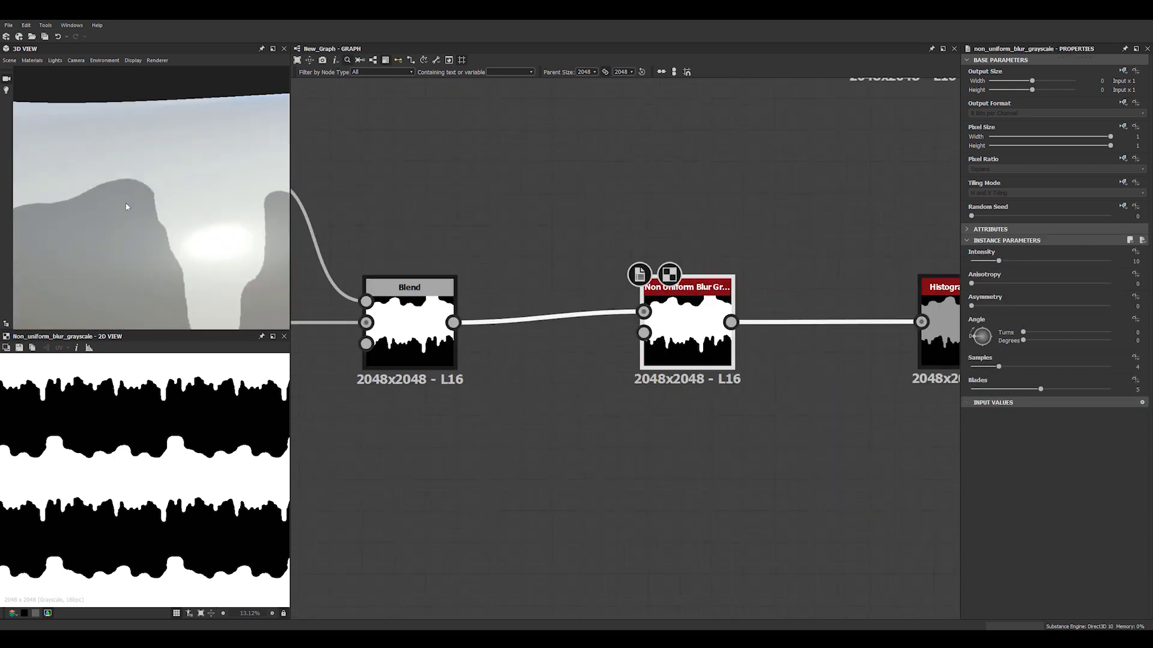
pyautogui.moveTo(454, 324); pyautogui.dragTo(695, 327)
pyautogui.scroll(-5, 149, 242)
pyautogui.moveTo(149, 242); pyautogui.dragTo(189, 242)
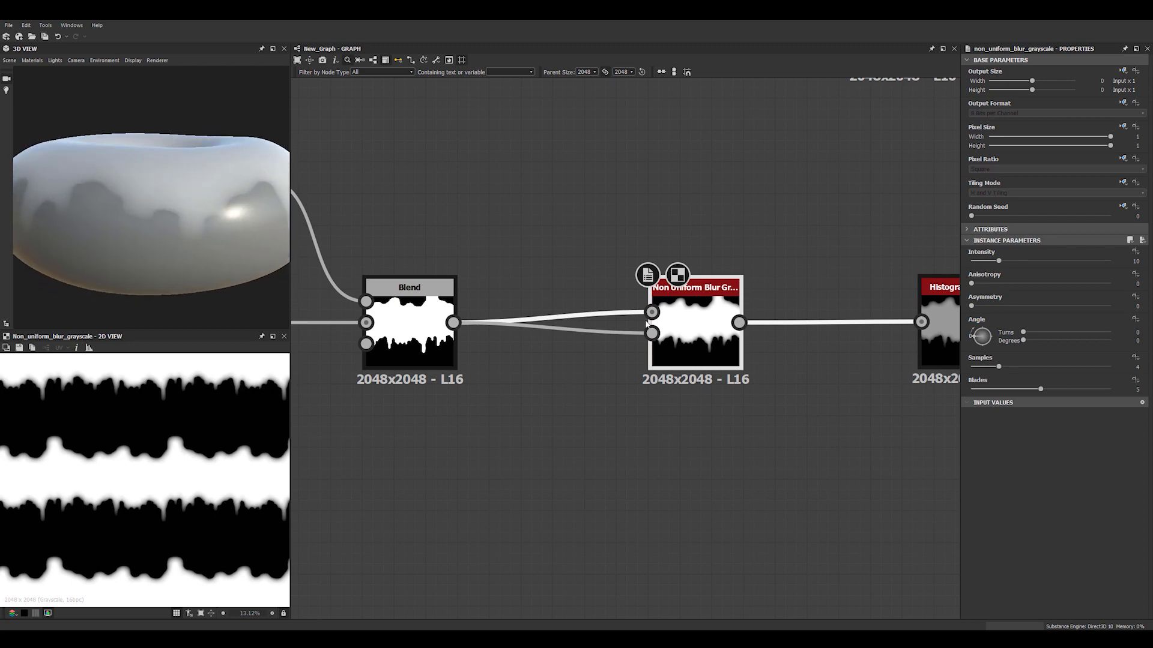
# - Set the Non Uniform Blur's Intensity to 2.5, Angle to 90 degrees and Anisotropy to 0.5
pyautogui.doubleClick(1136, 261)
pyautogui.write('2.5')
pyautogui.press('Return')
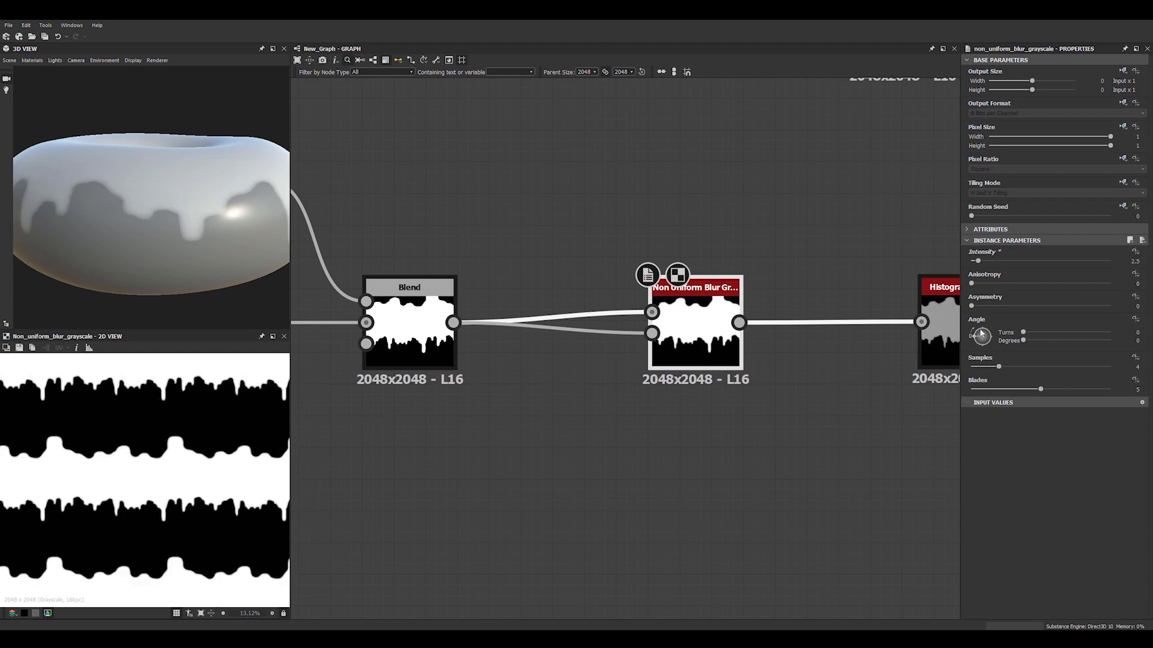
pyautogui.moveTo(981, 334); pyautogui.dragTo(983, 328)
pyautogui.doubleClick(1127, 284)
pyautogui.write('.5')
pyautogui.press('Return')
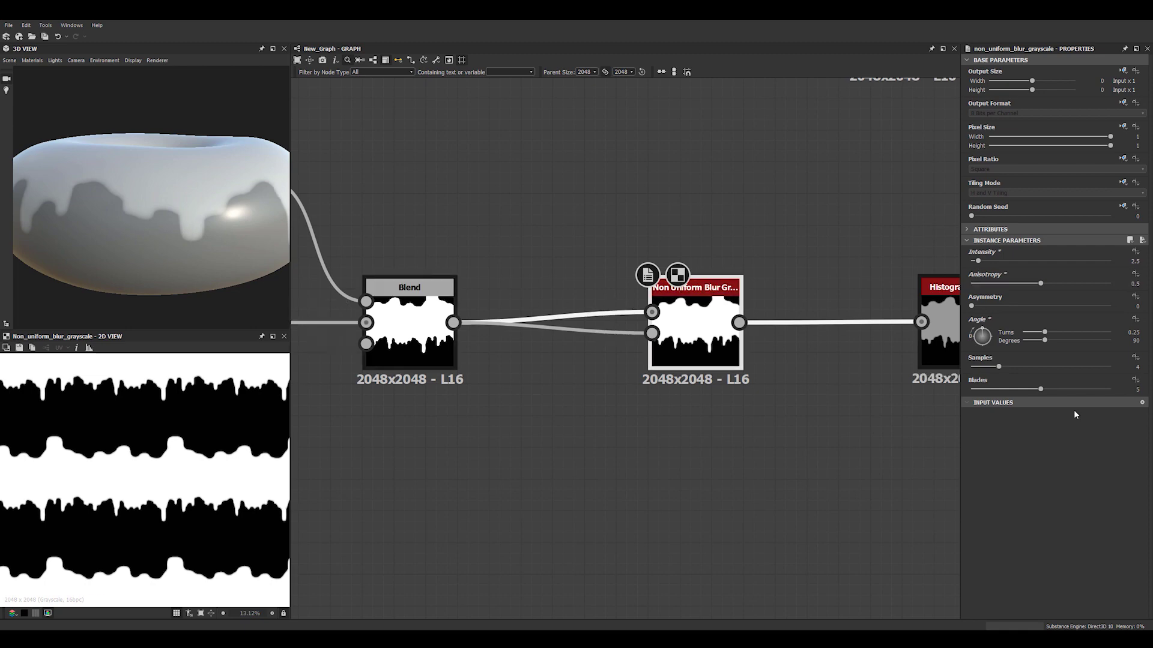
# - Raise the Non Uniform Blur's Samples to 16 and Blades to 9
pyautogui.moveTo(998, 366); pyautogui.dragTo(1148, 380)
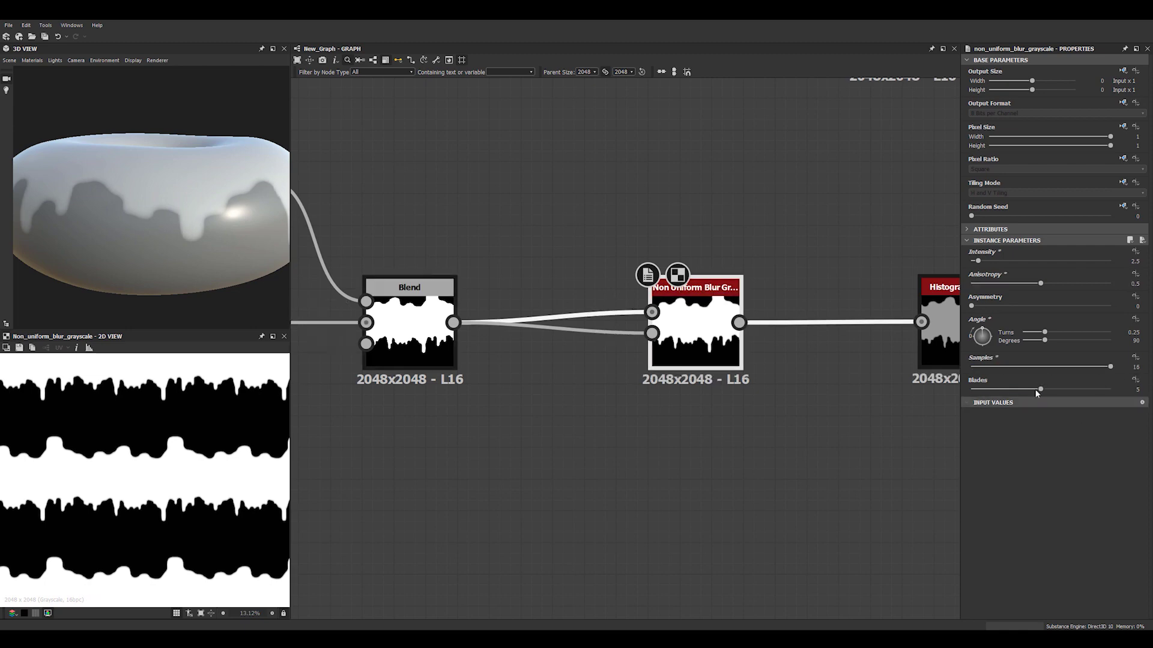
pyautogui.moveTo(1036, 391); pyautogui.dragTo(1110, 390)
pyautogui.scroll(-2, 146, 203)
pyautogui.scroll(-3, 600, 311)
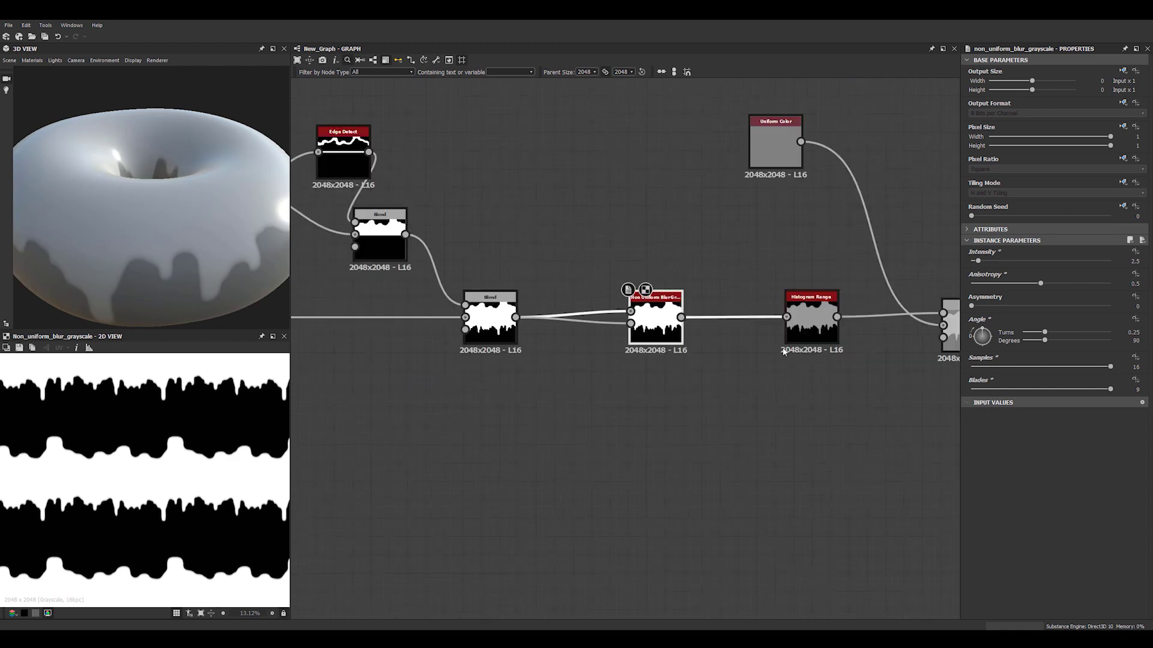
# - Choose Tessellation for the blinn1 material's physically_metallic_roughness definition and open the material's parameters for editing
pyautogui.scroll(-1, 783, 352)
pyautogui.moveTo(859, 335); pyautogui.dragTo(533, 303, button='middle')
pyautogui.click(691, 278)
pyautogui.scroll(-4, 690, 273)
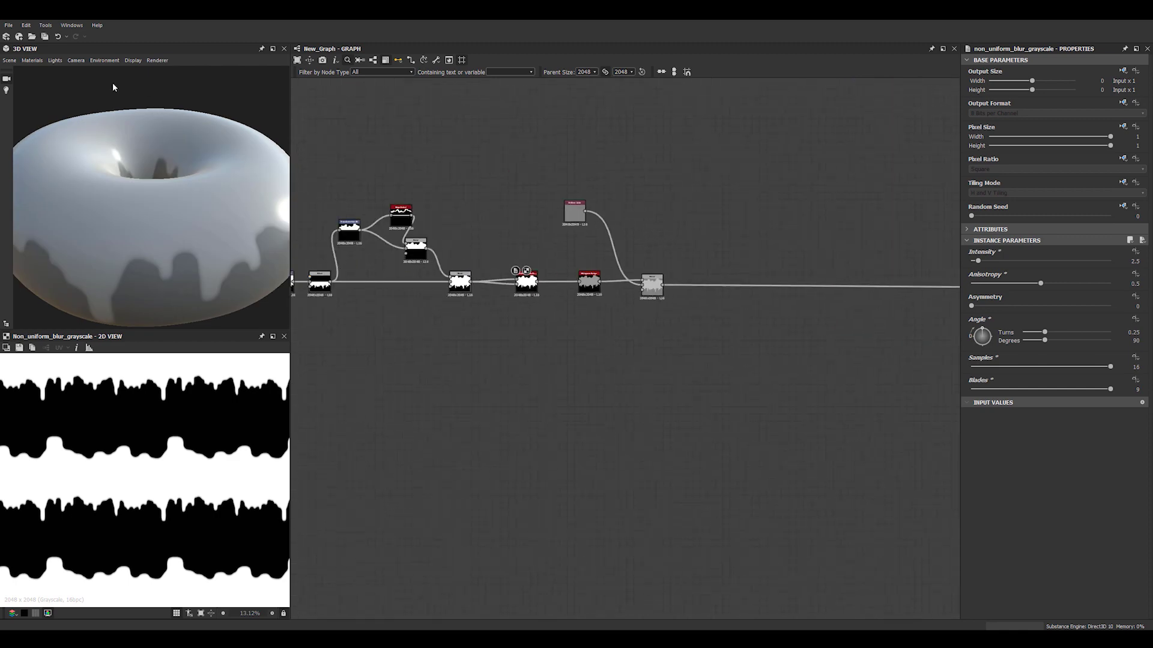
pyautogui.click(32, 60)
pyautogui.moveTo(60, 72)
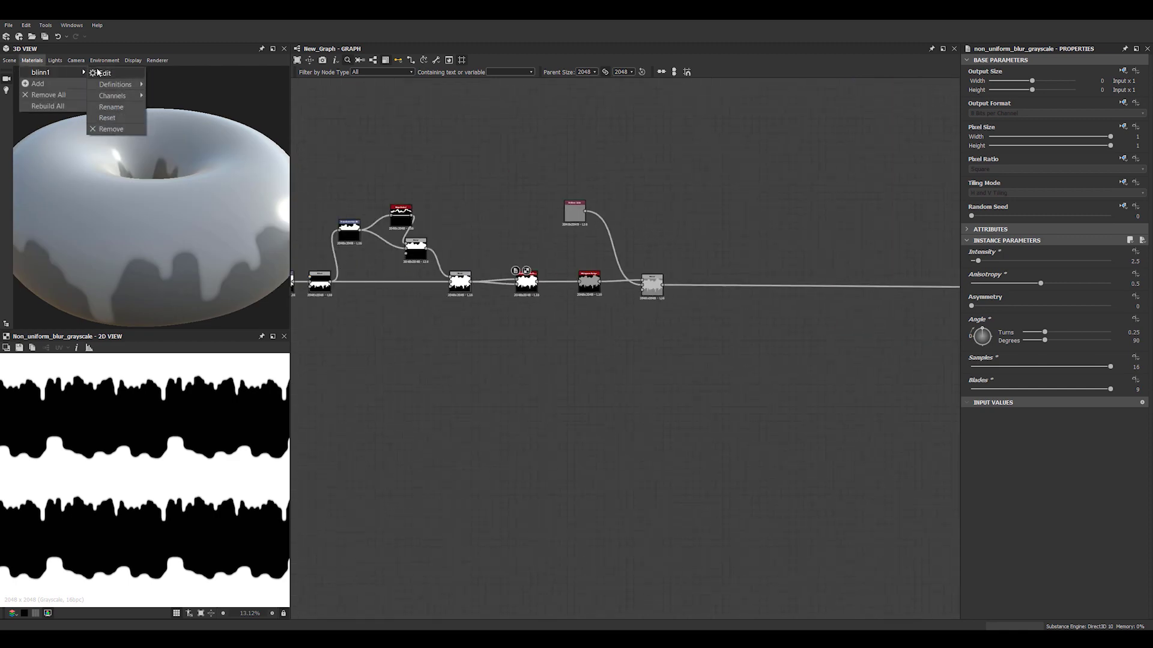
pyautogui.moveTo(116, 84)
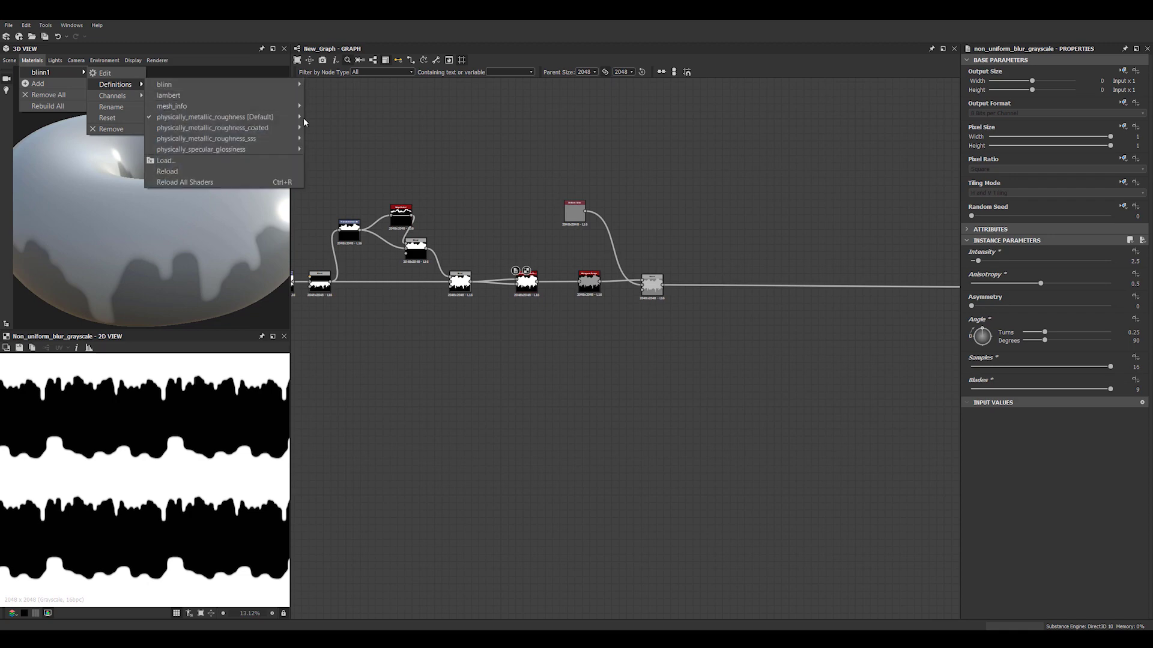
pyautogui.moveTo(298, 117)
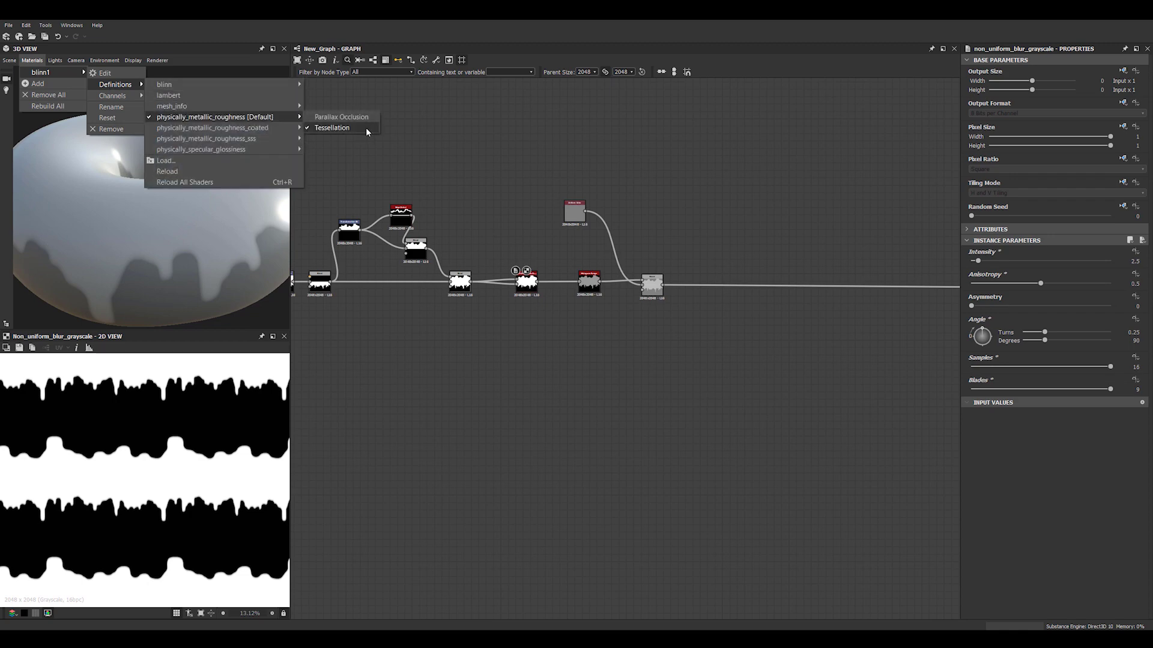
pyautogui.click(366, 127)
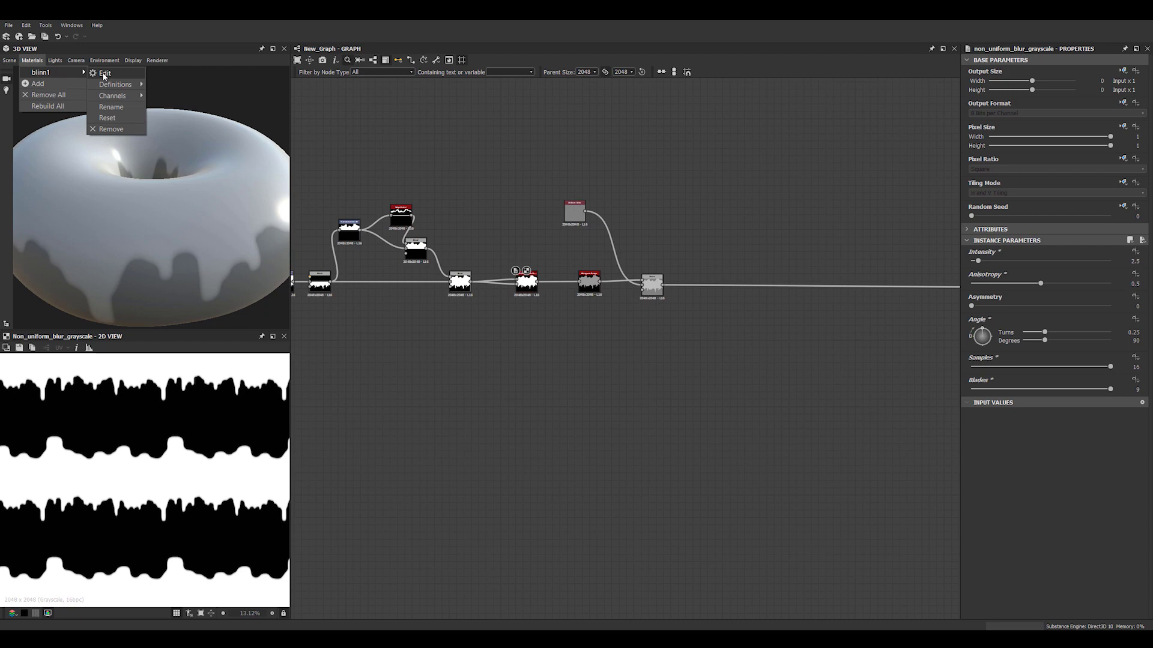
pyautogui.click(103, 74)
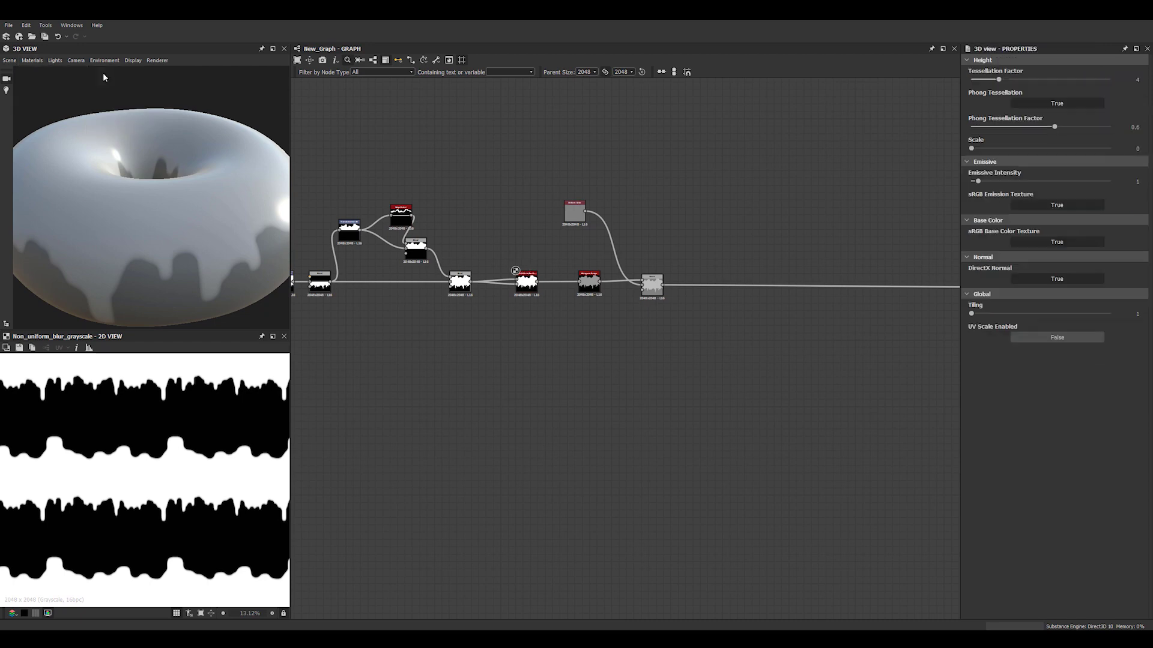
# - Set the material's height Scale to 2 and its Tessellation Factor to 20
pyautogui.doubleClick(1134, 148)
pyautogui.write('2')
pyautogui.press('Return')
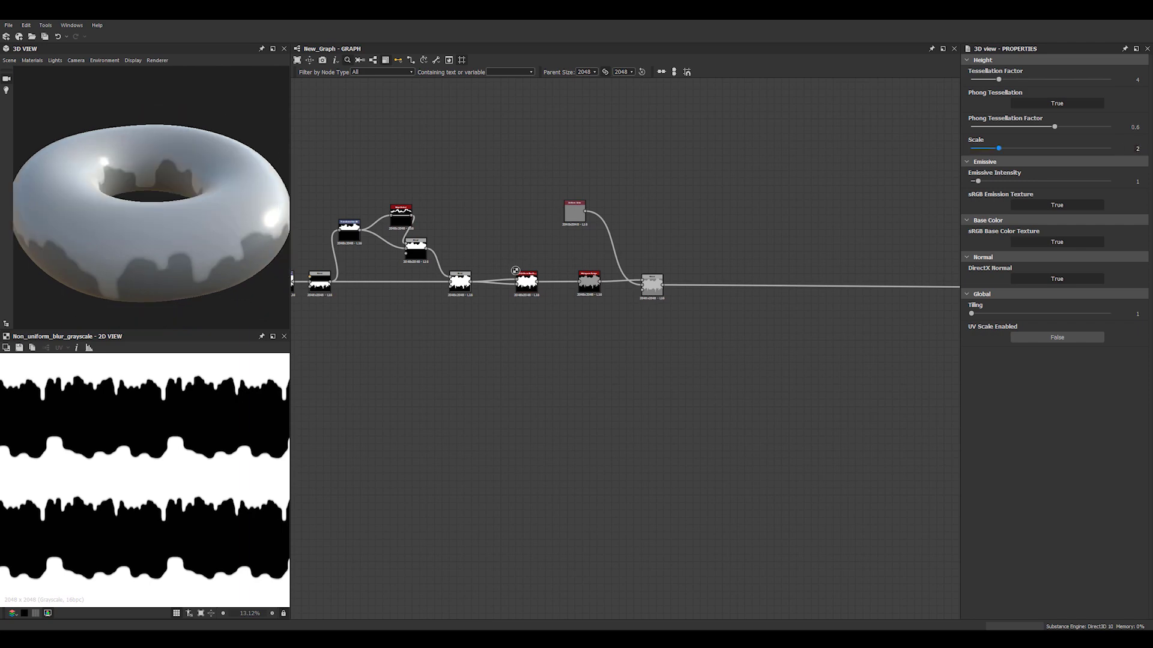
pyautogui.click(1136, 79)
pyautogui.write('20')
pyautogui.press('Return')
# - Connect the final drip Blend to the node feeding the normal, height and ambient occlusion outputs, and inspect the displaced donut
pyautogui.moveTo(618, 321); pyautogui.dragTo(473, 304, button='middle')
pyautogui.moveTo(363, 269); pyautogui.dragTo(812, 387)
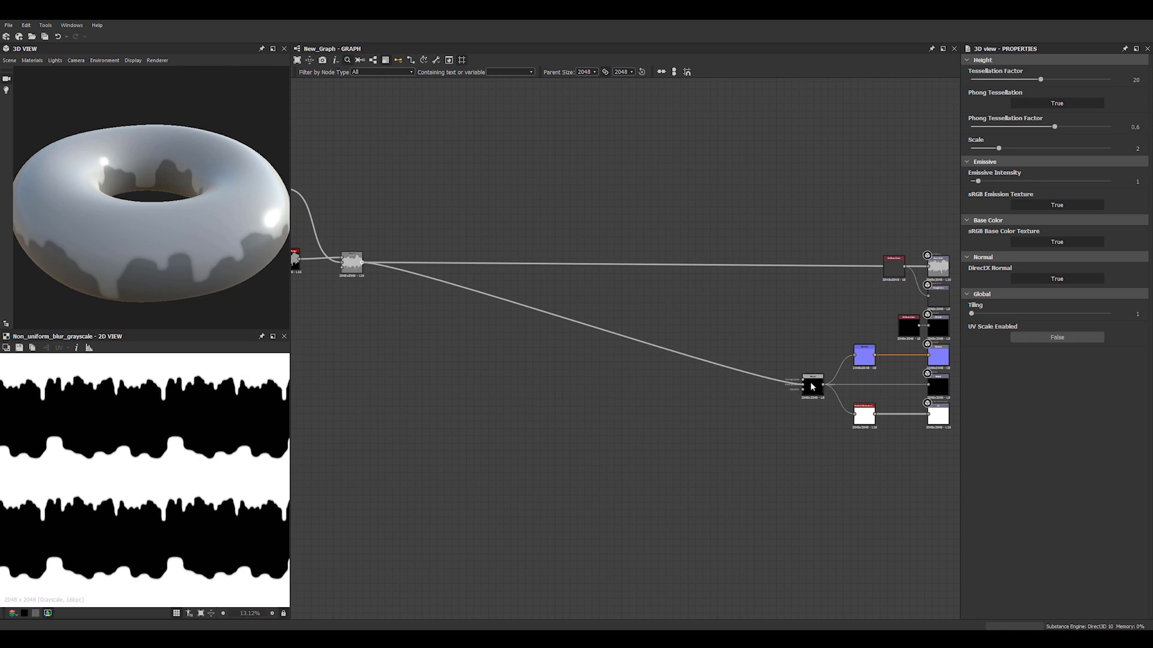
pyautogui.scroll(-3, 127, 207)
pyautogui.moveTo(128, 207); pyautogui.dragTo(172, 171)
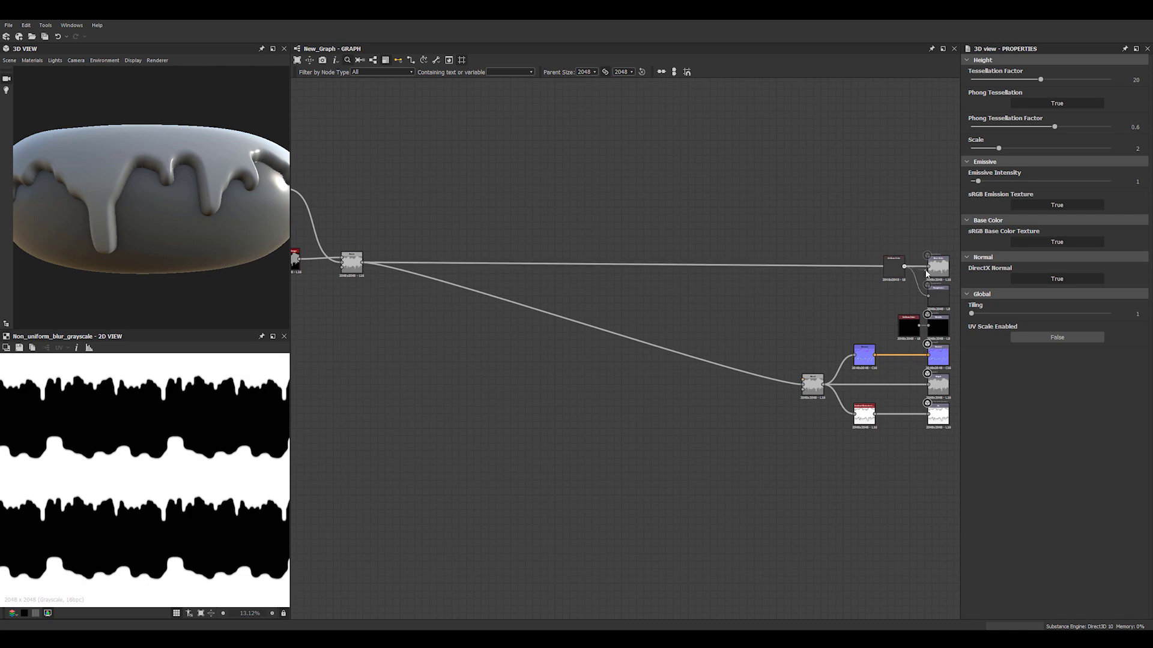
# - Reconnect the Uniform Color to the base color output in place of the drip Blend, and lower the material's height Scale
pyautogui.moveTo(933, 274); pyautogui.dragTo(931, 271)
pyautogui.moveTo(160, 174); pyautogui.dragTo(246, 208)
pyautogui.scroll(3, 171, 198)
pyautogui.moveTo(879, 203); pyautogui.dragTo(931, 189, button='middle')
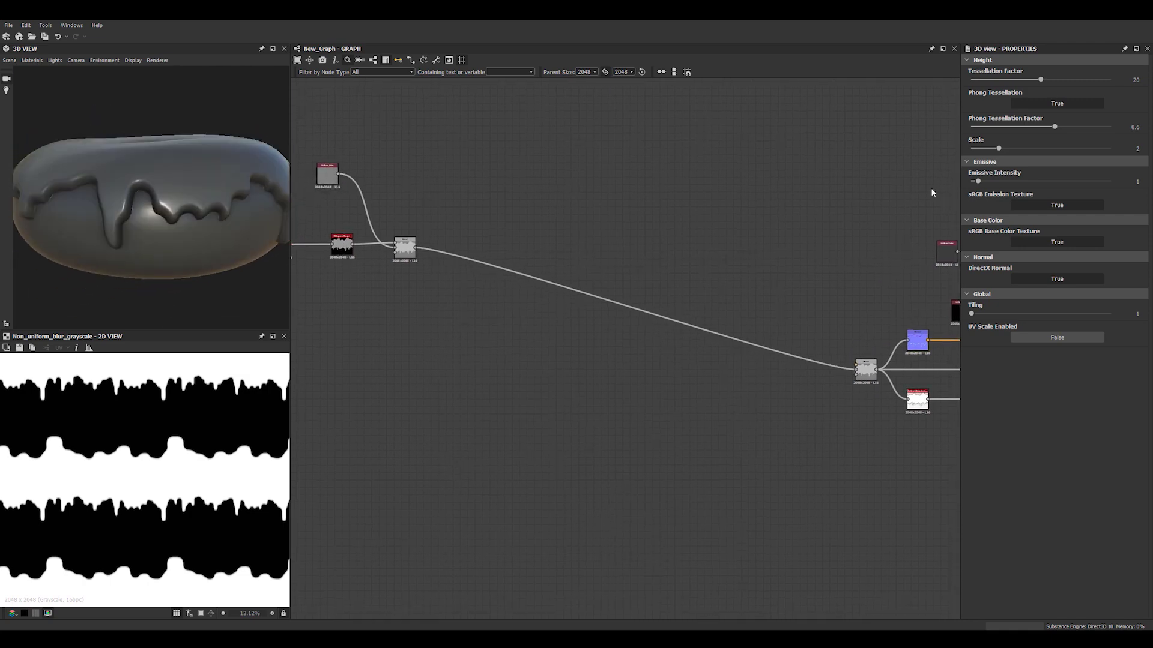
pyautogui.moveTo(991, 152); pyautogui.dragTo(984, 154)
pyautogui.moveTo(142, 172); pyautogui.dragTo(141, 262)
# - Reduce the X offset of the inner drip's Transformation 2D to shift its drips around the donut hole
pyautogui.scroll(5, 193, 218)
pyautogui.moveTo(417, 311); pyautogui.dragTo(500, 304, button='middle')
pyautogui.scroll(3, 432, 275)
pyautogui.moveTo(383, 260); pyautogui.dragTo(915, 322, button='middle')
pyautogui.click(531, 198)
pyautogui.scroll(-1, 188, 449)
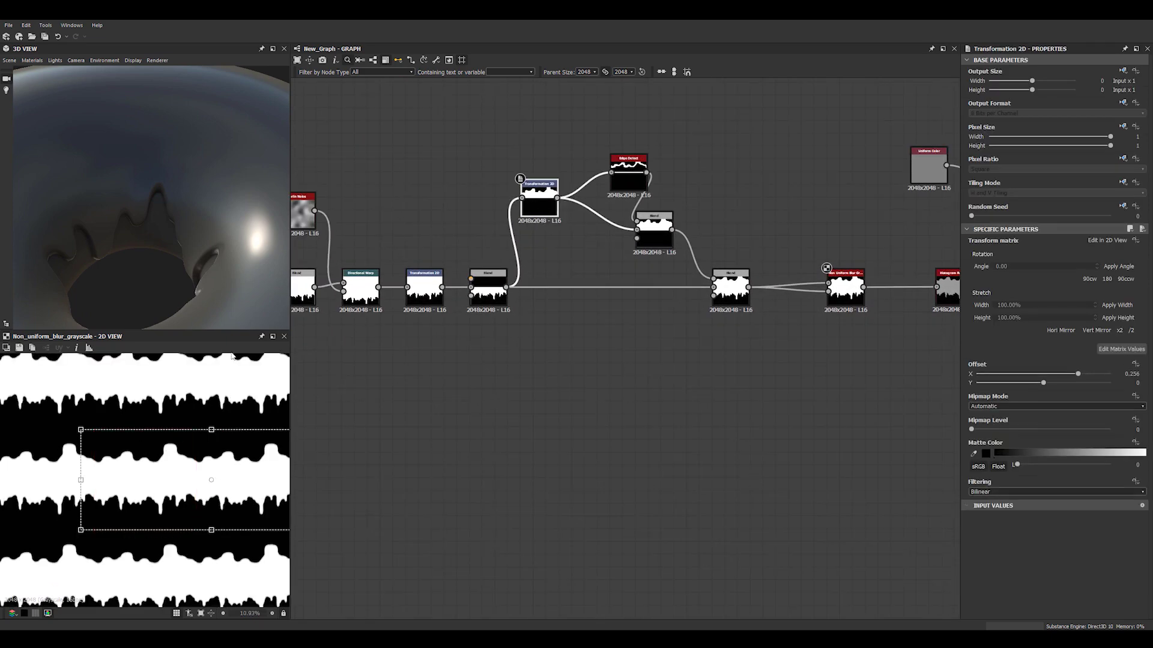
pyautogui.moveTo(81, 481); pyautogui.dragTo(36, 479)
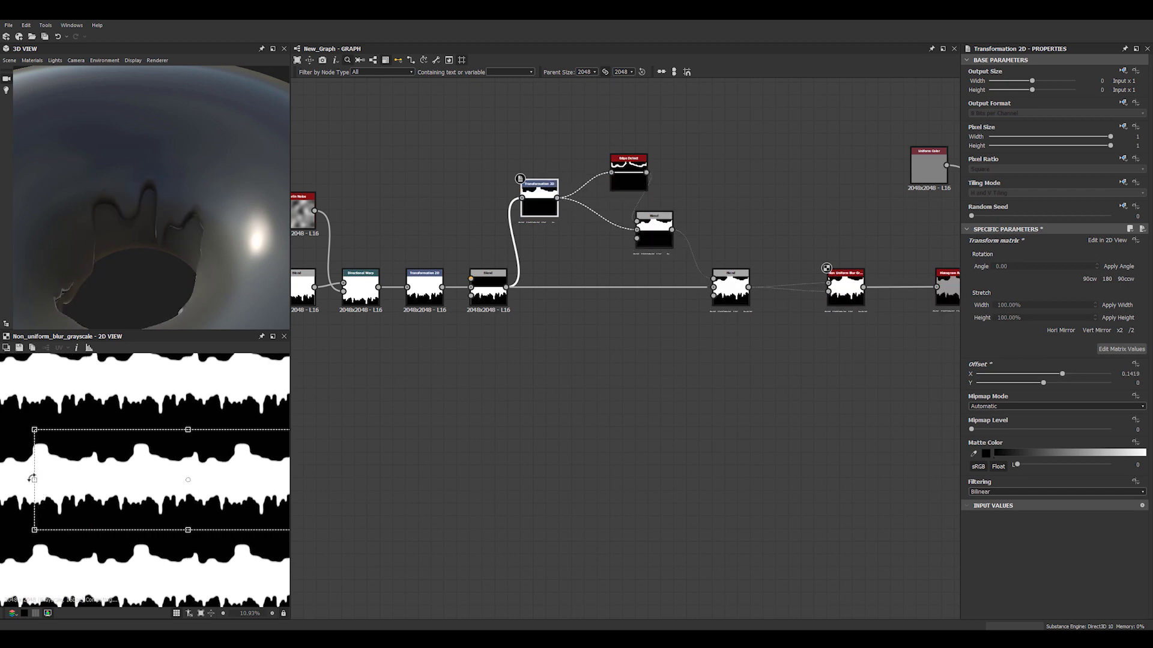
pyautogui.moveTo(33, 478); pyautogui.dragTo(11, 475)
# - Raise the Edge Roundness of the inner drip's Edge Detect to about 14.86 and check the icing edges up close
pyautogui.moveTo(151, 265); pyautogui.dragTo(241, 181)
pyautogui.scroll(2, 550, 268)
pyautogui.click(686, 153)
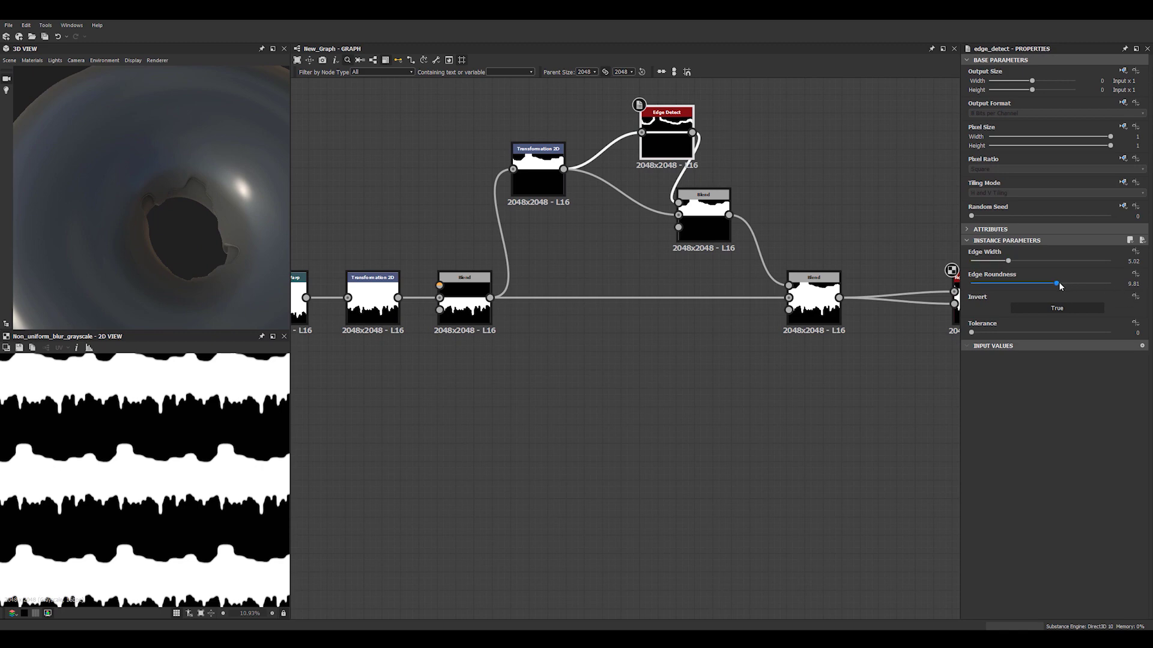
pyautogui.moveTo(1060, 286); pyautogui.dragTo(1102, 293)
pyautogui.moveTo(249, 227); pyautogui.dragTo(177, 154)
pyautogui.scroll(-5, 143, 206)
pyautogui.moveTo(143, 205); pyautogui.dragTo(180, 246)
# - Move the Non Uniform Blur Grayscale node slightly away from the Blend and set its Intensity to about 3.39
pyautogui.moveTo(813, 359); pyautogui.dragTo(725, 318, button='middle')
pyautogui.scroll(3, 725, 318)
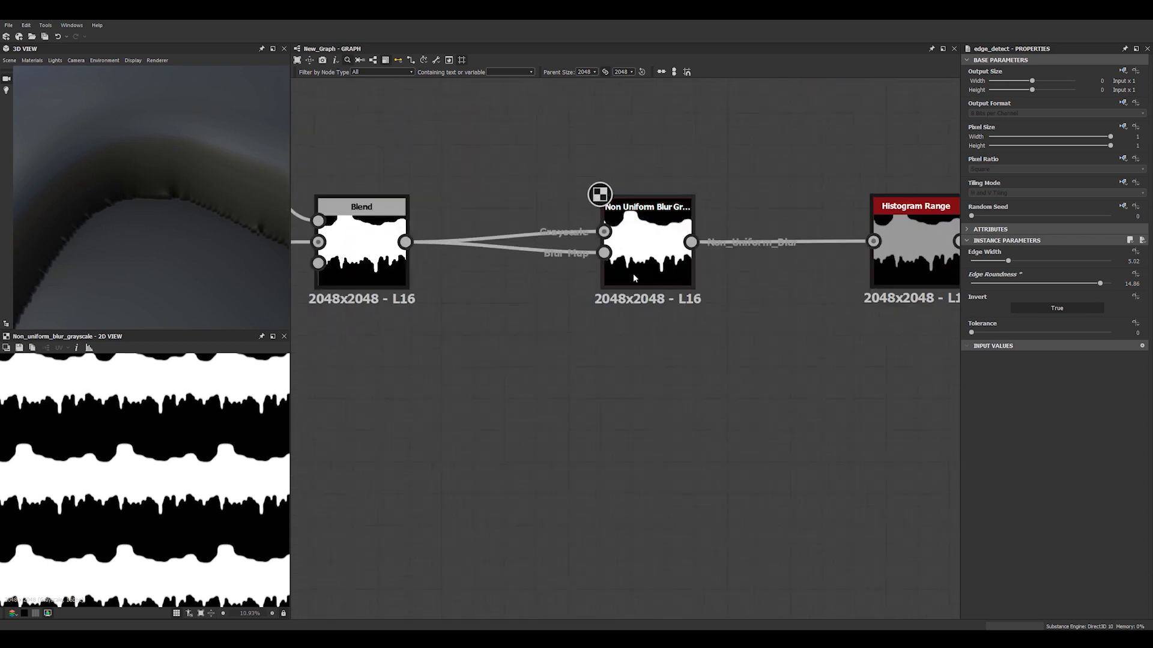
pyautogui.press('space')
pyautogui.click(501, 291)
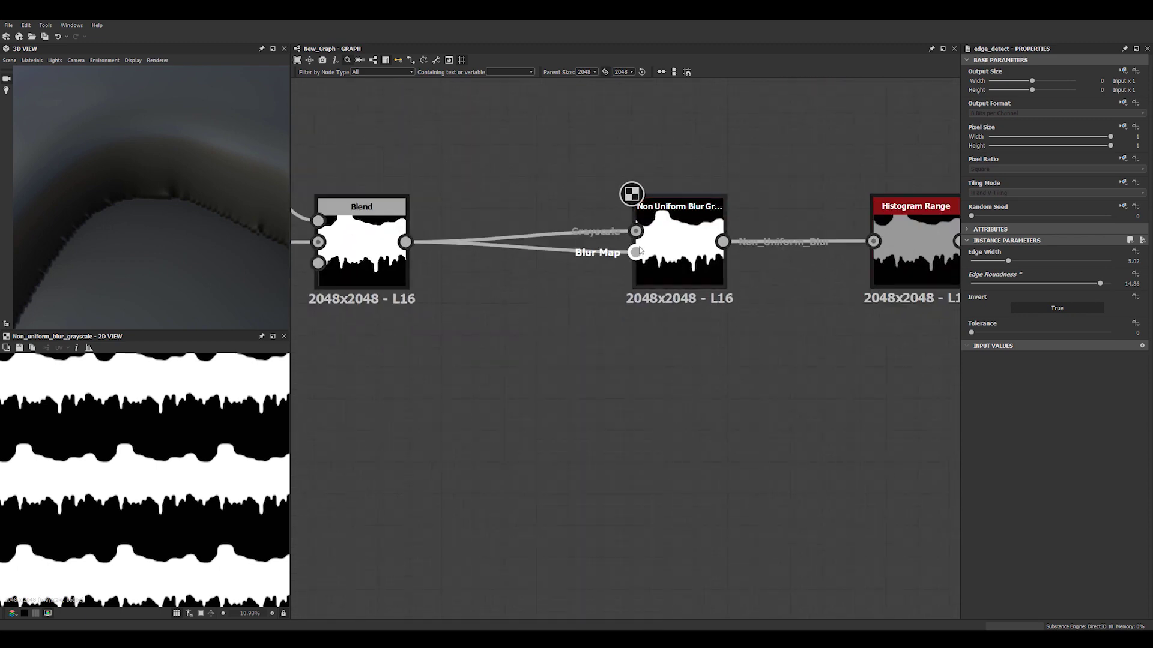
pyautogui.moveTo(669, 250); pyautogui.dragTo(669, 265)
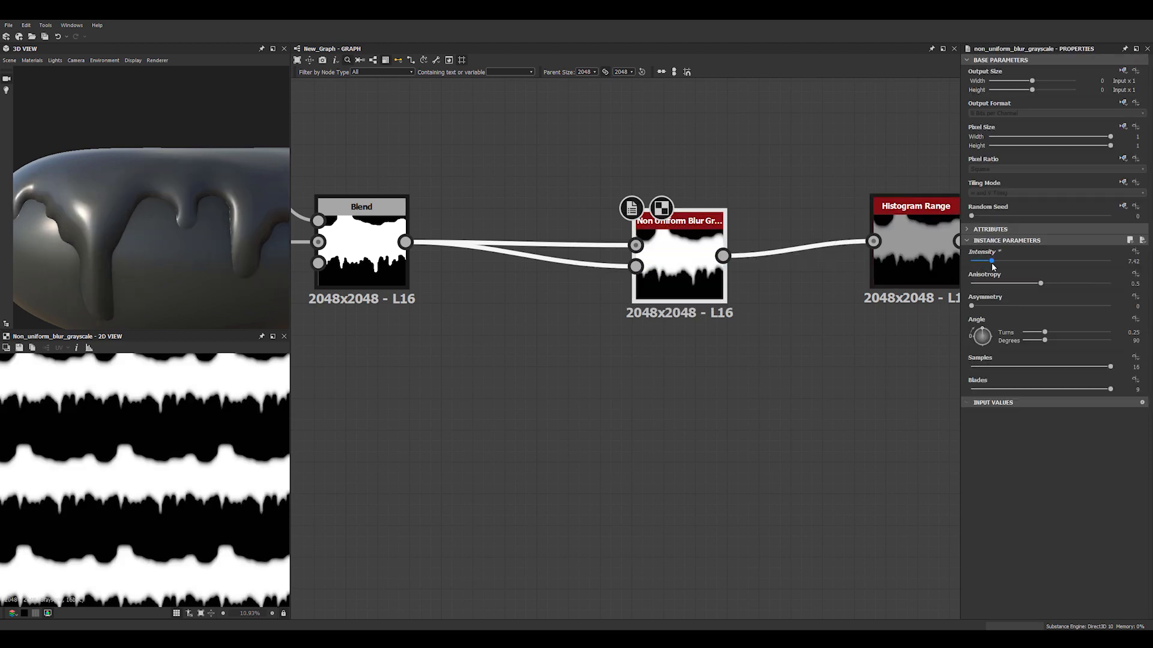
pyautogui.click(975, 268)
pyautogui.moveTo(976, 269); pyautogui.dragTo(980, 265)
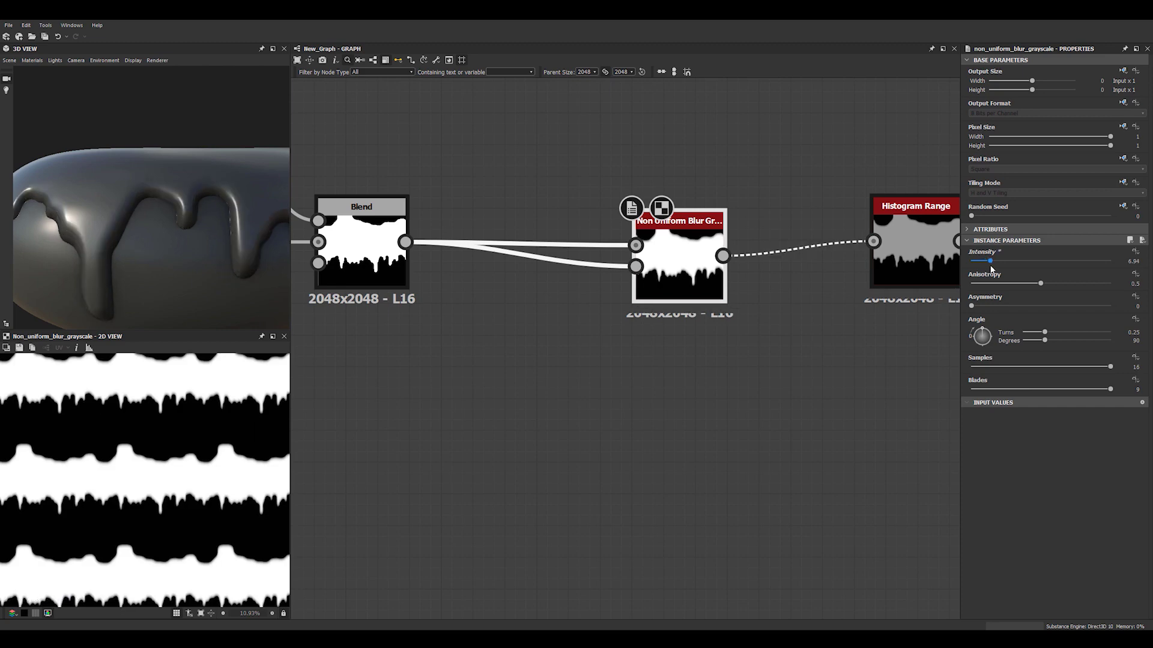
pyautogui.moveTo(980, 260); pyautogui.dragTo(982, 262)
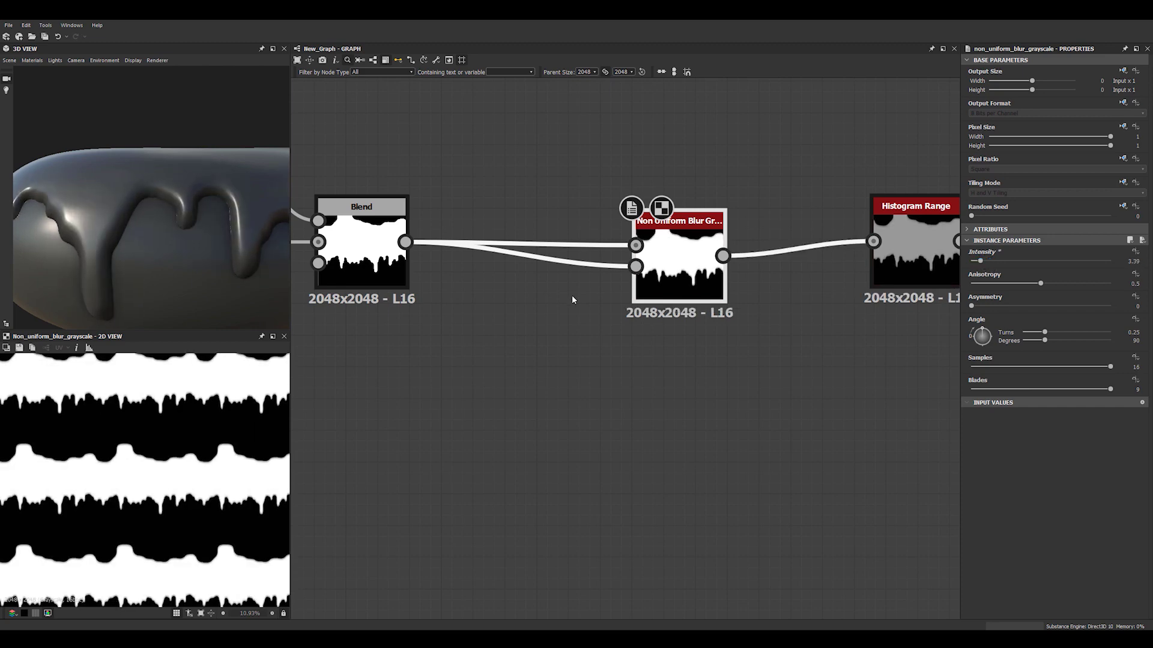
# - Insert a Blur HQ Grayscale node on the link into the Blur Map input and place it below the main chain
pyautogui.click(541, 270)
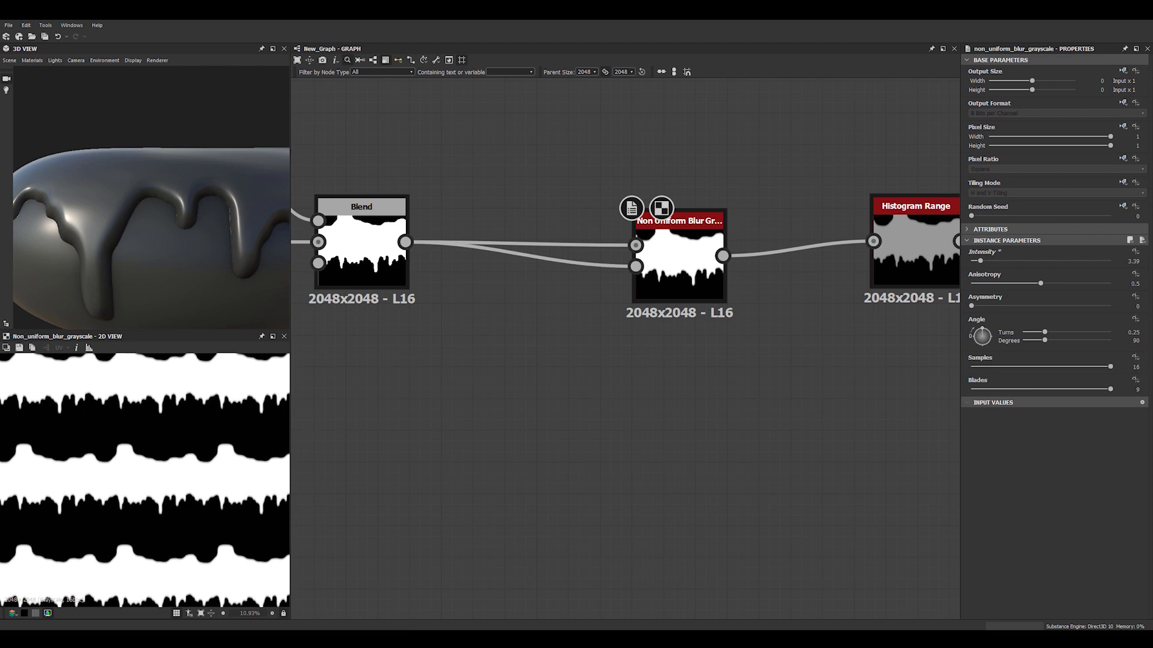
pyautogui.rightClick(571, 266)
pyautogui.write('blur')
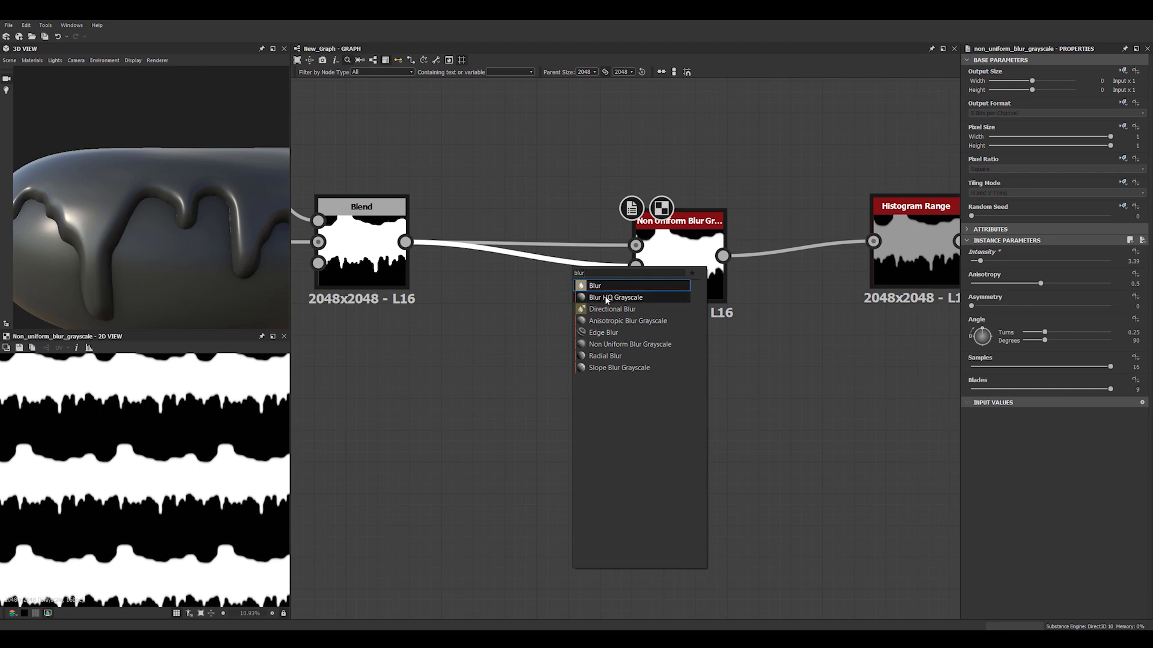
pyautogui.click(606, 299)
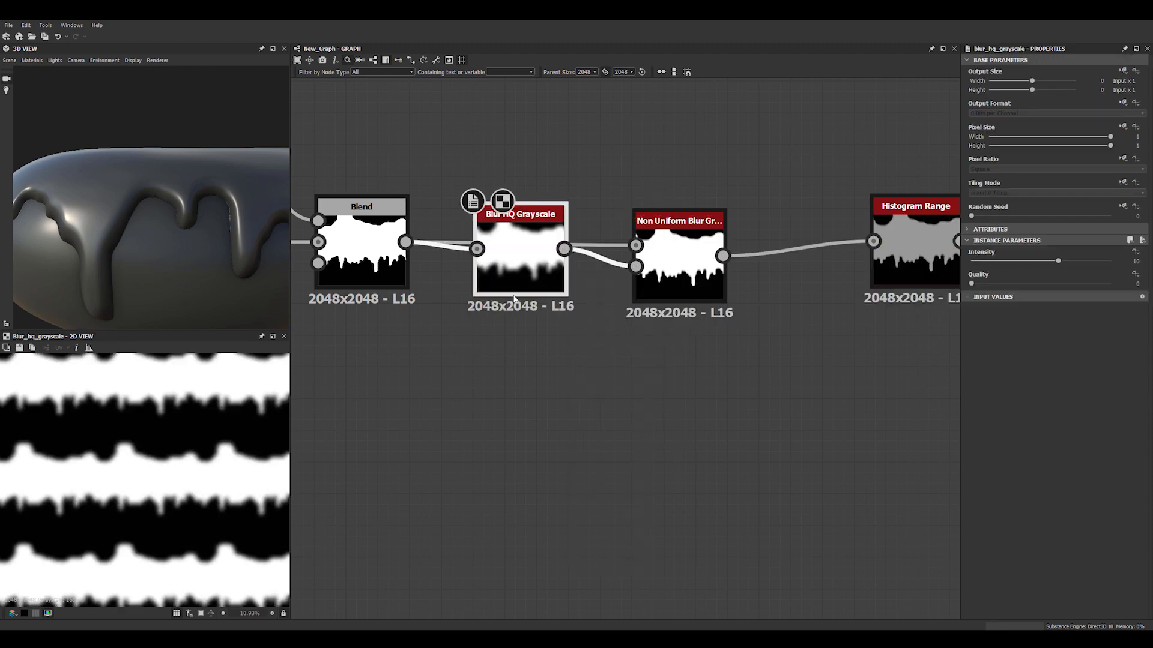
pyautogui.moveTo(516, 273); pyautogui.dragTo(516, 343)
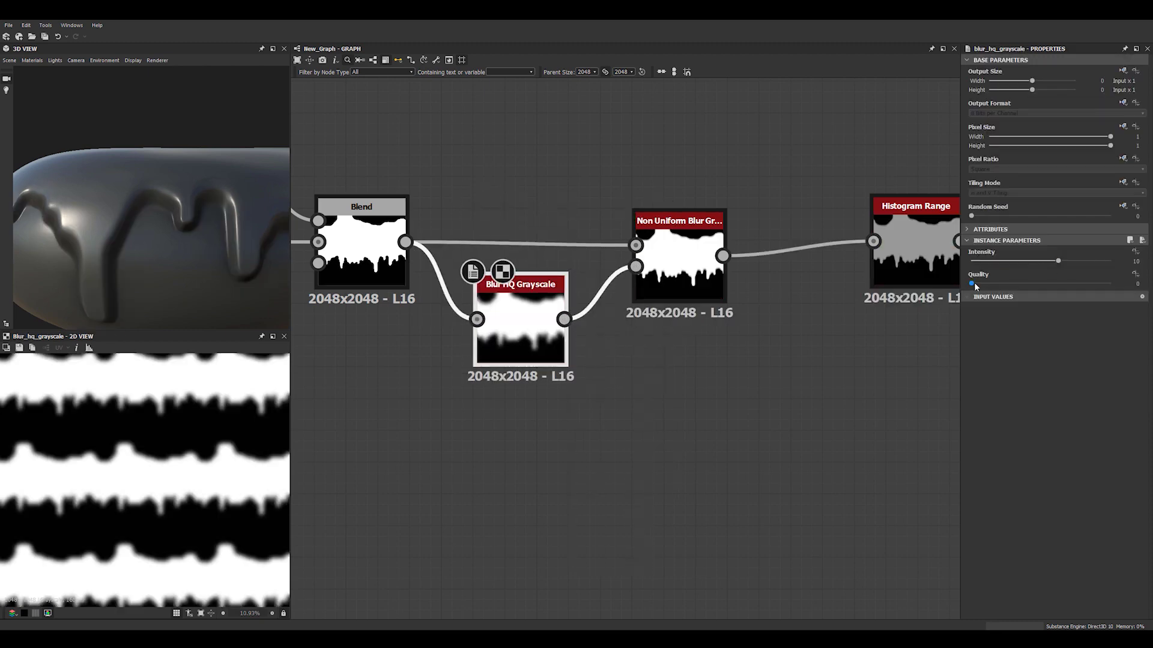
# - Set the Blur HQ Grayscale's Quality to 1 and its Intensity to 0.5
pyautogui.moveTo(972, 284); pyautogui.dragTo(1110, 283)
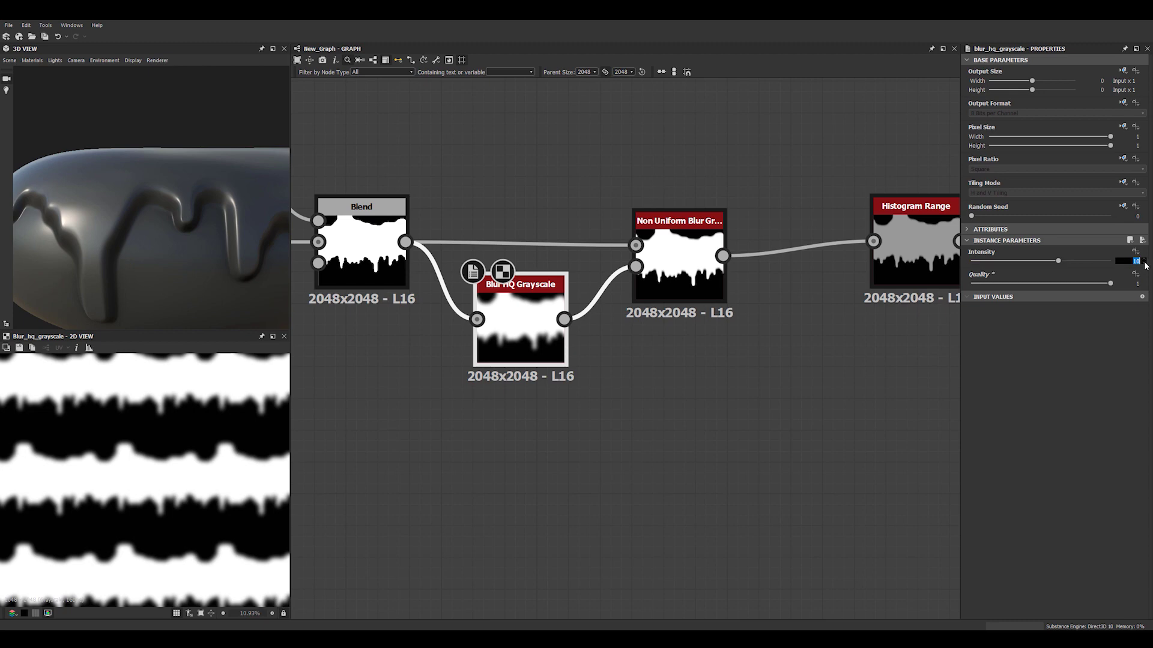
pyautogui.write('.5')
pyautogui.press('Return')
# - Compare the icing edge with the Blend linked directly to the Blur Map, and reconnect the Blur HQ Grayscale to that input
pyautogui.moveTo(177, 255); pyautogui.dragTo(52, 182)
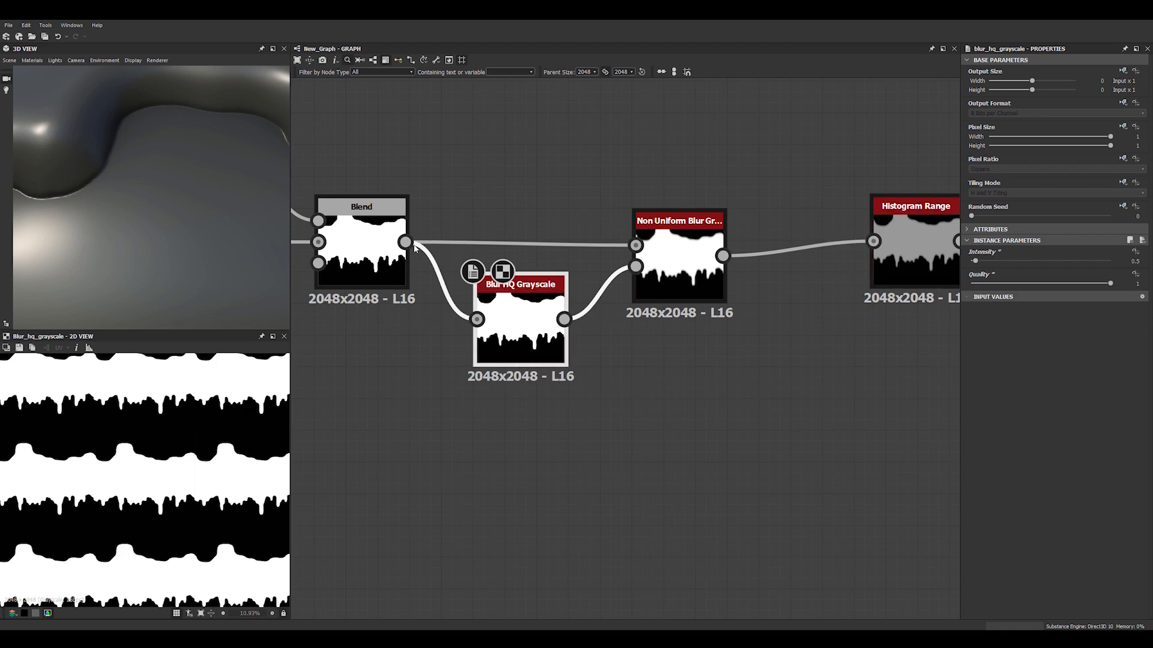
pyautogui.moveTo(669, 290); pyautogui.dragTo(667, 289)
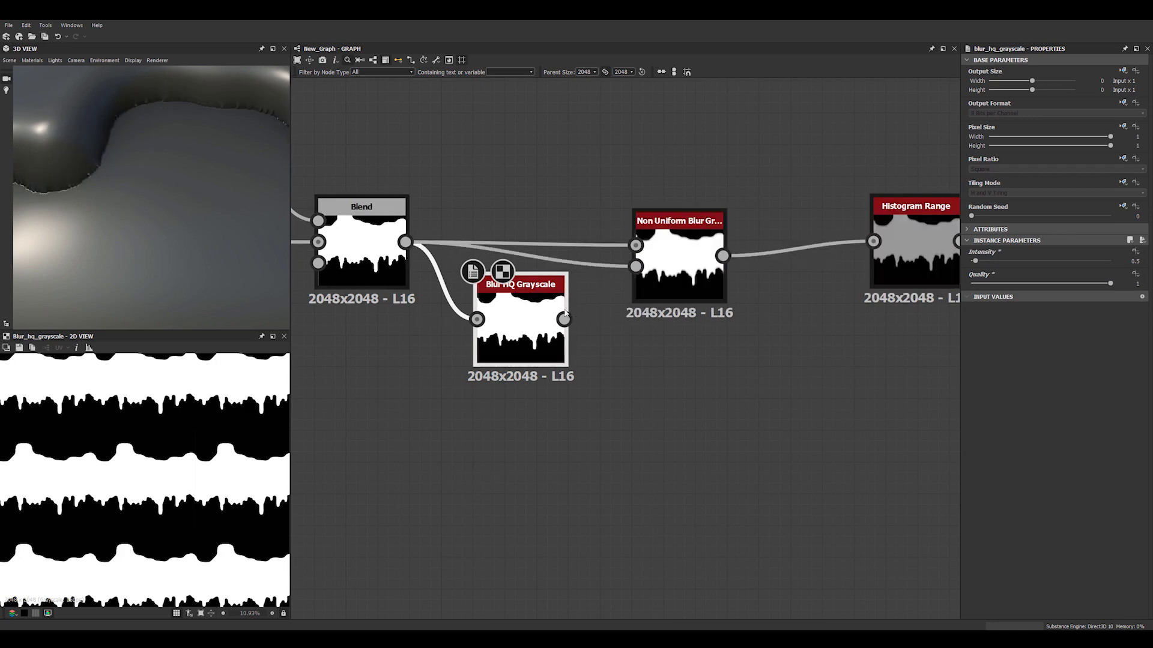
pyautogui.moveTo(563, 318); pyautogui.dragTo(635, 266)
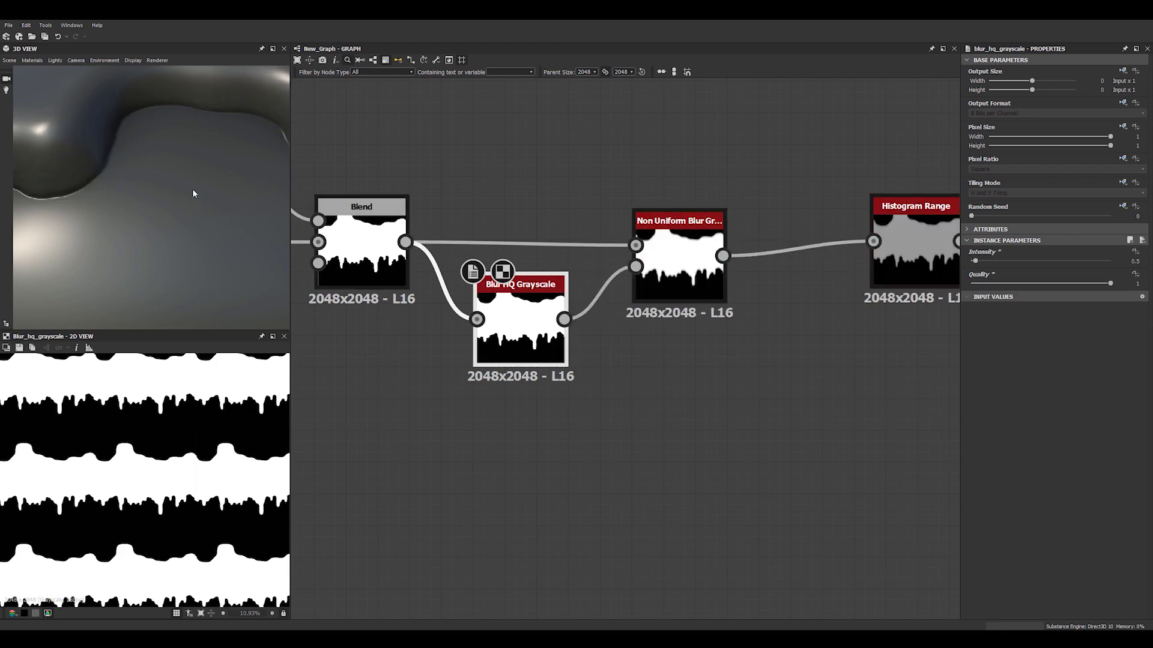
# - Examine the rounded icing drips on the 3D donut from close up and from a distance
pyautogui.scroll(-5, 193, 193)
pyautogui.moveTo(193, 193); pyautogui.dragTo(196, 272)
pyautogui.scroll(4, 189, 229)
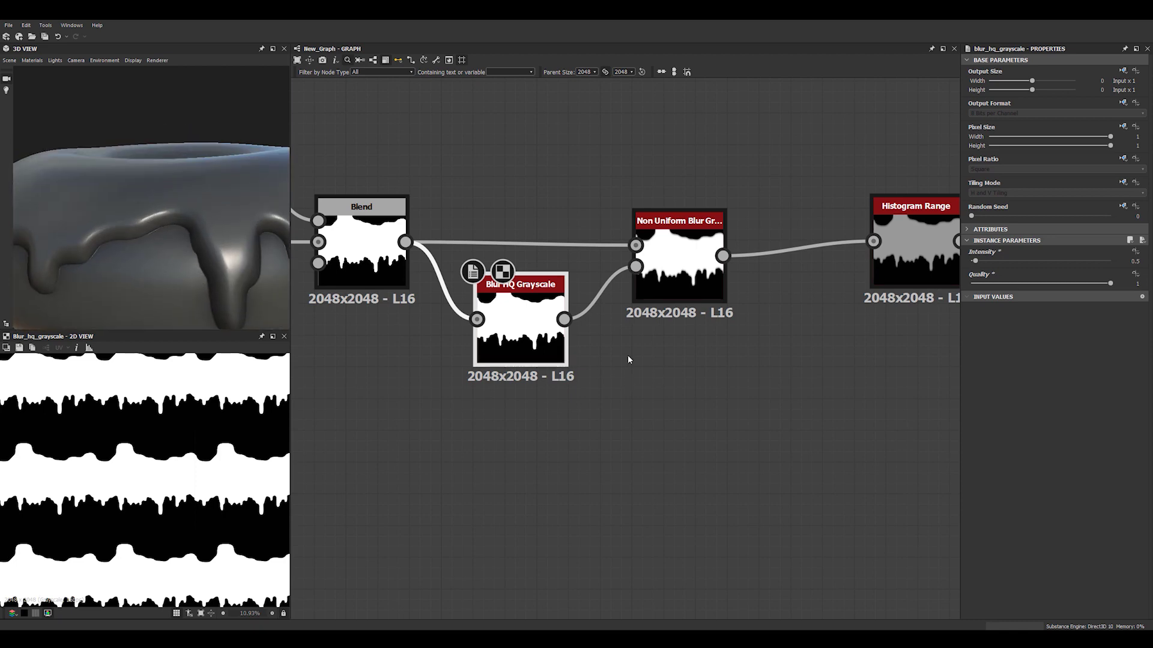
pyautogui.scroll(-5, 109, 216)
pyautogui.moveTo(108, 216); pyautogui.dragTo(136, 239)
pyautogui.scroll(-3, 704, 323)
pyautogui.moveTo(705, 325); pyautogui.dragTo(488, 402, button='middle')
pyautogui.scroll(-4, 540, 404)
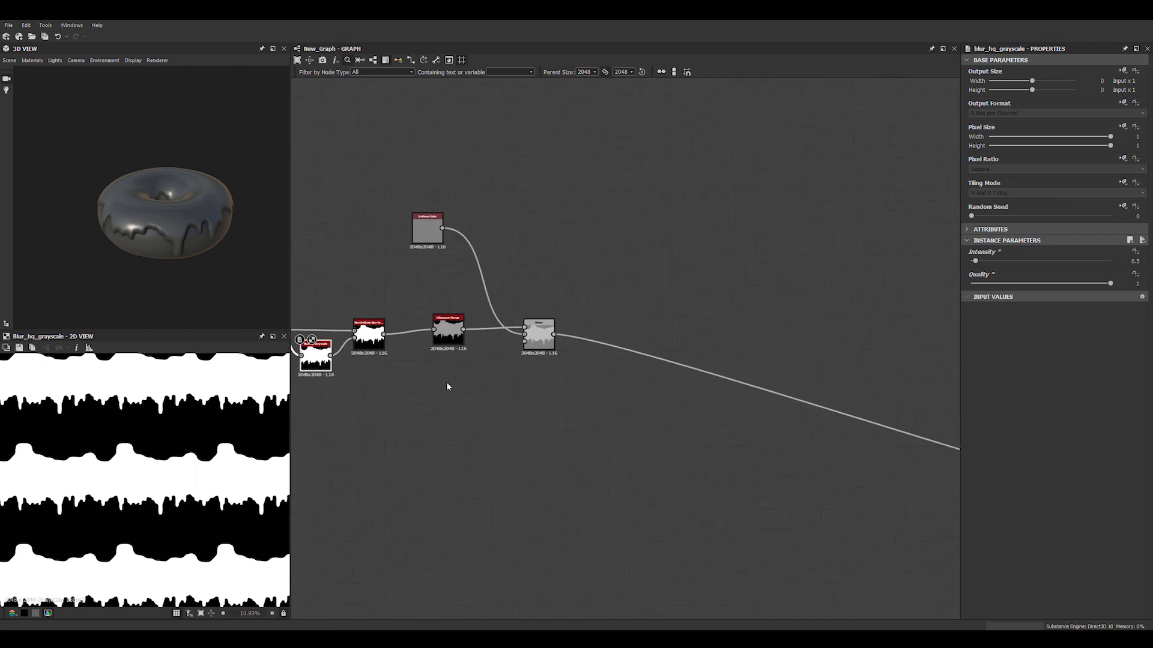
# - Add a Uniform Color node and place it above the height Blend, clear of the existing nodes
pyautogui.scroll(-1, 513, 282)
pyautogui.moveTo(533, 263); pyautogui.dragTo(623, 278, button='middle')
pyautogui.scroll(1, 622, 278)
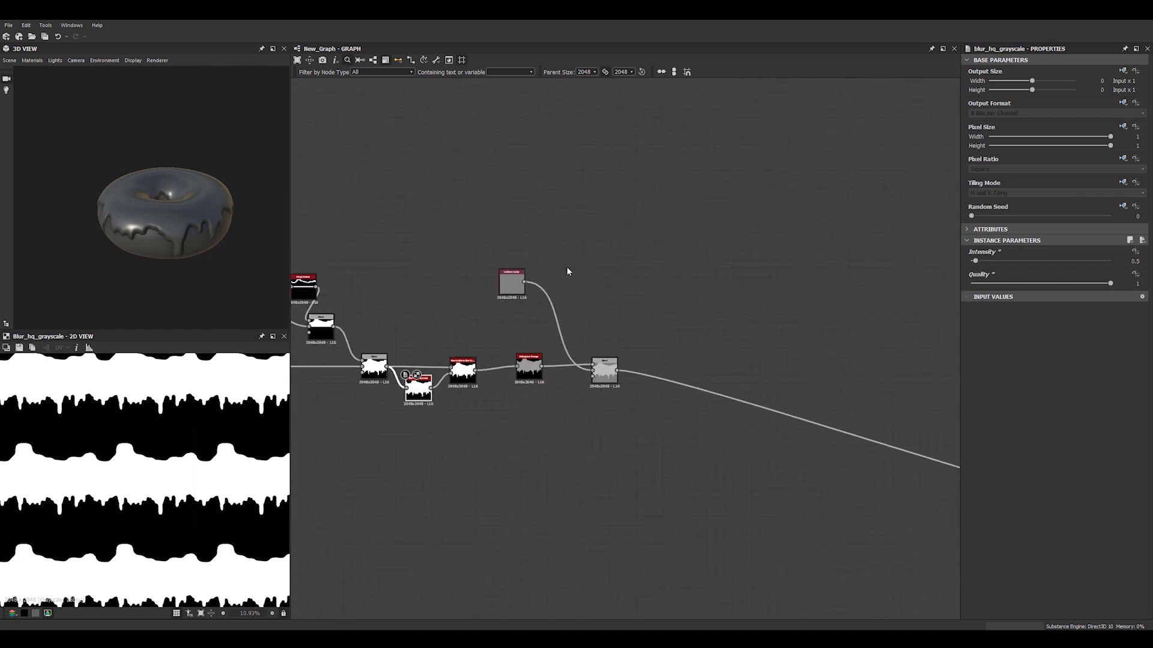
pyautogui.scroll(3, 569, 270)
pyautogui.press('space')
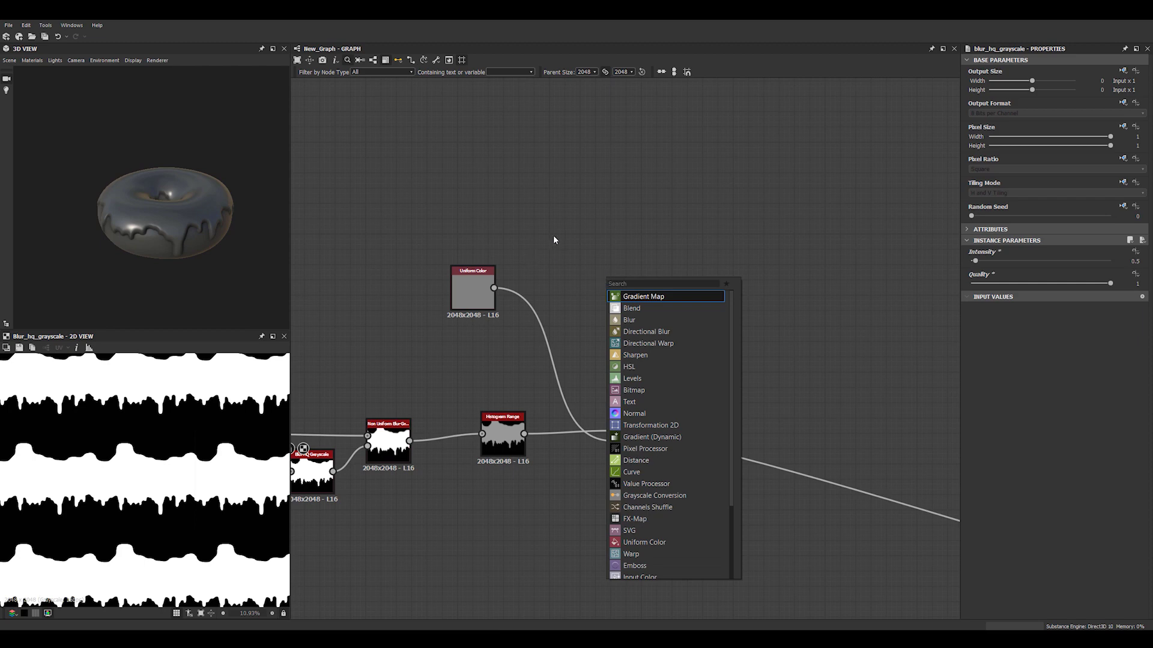
pyautogui.press('Escape')
pyautogui.press('space')
pyautogui.write('uniform')
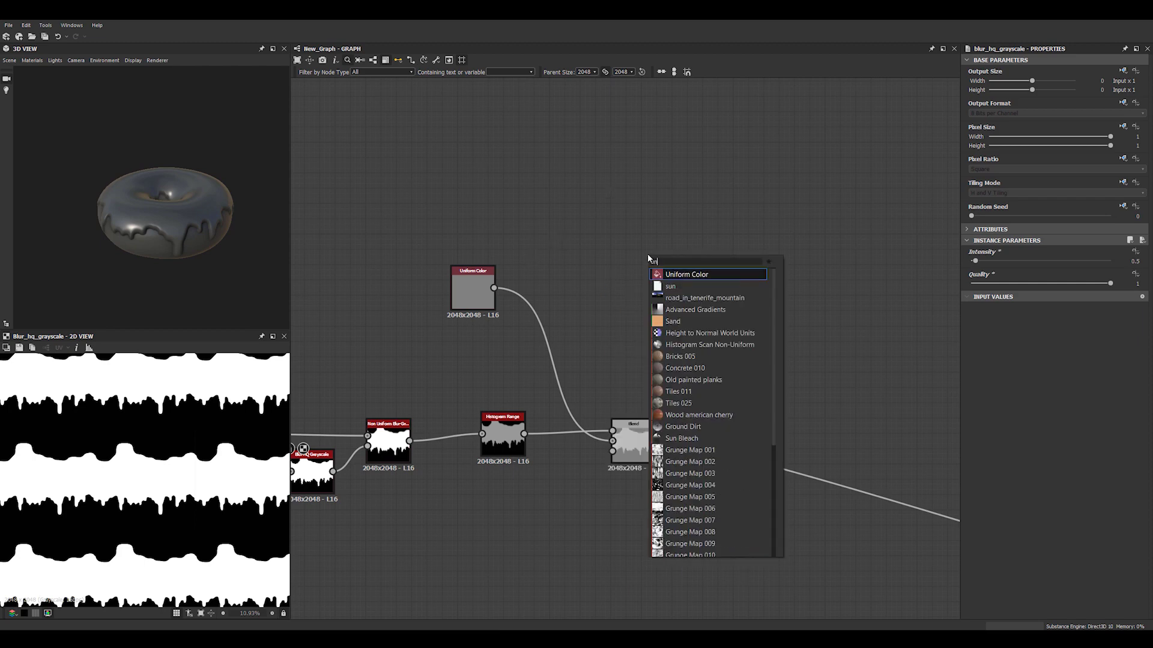
pyautogui.press('Return')
pyautogui.moveTo(654, 286); pyautogui.dragTo(664, 204)
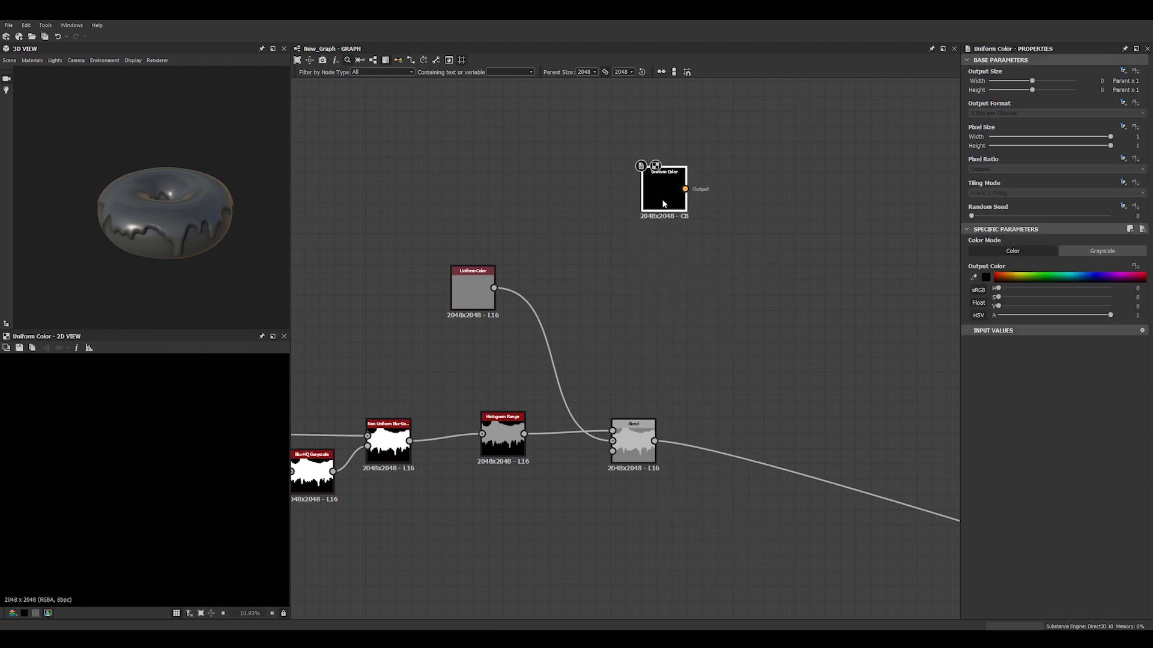
# - Duplicate the new Uniform Color node and place the copy directly below the original
pyautogui.hotkey('ctrl', 'c')
pyautogui.hotkey('ctrl', 'v')
pyautogui.moveTo(634, 311); pyautogui.dragTo(663, 220)
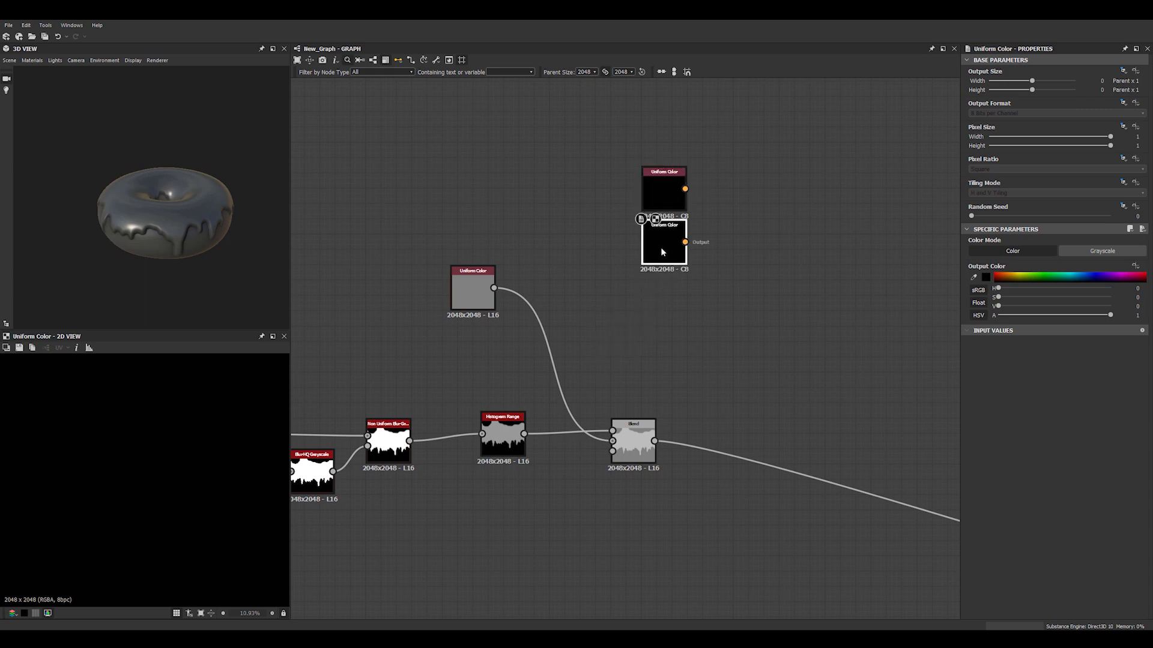
pyautogui.moveTo(687, 292); pyautogui.dragTo(794, 304, button='middle')
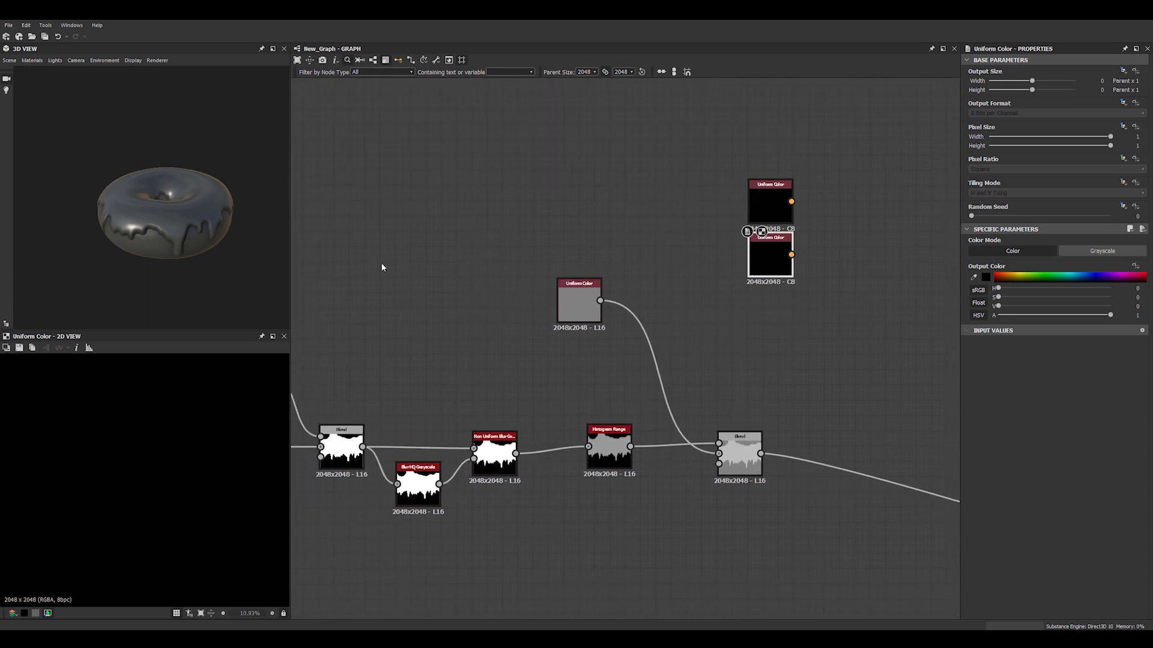
pyautogui.moveTo(721, 395); pyautogui.dragTo(696, 388, button='middle')
pyautogui.moveTo(747, 259); pyautogui.dragTo(748, 275)
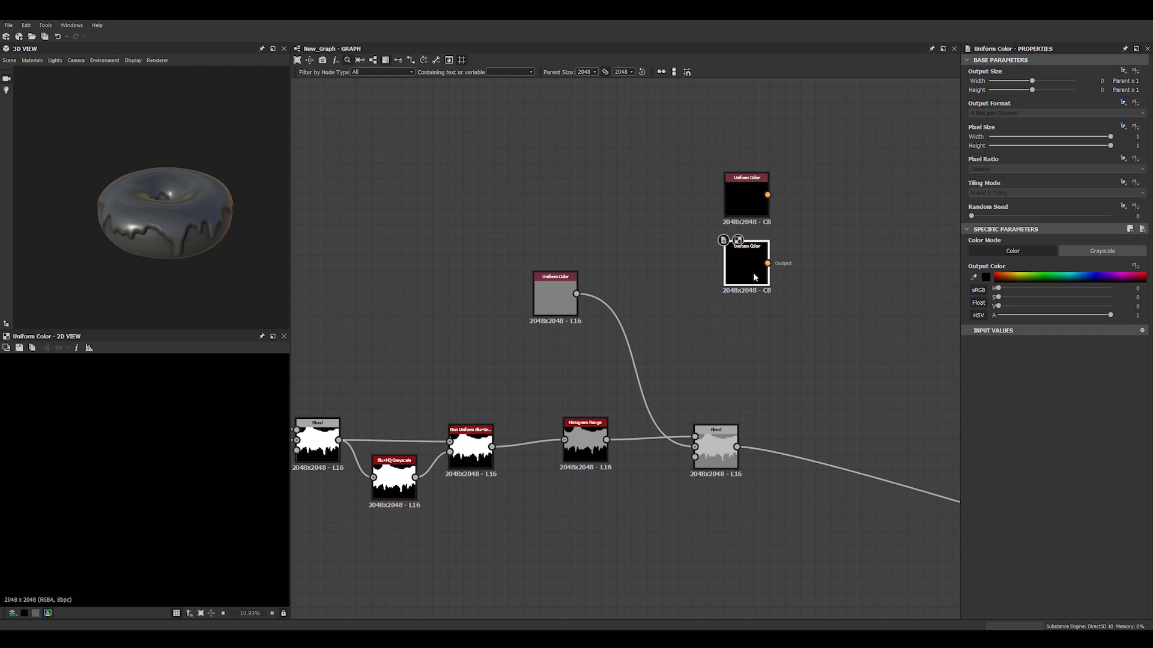
# - Combine the two Uniform Color nodes in a new Blend, using the unblurred icing mask Blend as its opacity input
pyautogui.press('space')
pyautogui.write('bl')
pyautogui.press('Return')
pyautogui.press('b')
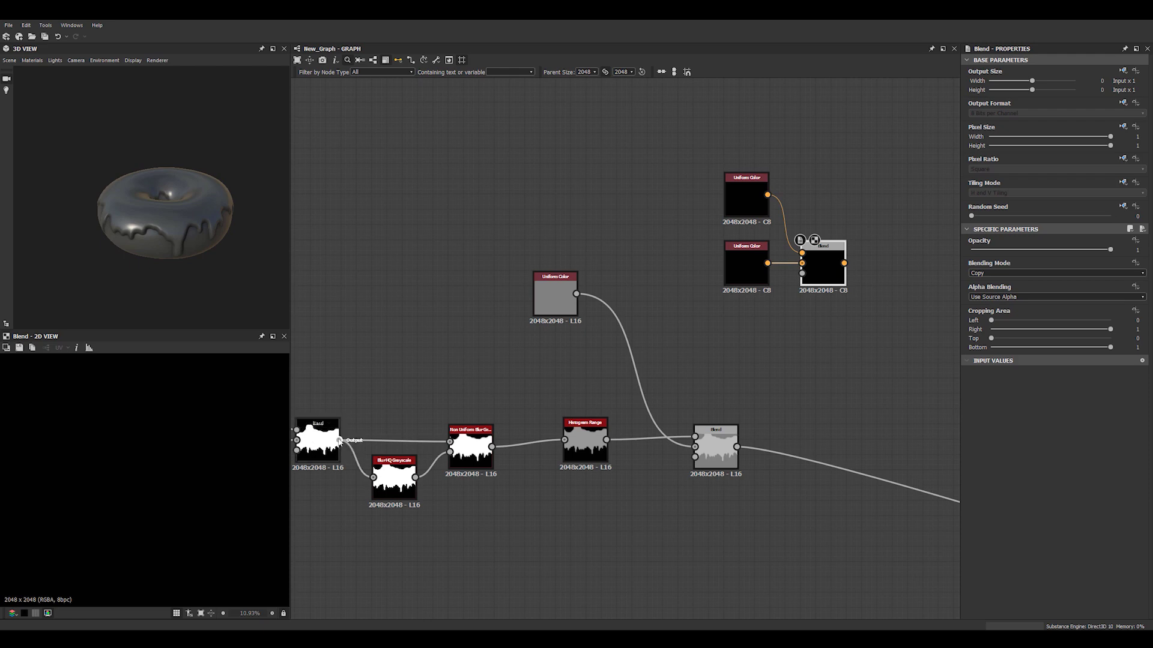
pyautogui.moveTo(347, 442); pyautogui.dragTo(824, 274)
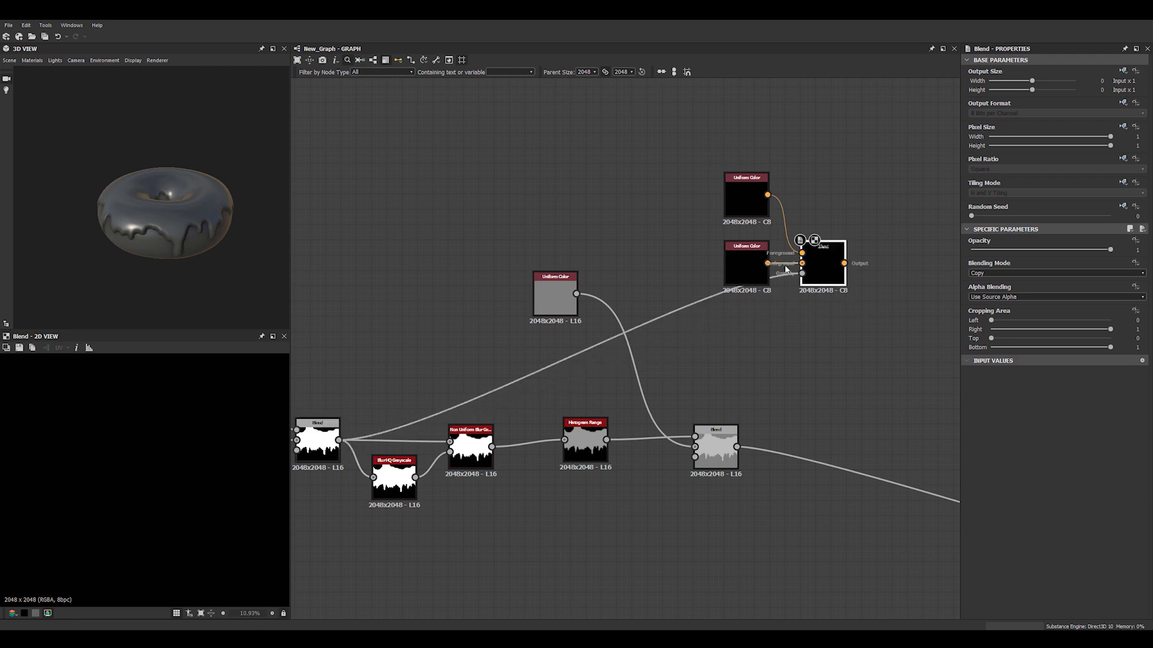
# - Set the lower Uniform Color to orange, move the Base Color output up, and feed it from the color Blend
pyautogui.click(748, 267)
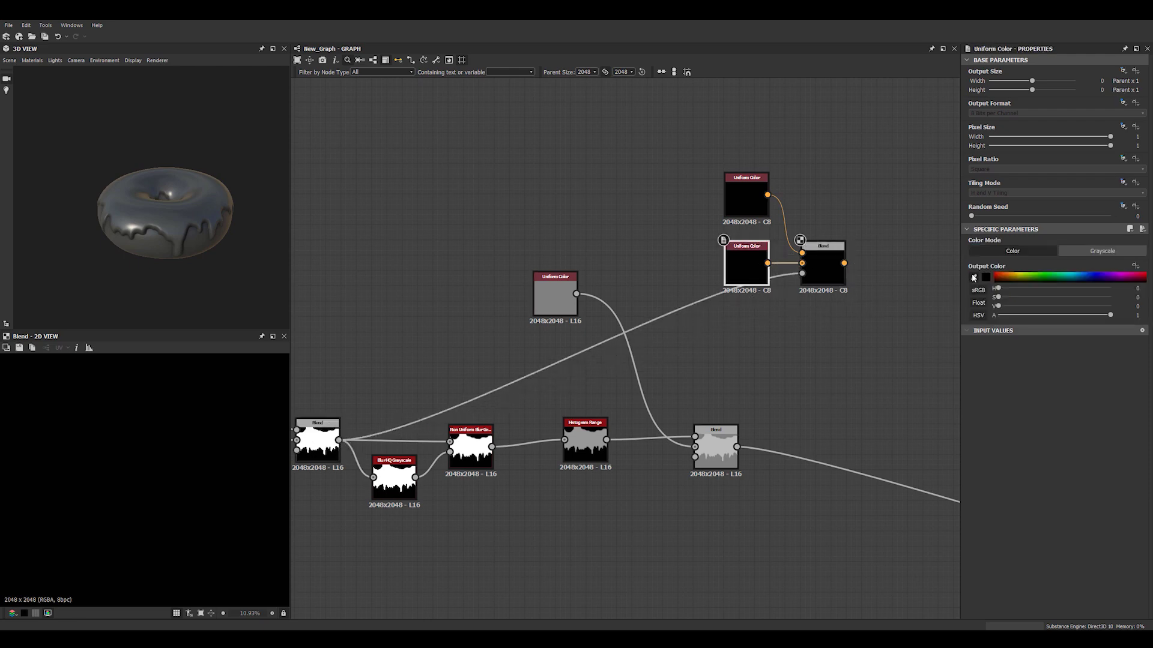
pyautogui.click(638, 286)
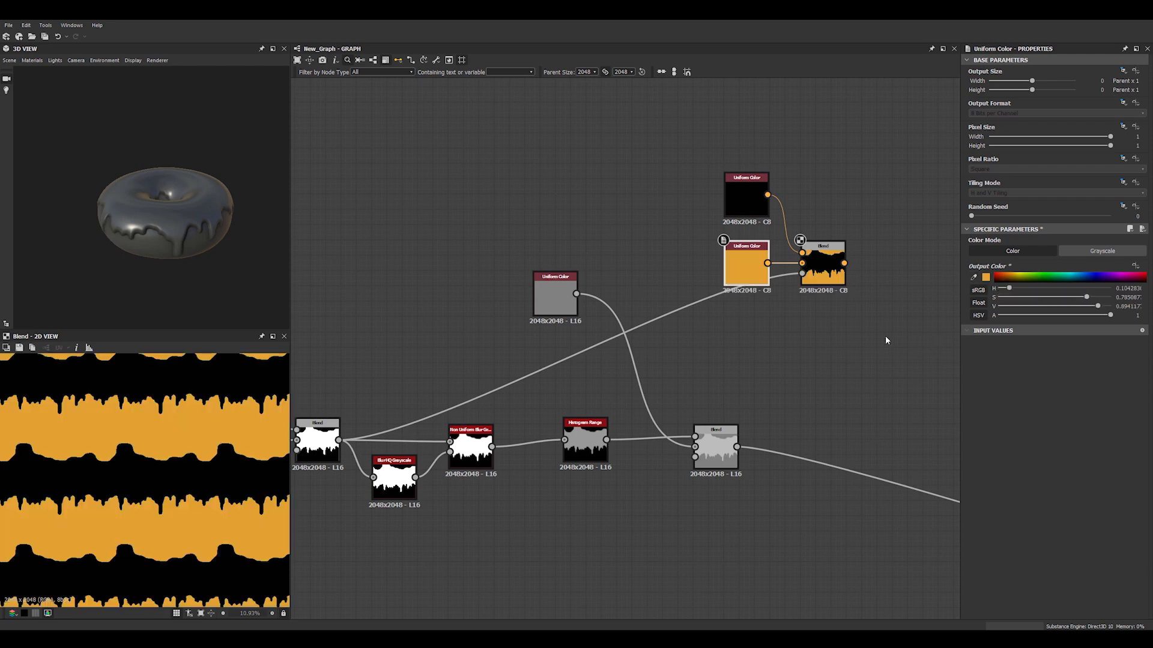
pyautogui.moveTo(885, 341); pyautogui.dragTo(340, 265, button='middle')
pyautogui.scroll(-3, 547, 305)
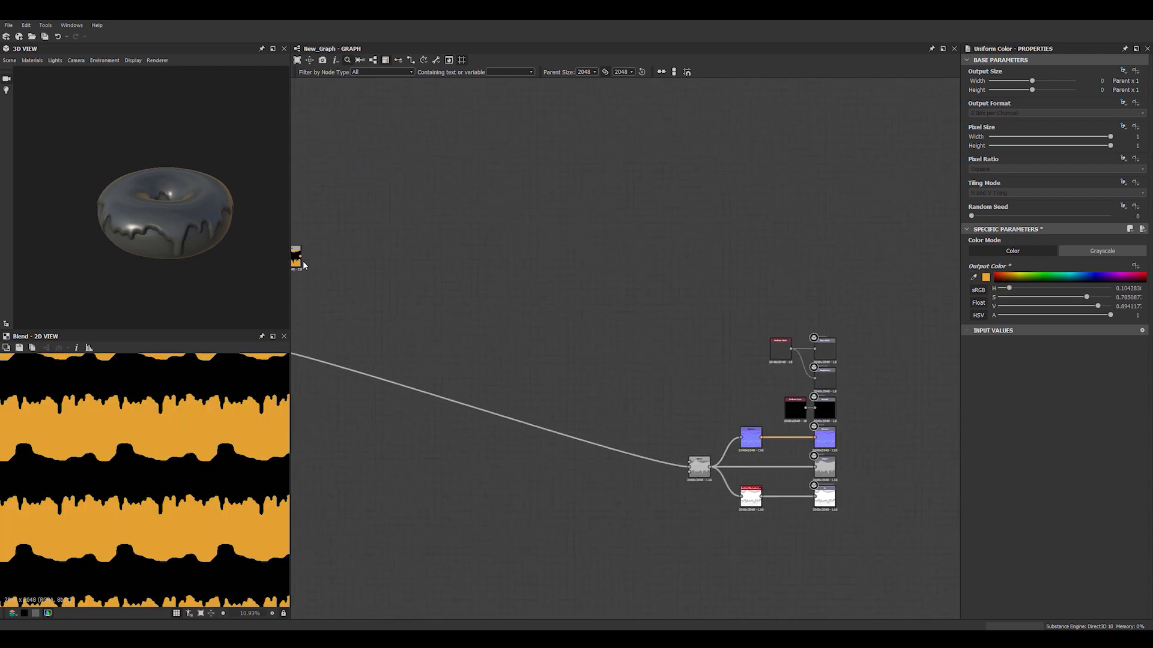
pyautogui.moveTo(807, 353); pyautogui.dragTo(830, 255)
pyautogui.moveTo(580, 282); pyautogui.dragTo(790, 291, button='middle')
pyautogui.scroll(5, 462, 262)
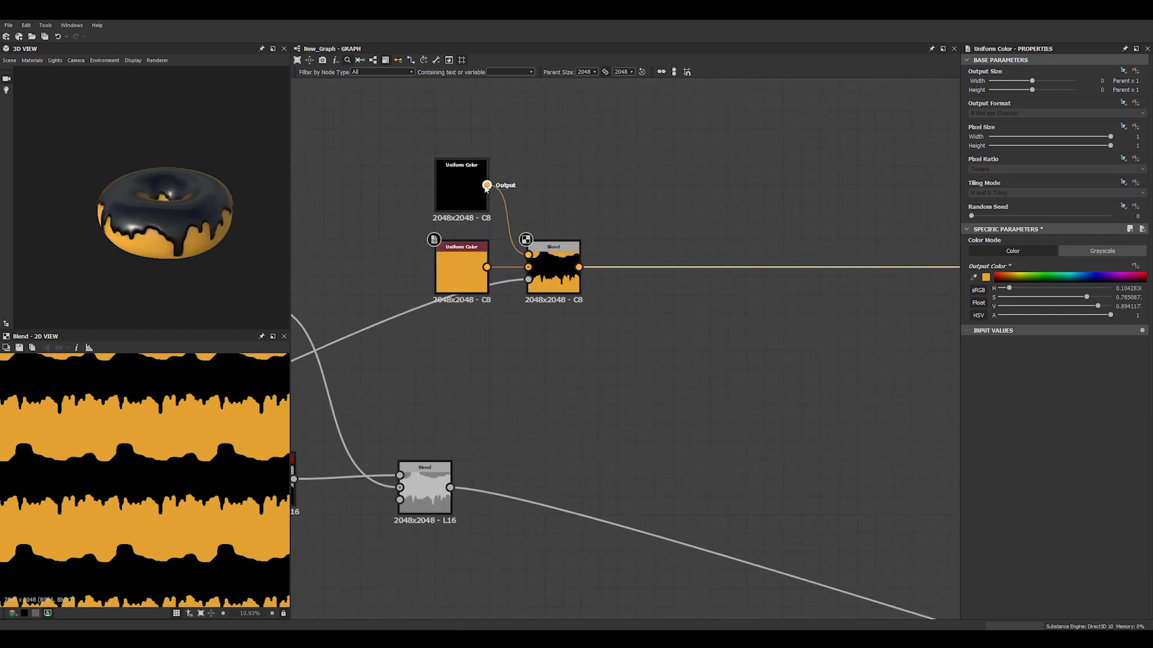
# - Color the upper Uniform Color magenta-purple for the icing, with hue 0.83, saturation 0.75 and value about 0.74
pyautogui.click(473, 187)
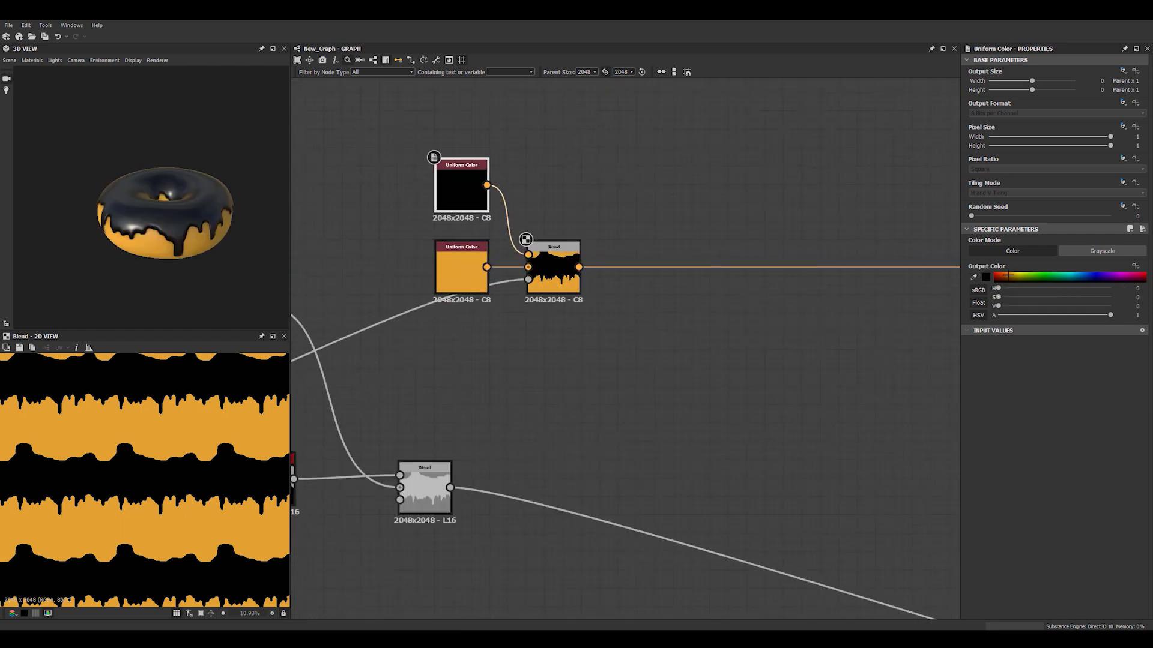
pyautogui.moveTo(1007, 275); pyautogui.dragTo(1013, 278)
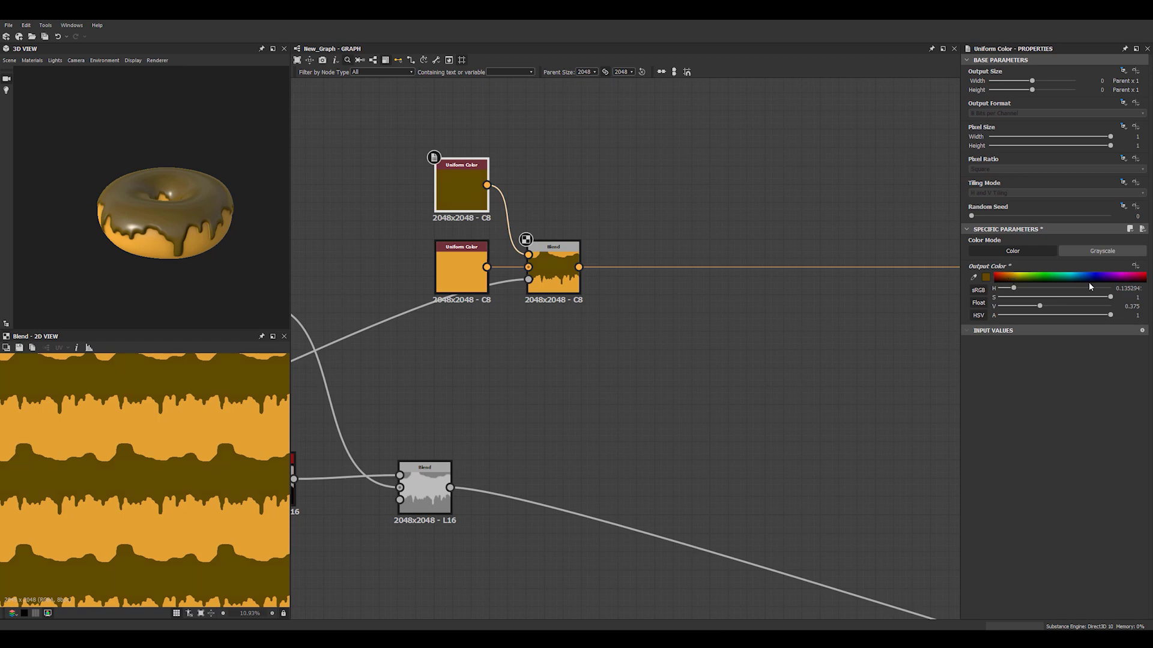
pyautogui.click(1111, 275)
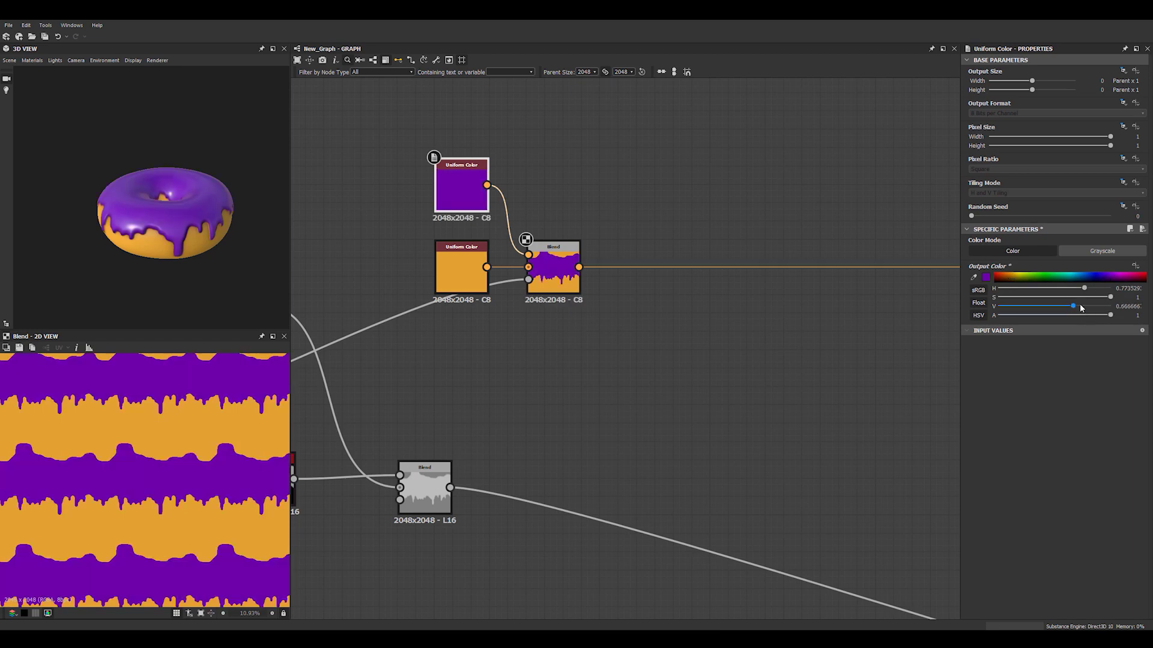
pyautogui.moveTo(1079, 289)
pyautogui.mouseDown()
pyautogui.moveTo(1068, 289)
pyautogui.moveTo(1091, 288)
pyautogui.moveTo(1081, 310)
pyautogui.mouseUp()
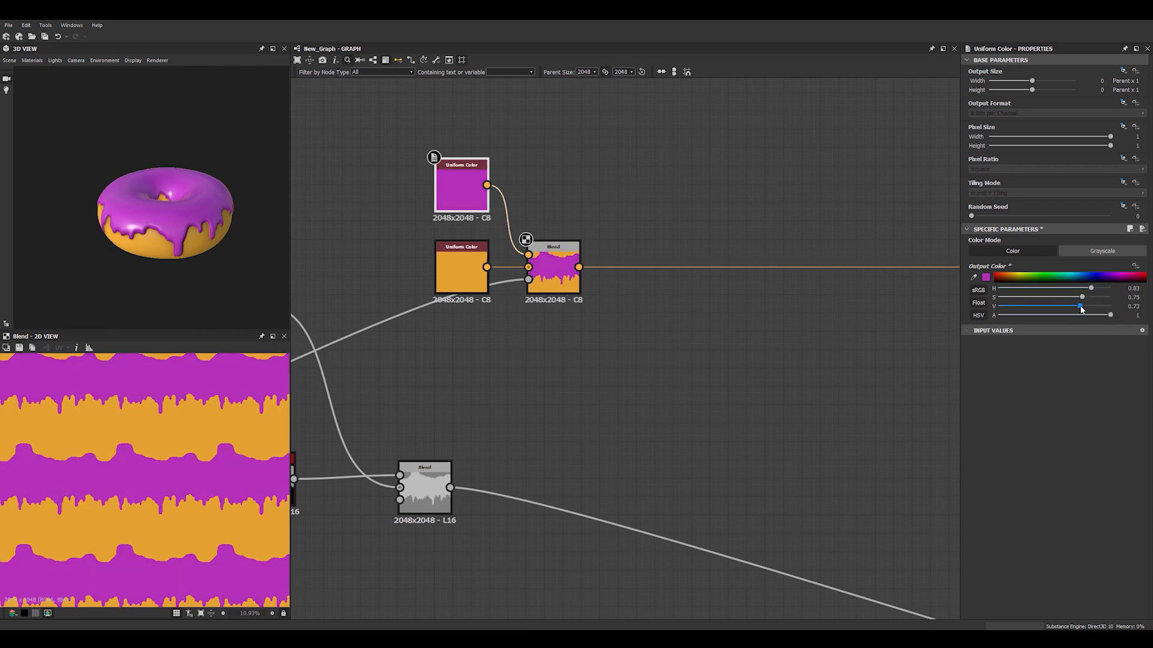
# - Examine the purple icing drips and their color boundary against the orange dough on the 3D donut
pyautogui.scroll(-3, 214, 234)
pyautogui.moveTo(84, 227); pyautogui.dragTo(207, 140)
pyautogui.scroll(4, 214, 234)
pyautogui.scroll(5, 152, 267)
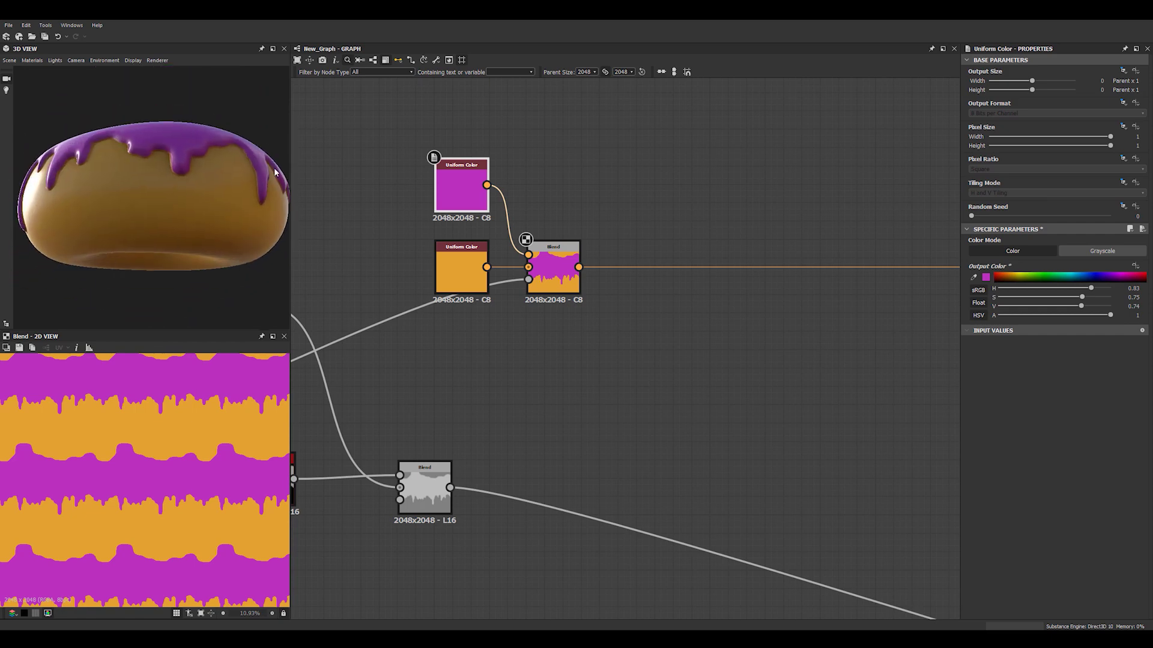
pyautogui.scroll(5, 227, 209)
pyautogui.moveTo(226, 208); pyautogui.dragTo(206, 228)
pyautogui.scroll(3, 206, 228)
# - Preview the icing mask Blend and the Non Uniform Blur Grayscale to compare their edges
pyautogui.moveTo(566, 345); pyautogui.dragTo(713, 284, button='middle')
pyautogui.scroll(-5, 542, 367)
pyautogui.moveTo(329, 428); pyautogui.dragTo(515, 367, button='middle')
pyautogui.scroll(3, 516, 376)
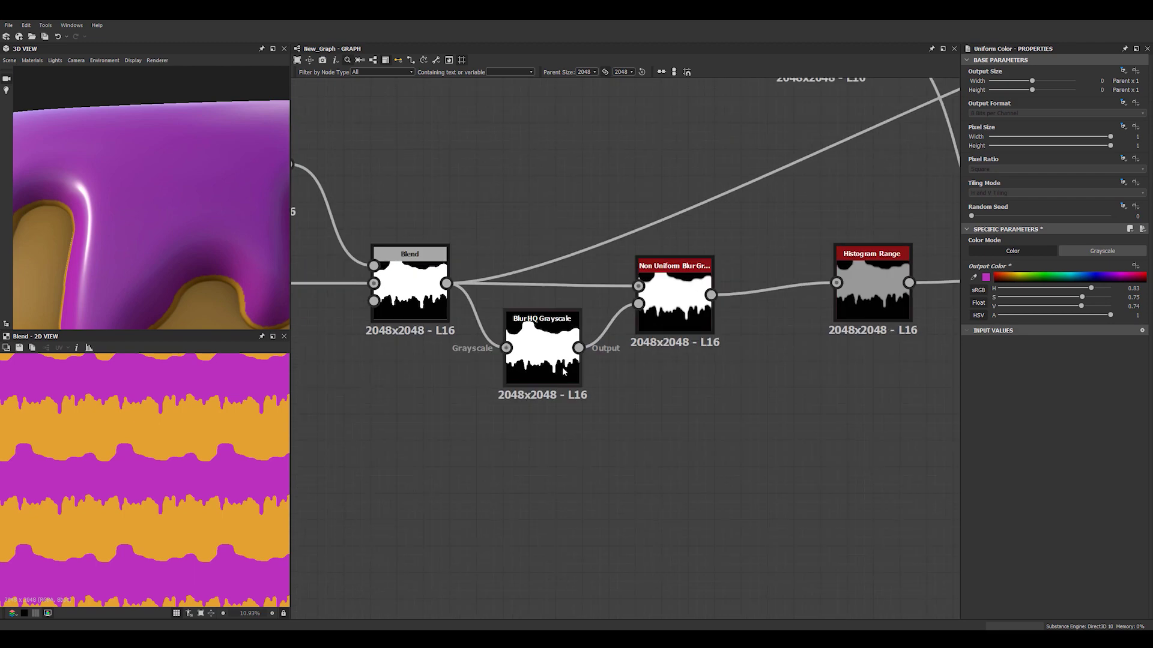
pyautogui.doubleClick(403, 294)
pyautogui.moveTo(507, 344); pyautogui.dragTo(402, 333, button='middle')
pyautogui.doubleClick(589, 318)
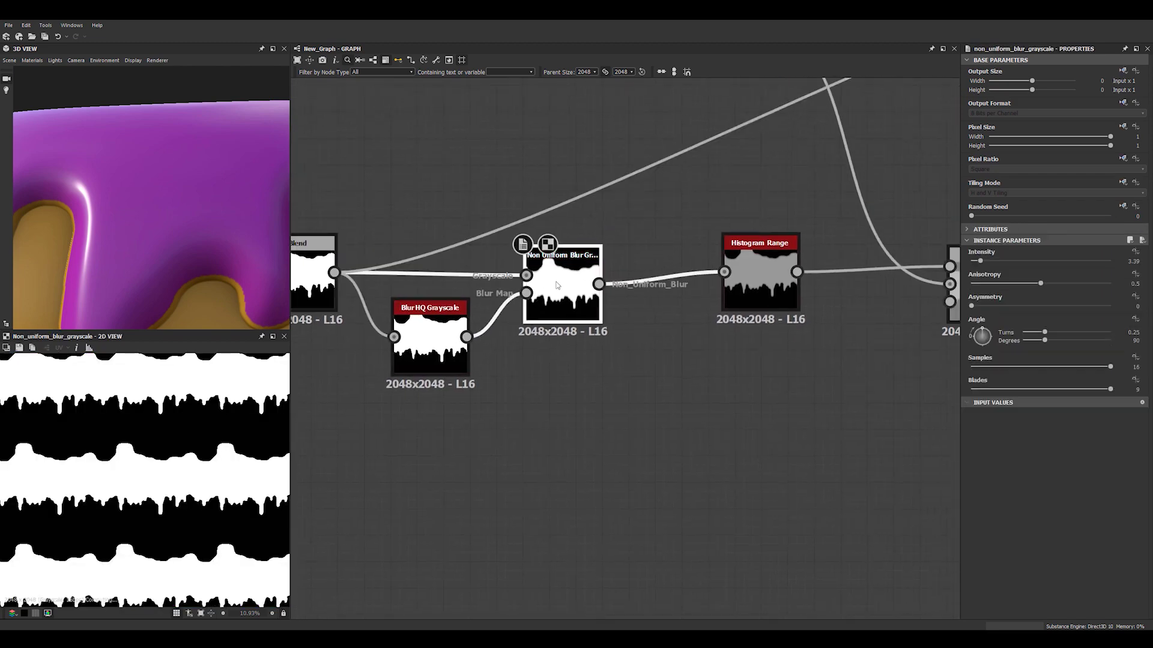
pyautogui.moveTo(589, 319); pyautogui.dragTo(465, 313, button='middle')
pyautogui.scroll(-3, 540, 330)
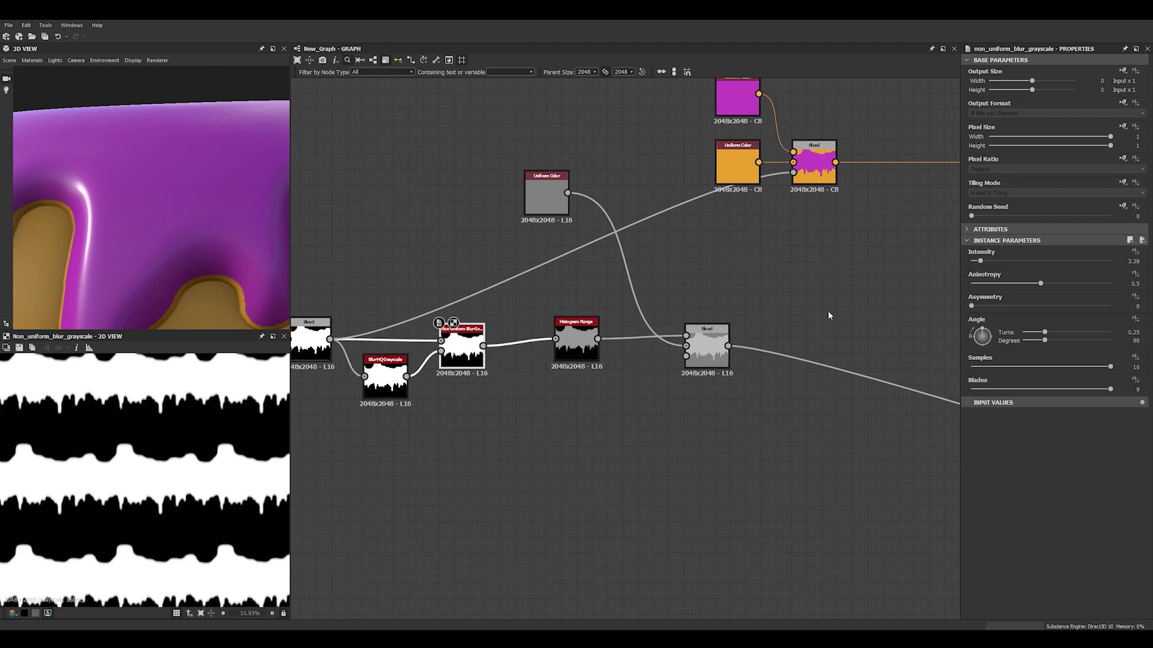
# - Preview the Base Color and Normal outputs, and check how the color edge sits on the donut's icing
pyautogui.scroll(-3, 828, 315)
pyautogui.moveTo(706, 322); pyautogui.dragTo(451, 272, button='middle')
pyautogui.moveTo(731, 325); pyautogui.dragTo(536, 314, button='middle')
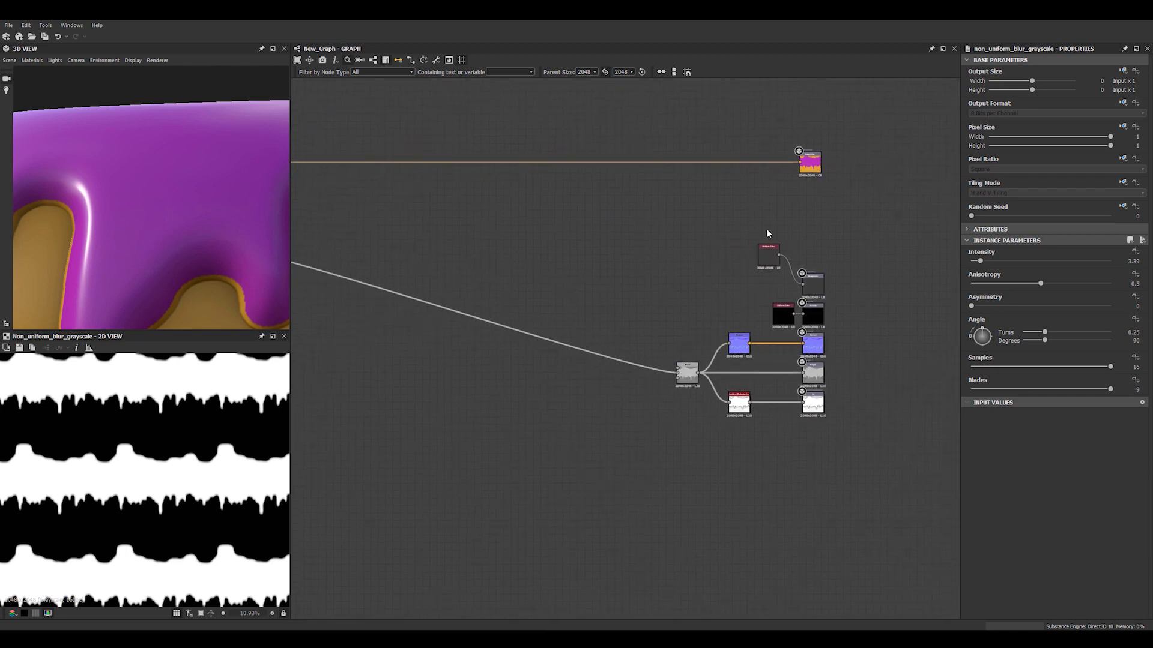
pyautogui.doubleClick(817, 165)
pyautogui.doubleClick(809, 355)
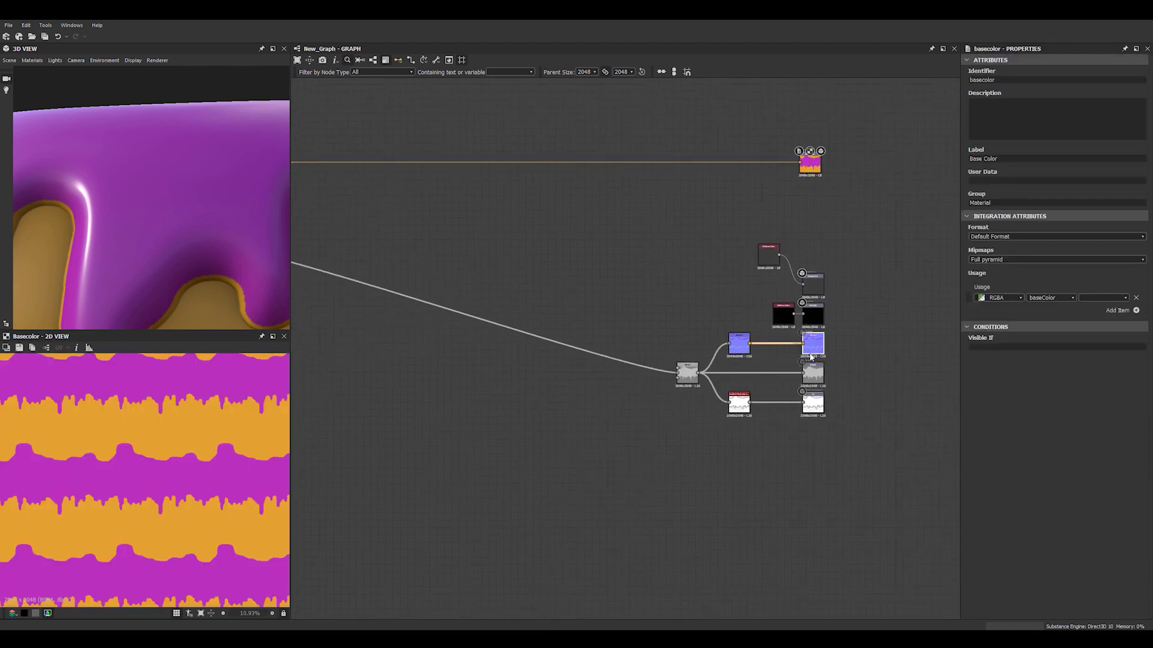
pyautogui.doubleClick(810, 166)
pyautogui.scroll(-6, 200, 218)
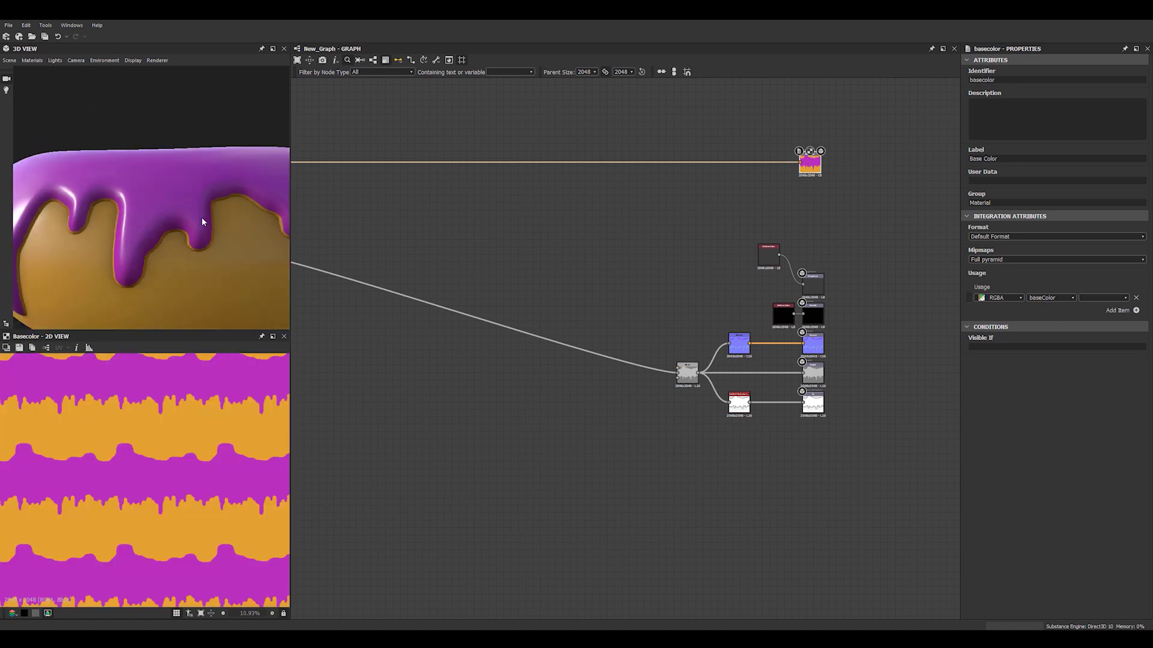